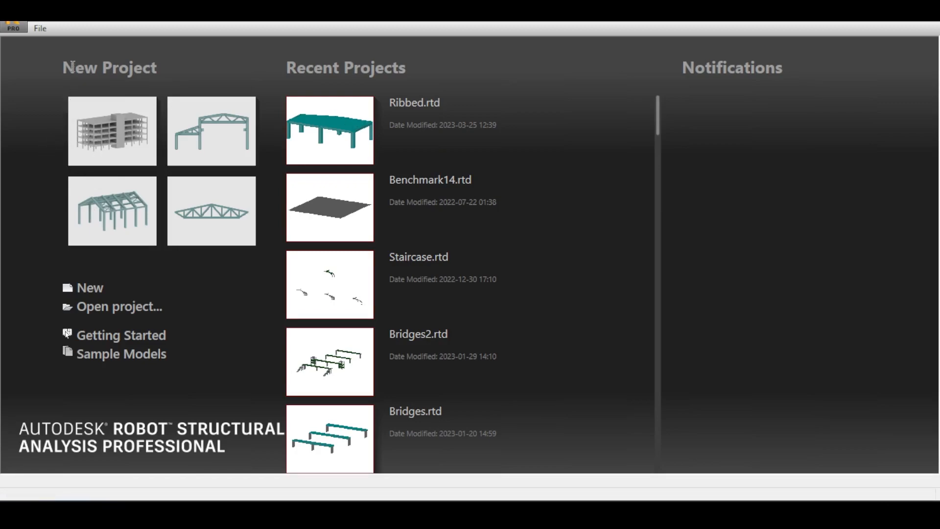
# - Create a new building structure project and leave the active pan mode in the plan view
pyautogui.click(125, 136)
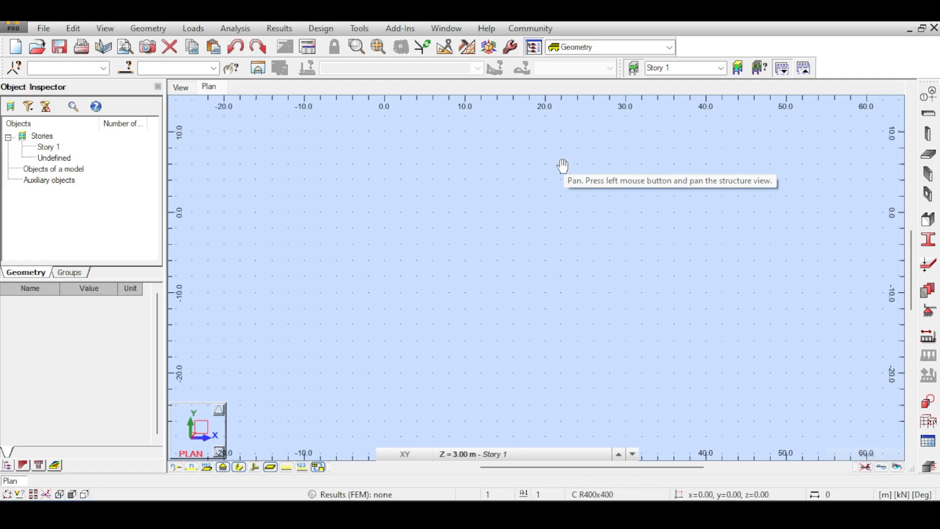
pyautogui.rightClick(611, 207)
pyautogui.click(616, 210)
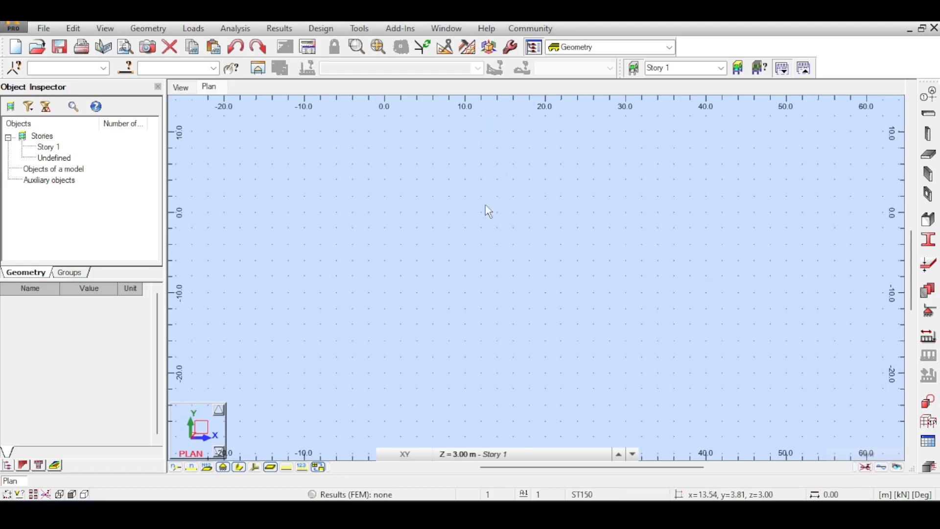
pyautogui.click(510, 47)
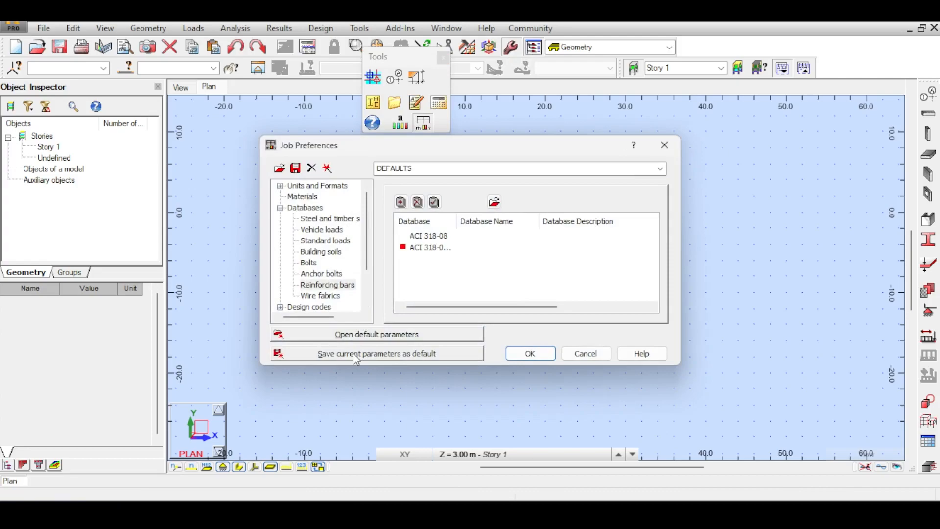
pyautogui.click(580, 352)
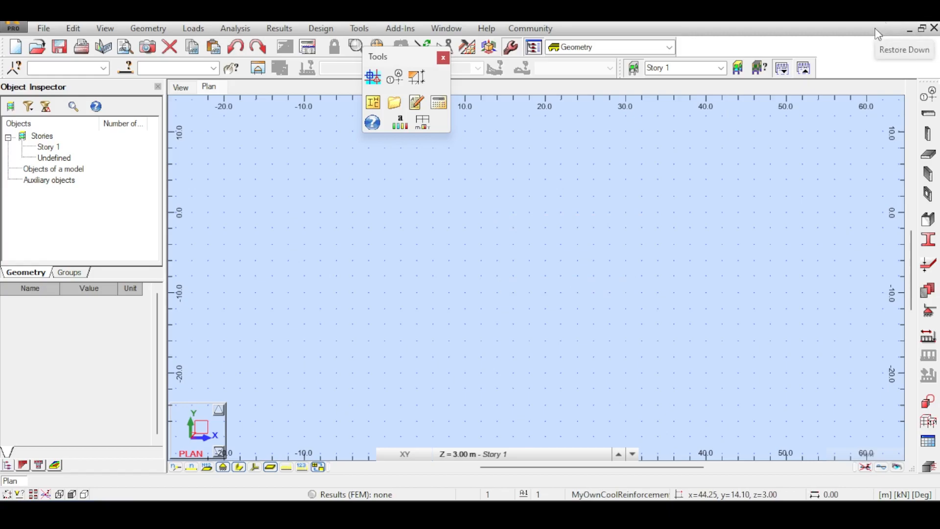
pyautogui.click(433, 125)
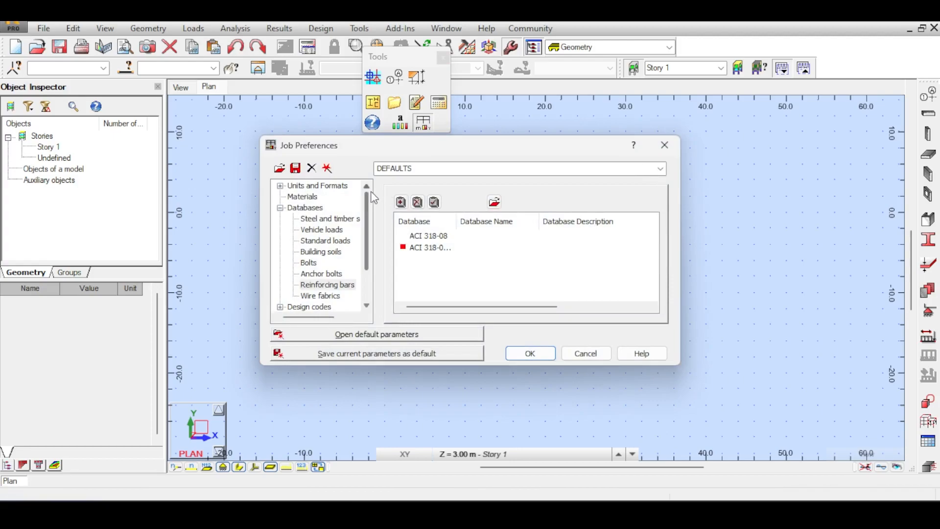
pyautogui.click(319, 186)
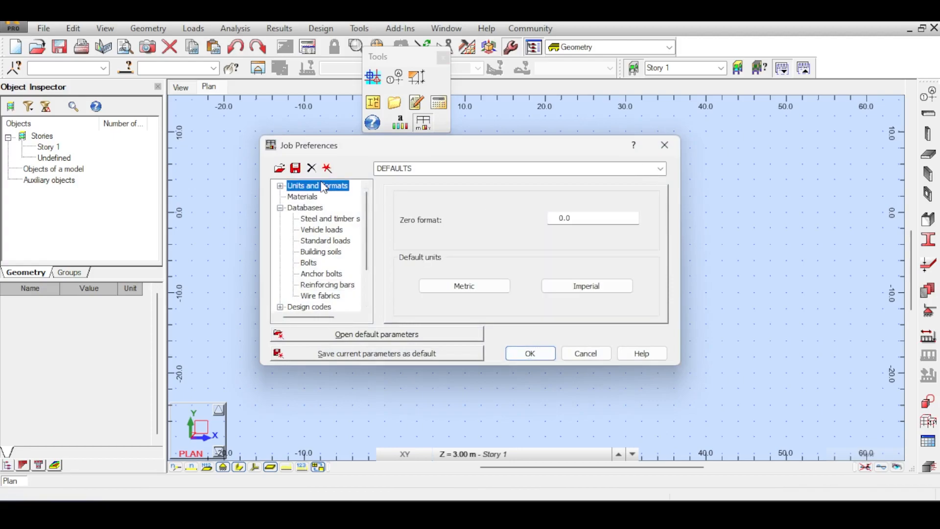
pyautogui.click(281, 187)
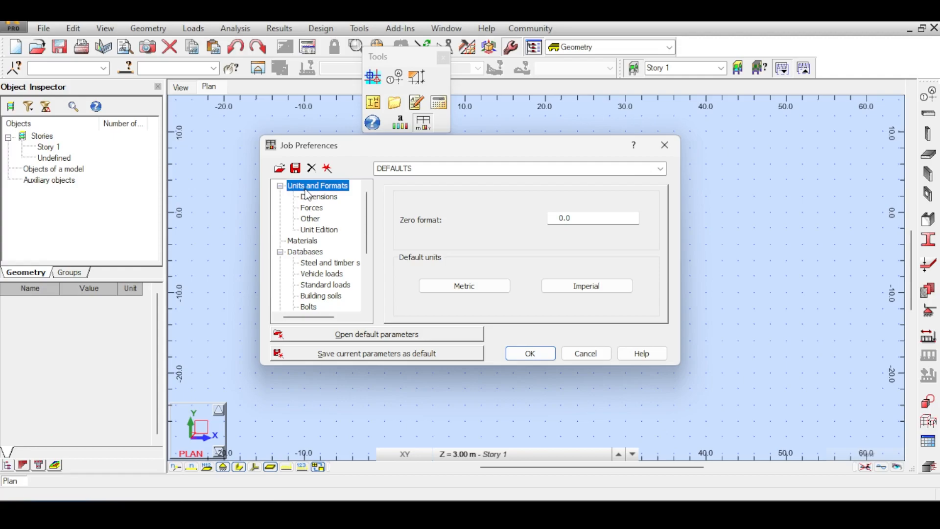
pyautogui.moveTo(324, 147); pyautogui.dragTo(495, 106)
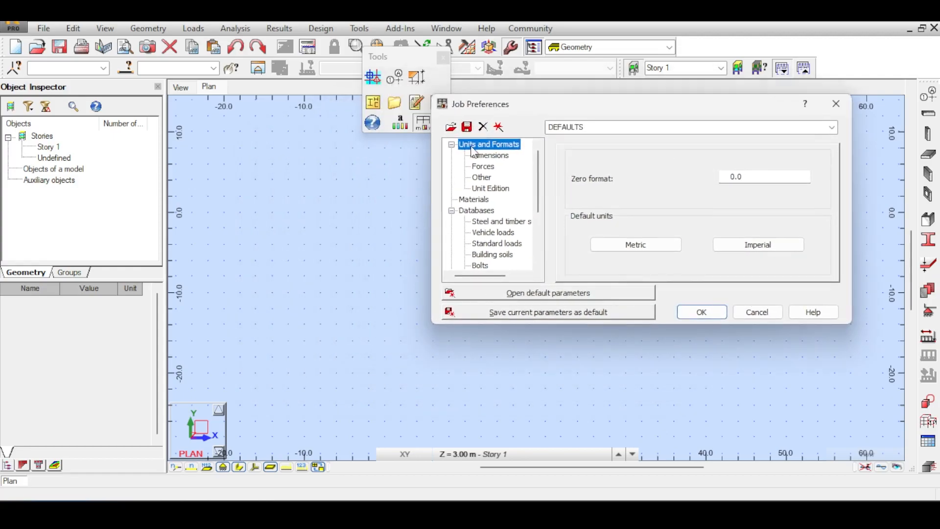
pyautogui.moveTo(494, 105); pyautogui.dragTo(522, 66)
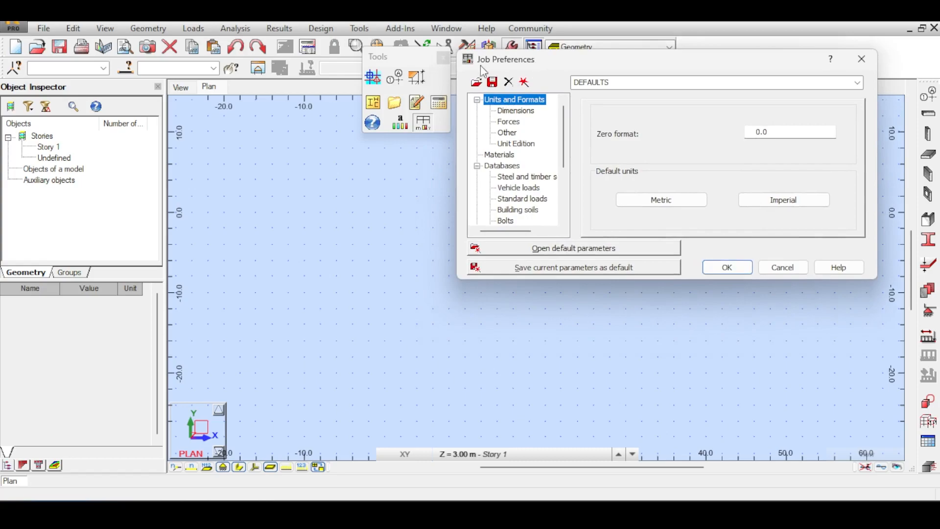
pyautogui.click(861, 59)
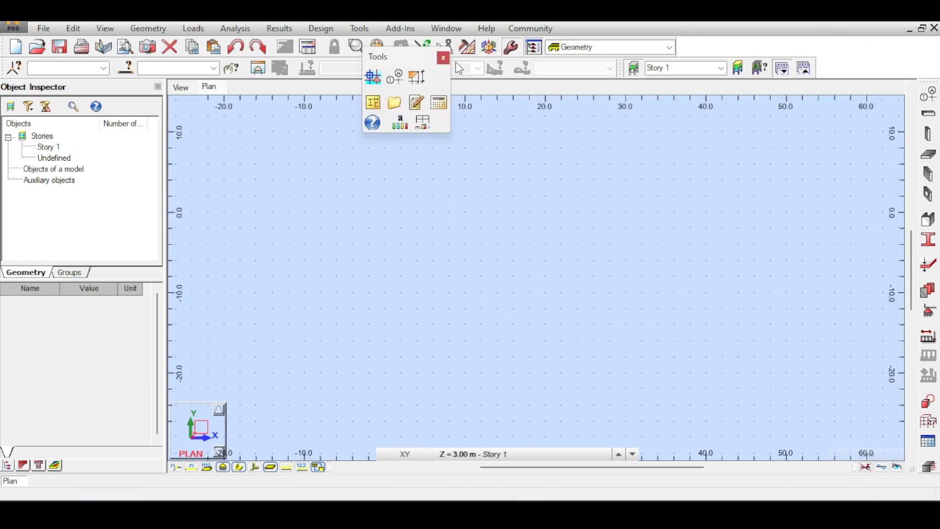
pyautogui.click(442, 57)
# - Open the job preferences and examine the units and number formats for dimensions
pyautogui.click(349, 29)
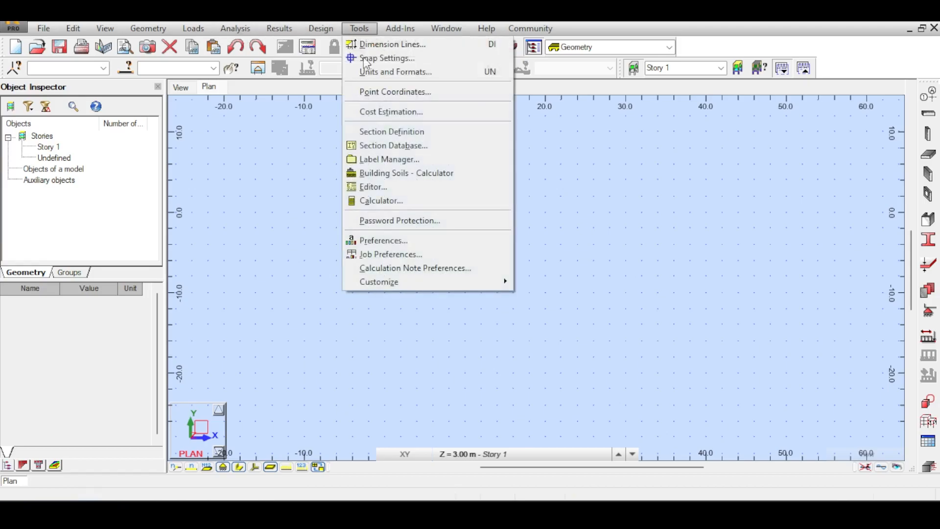
pyautogui.click(387, 254)
pyautogui.click(294, 185)
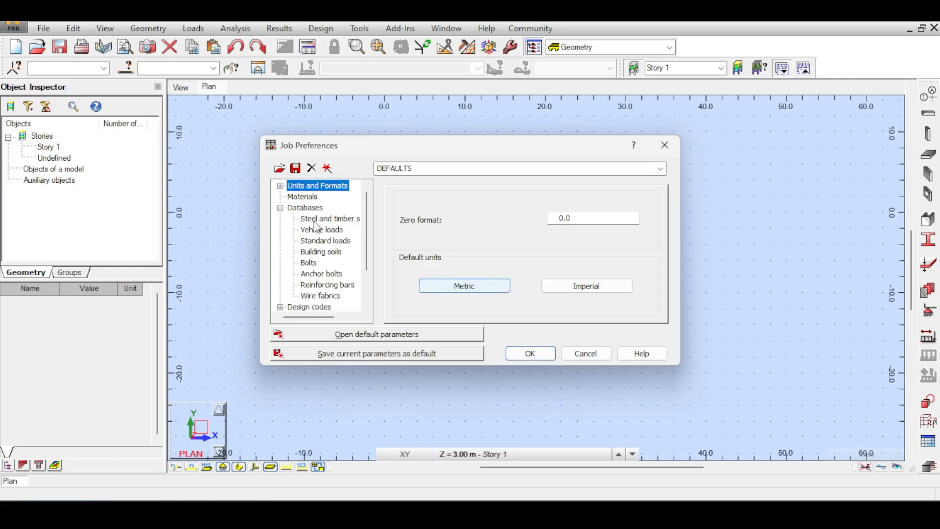
pyautogui.click(280, 186)
pyautogui.click(318, 197)
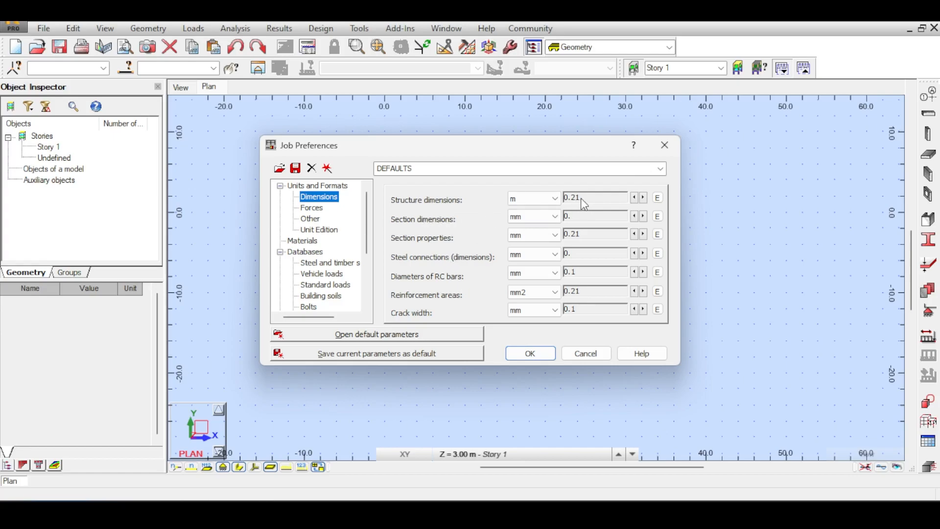
pyautogui.click(658, 198)
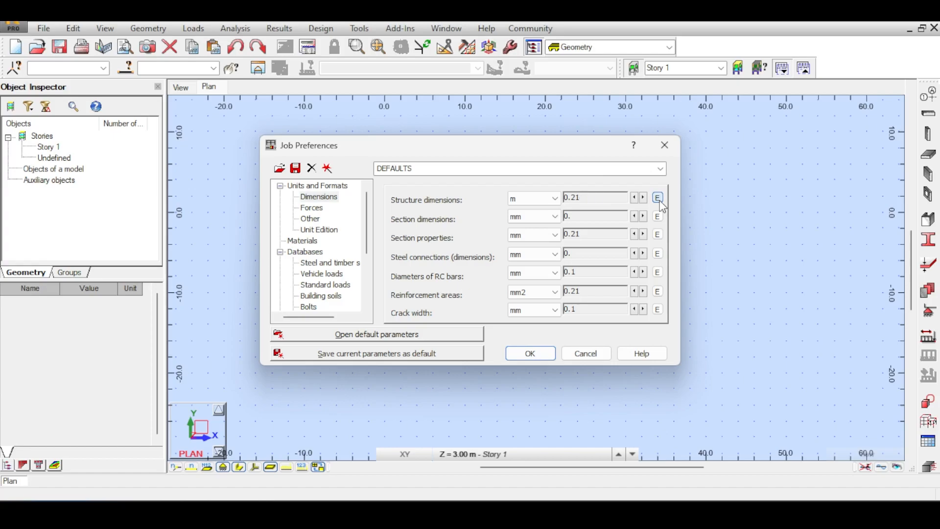
# - Review the force units, the other units and the conversion coefficient of the kG force unit
pyautogui.click(312, 208)
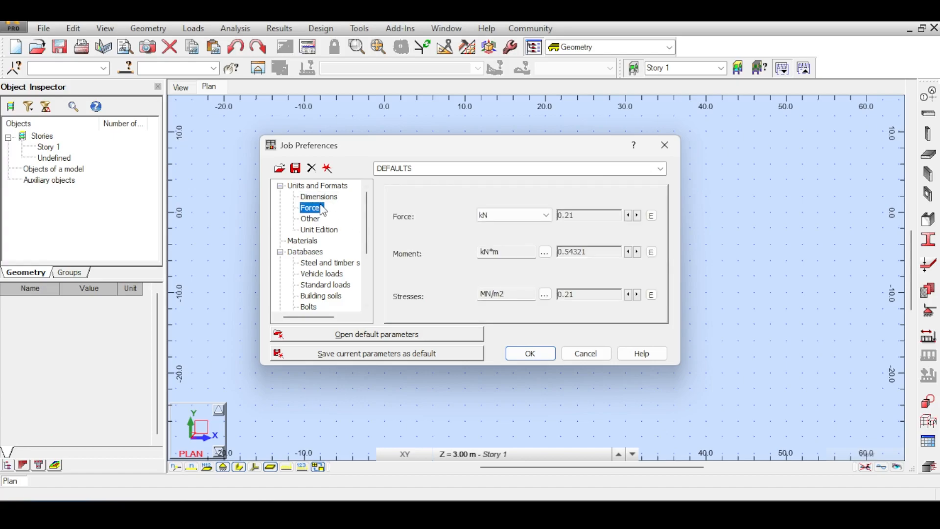
pyautogui.click(311, 218)
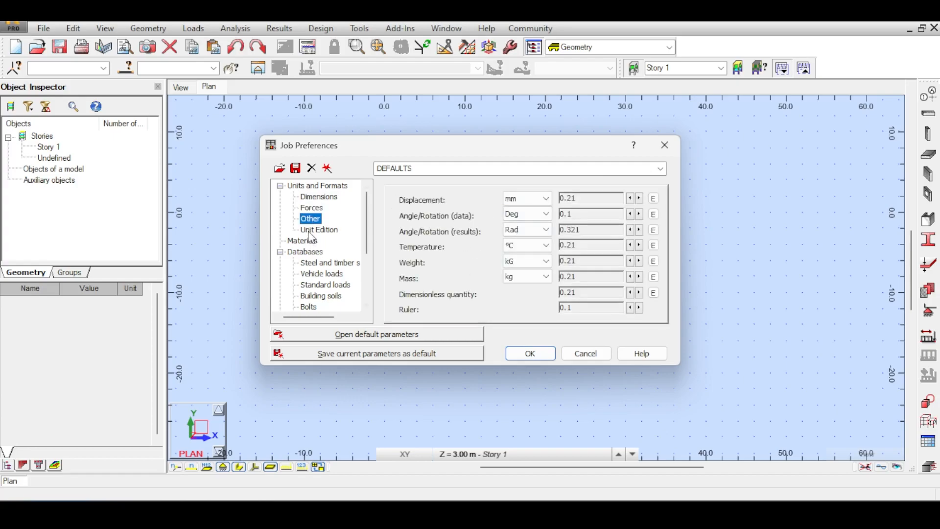
pyautogui.click(312, 231)
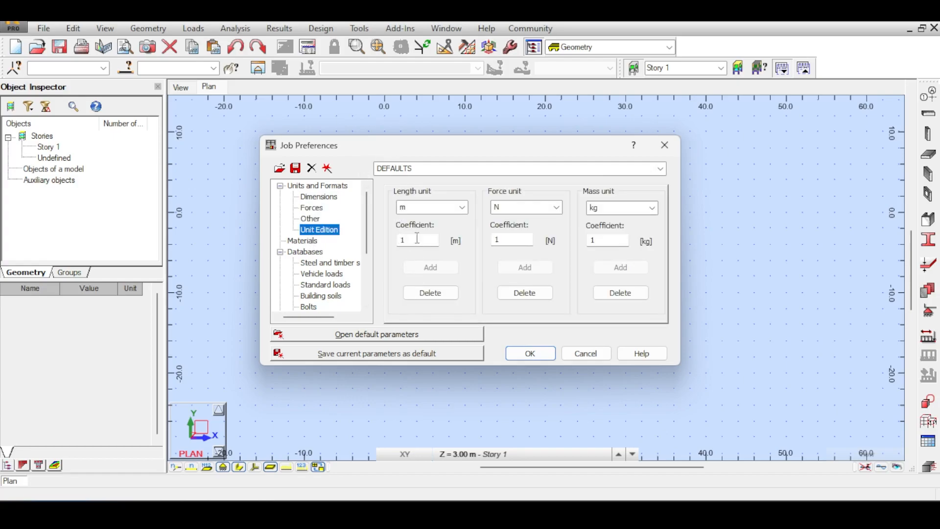
pyautogui.click(557, 207)
pyautogui.click(499, 273)
pyautogui.click(513, 239)
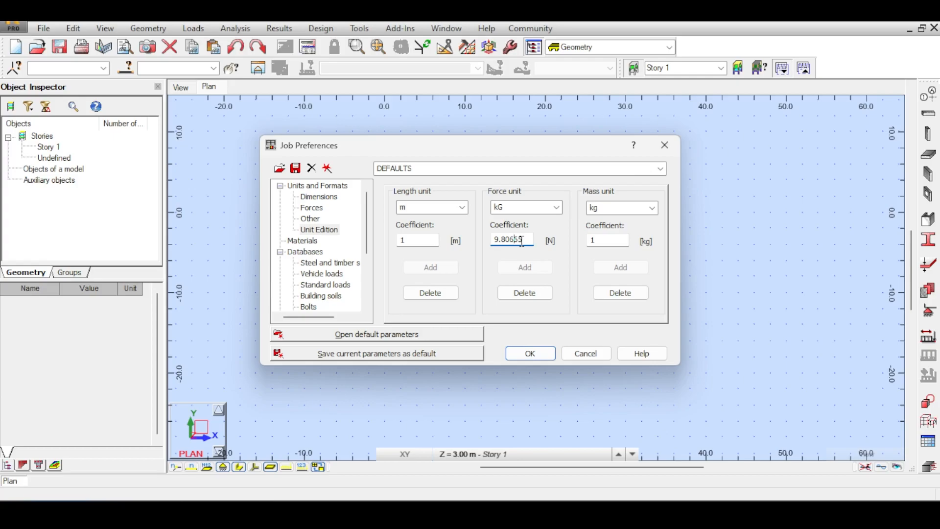
# - Set the job's material set to Deutsch and look through its concrete grades
pyautogui.click(313, 241)
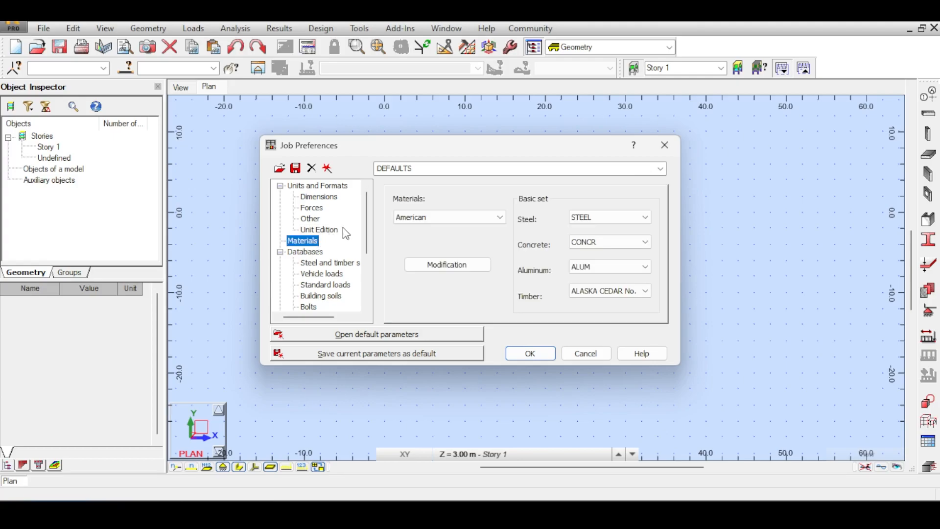
pyautogui.click(450, 217)
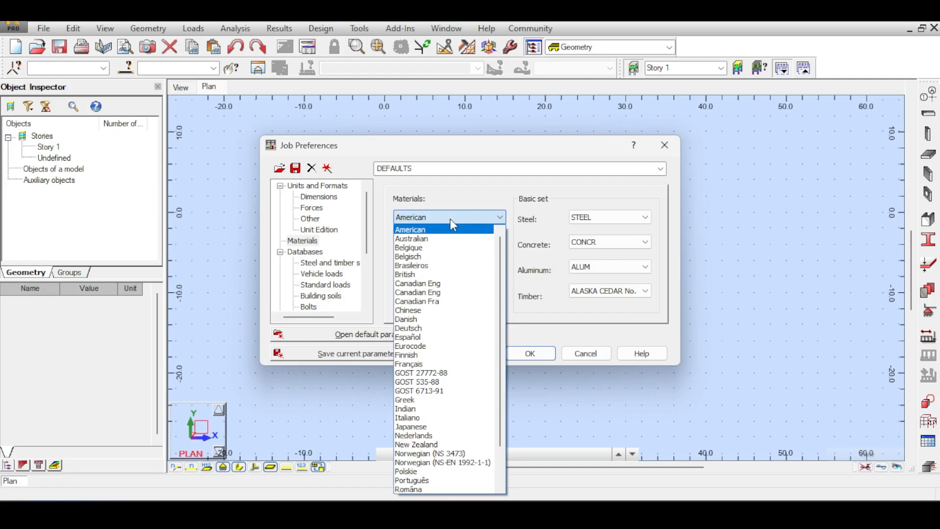
pyautogui.click(419, 329)
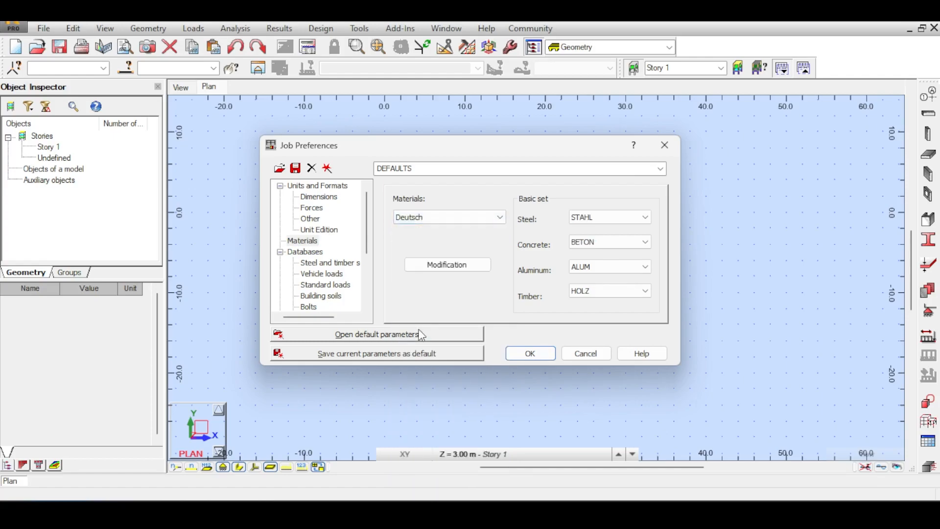
pyautogui.click(593, 243)
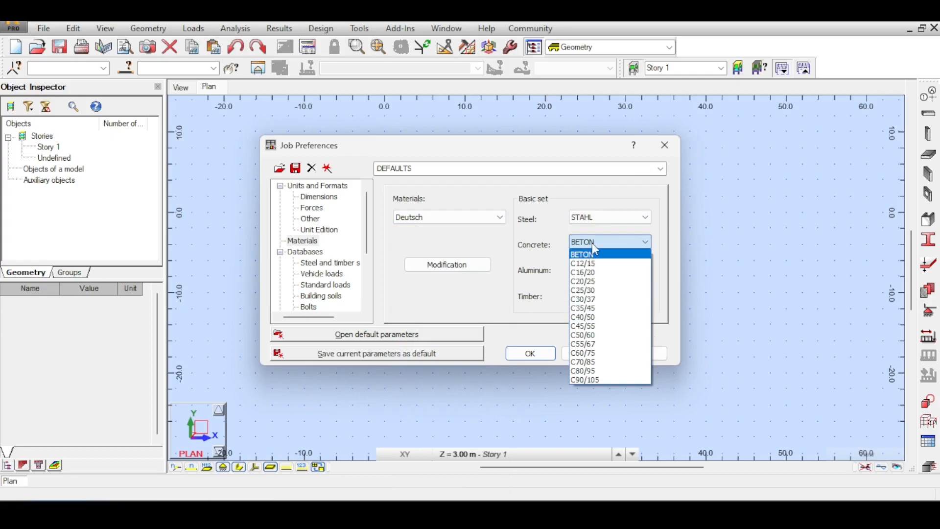
pyautogui.click(592, 243)
# - Switch the material set to Eurocode and look through its concrete grades
pyautogui.click(426, 218)
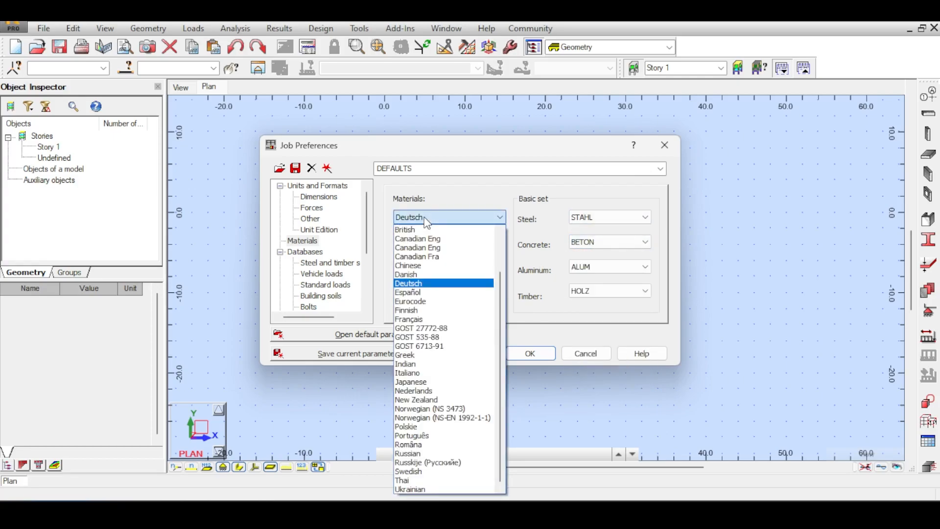
pyautogui.click(429, 301)
pyautogui.click(634, 242)
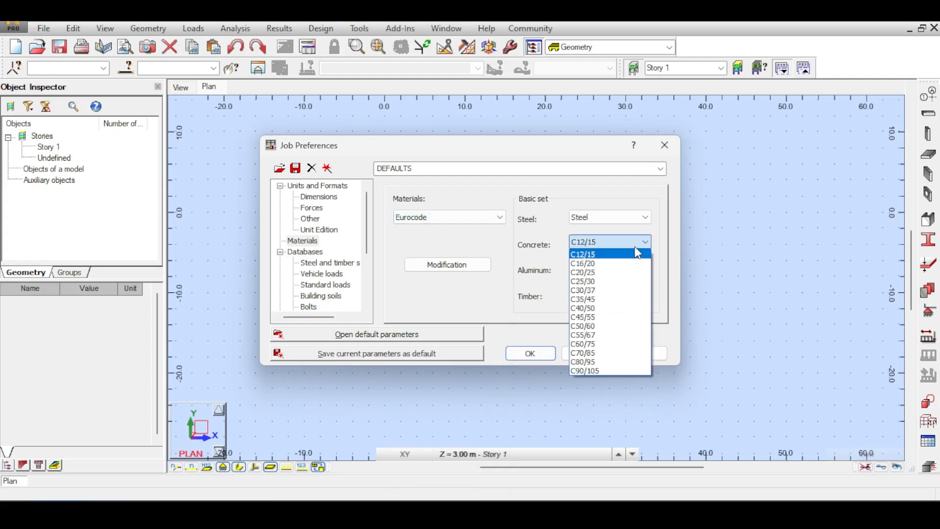
pyautogui.click(445, 223)
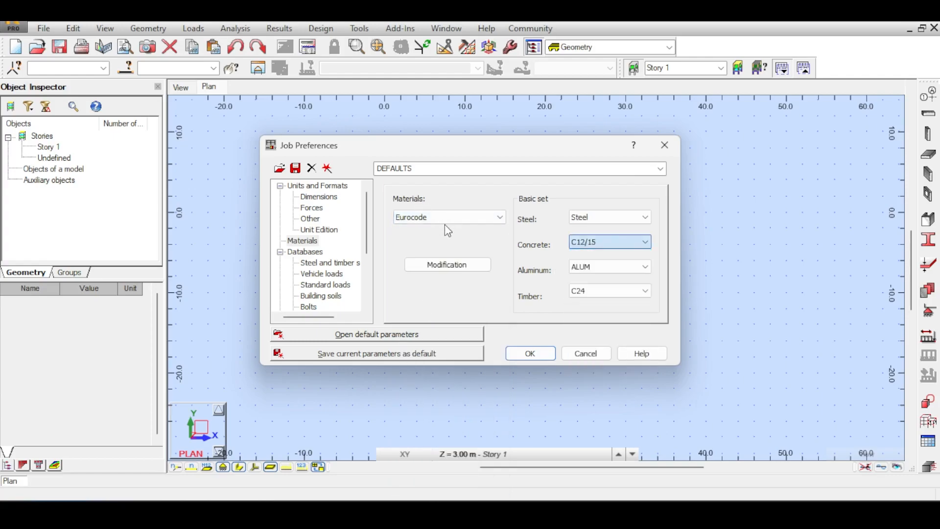
# - Return the material set to Deutsch and check its list of concrete grades again
pyautogui.click(446, 220)
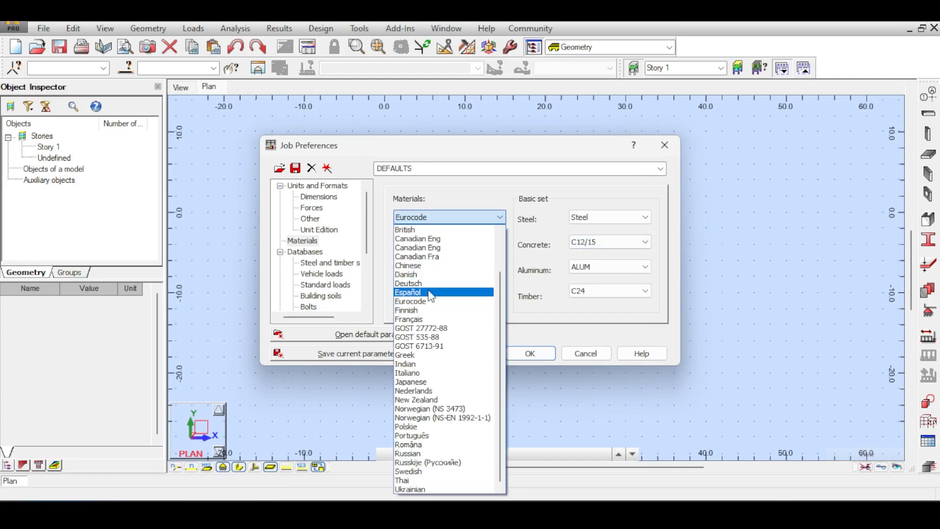
pyautogui.click(434, 284)
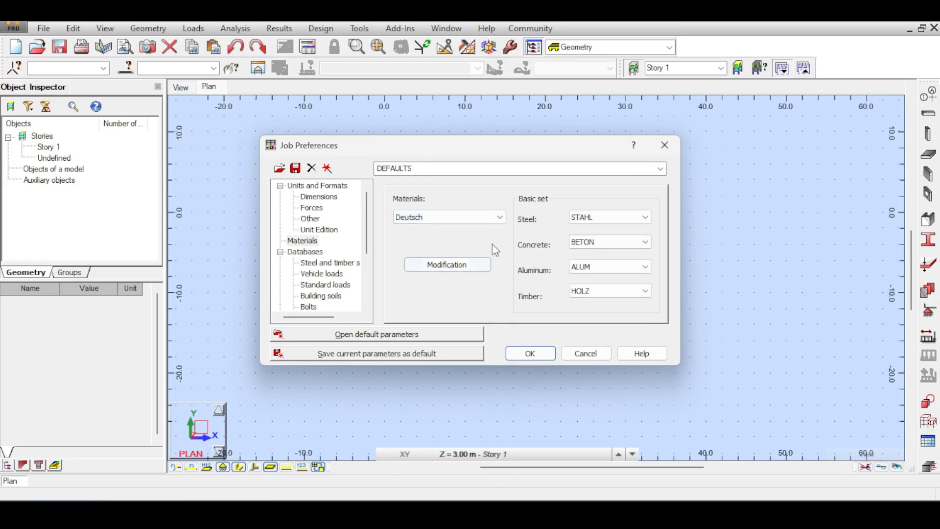
pyautogui.click(591, 244)
pyautogui.click(594, 248)
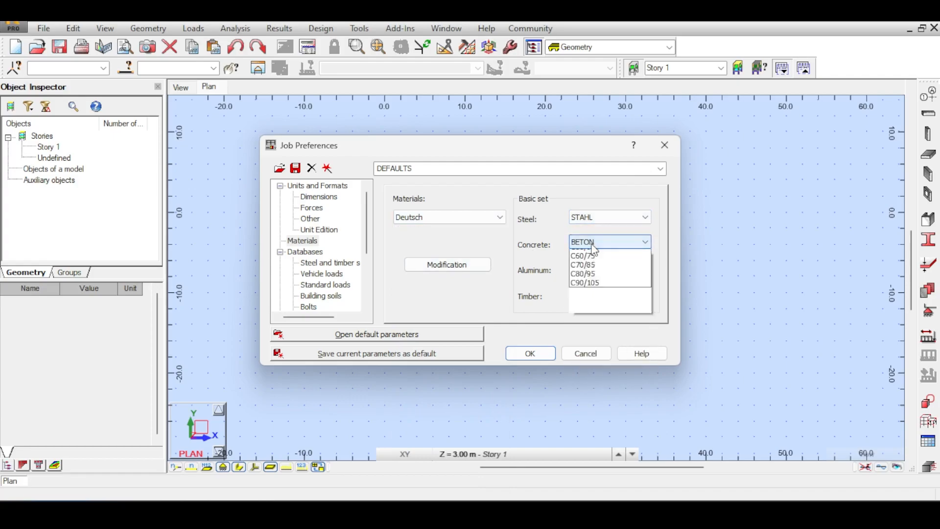
pyautogui.click(591, 243)
# - Change the material set back to Eurocode and review its available concrete and steel grades
pyautogui.click(499, 217)
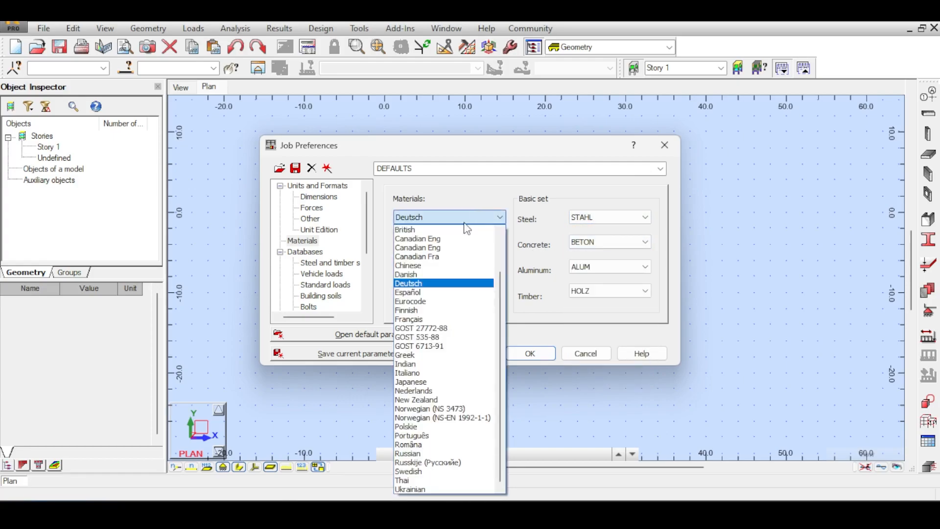
pyautogui.click(419, 301)
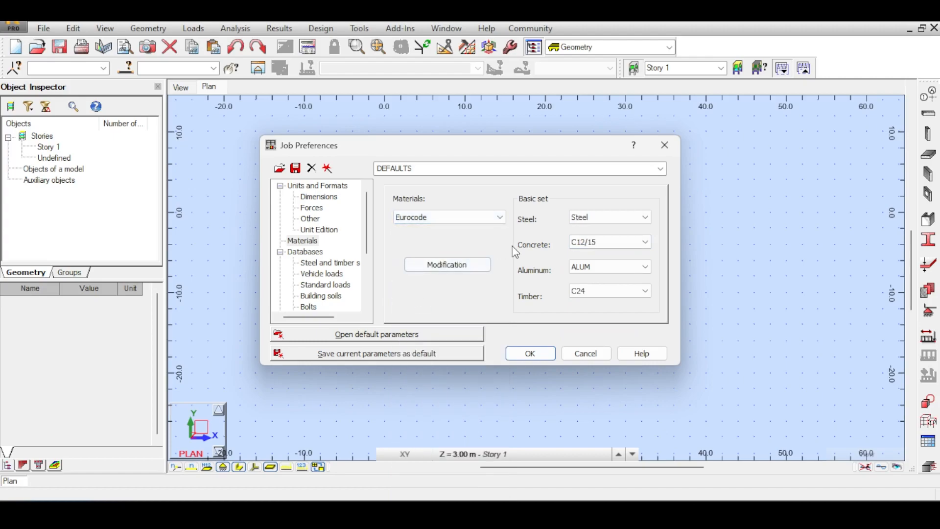
pyautogui.click(597, 242)
pyautogui.click(597, 242)
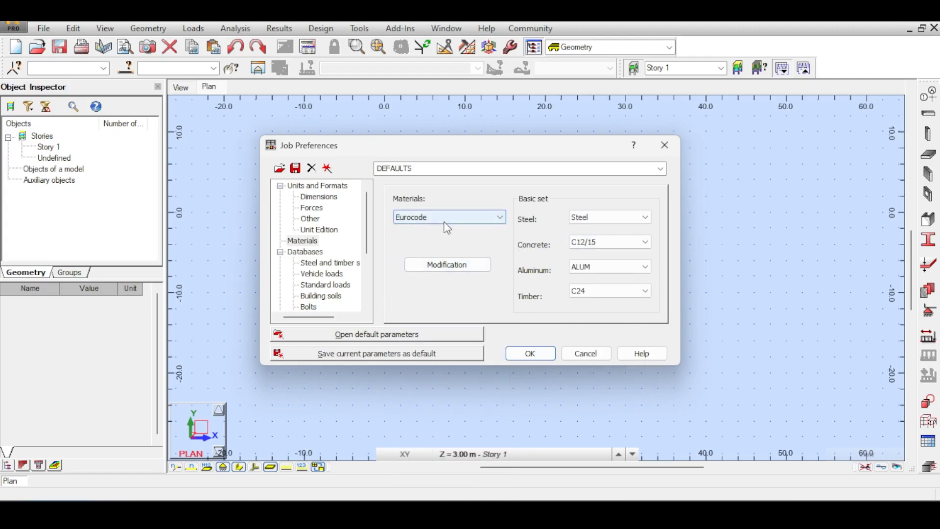
pyautogui.click(631, 216)
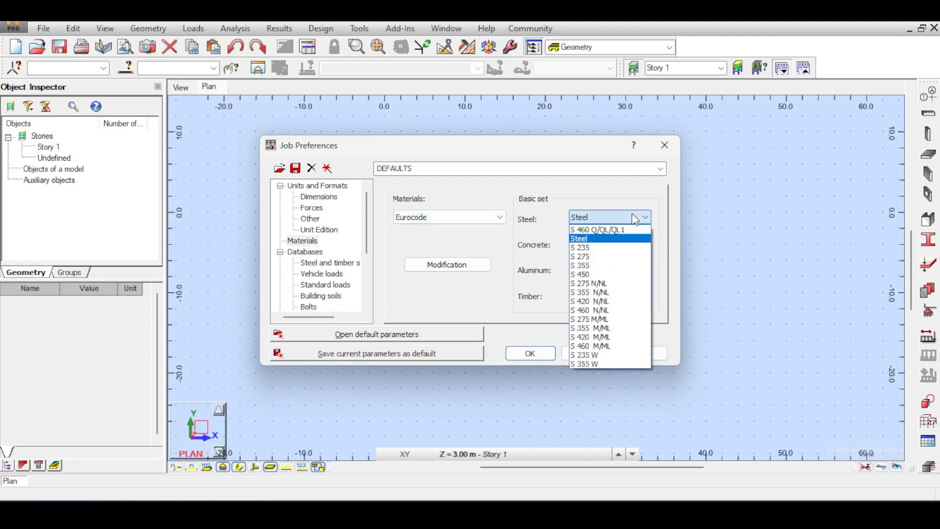
pyautogui.click(635, 218)
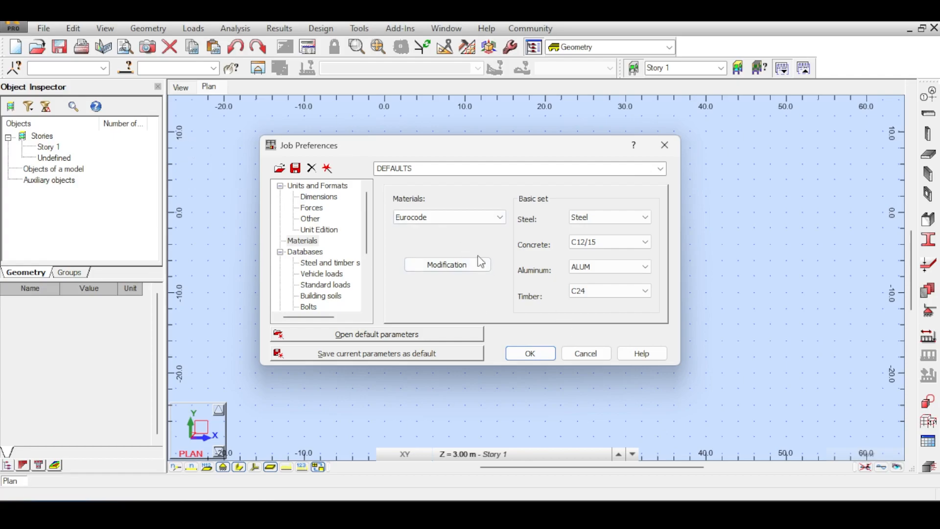
# - Set the material set to American and look through its concrete types
pyautogui.click(482, 217)
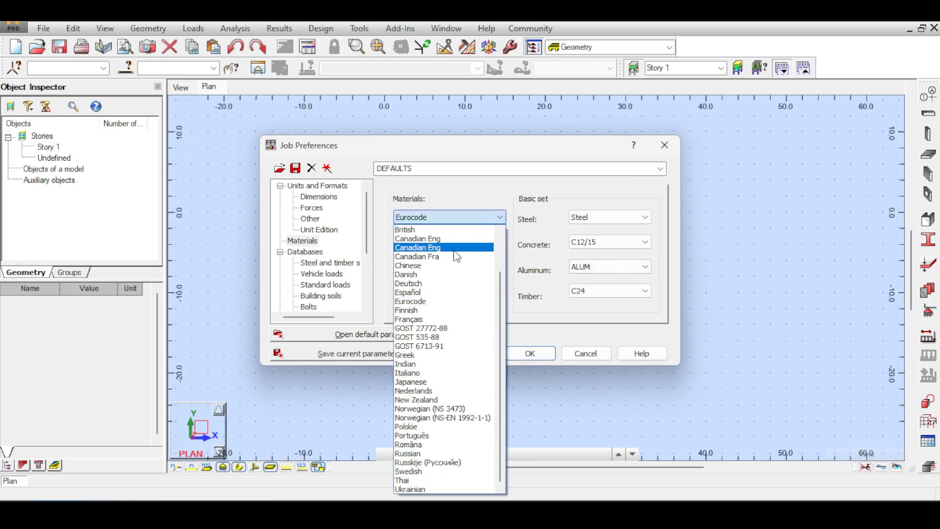
pyautogui.scroll(2, 443, 230)
pyautogui.click(443, 229)
pyautogui.click(597, 240)
pyautogui.click(597, 241)
pyautogui.click(597, 241)
pyautogui.click(597, 241)
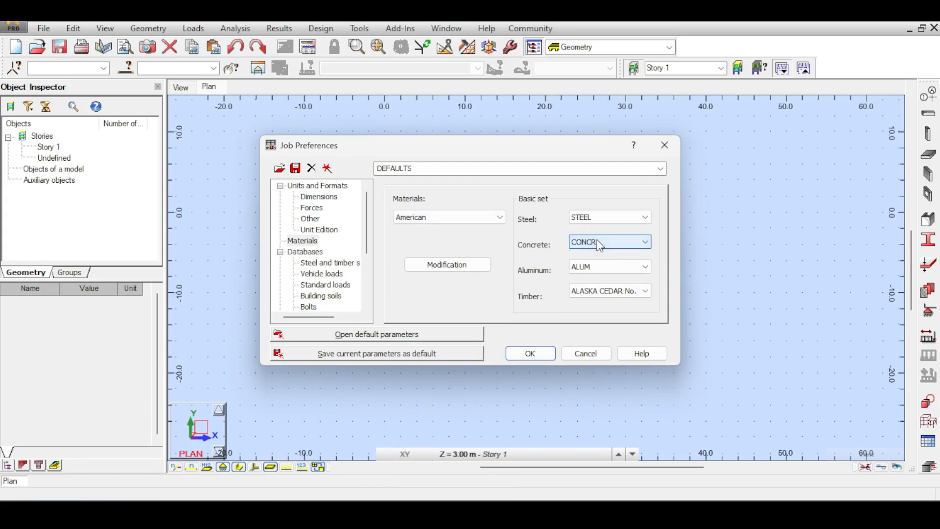
# - Set the material set to Eurocode and display the overview of default databases
pyautogui.click(490, 219)
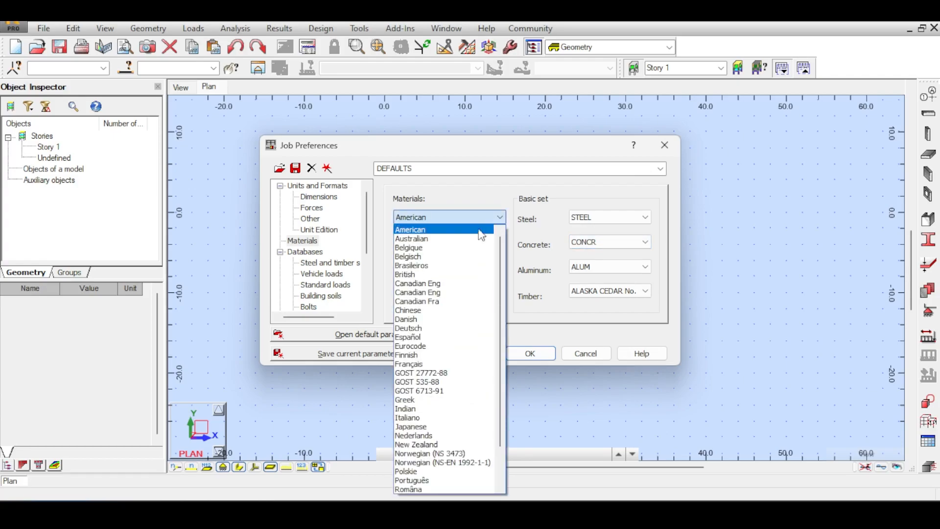
pyautogui.click(441, 346)
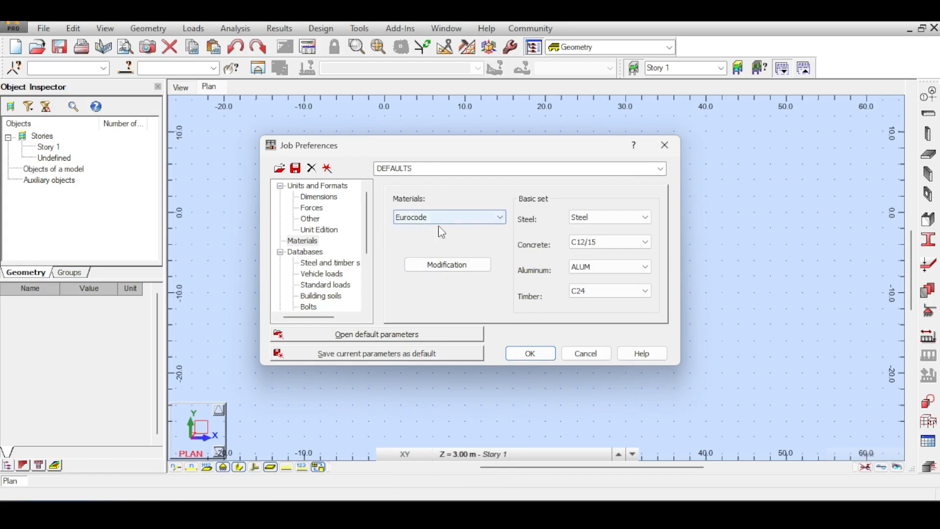
pyautogui.click(312, 253)
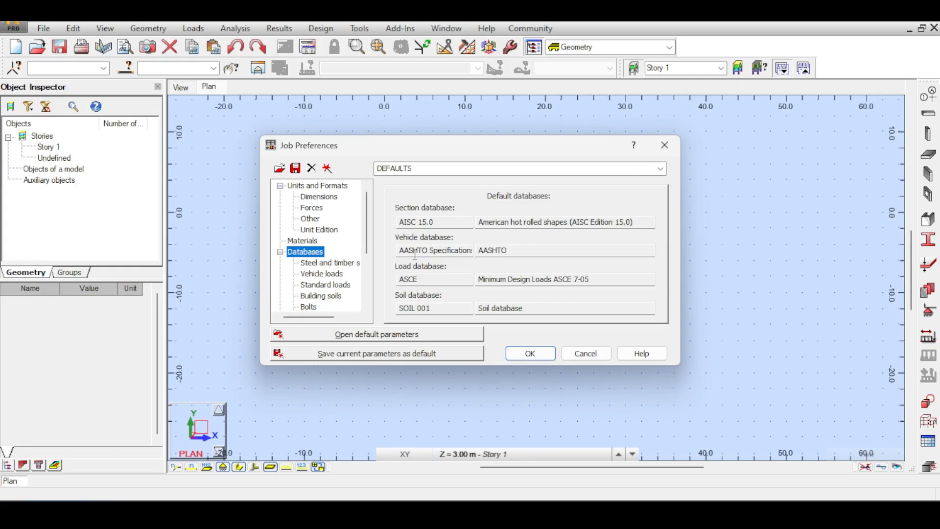
# - Move the EURO European Section Database to first place in the browse order of steel and timber section databases
pyautogui.click(324, 264)
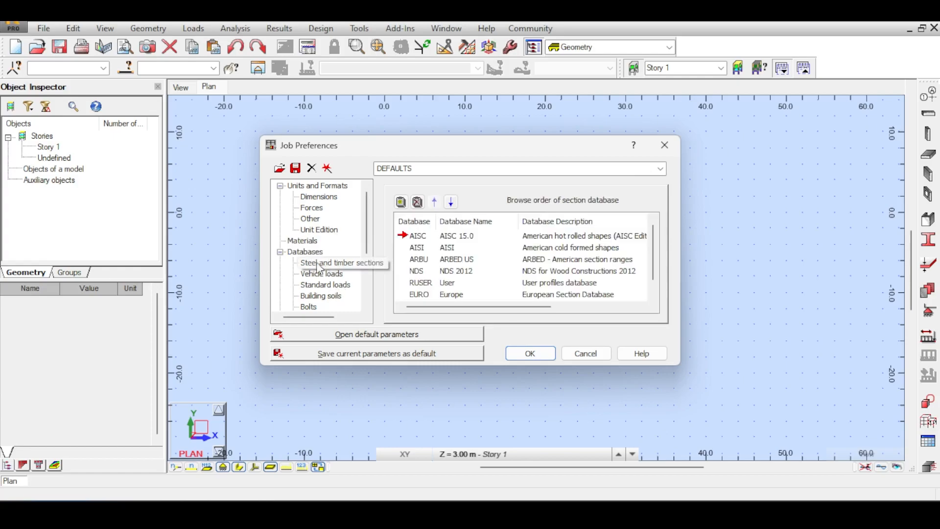
pyautogui.click(419, 295)
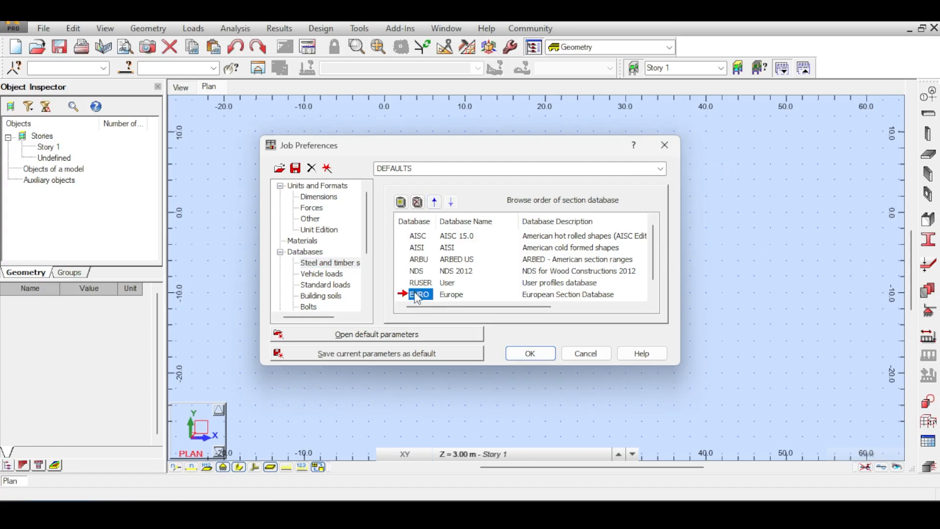
pyautogui.click(435, 203)
pyautogui.click(435, 204)
pyautogui.click(434, 202)
pyautogui.click(435, 202)
pyautogui.click(435, 203)
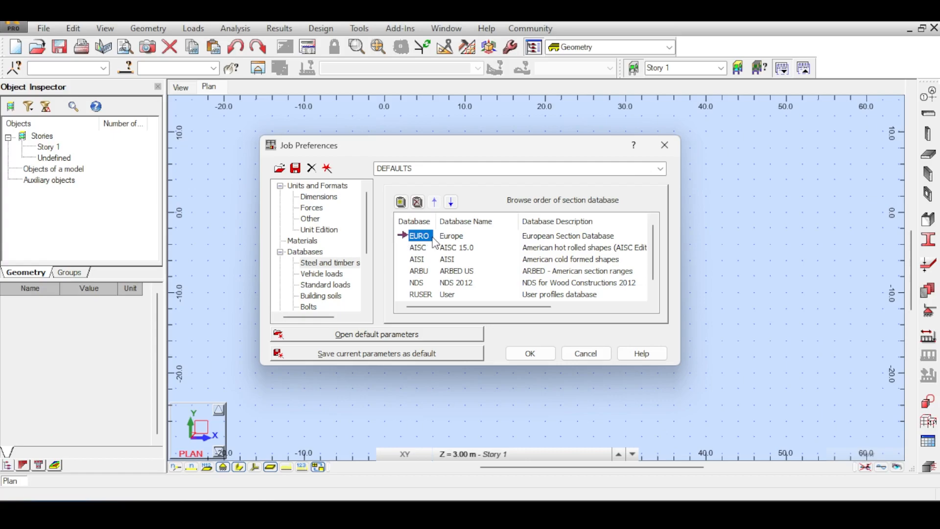
# - Add the EURO (Eurocode 1) database to the vehicle load databases and set it as the default
pyautogui.click(341, 274)
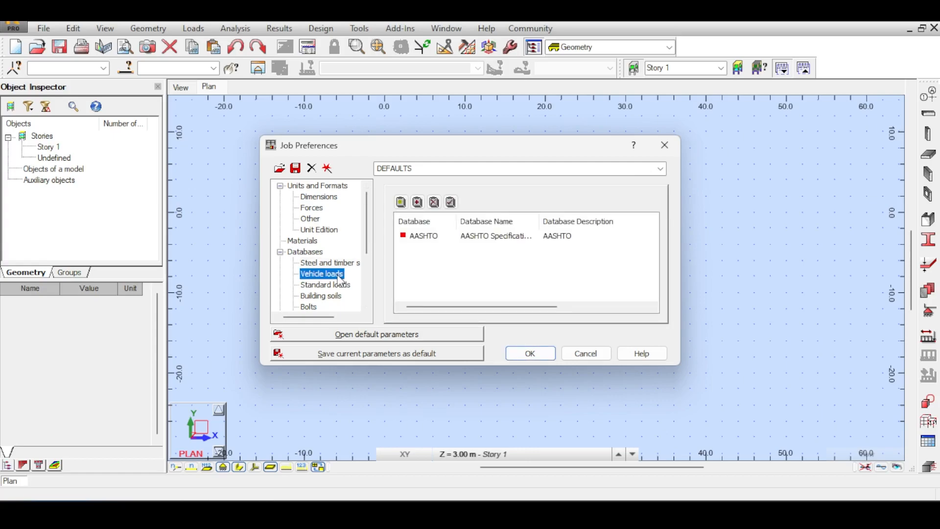
pyautogui.click(417, 203)
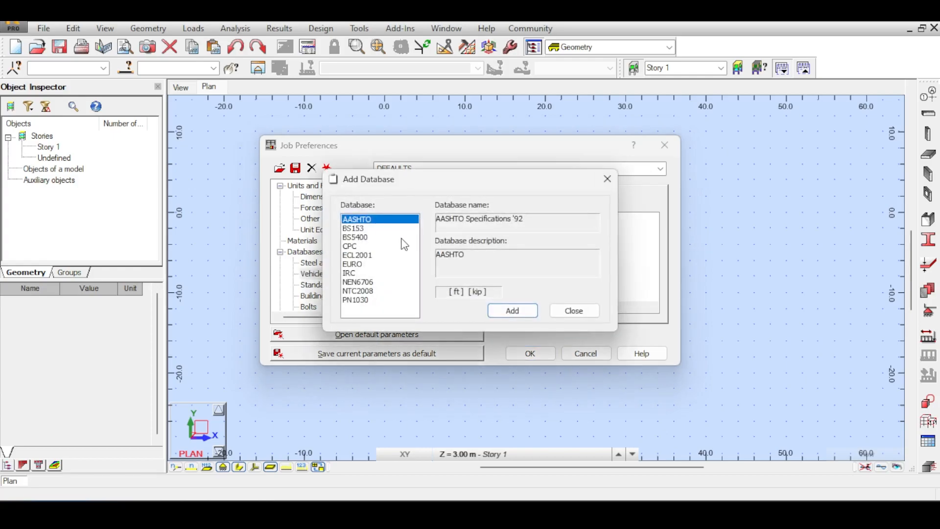
pyautogui.click(573, 311)
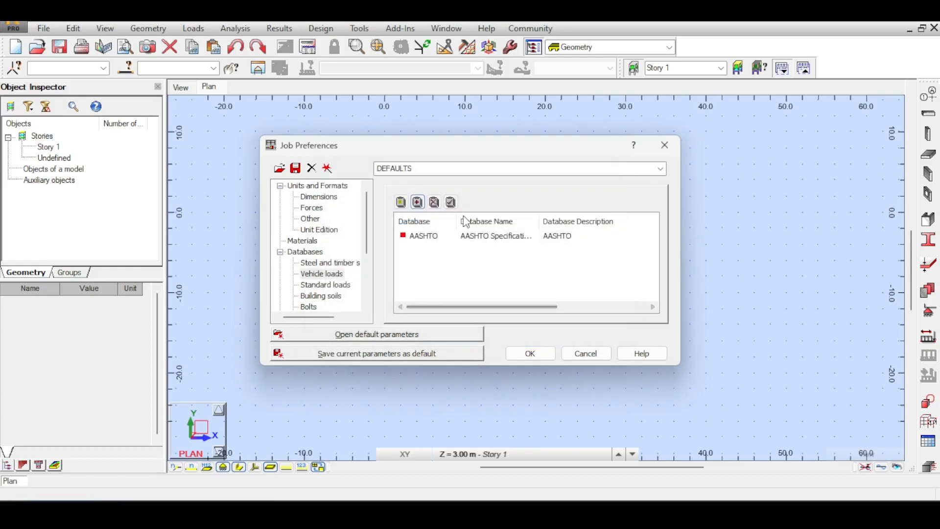
pyautogui.click(427, 203)
pyautogui.click(357, 255)
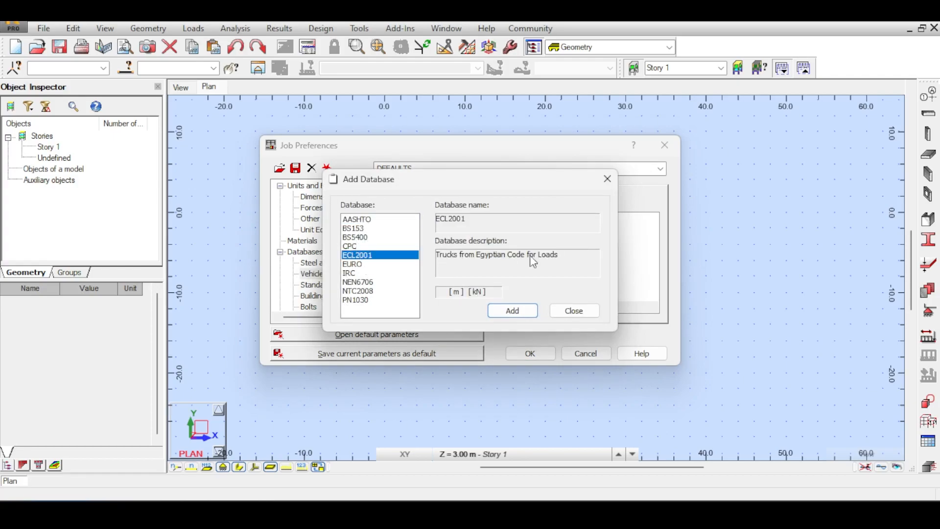
pyautogui.click(367, 265)
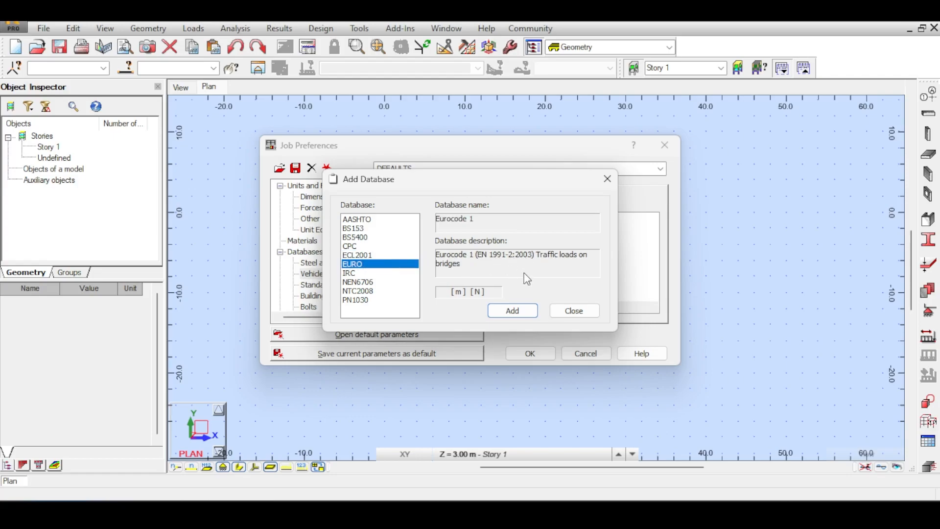
pyautogui.click(518, 308)
pyautogui.click(419, 248)
pyautogui.click(450, 202)
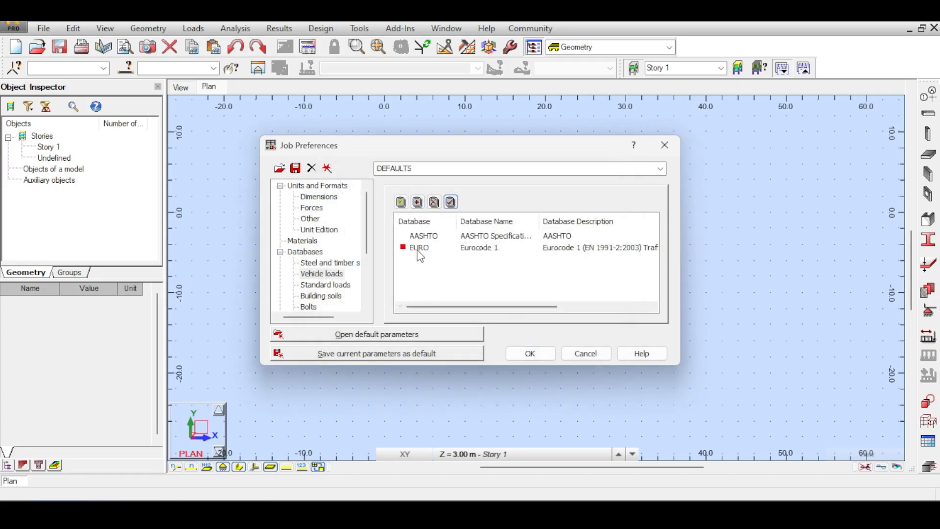
# - Look through the standard load databases available to add and compare the descriptions of the ASCE and Eurocode entries
pyautogui.click(323, 285)
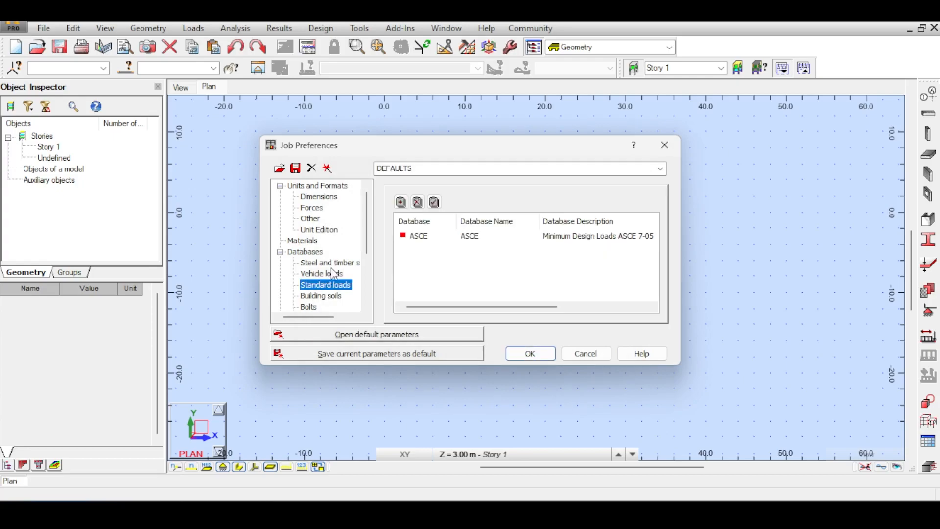
pyautogui.click(433, 236)
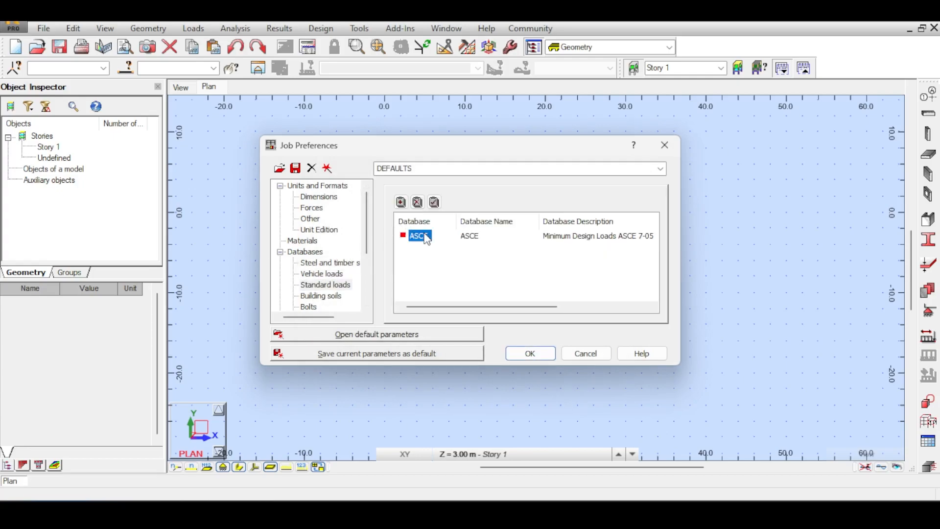
pyautogui.click(401, 202)
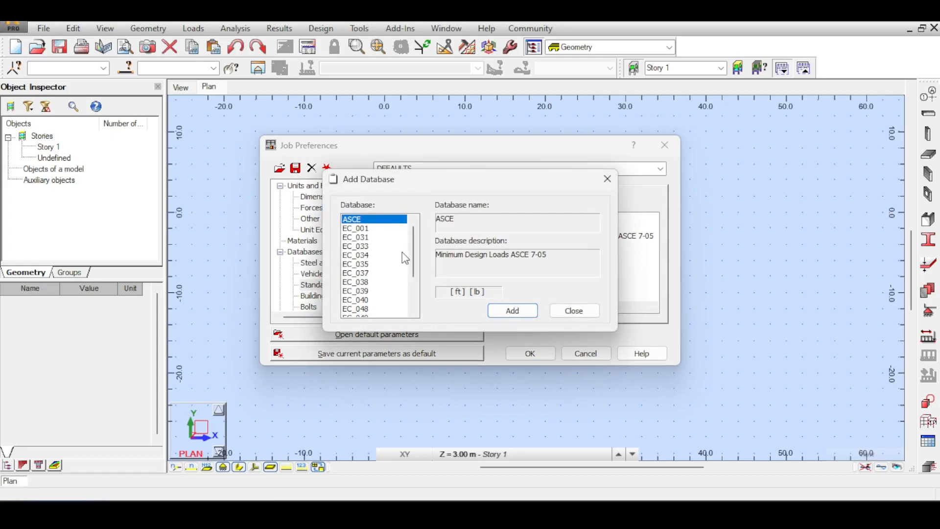
pyautogui.click(379, 229)
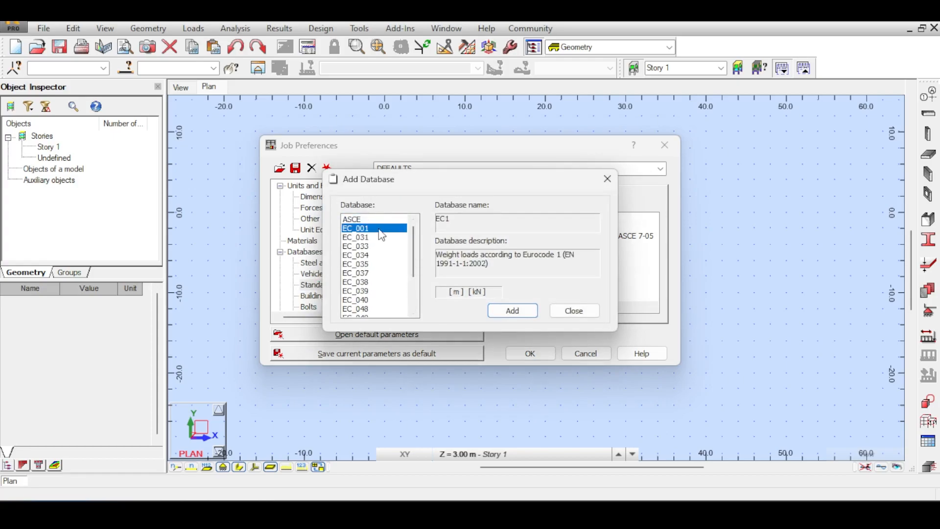
pyautogui.click(375, 238)
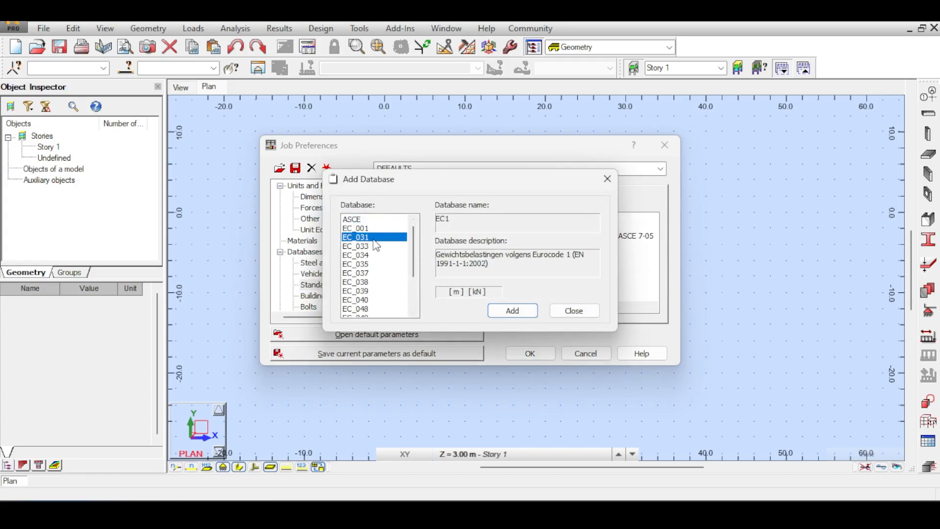
pyautogui.click(368, 229)
pyautogui.click(361, 218)
pyautogui.click(364, 229)
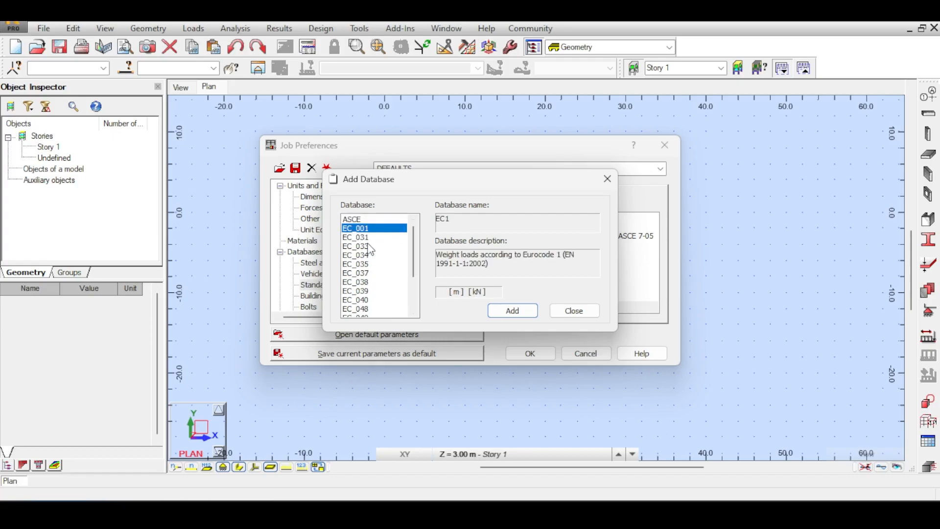
pyautogui.click(368, 245)
pyautogui.click(363, 256)
pyautogui.click(366, 272)
pyautogui.click(367, 282)
pyautogui.click(368, 292)
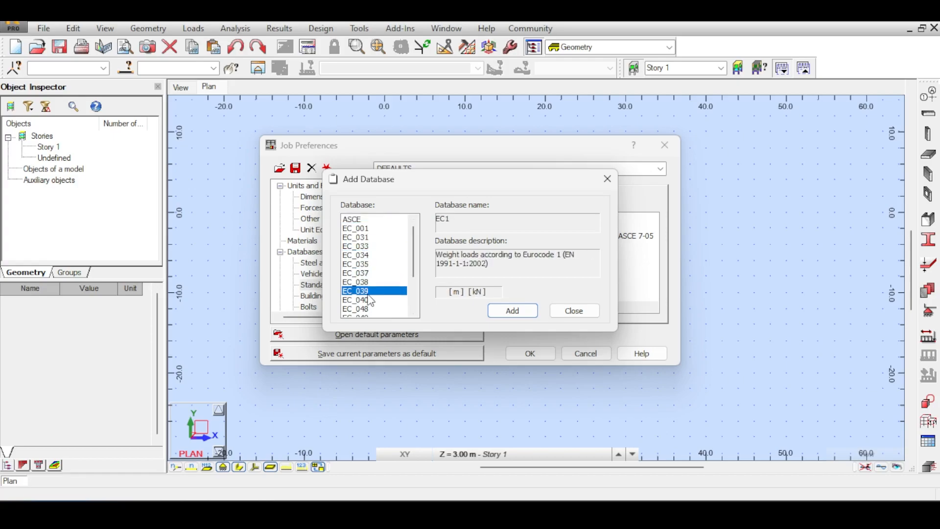
pyautogui.click(367, 265)
pyautogui.click(368, 239)
pyautogui.click(369, 226)
pyautogui.click(368, 237)
pyautogui.click(366, 263)
pyautogui.click(366, 282)
pyautogui.click(367, 254)
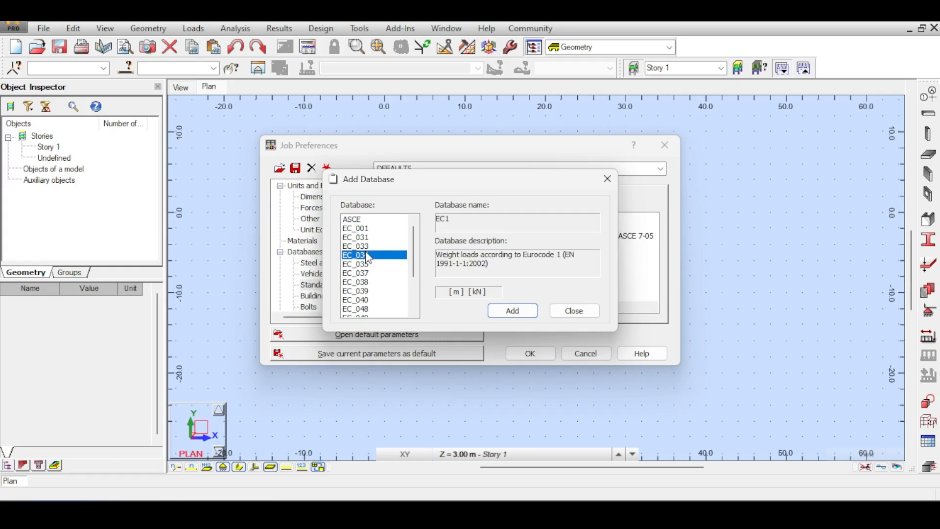
pyautogui.click(368, 229)
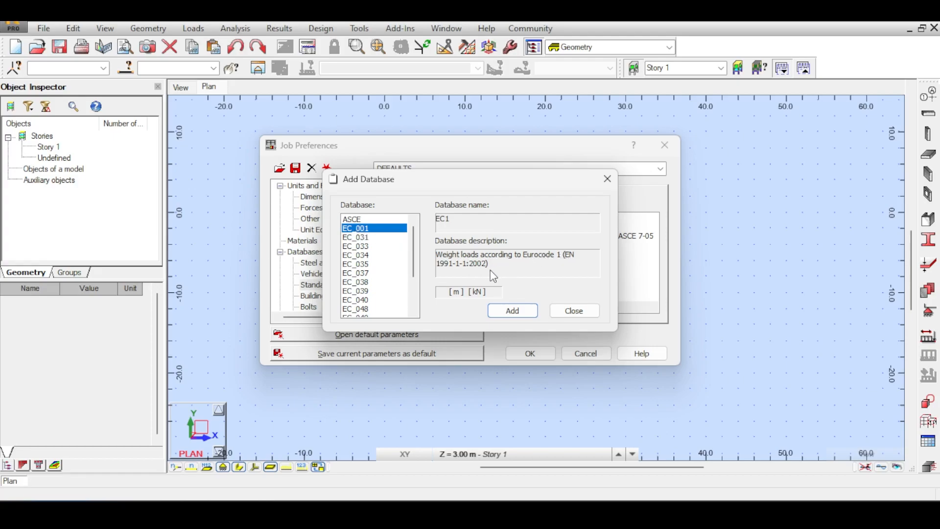
pyautogui.click(349, 237)
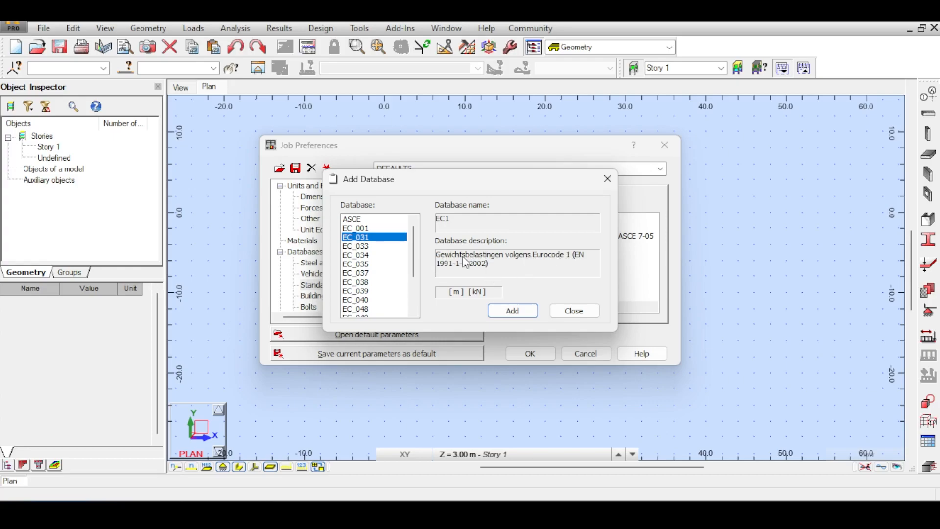
pyautogui.click(354, 228)
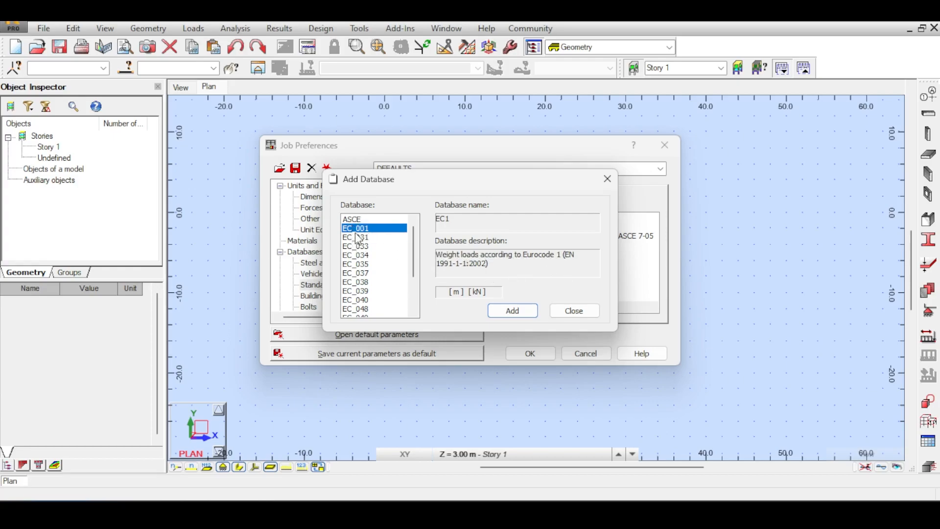
pyautogui.click(360, 238)
# - Add the EC_001 Eurocode 1 weight loads database to the standard load databases and select it in the list
pyautogui.click(372, 229)
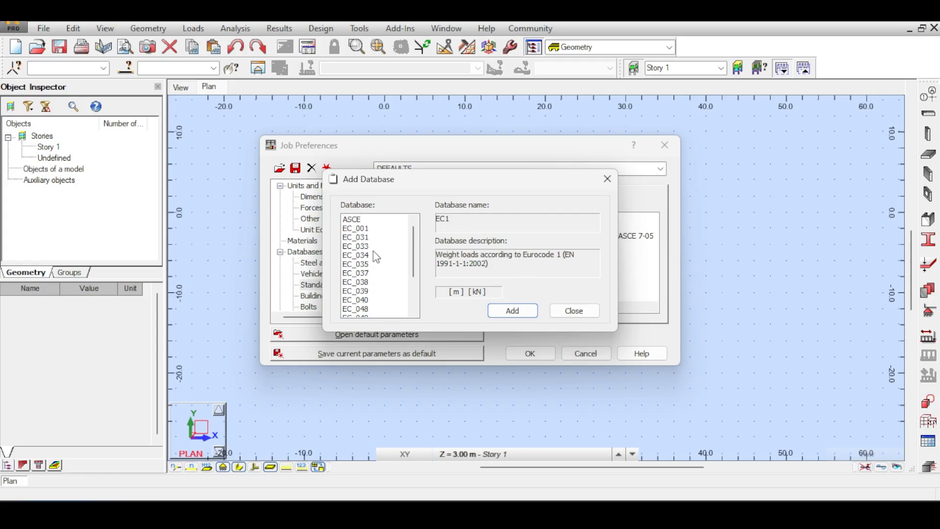
pyautogui.click(513, 310)
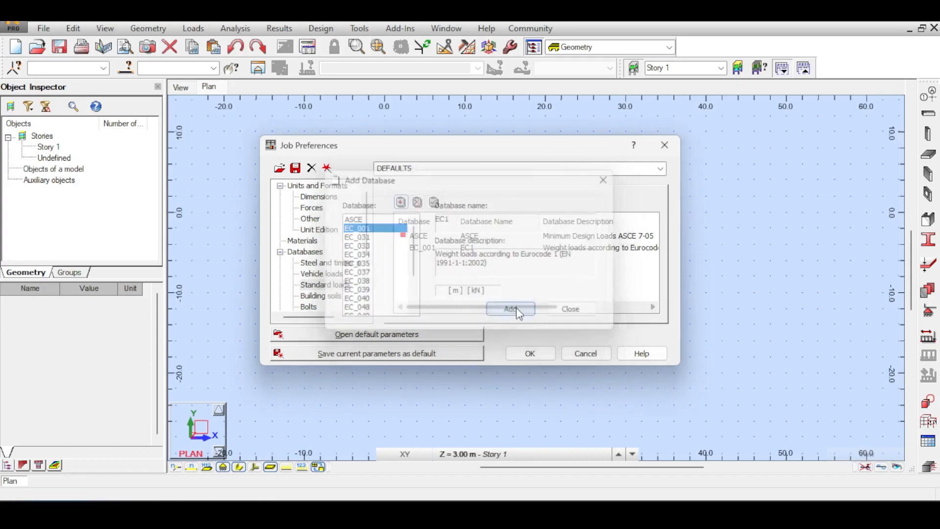
pyautogui.click(424, 247)
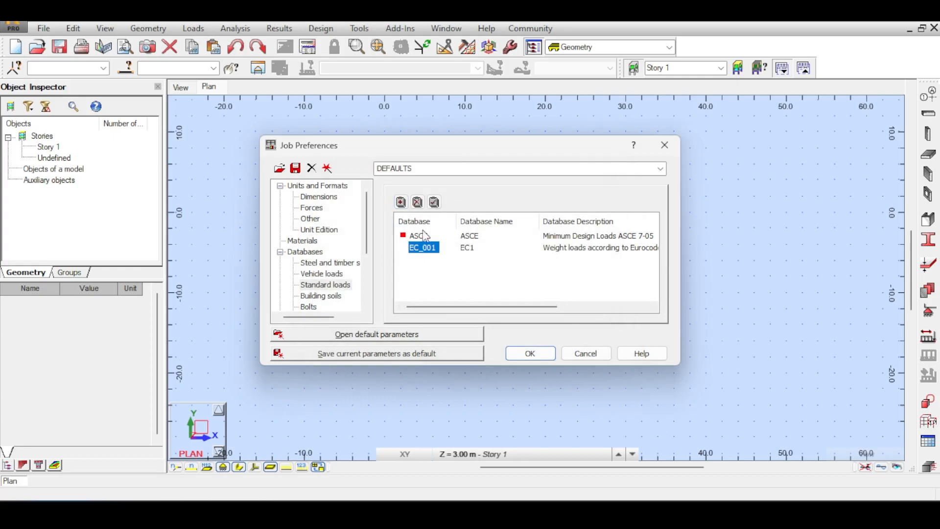
# - Check the building soil databases available to add, including ILISO14688, and close the list without adding one
pyautogui.click(317, 296)
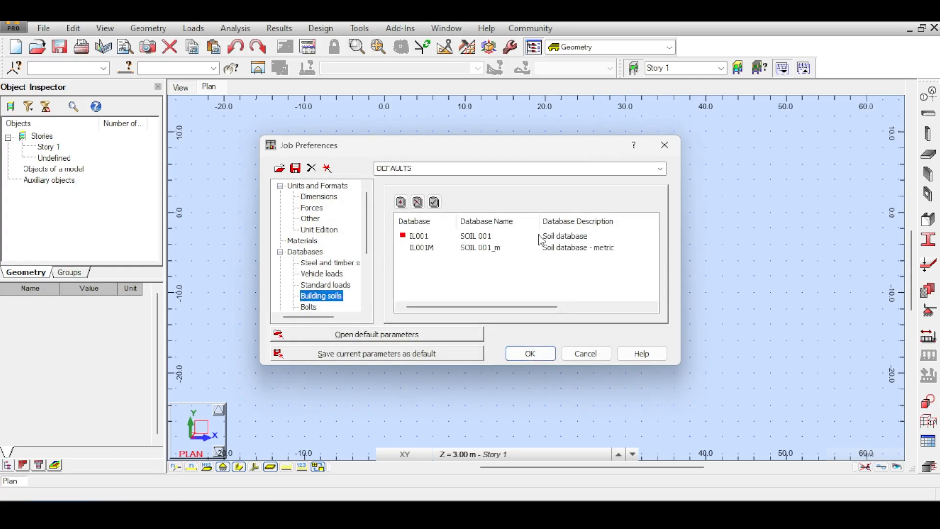
pyautogui.click(400, 202)
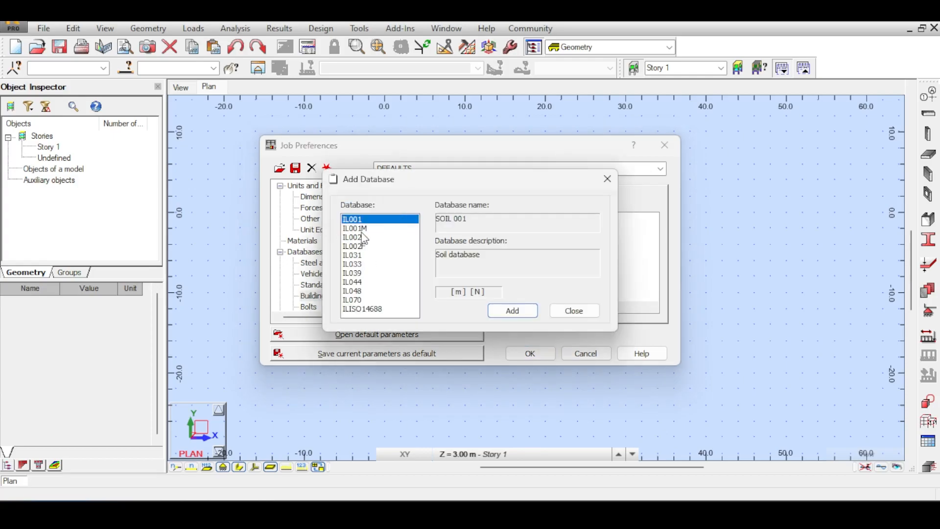
pyautogui.click(366, 308)
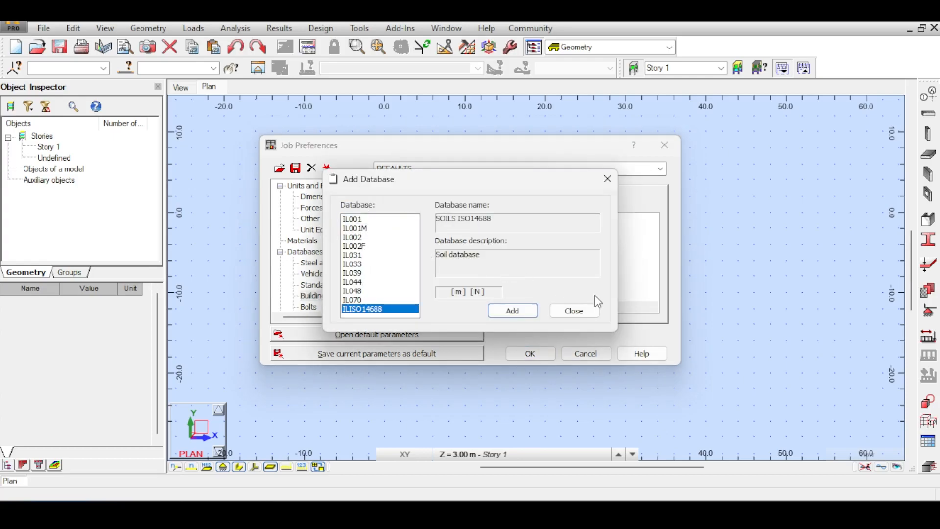
pyautogui.click(595, 311)
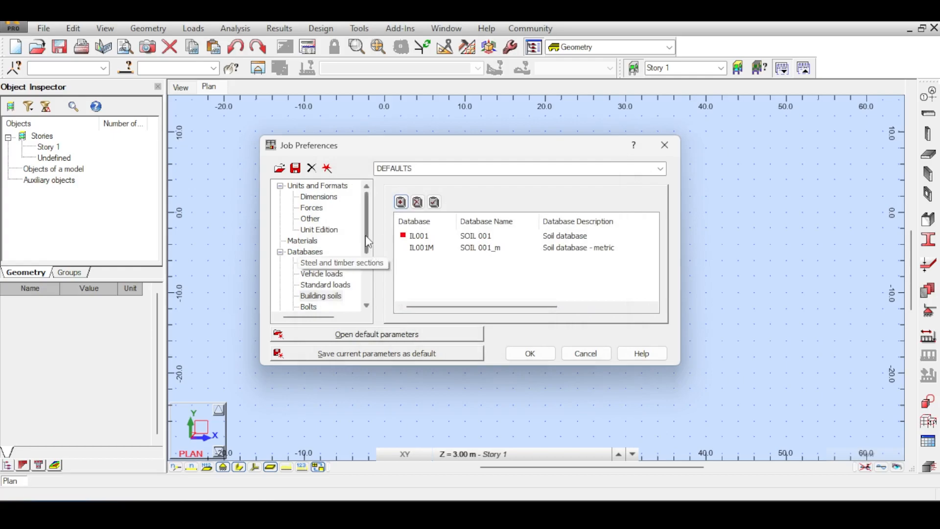
# - Add the EN_24015 hexagon head bolts database to the bolt databases and set it as the default
pyautogui.moveTo(366, 235); pyautogui.dragTo(372, 242)
pyautogui.click(299, 297)
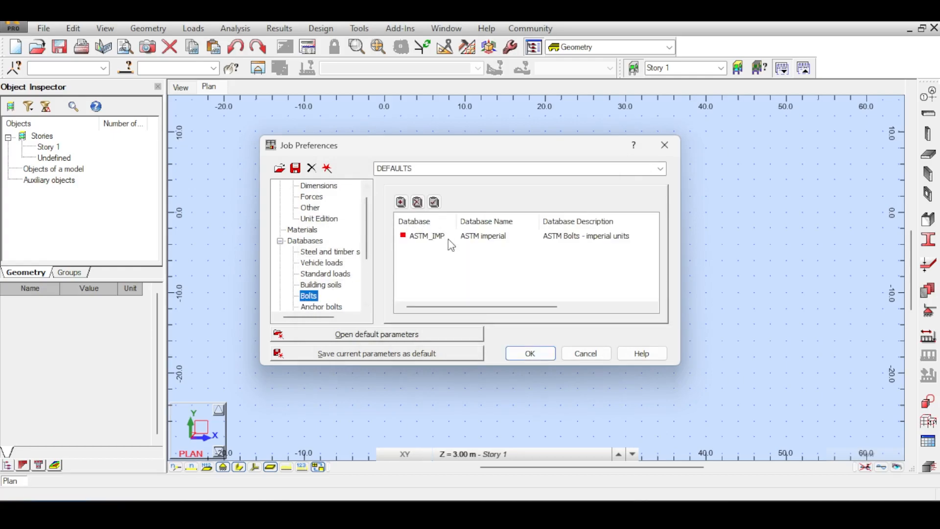
pyautogui.click(400, 202)
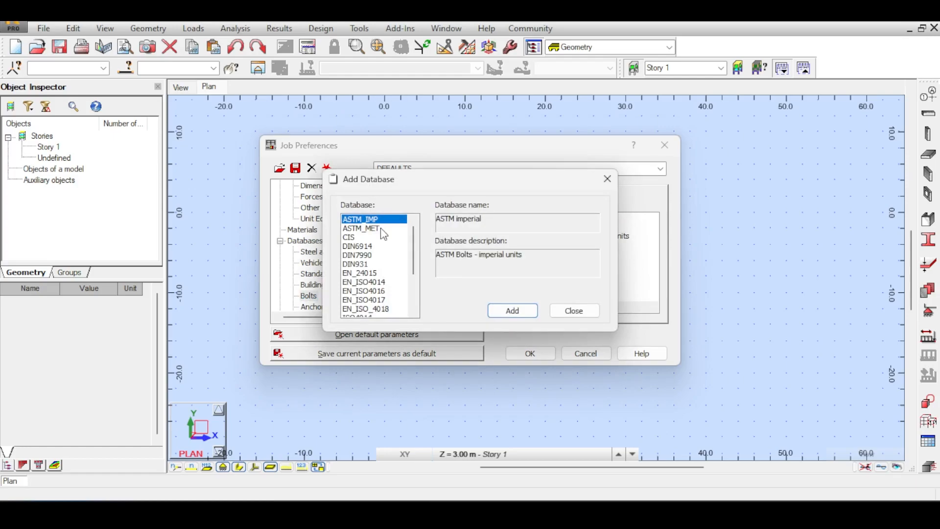
pyautogui.press('Return')
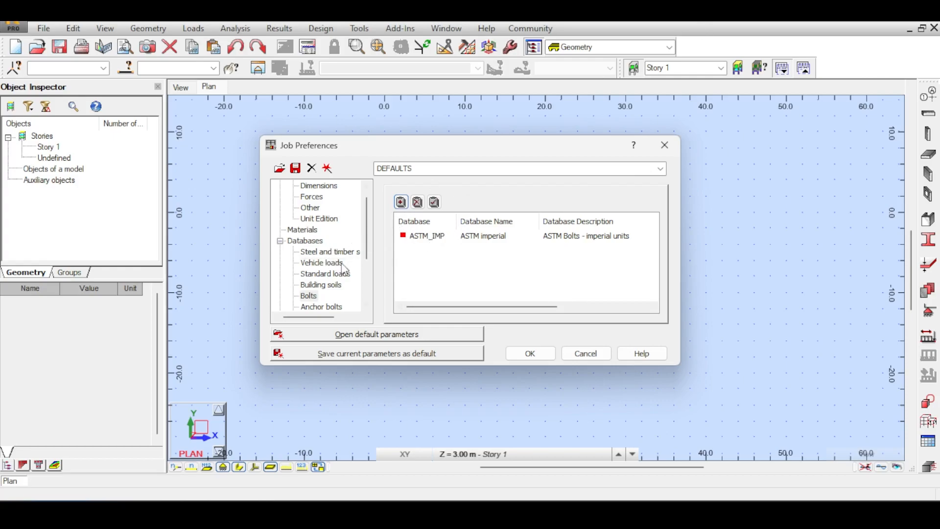
pyautogui.scroll(-1, 344, 269)
pyautogui.click(426, 236)
pyautogui.click(401, 202)
pyautogui.click(362, 273)
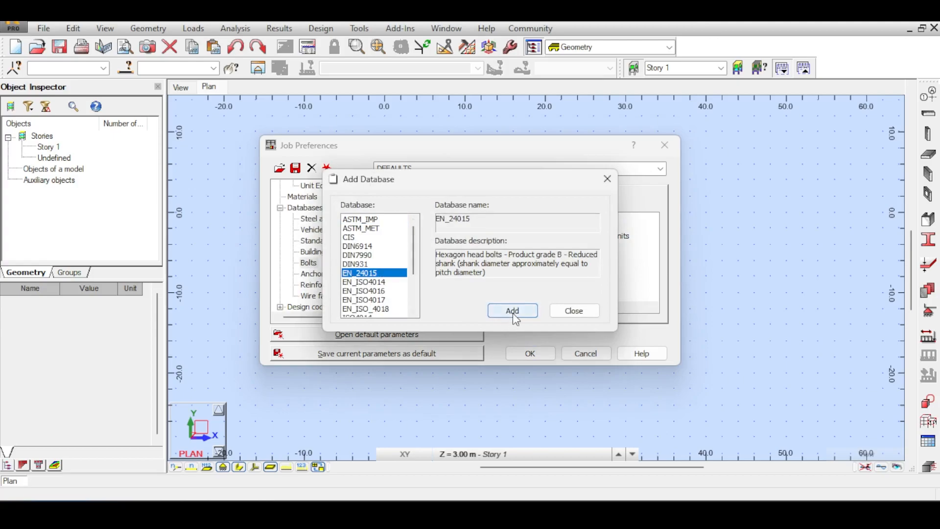
pyautogui.click(513, 312)
pyautogui.click(426, 248)
pyautogui.click(434, 202)
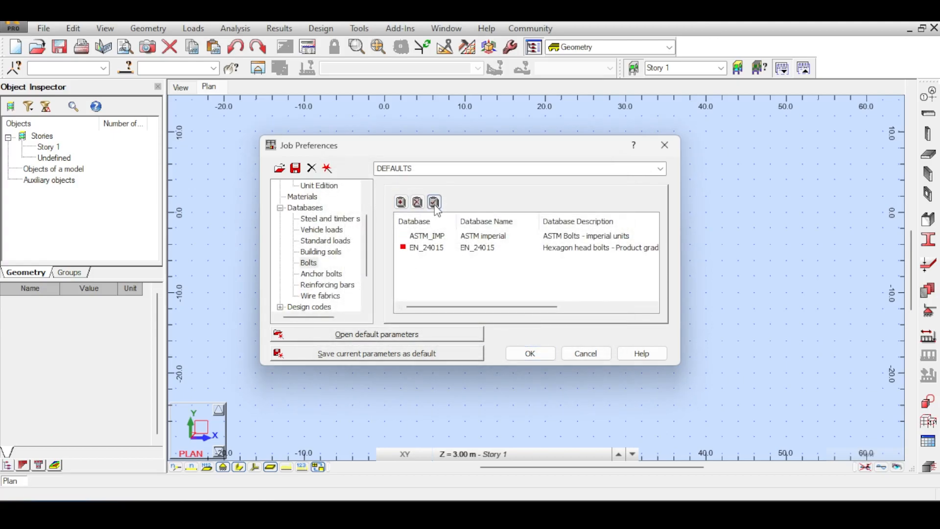
# - Check the anchor bolt databases available to add, including the PN-72_M-85061 foundation bolts, and close the list
pyautogui.click(339, 272)
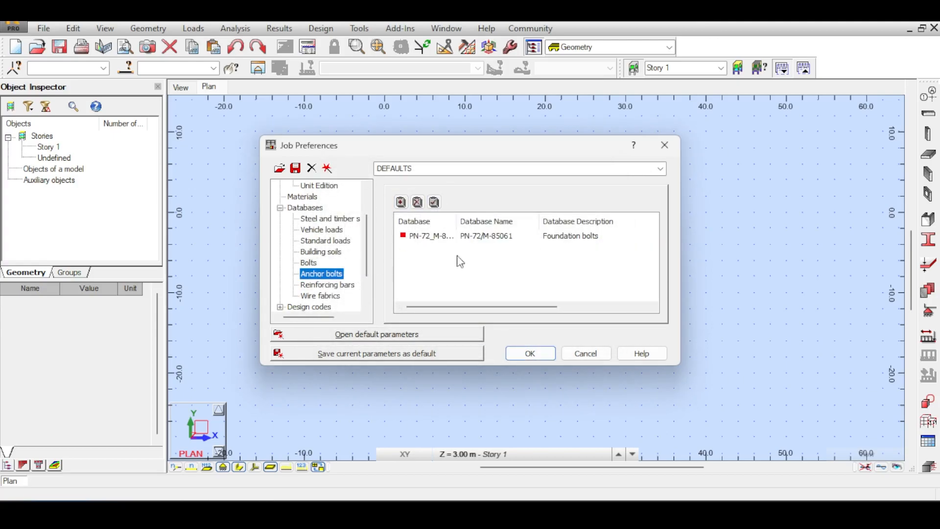
pyautogui.click(401, 203)
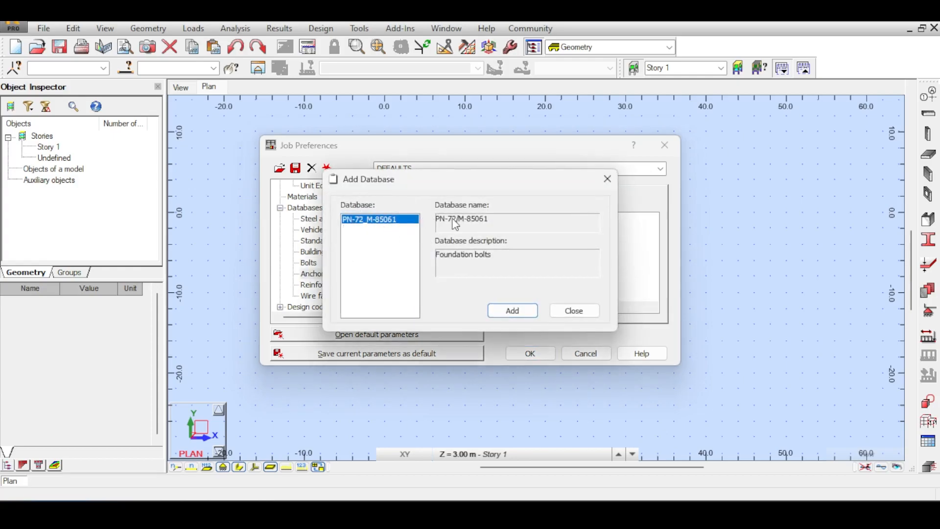
pyautogui.click(527, 317)
pyautogui.click(582, 308)
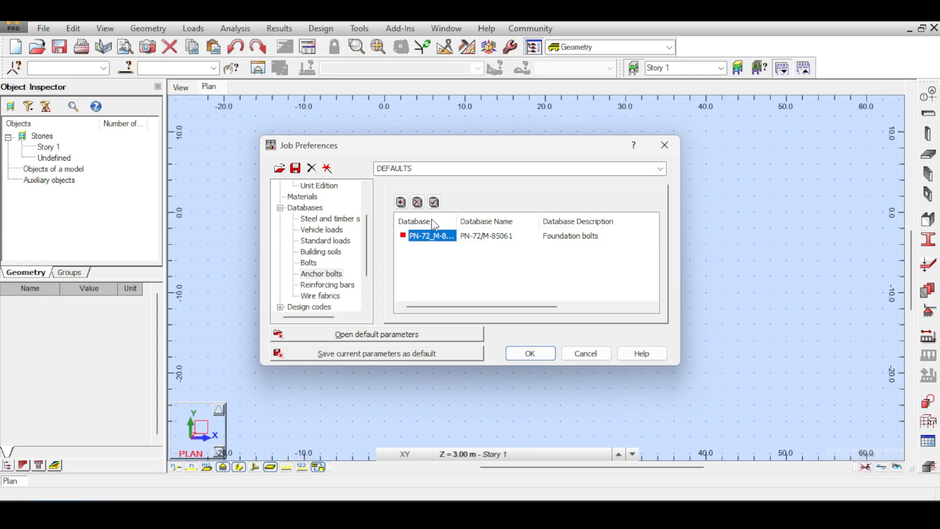
# - Add the EN 1992-1-2 database to the reinforcing bar databases and set it as the default
pyautogui.moveTo(466, 152); pyautogui.dragTo(512, 146)
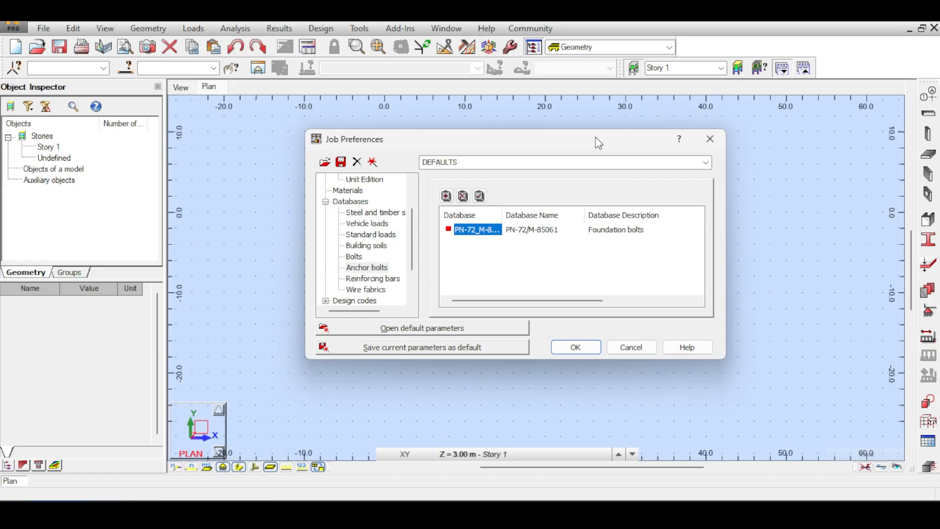
pyautogui.moveTo(596, 138); pyautogui.dragTo(581, 133)
pyautogui.click(359, 274)
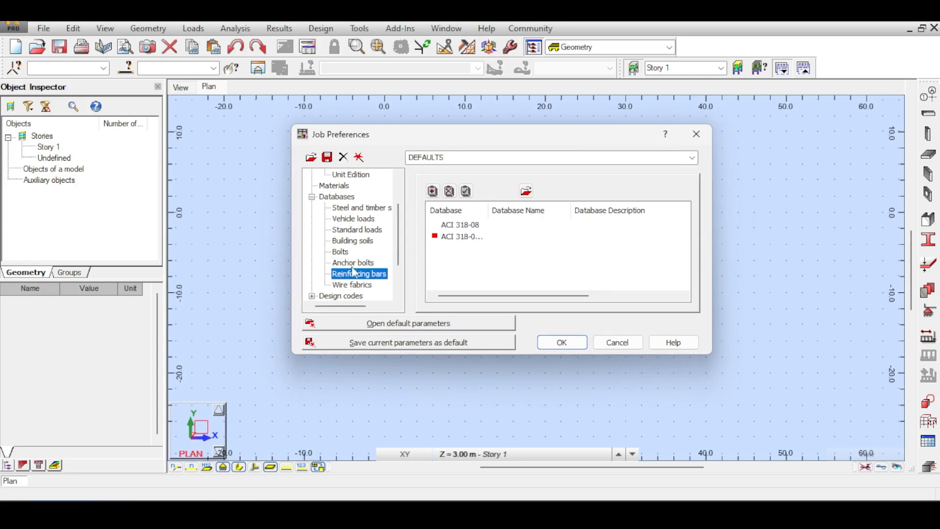
pyautogui.click(432, 191)
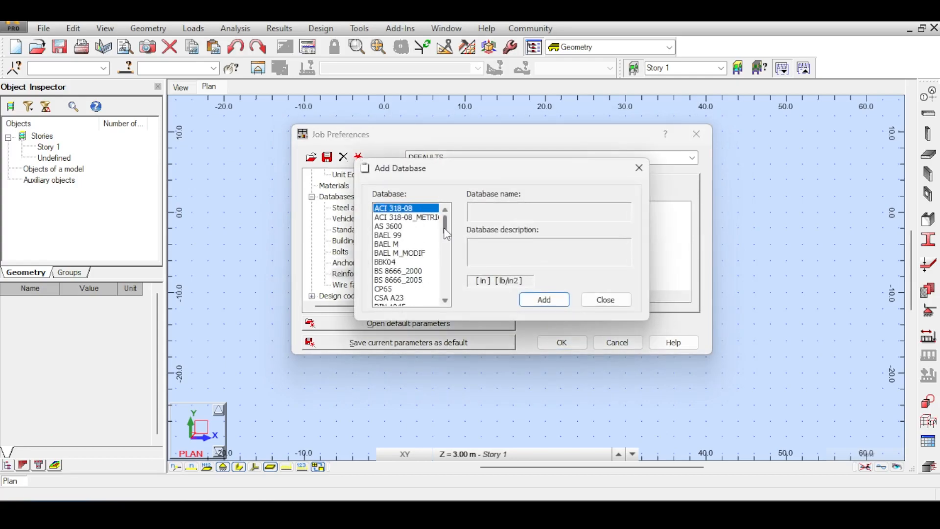
pyautogui.moveTo(444, 229); pyautogui.dragTo(444, 245)
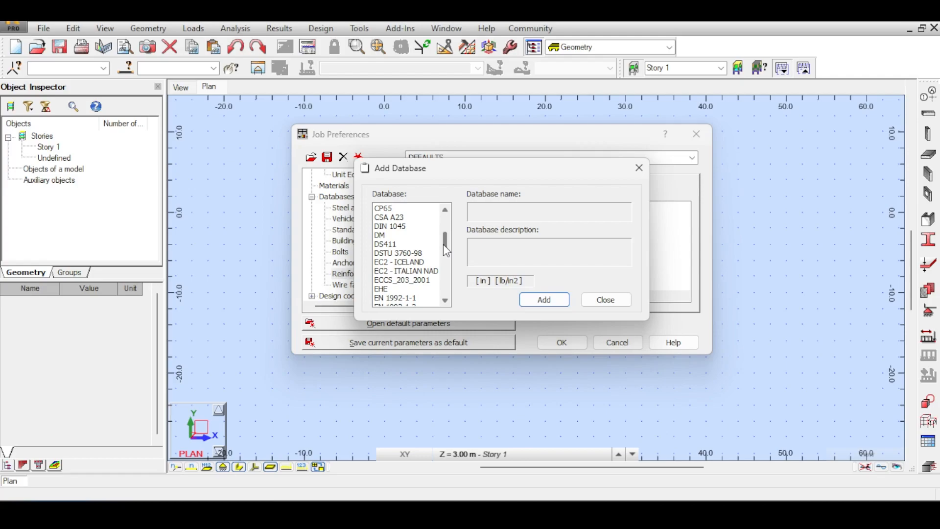
pyautogui.scroll(-1, 406, 255)
pyautogui.click(405, 288)
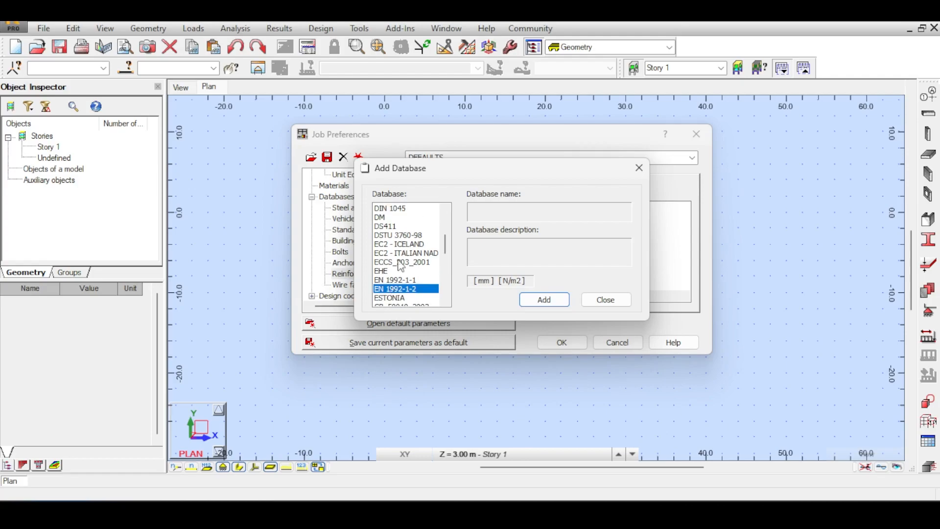
pyautogui.click(544, 299)
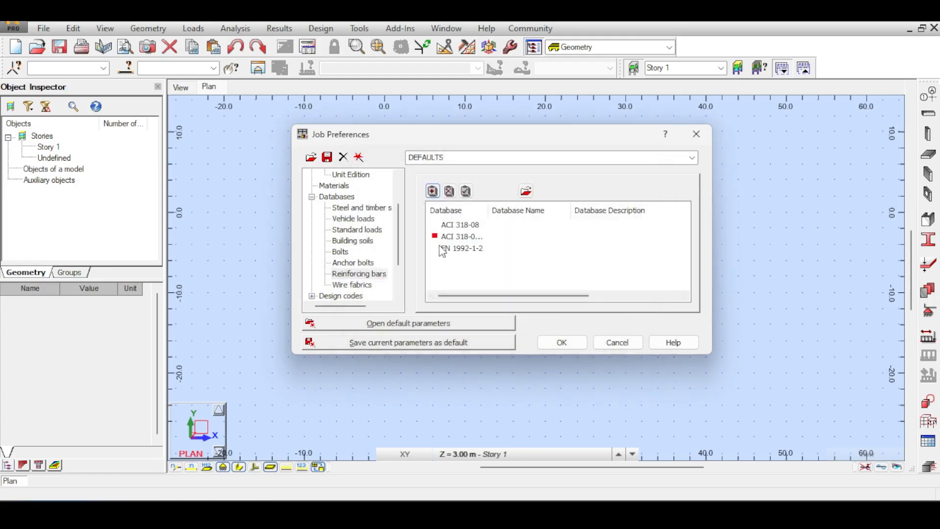
pyautogui.click(466, 193)
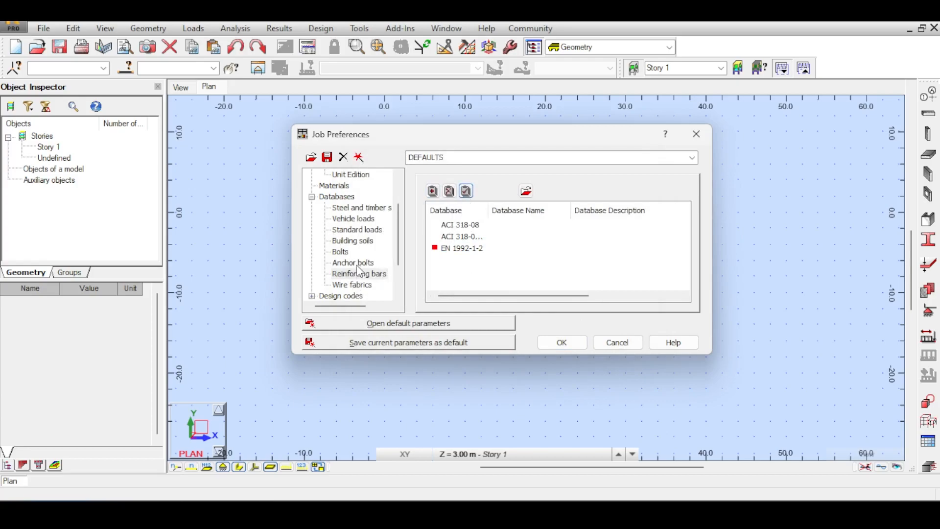
# - Add the EN 1992-1-2 database to the wire fabric databases and set it as the default
pyautogui.click(352, 286)
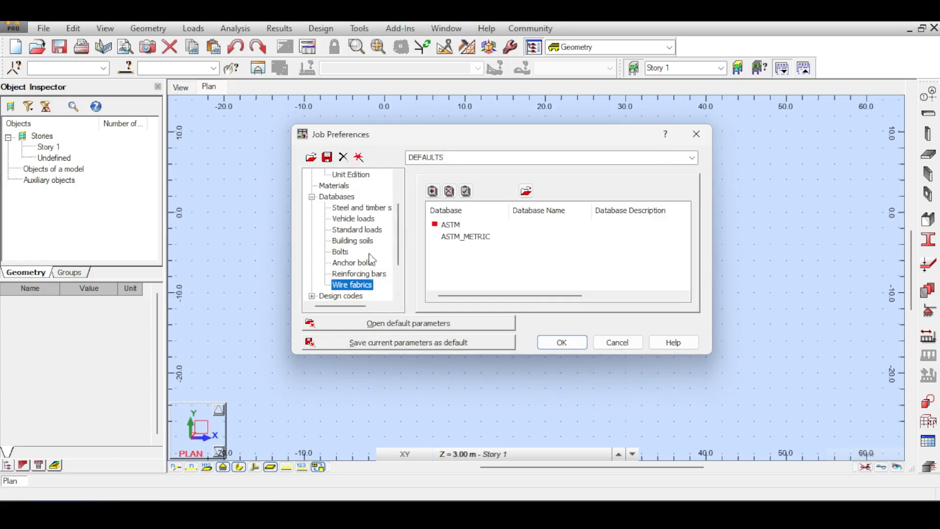
pyautogui.click(358, 274)
pyautogui.click(358, 286)
pyautogui.click(438, 193)
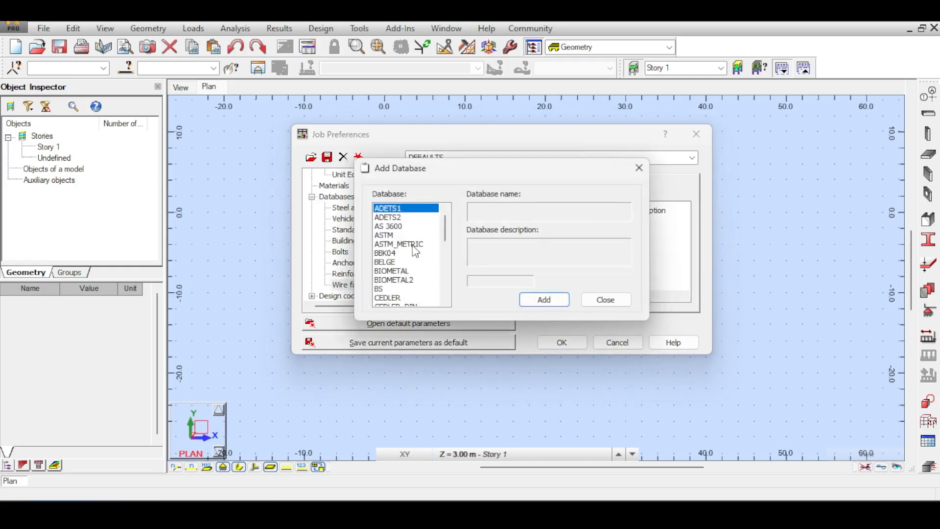
pyautogui.moveTo(445, 237); pyautogui.dragTo(443, 258)
pyautogui.doubleClick(404, 280)
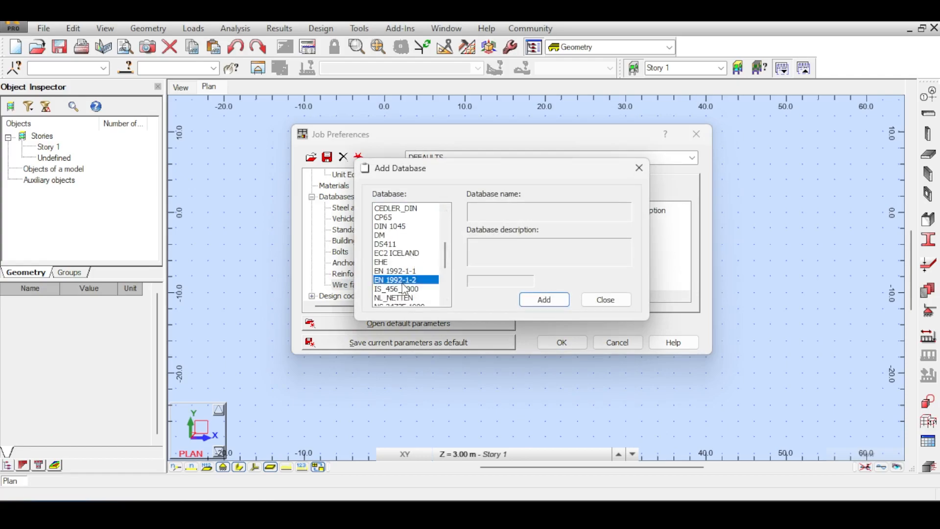
pyautogui.click(464, 191)
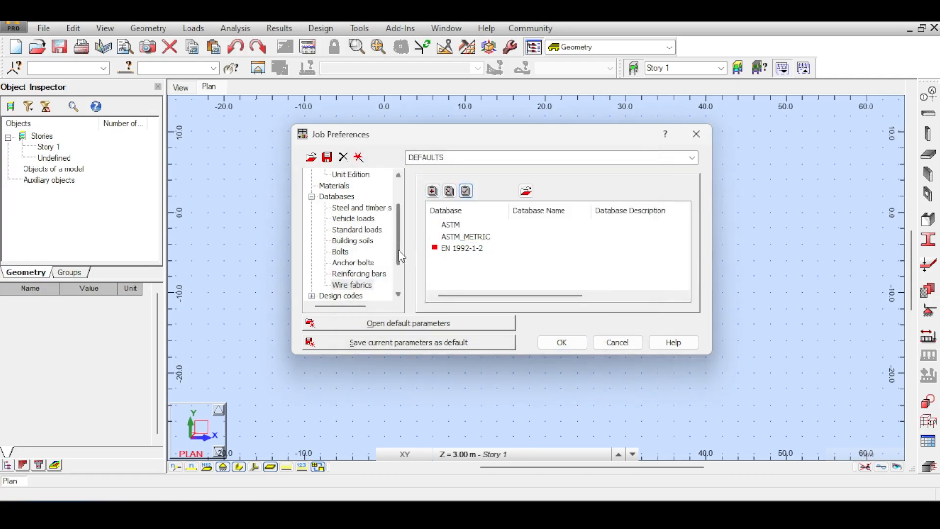
# - Open the design code preferences and check which codes are offered for steel/aluminum structures
pyautogui.scroll(-1, 399, 260)
pyautogui.click(338, 264)
pyautogui.click(338, 265)
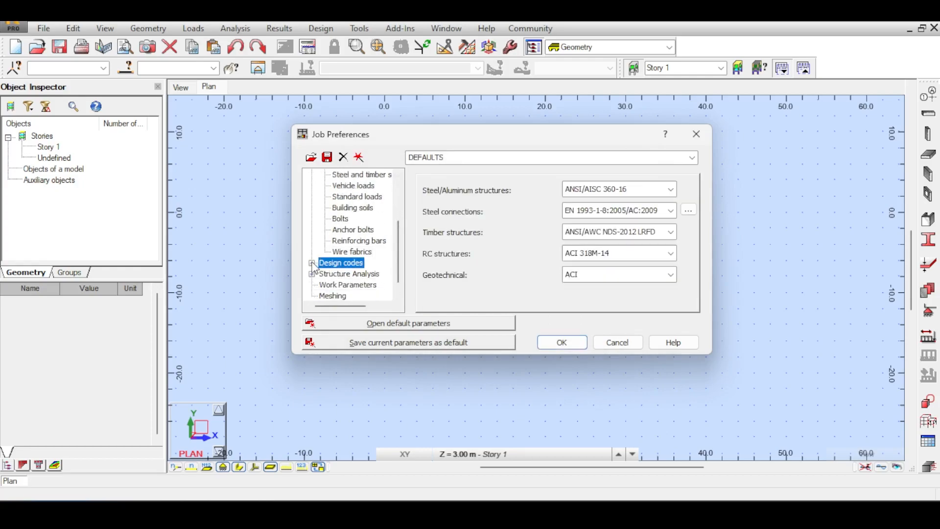
pyautogui.click(670, 189)
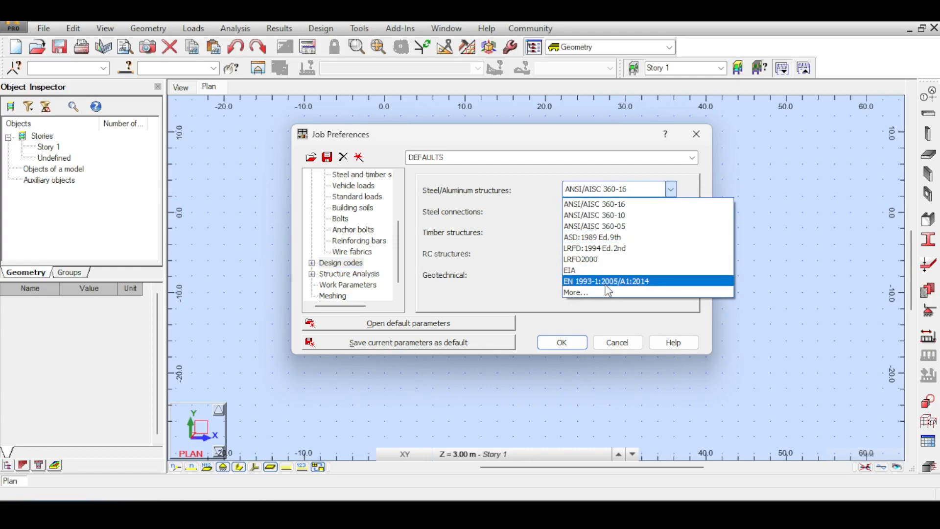
pyautogui.click(499, 190)
# - Browse the full steel/aluminum code list for the Eurocode 3 entries, then close the configuration without changing it
pyautogui.click(629, 194)
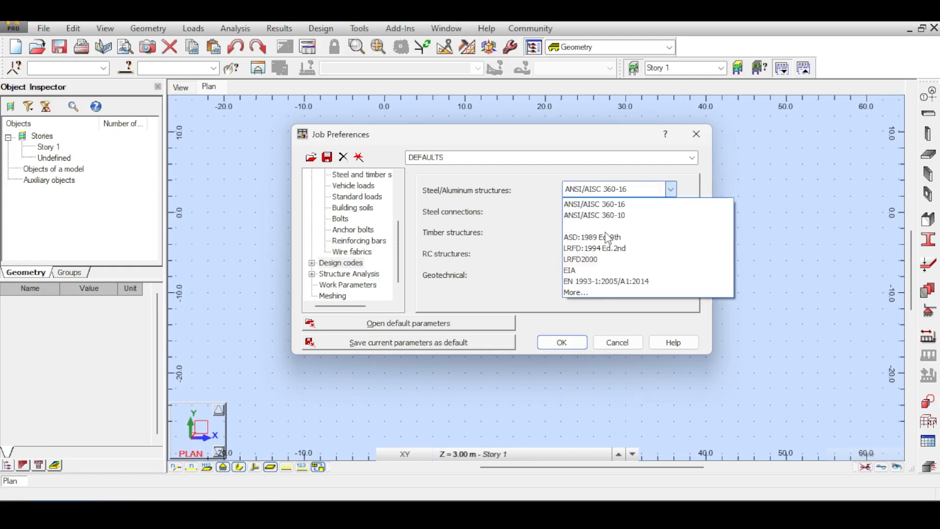
pyautogui.click(597, 291)
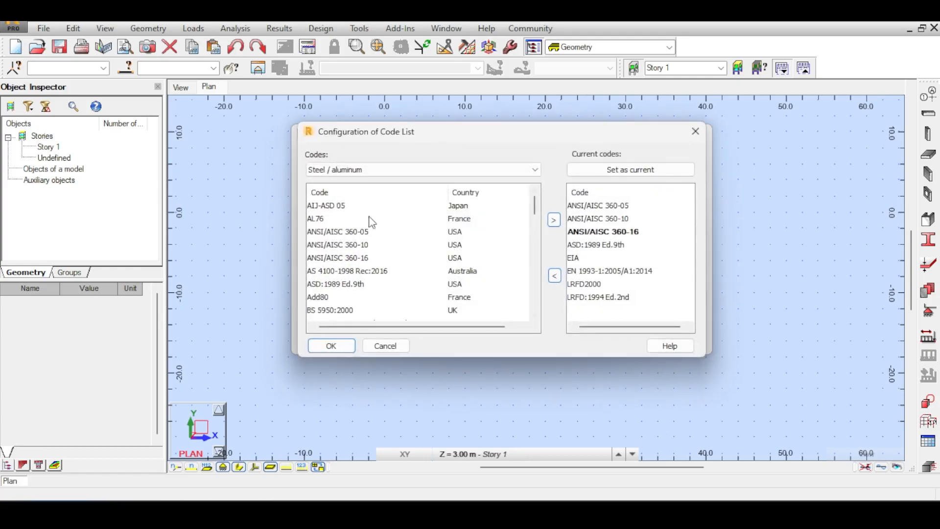
pyautogui.scroll(-4, 345, 258)
pyautogui.scroll(-5, 346, 257)
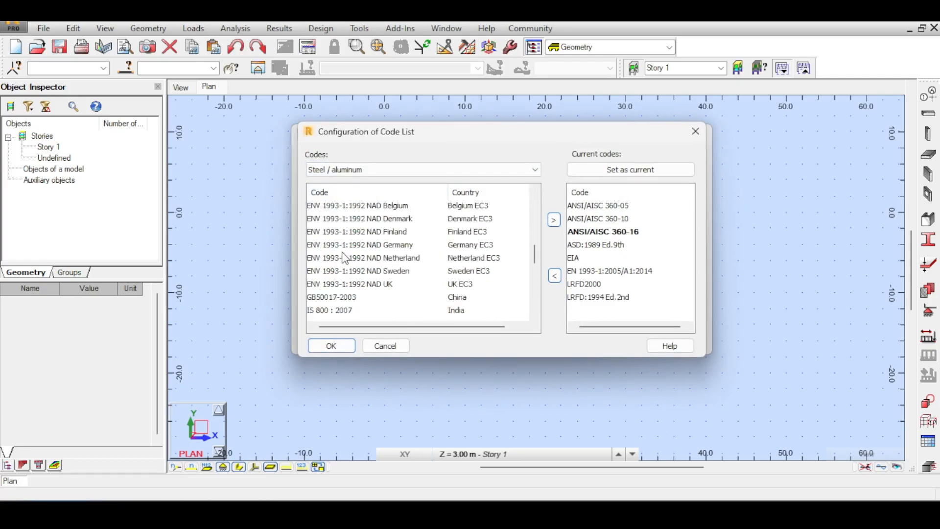
pyautogui.scroll(3, 346, 258)
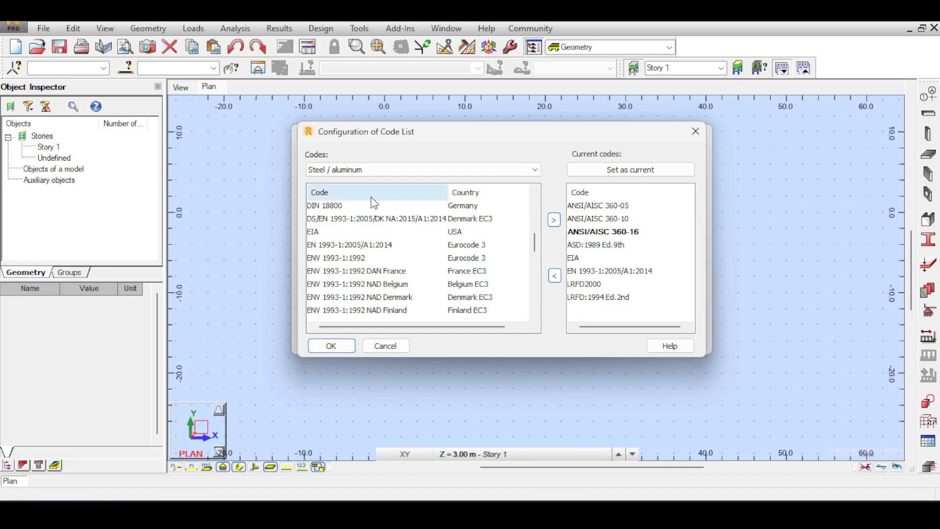
pyautogui.click(312, 234)
pyautogui.click(318, 245)
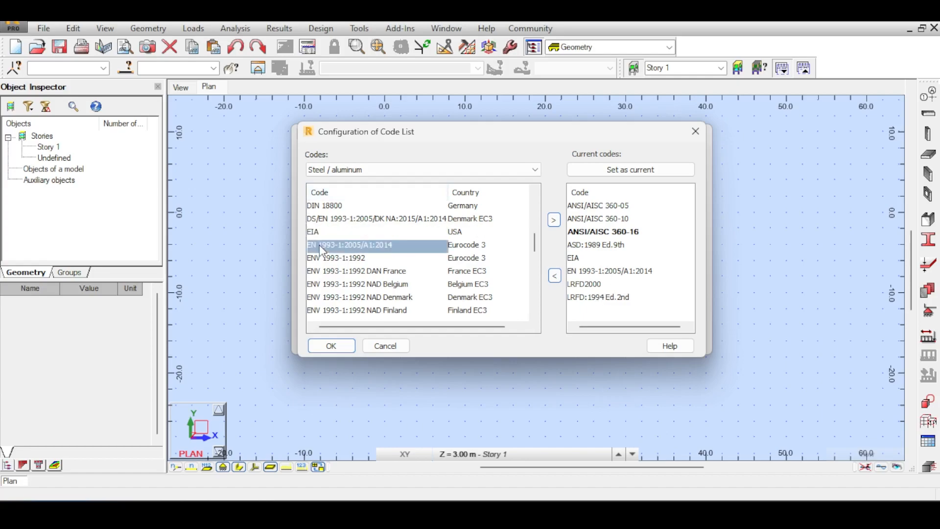
pyautogui.click(703, 137)
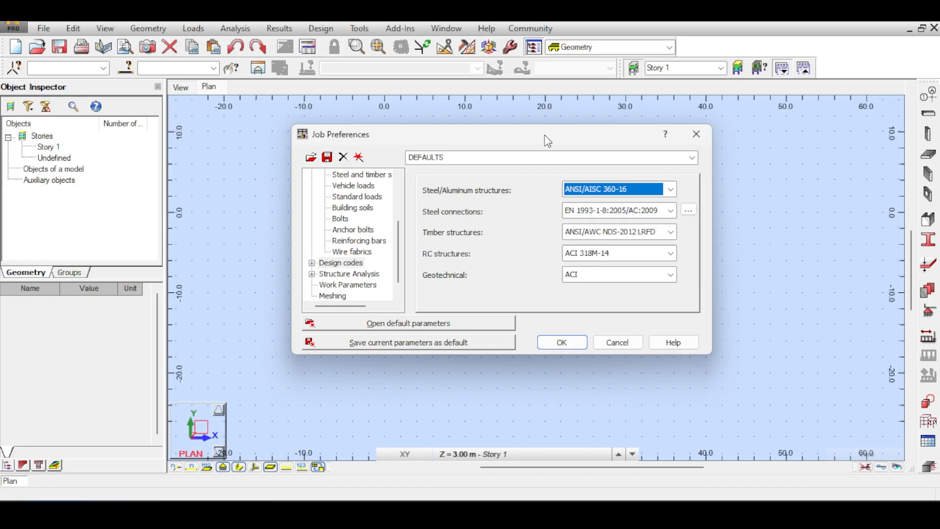
# - Set the design code for steel/aluminum structures to EN 1993-1:2005/A1:2014
pyautogui.moveTo(547, 141); pyautogui.dragTo(522, 125)
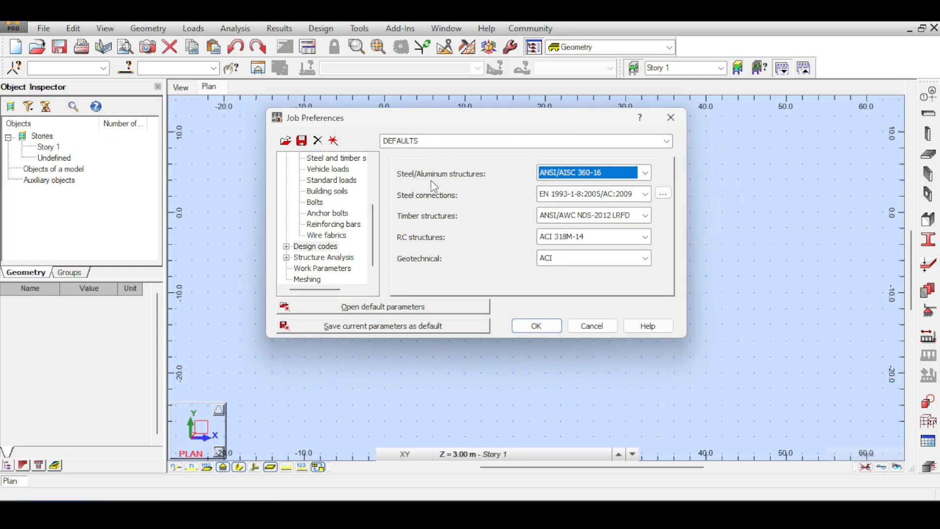
pyautogui.click(565, 175)
pyautogui.click(587, 265)
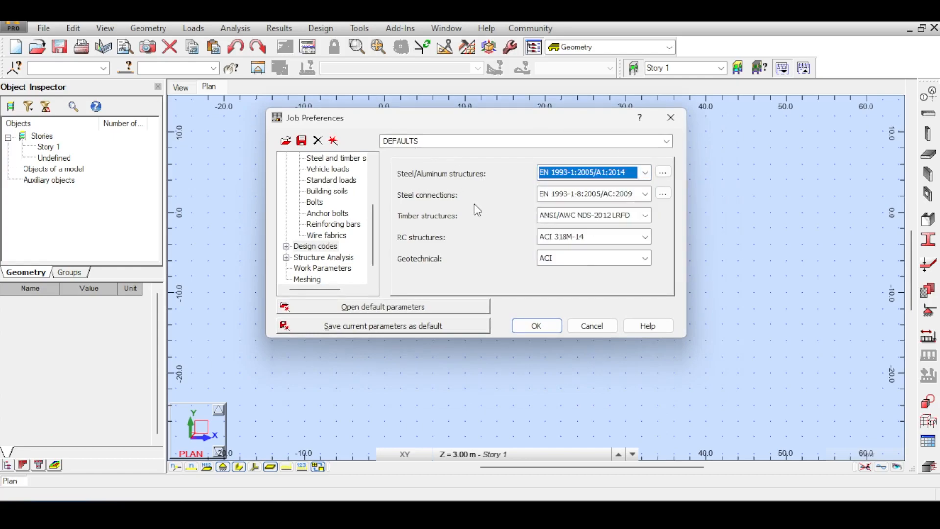
# - Check the codes offered for steel connections and review the EN 1993-1-8:2005/AC:2009 partial factors without changing them
pyautogui.click(610, 194)
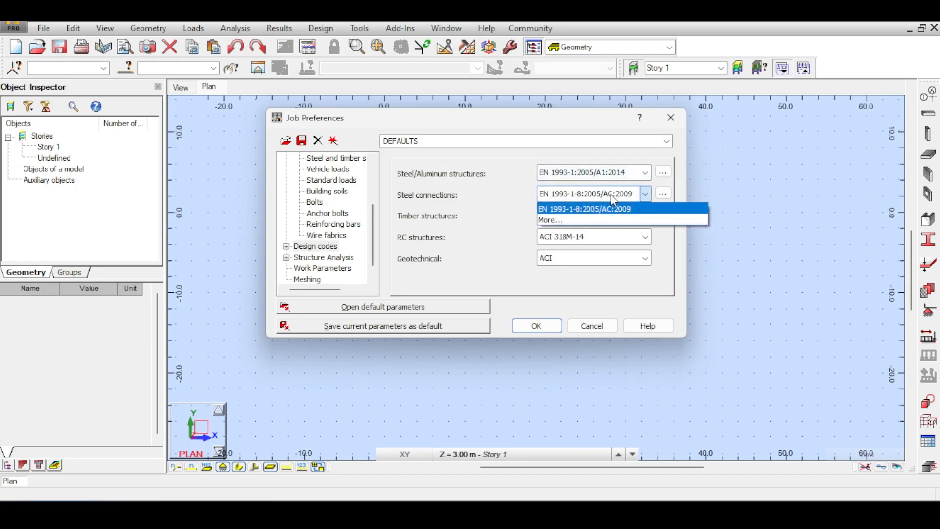
pyautogui.click(610, 194)
pyautogui.click(667, 193)
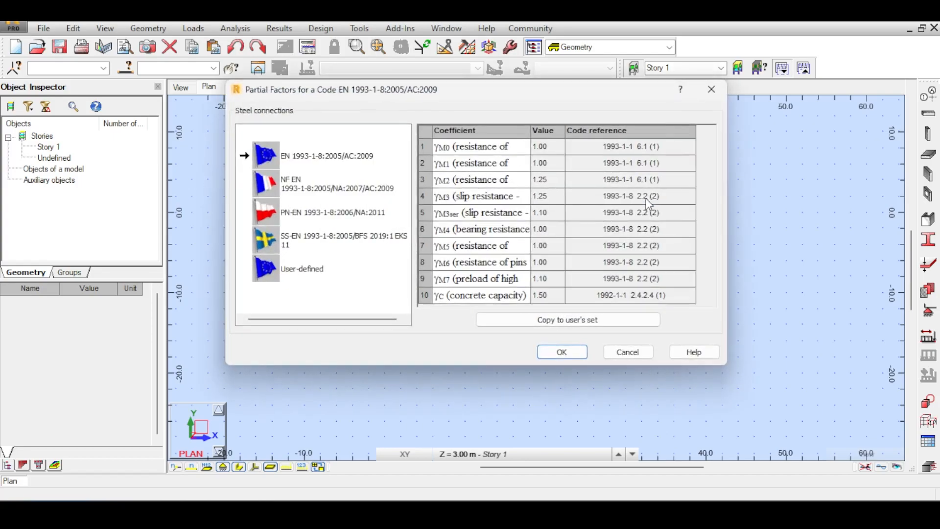
pyautogui.click(635, 351)
# - Compare the steel structure partial factors of the Belgian, British, Danish, Dutch and French annexes, then cancel without changing the set
pyautogui.click(664, 168)
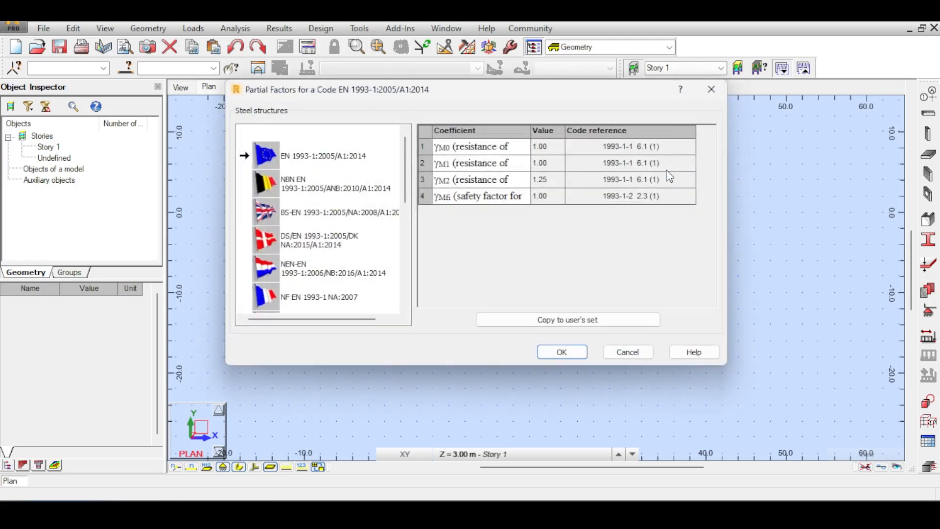
pyautogui.click(308, 183)
pyautogui.click(307, 211)
pyautogui.click(302, 242)
pyautogui.click(294, 275)
pyautogui.click(295, 299)
pyautogui.click(629, 351)
# - Check the full list of steel connection codes, then inspect the SS-EN 1993-1-8:2005/BFS 2019:1 EKS 11 entry among the partial factor sets
pyautogui.click(643, 194)
pyautogui.click(575, 217)
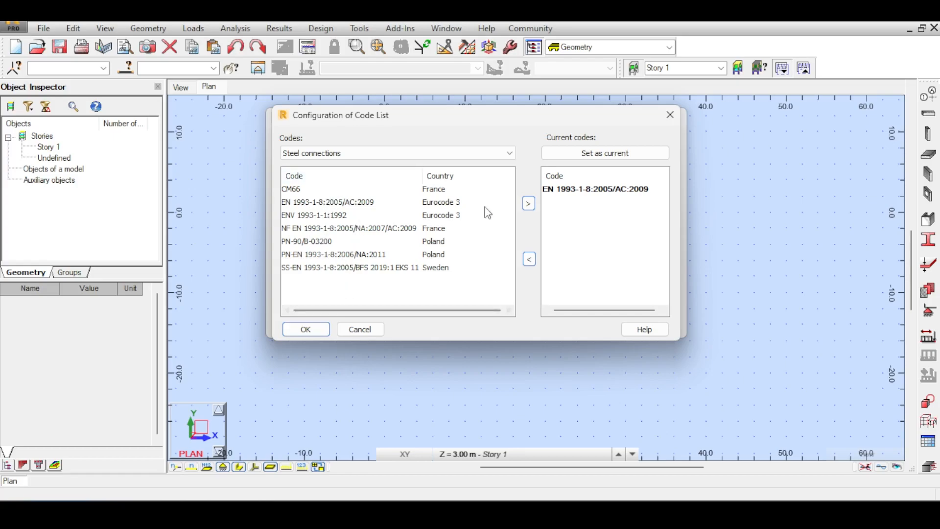
pyautogui.click(669, 114)
pyautogui.click(662, 193)
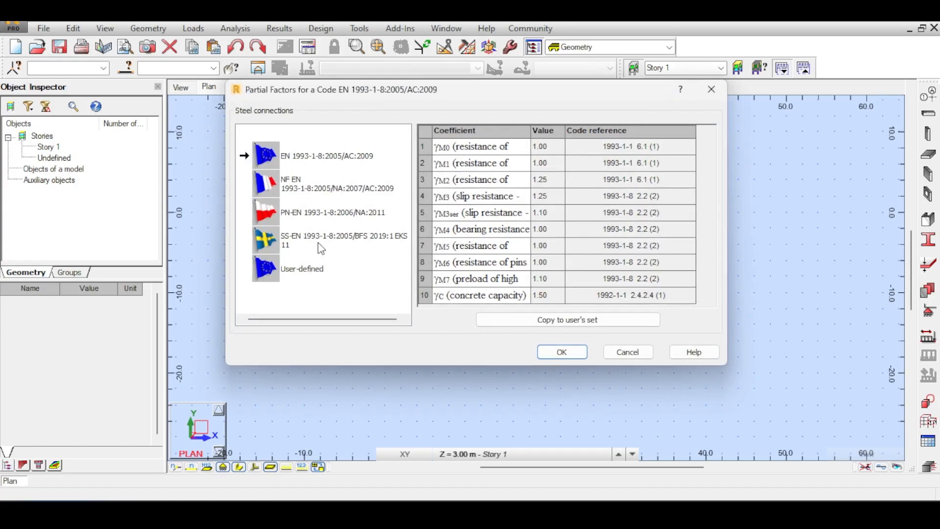
pyautogui.doubleClick(317, 241)
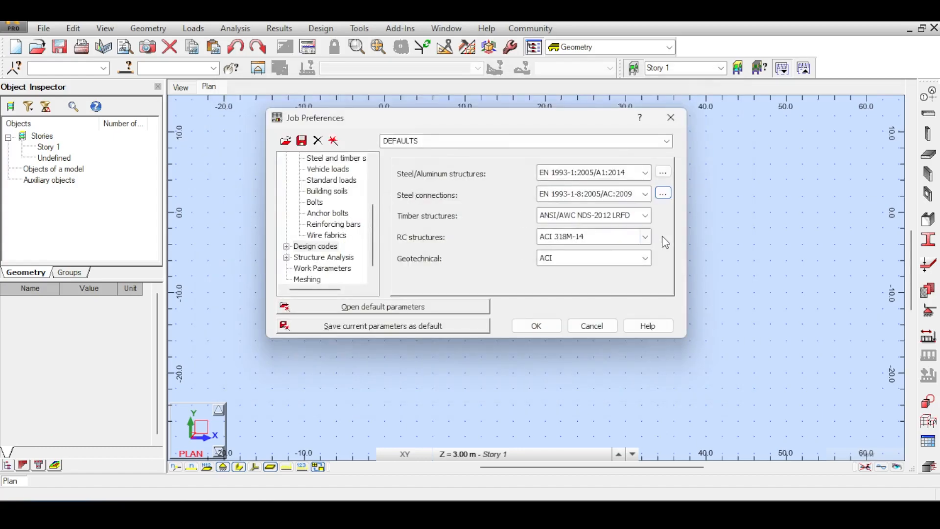
# - Set the design code for timber structures to EN 1995-1:2004/A2:2014
pyautogui.click(632, 238)
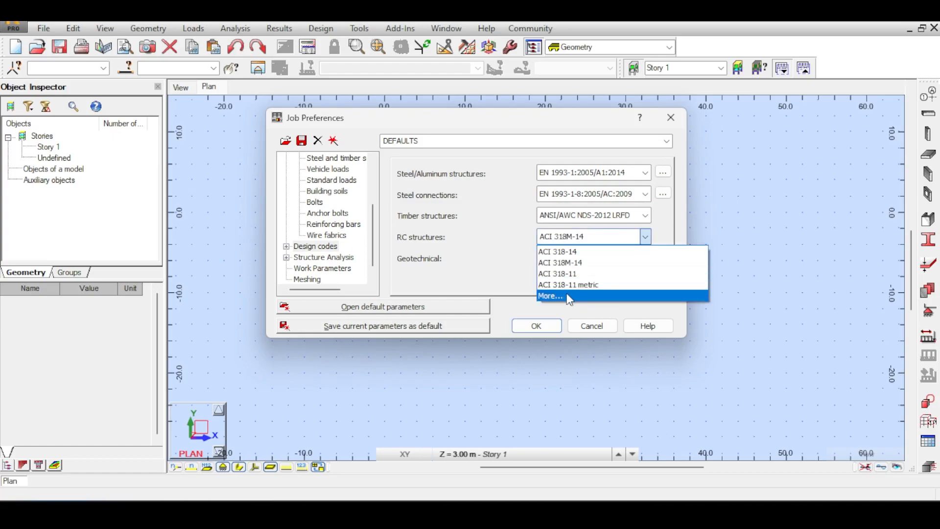
pyautogui.click(645, 215)
pyautogui.click(645, 216)
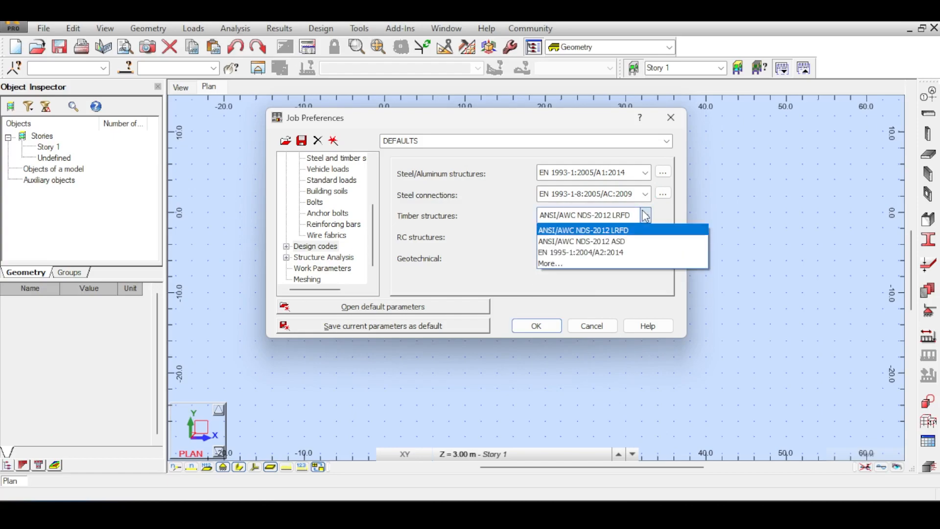
pyautogui.click(636, 252)
# - Add EN 1992-1-1:2004/A1:2014 to the RC code list and set it as the current code for RC structures
pyautogui.click(647, 237)
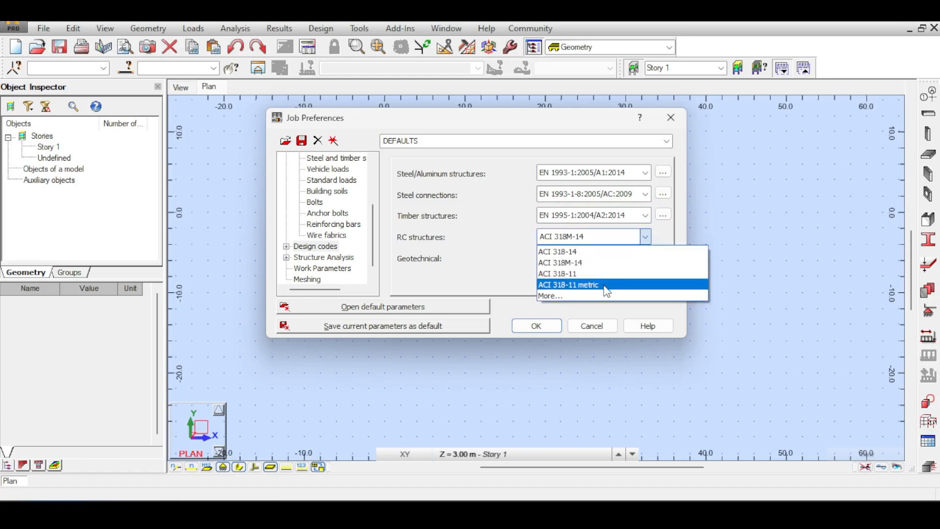
pyautogui.click(598, 294)
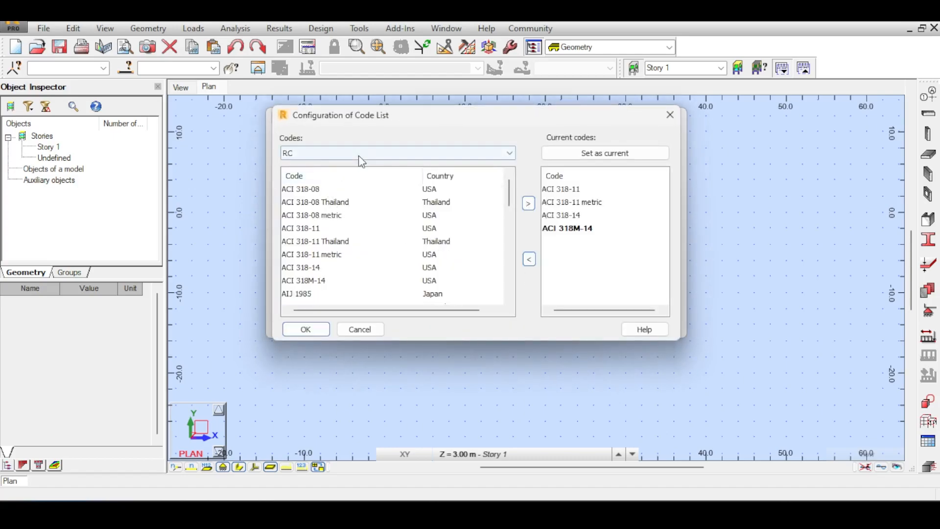
pyautogui.moveTo(507, 191); pyautogui.dragTo(505, 234)
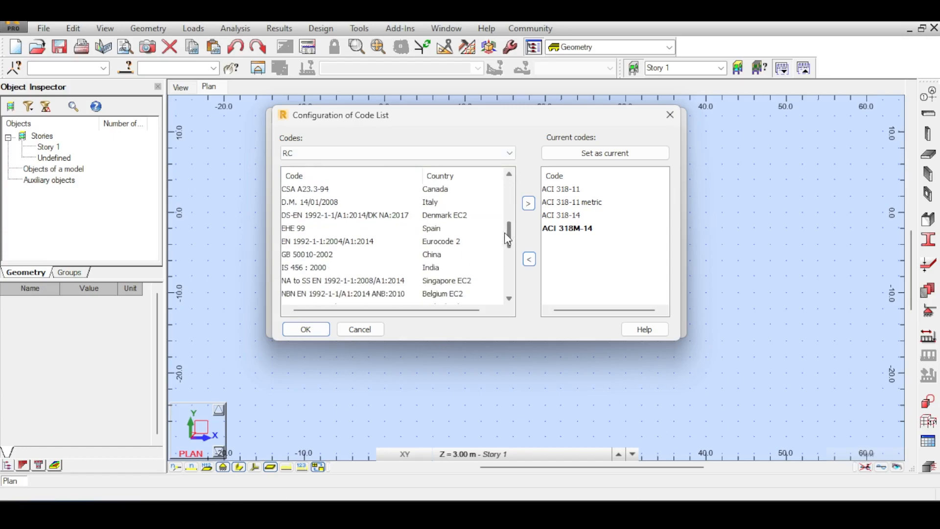
pyautogui.click(356, 241)
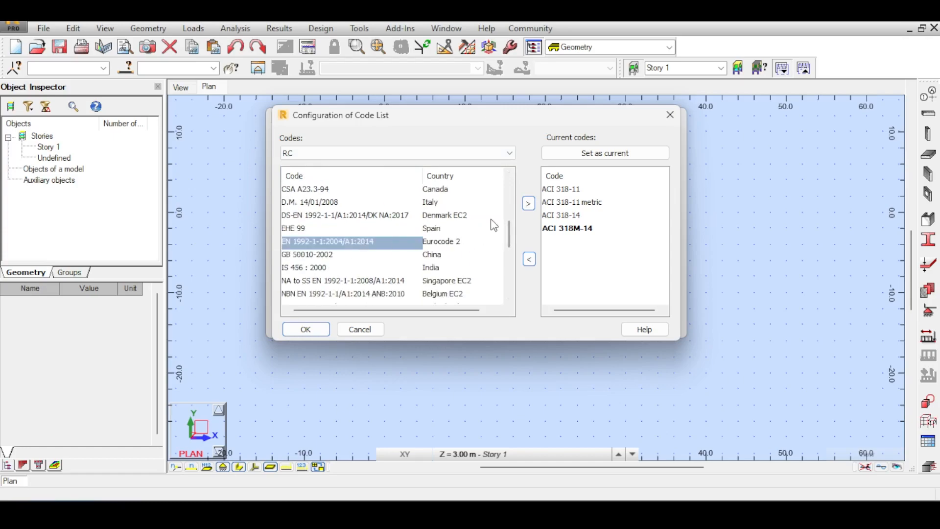
pyautogui.click(528, 203)
pyautogui.click(599, 153)
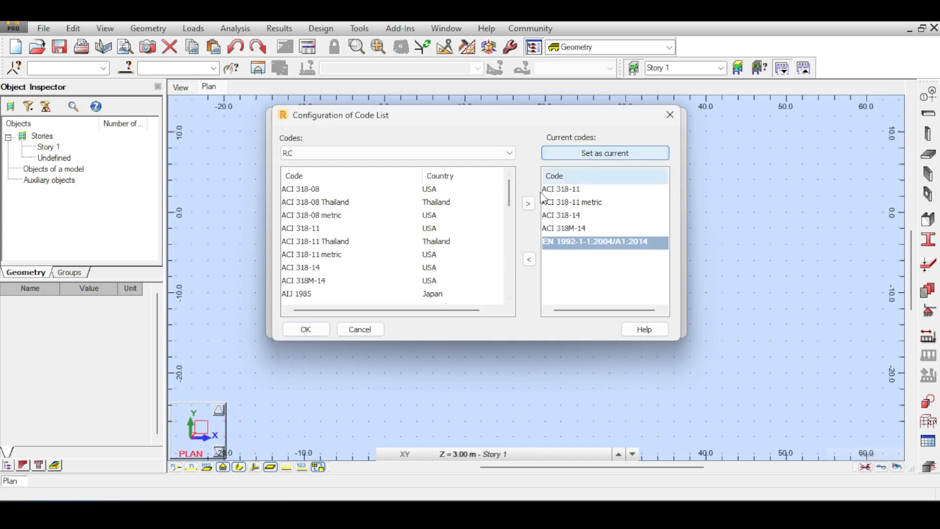
pyautogui.click(305, 329)
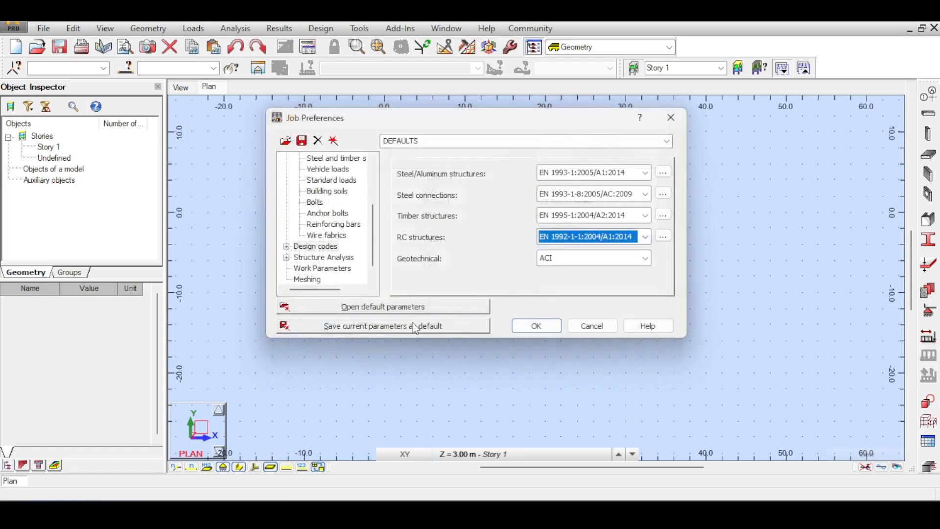
# - Add EN 1997-1:2004/A1:2013 to the geotechnical code list and make it the current geotechnical design code
pyautogui.click(544, 260)
pyautogui.click(551, 282)
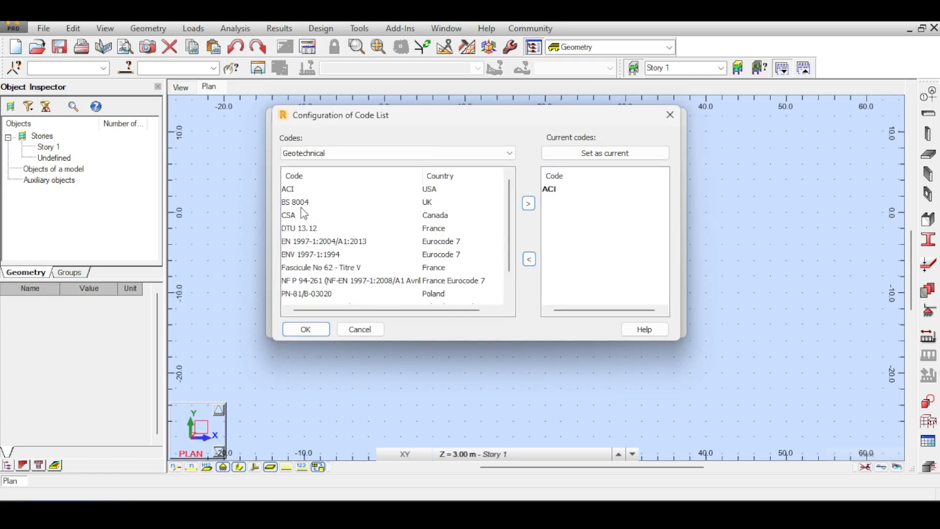
pyautogui.click(342, 240)
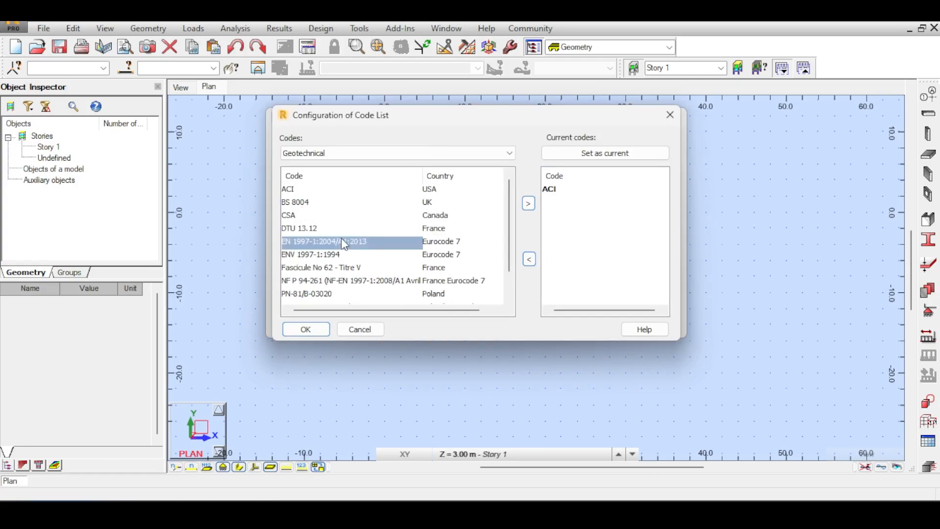
pyautogui.click(528, 203)
pyautogui.click(598, 152)
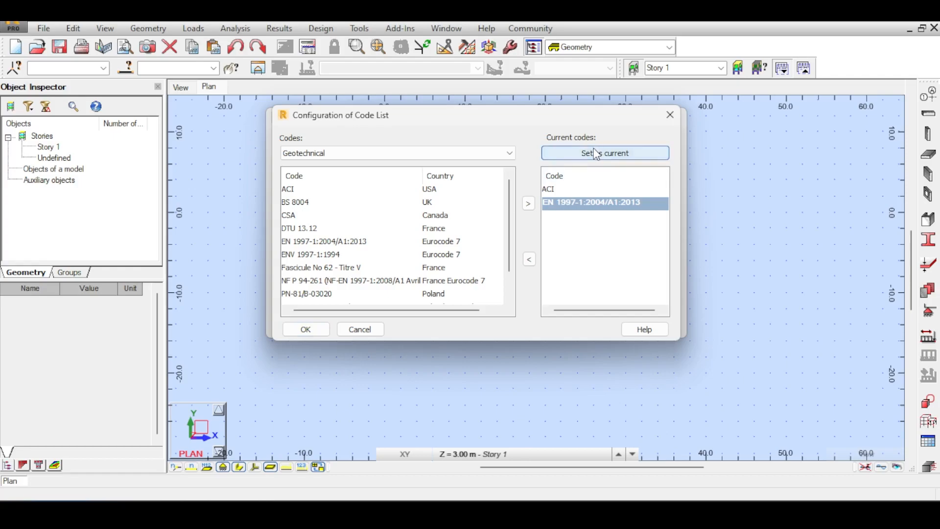
pyautogui.click(304, 328)
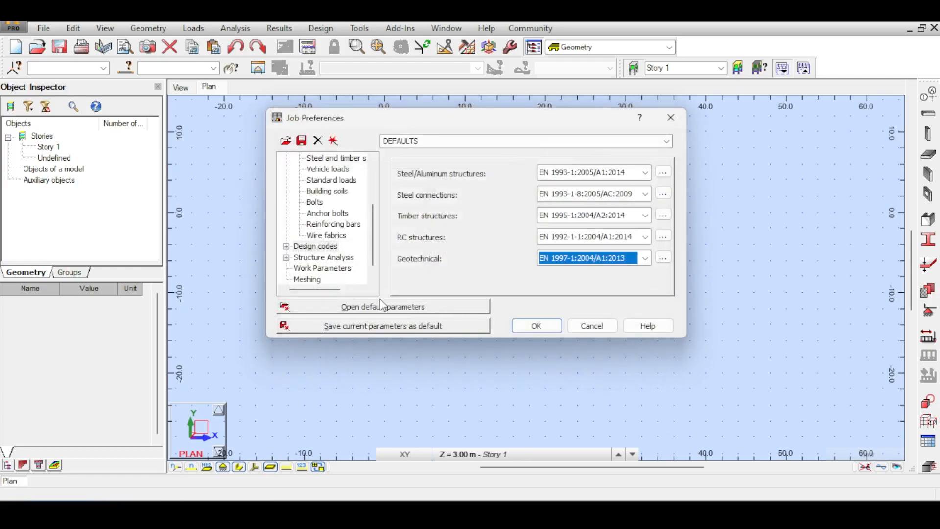
# - Open the load codes under the design codes and inspect the LRFD ASCE 7-16 combination regulations without changing them
pyautogui.click(287, 246)
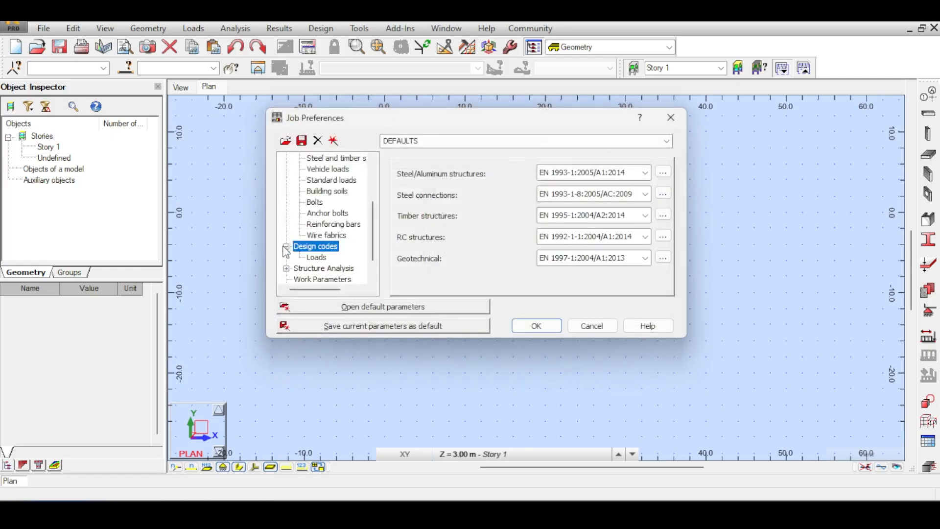
pyautogui.click(315, 257)
pyautogui.click(635, 181)
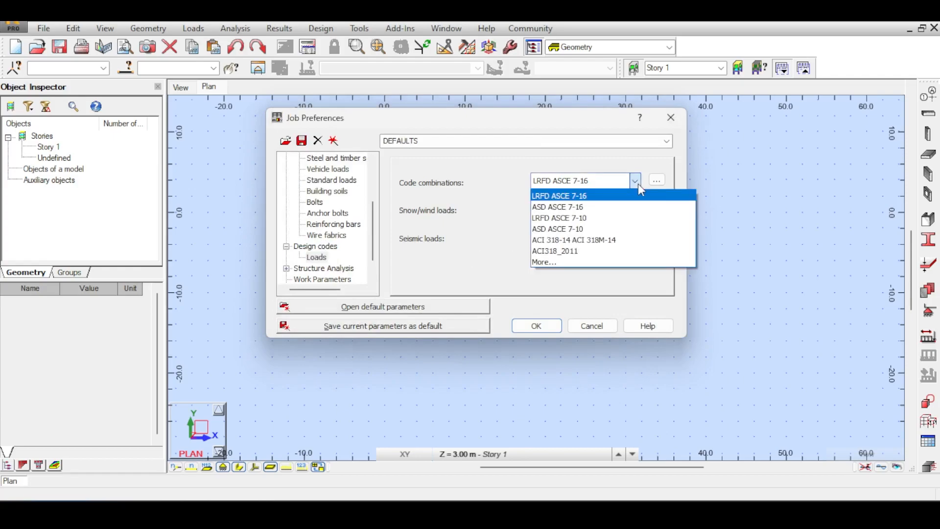
pyautogui.click(657, 181)
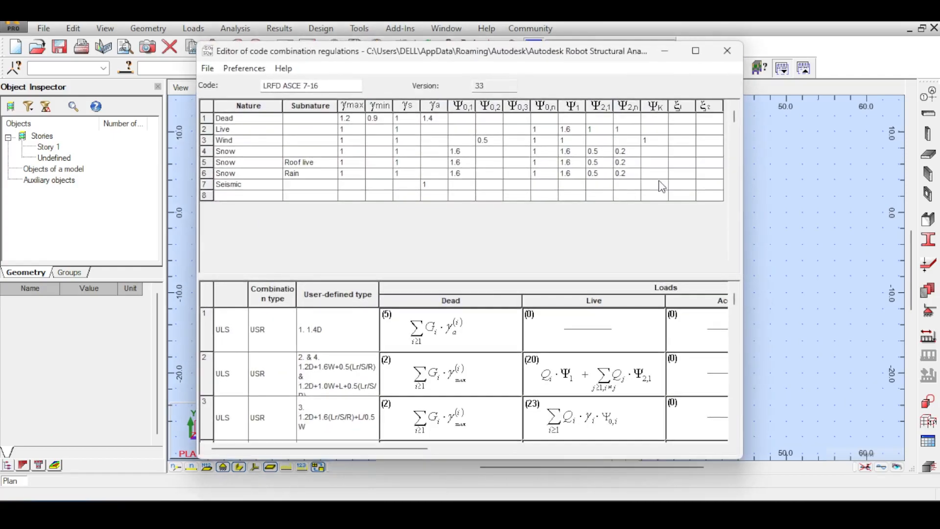
pyautogui.click(726, 50)
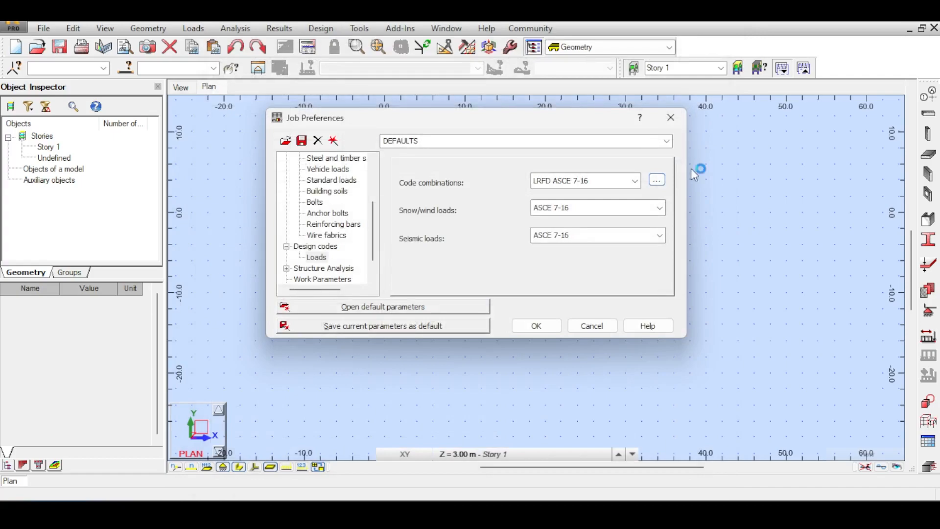
# - Add BS-EN 1990:2002 NA:2004 to the load combination codes and set it as the current code for combinations
pyautogui.click(635, 181)
pyautogui.click(572, 262)
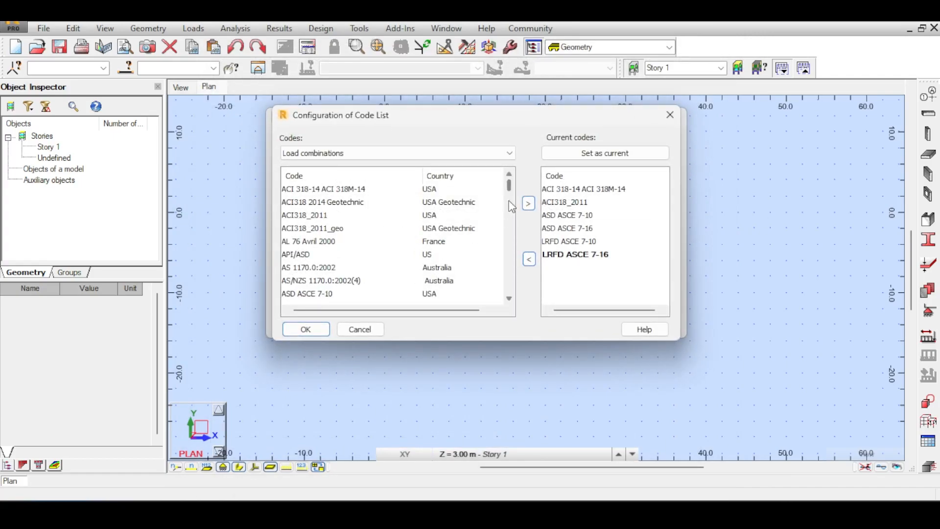
pyautogui.scroll(-6, 511, 184)
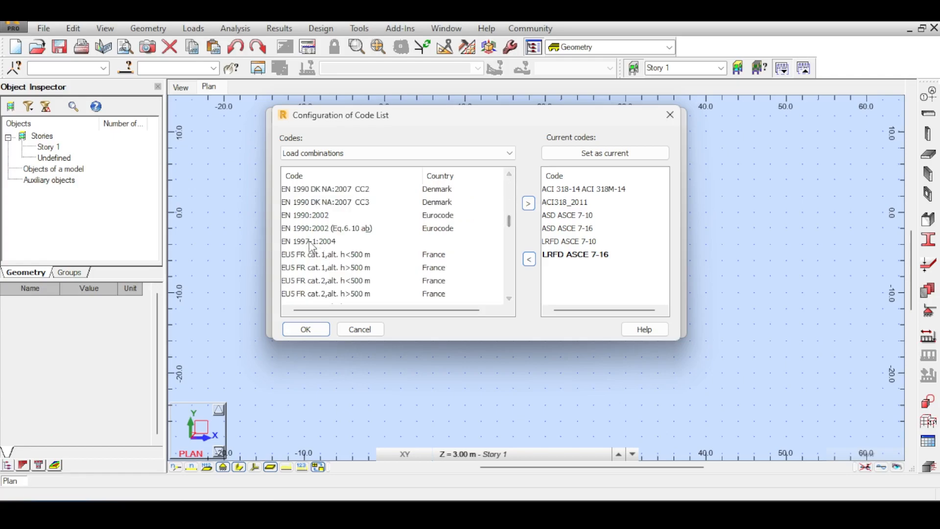
pyautogui.click(317, 241)
pyautogui.scroll(5, 331, 242)
pyautogui.click(338, 204)
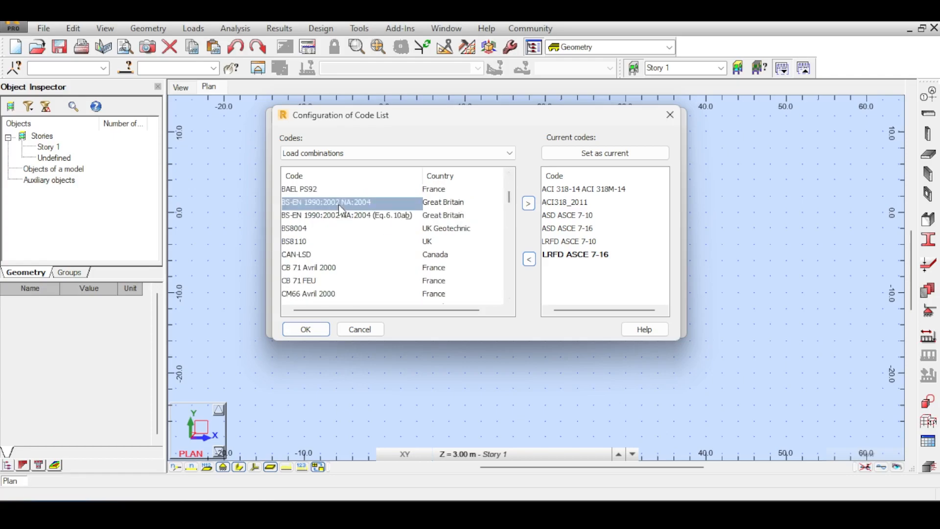
pyautogui.scroll(-5, 375, 222)
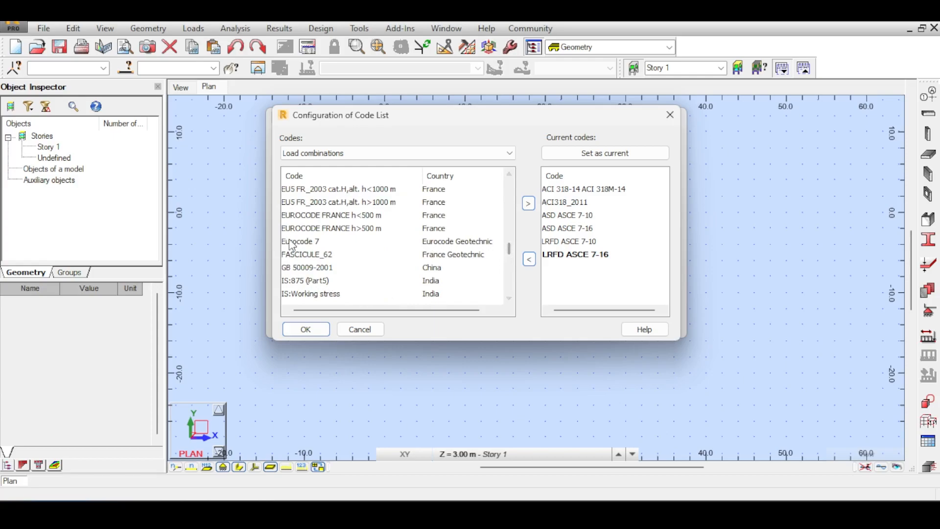
pyautogui.scroll(5, 333, 198)
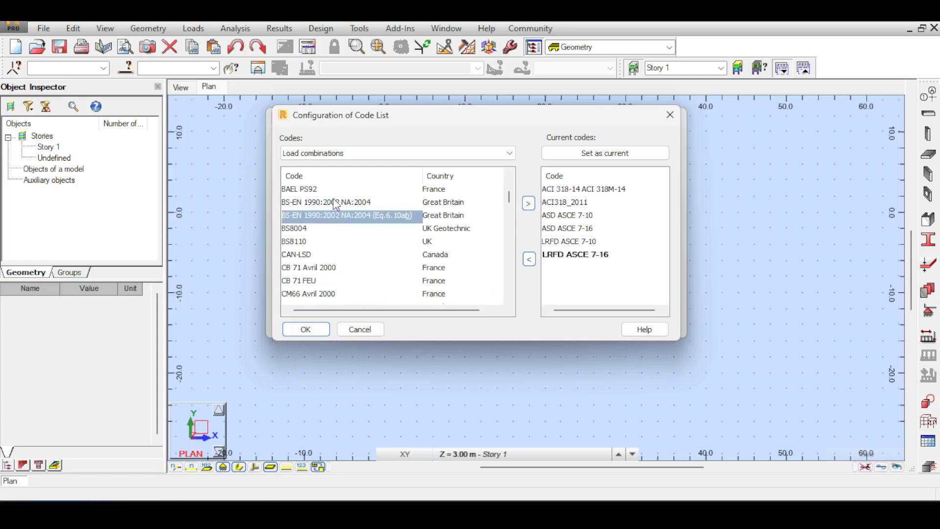
pyautogui.click(528, 203)
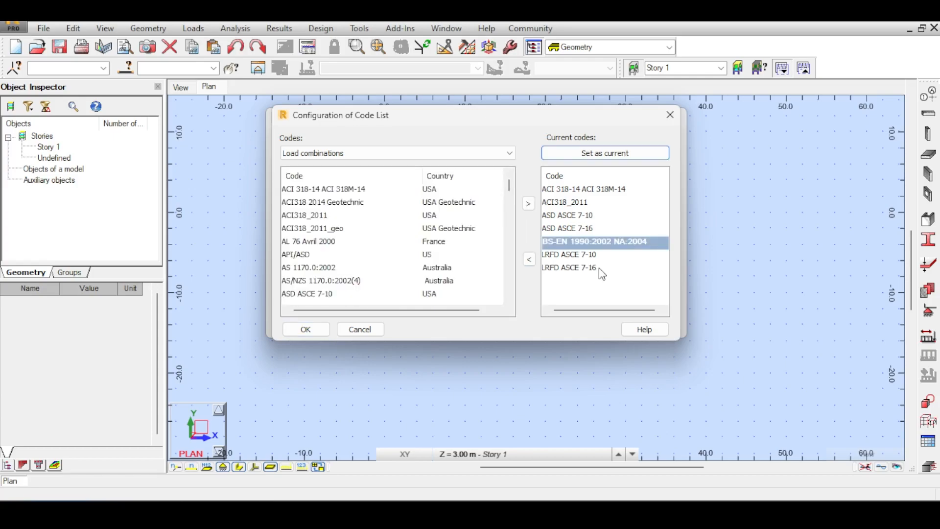
pyautogui.click(305, 329)
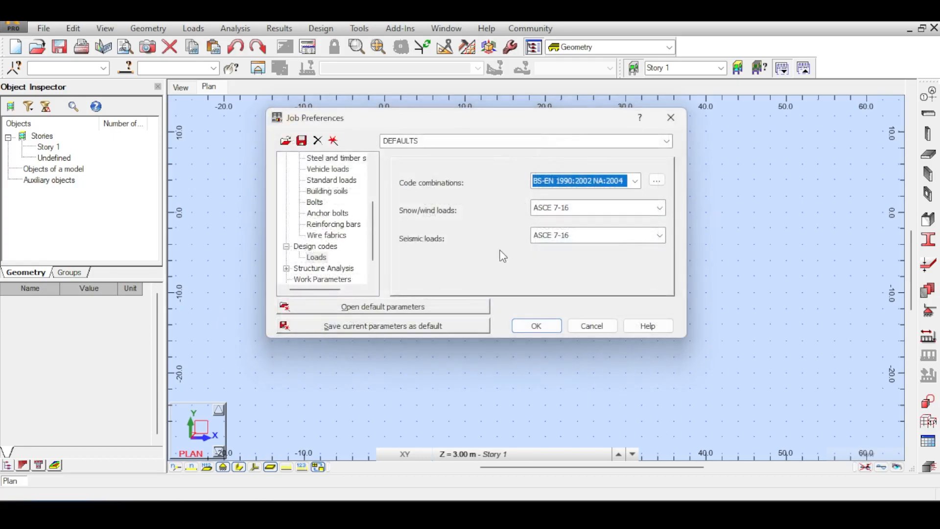
# - Set the snow/wind loads code to EN 1991-1-3/4:2005 from the full code list
pyautogui.click(560, 208)
pyautogui.click(546, 245)
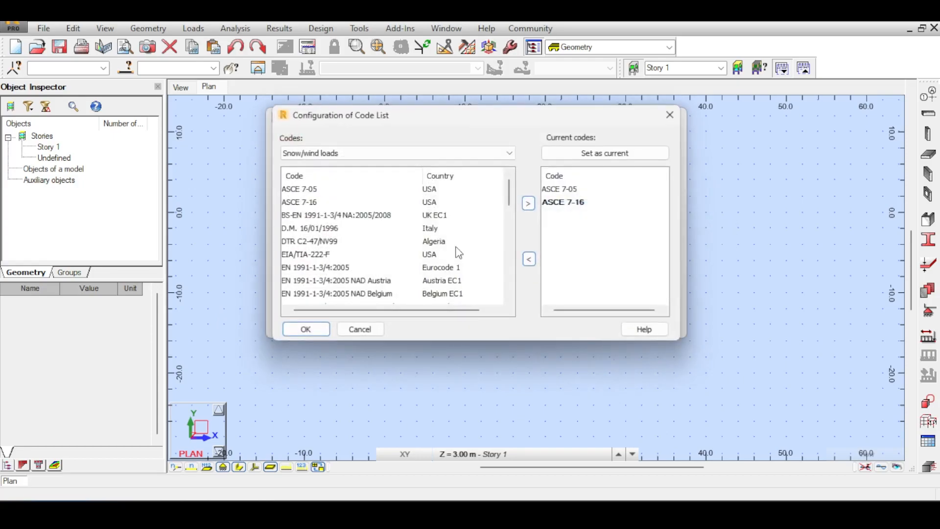
pyautogui.scroll(-1, 354, 222)
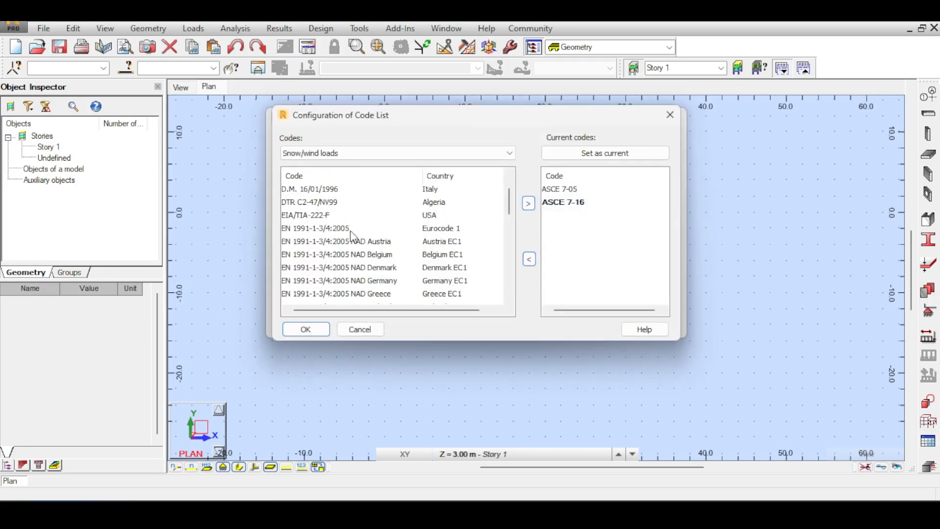
pyautogui.doubleClick(345, 229)
pyautogui.click(303, 329)
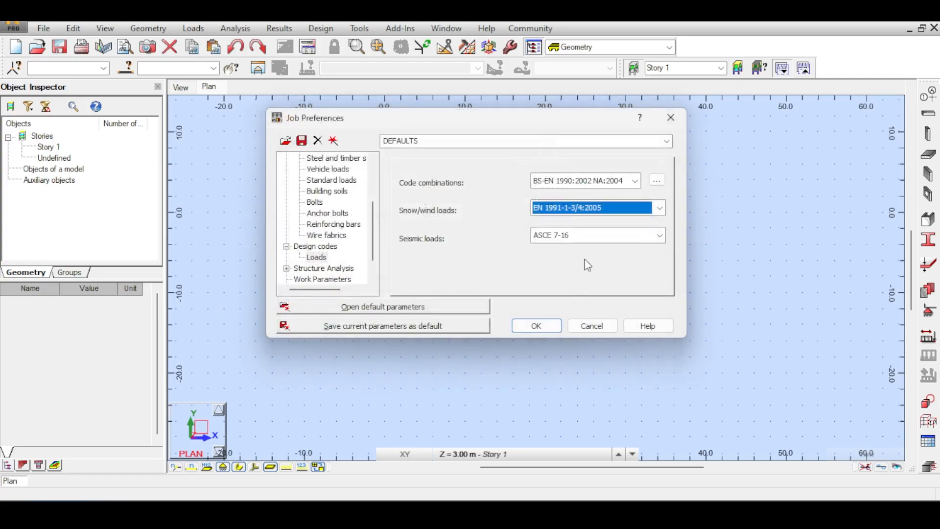
# - Set the seismic loads code to EN 1998-1:2004/A1:2013 from the full code list
pyautogui.click(587, 236)
pyautogui.click(559, 327)
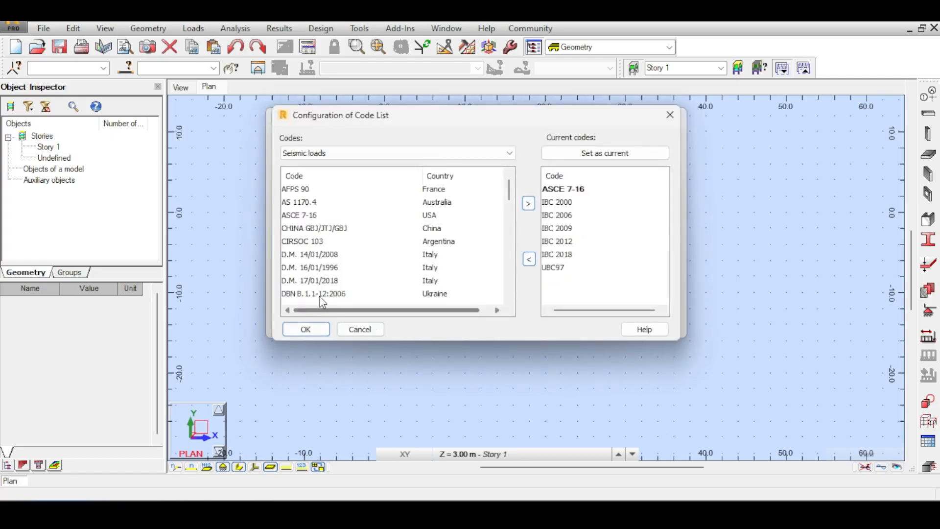
pyautogui.scroll(-2, 327, 247)
pyautogui.scroll(-1, 327, 250)
pyautogui.scroll(-1, 325, 254)
pyautogui.scroll(1, 324, 257)
pyautogui.click(324, 255)
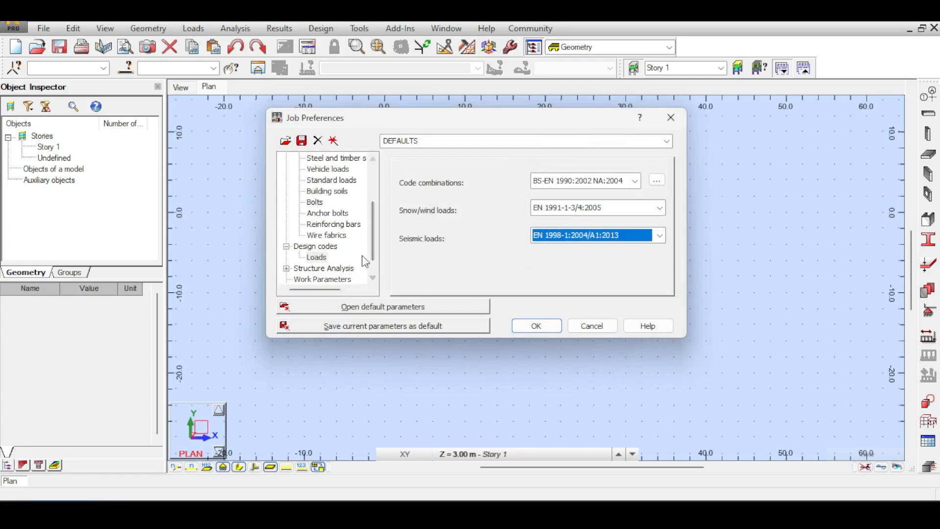
# - Review the structure analysis options, the work parameters and the meshing settings without changing them
pyautogui.moveTo(374, 249); pyautogui.dragTo(374, 262)
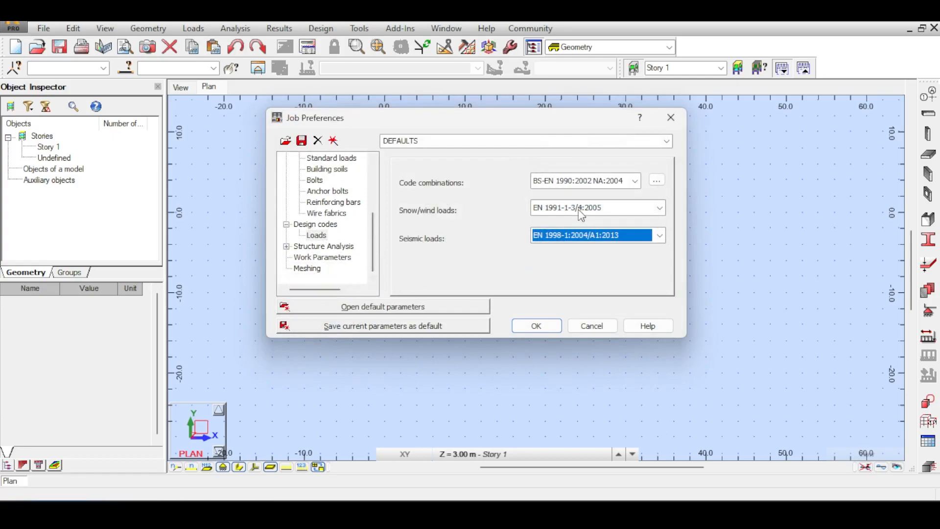
pyautogui.click(300, 247)
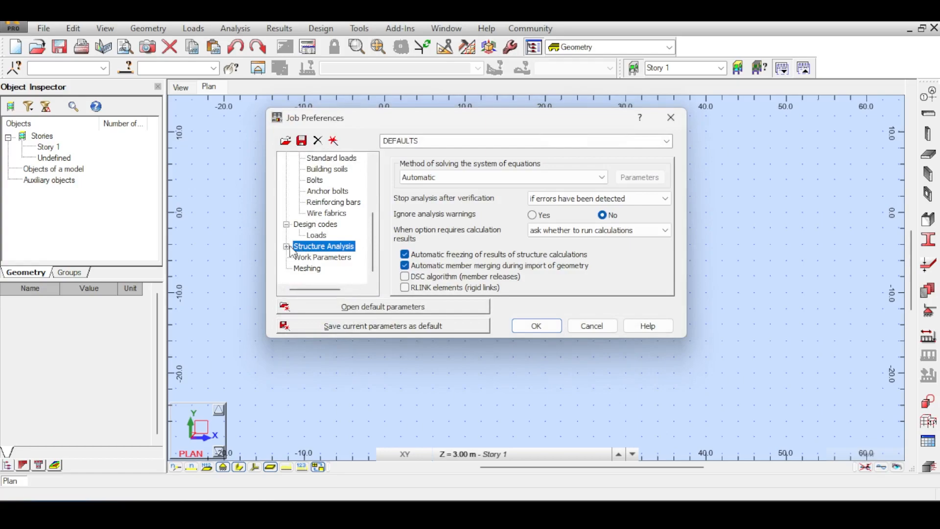
pyautogui.click(287, 247)
pyautogui.click(320, 277)
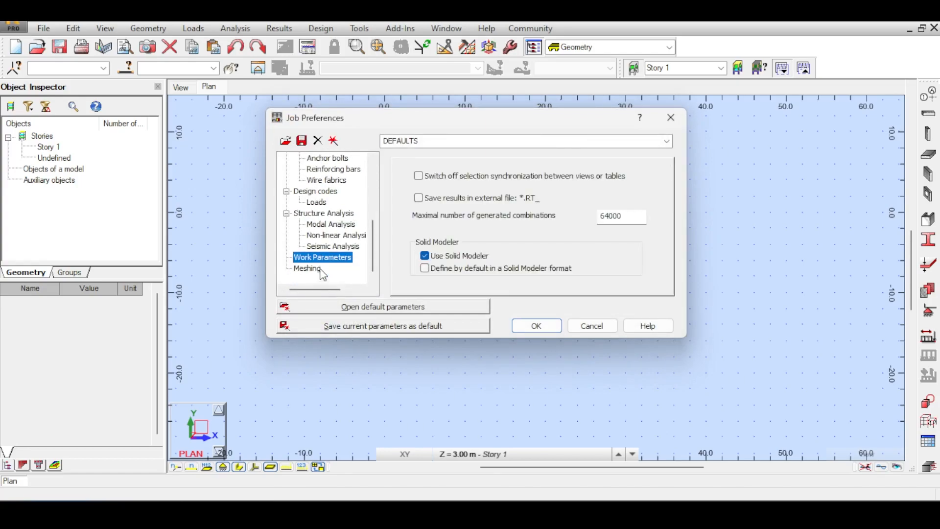
pyautogui.click(308, 269)
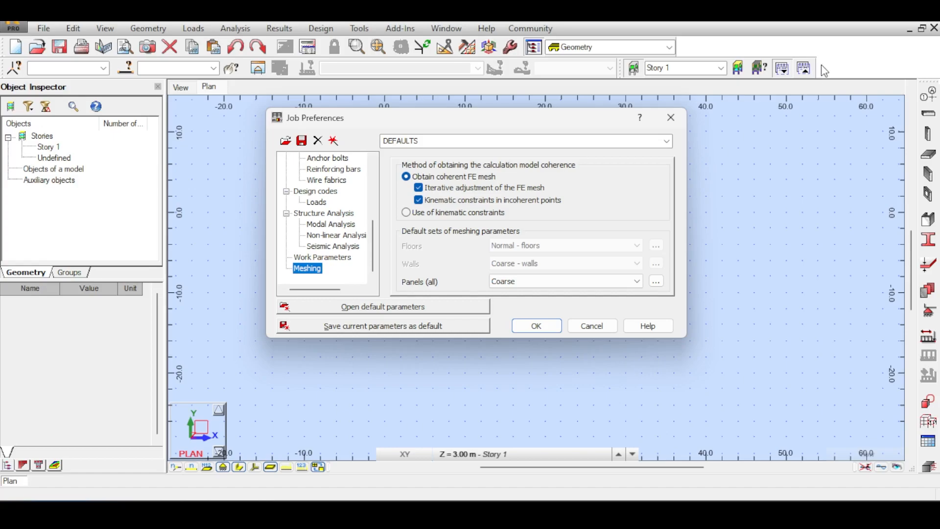
# - Start saving the current job preferences as the default parameters, then decline the save
pyautogui.click(487, 326)
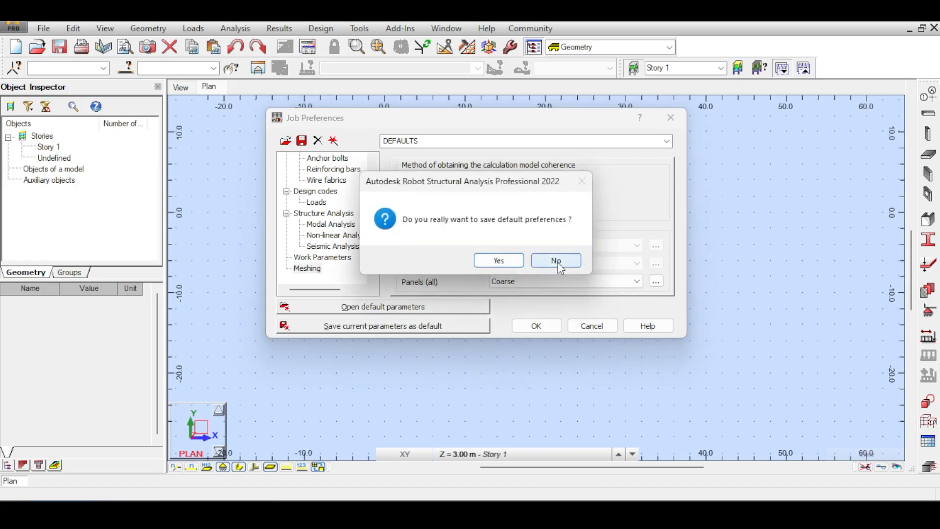
pyautogui.click(557, 263)
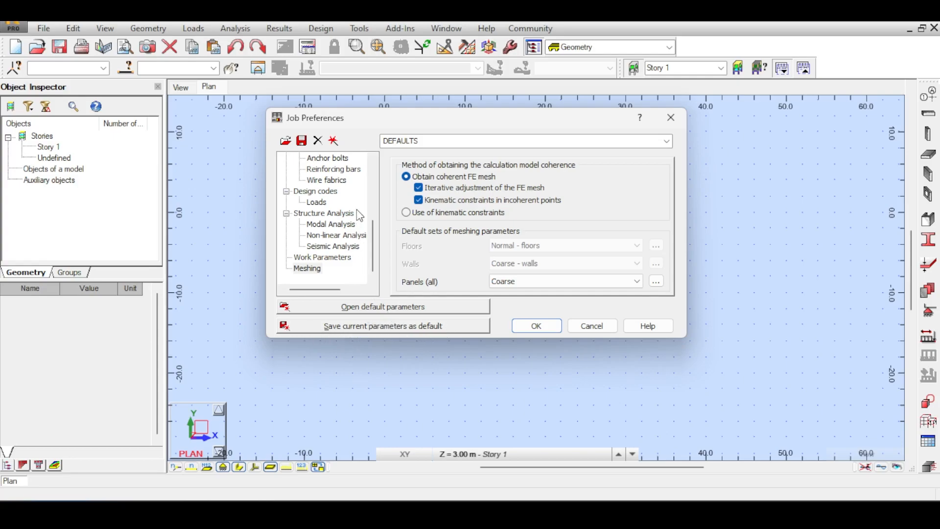
pyautogui.scroll(4, 374, 201)
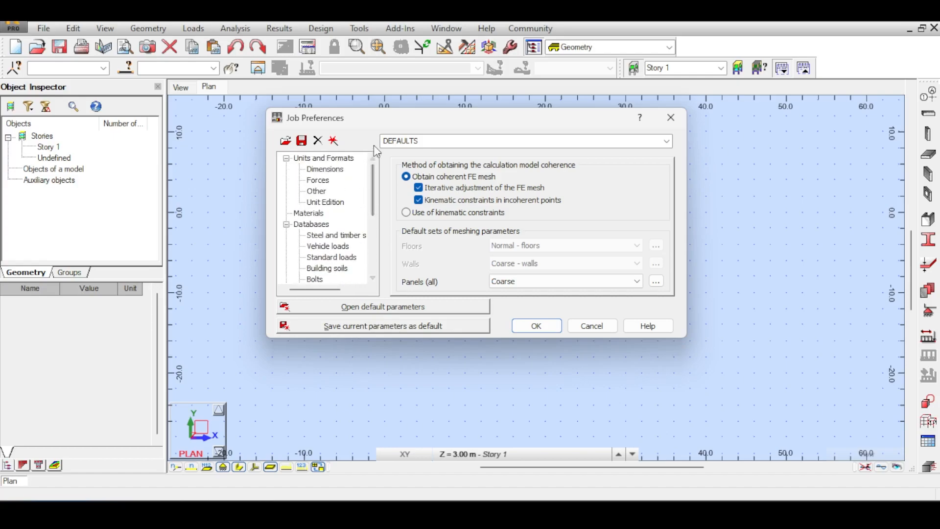
pyautogui.moveTo(408, 118); pyautogui.dragTo(430, 117)
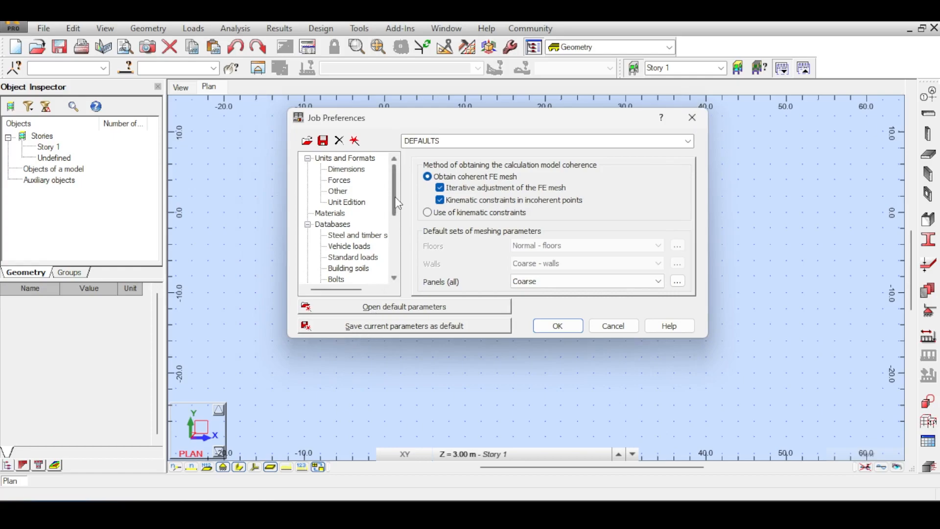
pyautogui.scroll(-1, 396, 216)
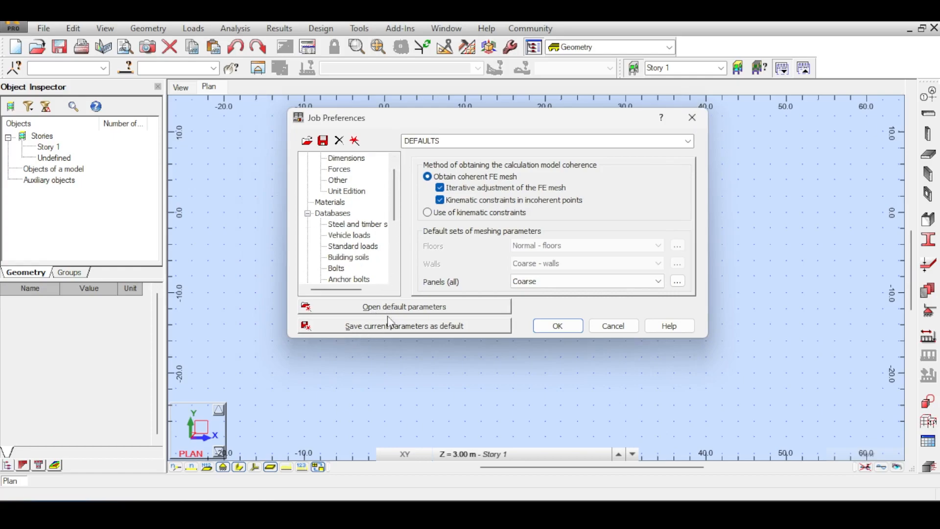
# - Accept the job preferences and convert the member parameters to the code EN 1993-1:2005/A1:2014
pyautogui.click(558, 325)
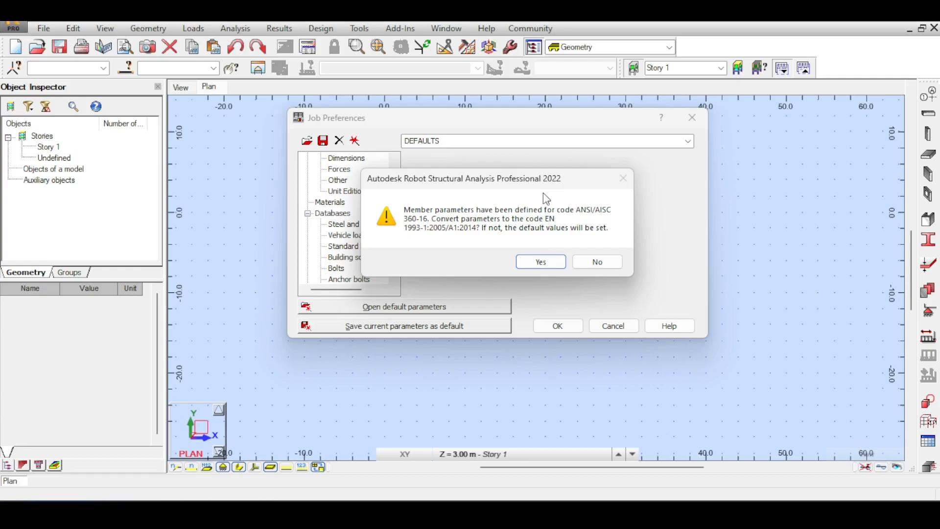
pyautogui.click(547, 269)
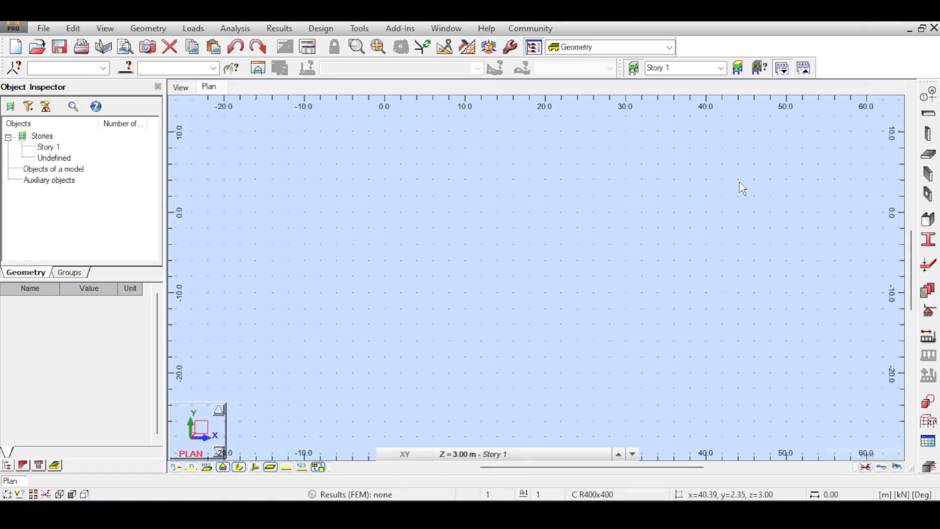
# - Define Cartesian structural axes in the X direction at positions 0, 15 and 30 m
pyautogui.click(928, 94)
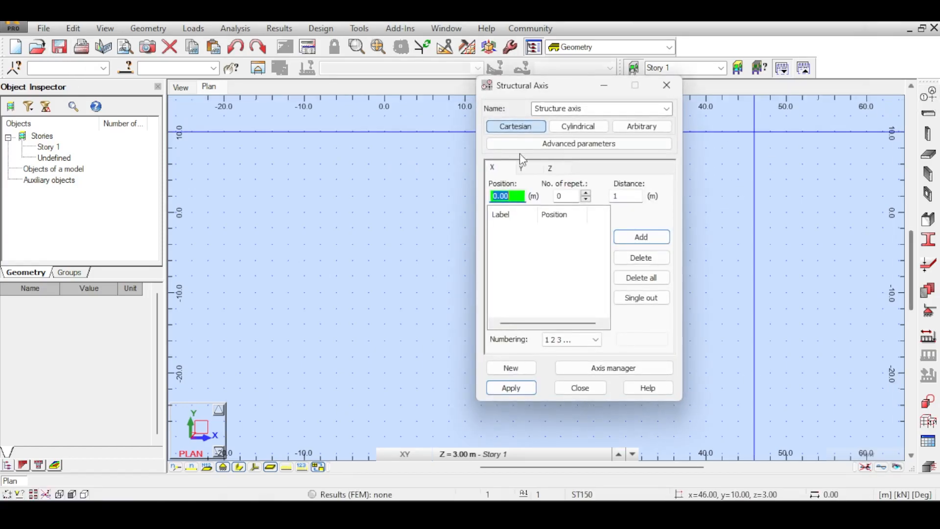
pyautogui.moveTo(522, 94); pyautogui.dragTo(487, 92)
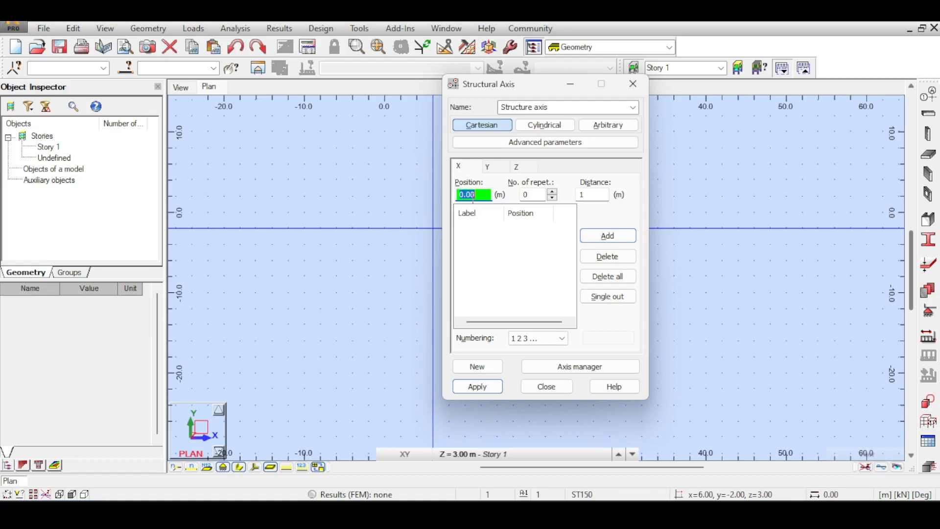
pyautogui.press('Return')
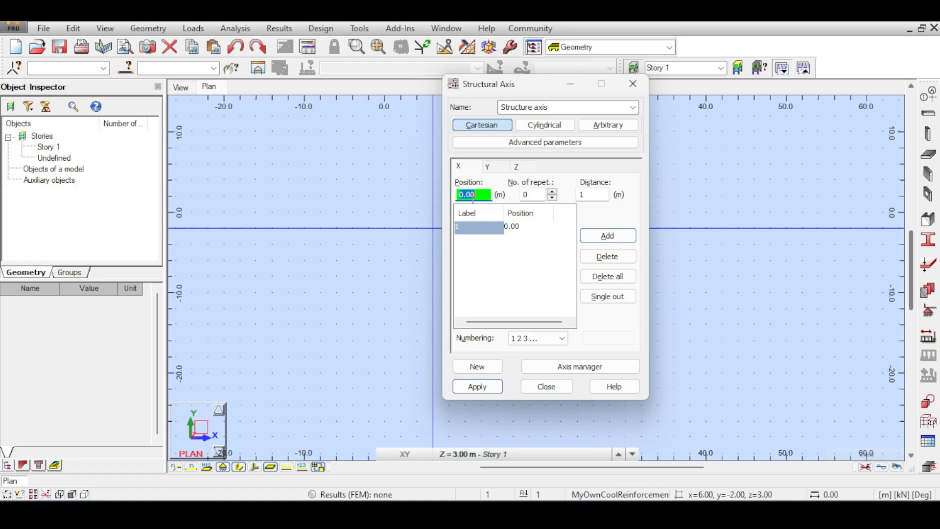
pyautogui.write('15')
pyautogui.press('Return')
pyautogui.write('30')
pyautogui.press('Return')
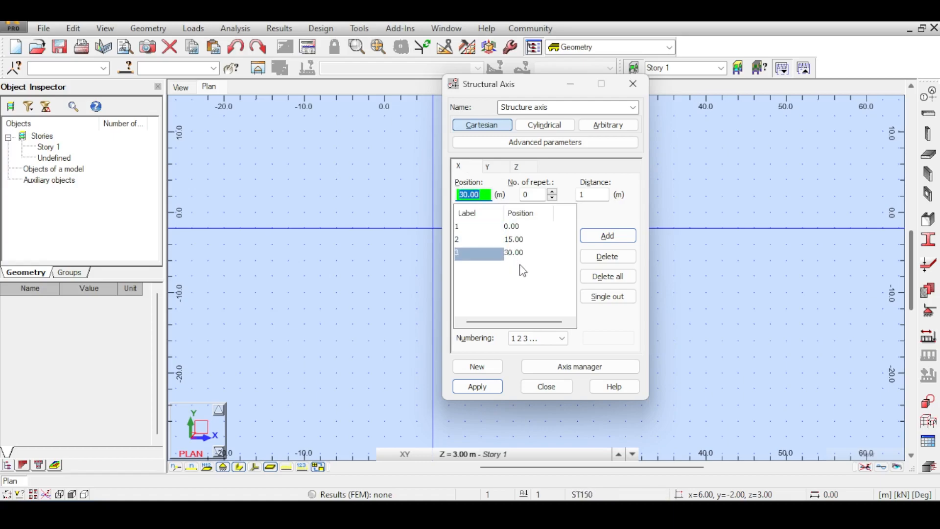
pyautogui.click(527, 240)
# - Add structural axes in the Y direction starting at 0 m, with 8 repetitions at 5 m distance
pyautogui.click(487, 167)
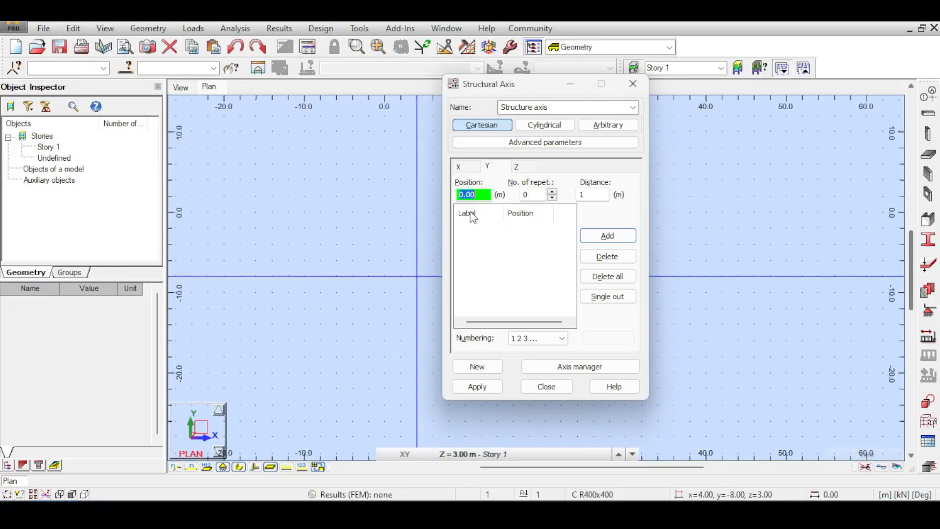
pyautogui.click(584, 196)
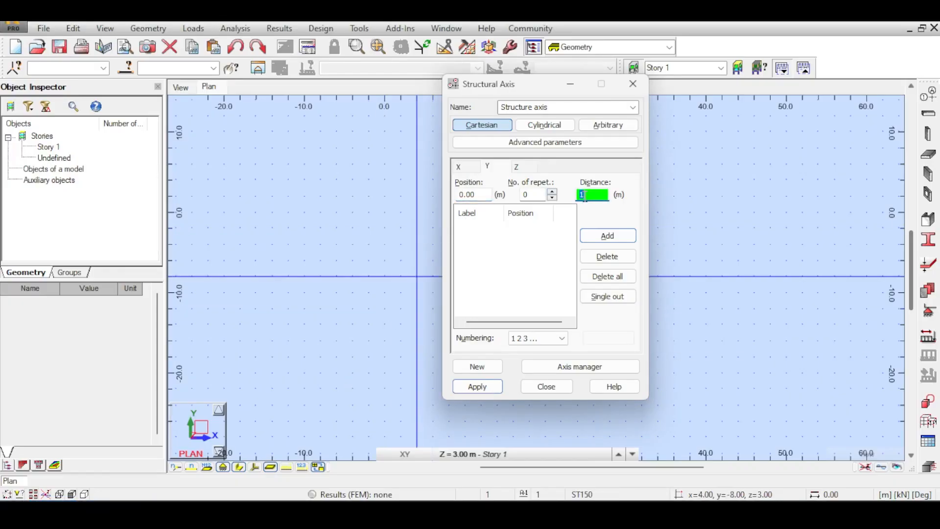
pyautogui.write('5')
pyautogui.doubleClick(552, 192)
pyautogui.doubleClick(552, 192)
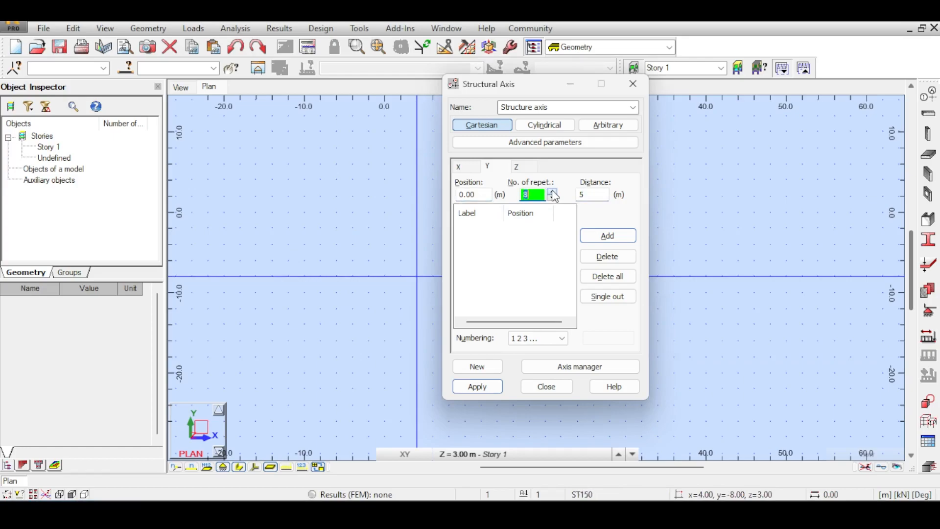
pyautogui.click(607, 235)
# - Check the Z-direction story levels, then apply the structural axes and close their definition
pyautogui.click(522, 169)
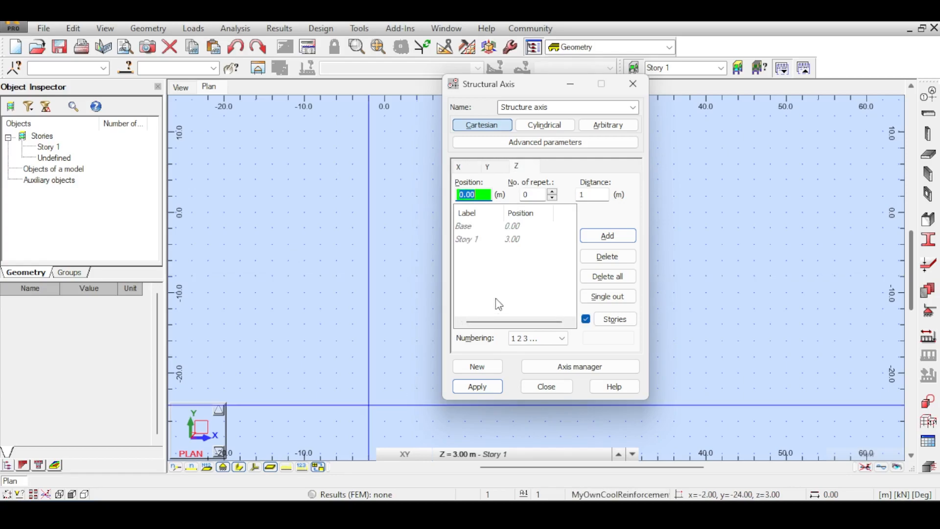
pyautogui.click(465, 237)
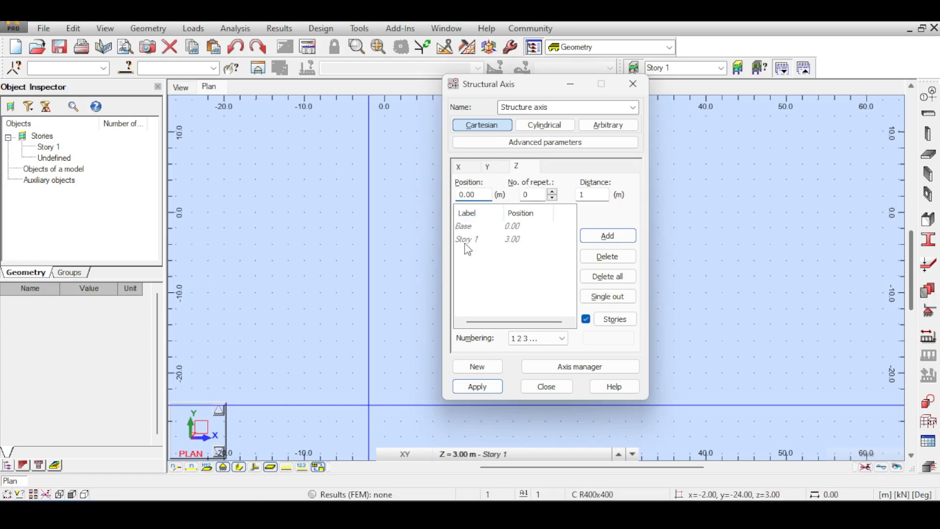
pyautogui.click(494, 388)
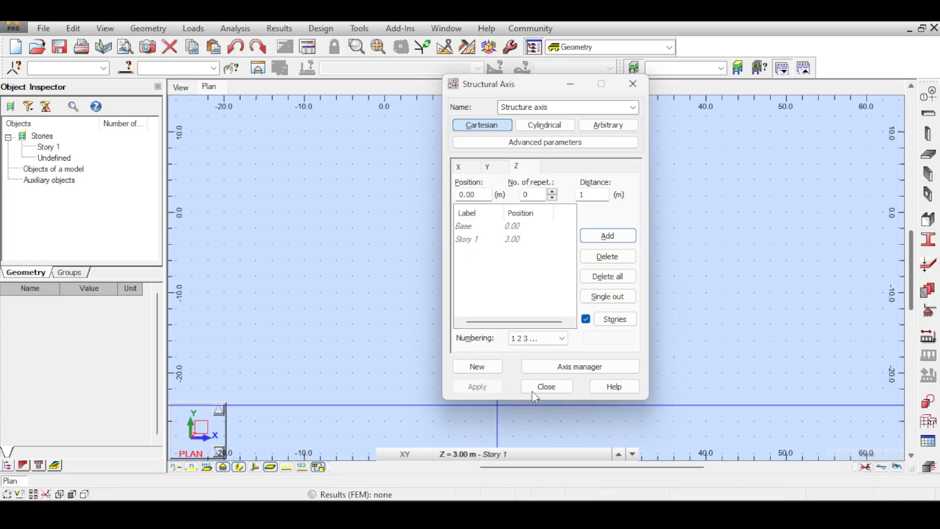
pyautogui.click(569, 386)
# - Reopen the structural axis definition, review the Z levels and close it without changes
pyautogui.click(927, 94)
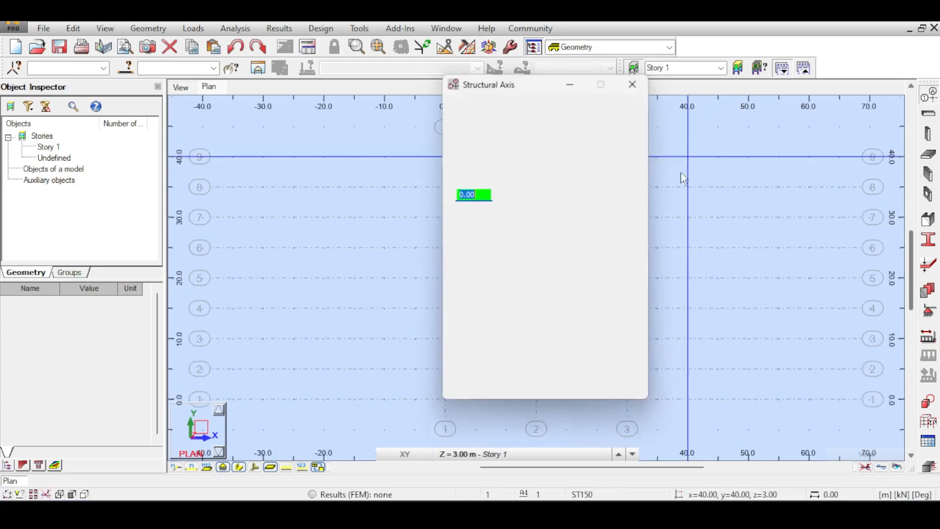
pyautogui.click(515, 167)
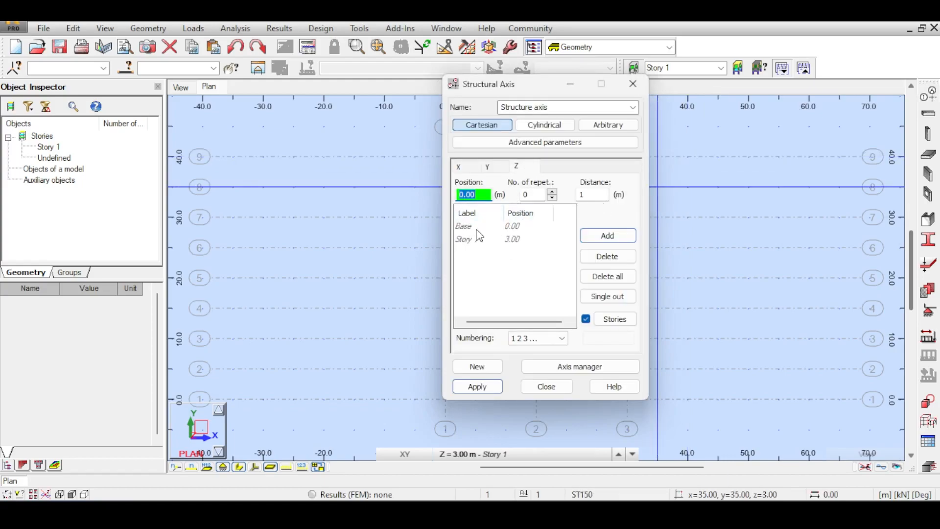
pyautogui.click(632, 84)
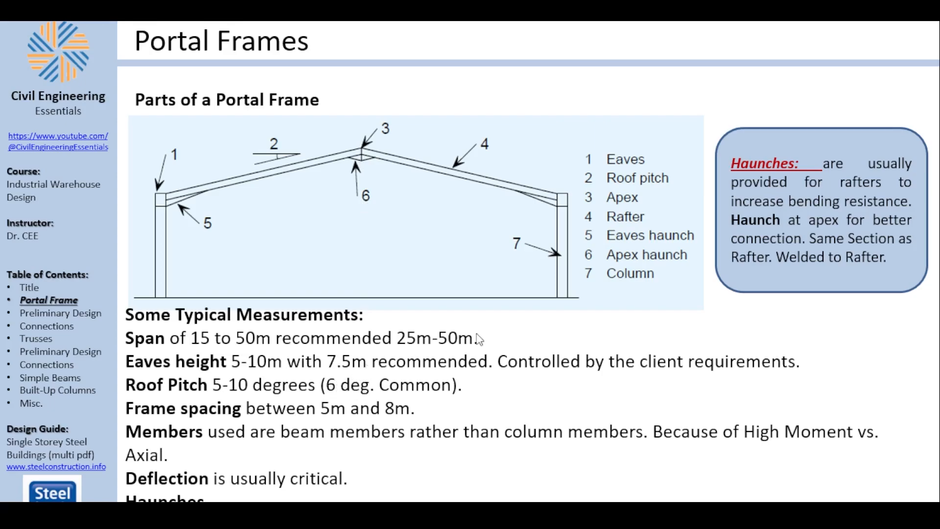
# - Switch to Calculator, compute the tangent of the 6-degree roof pitch and close the calculator
pyautogui.hotkey('alt', 'Tab')
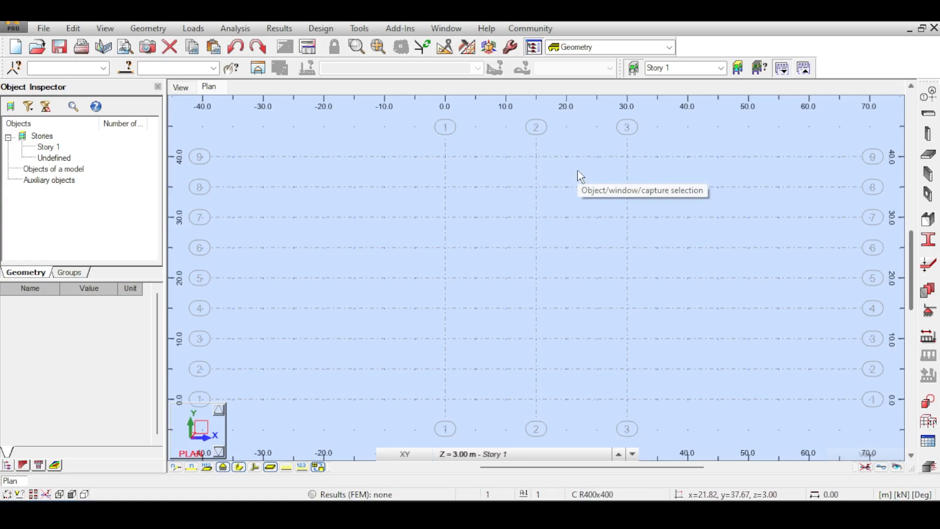
pyautogui.press('XF86Calculator')
pyautogui.click(542, 269)
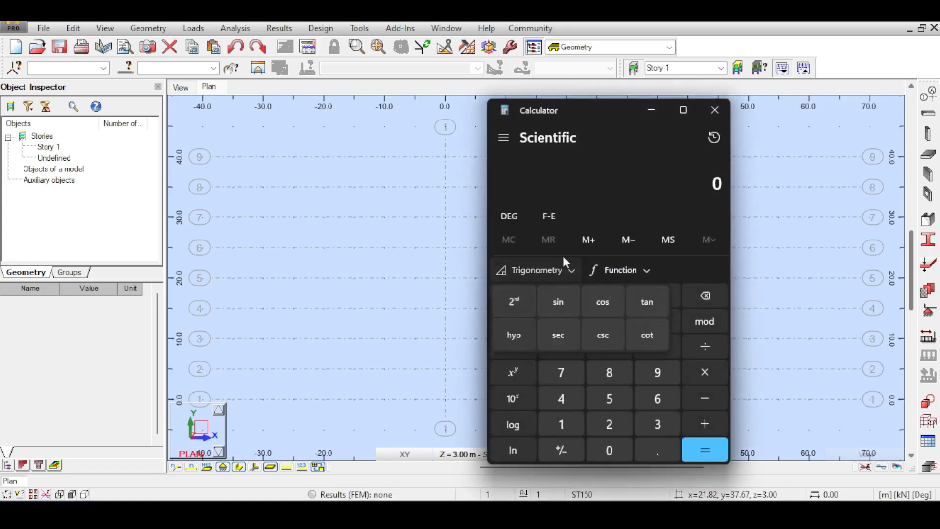
pyautogui.click(608, 203)
pyautogui.write('6')
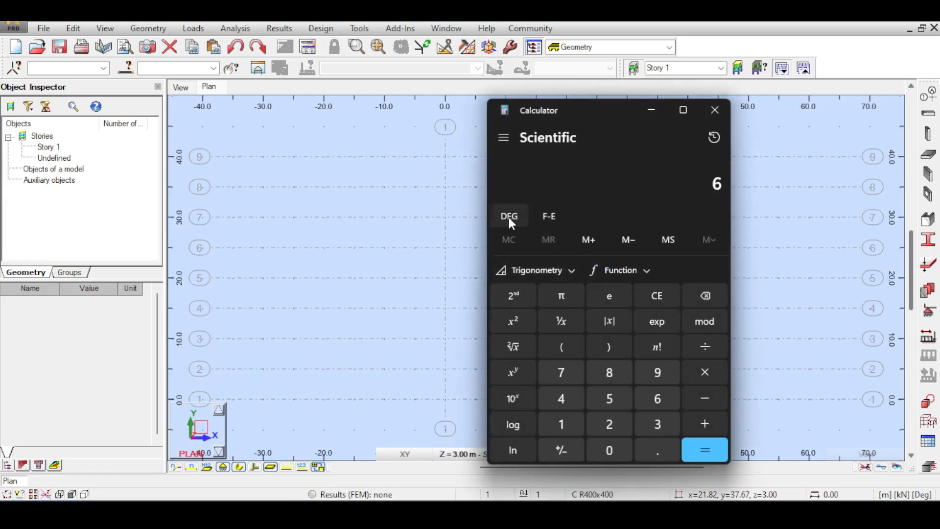
pyautogui.write('t')
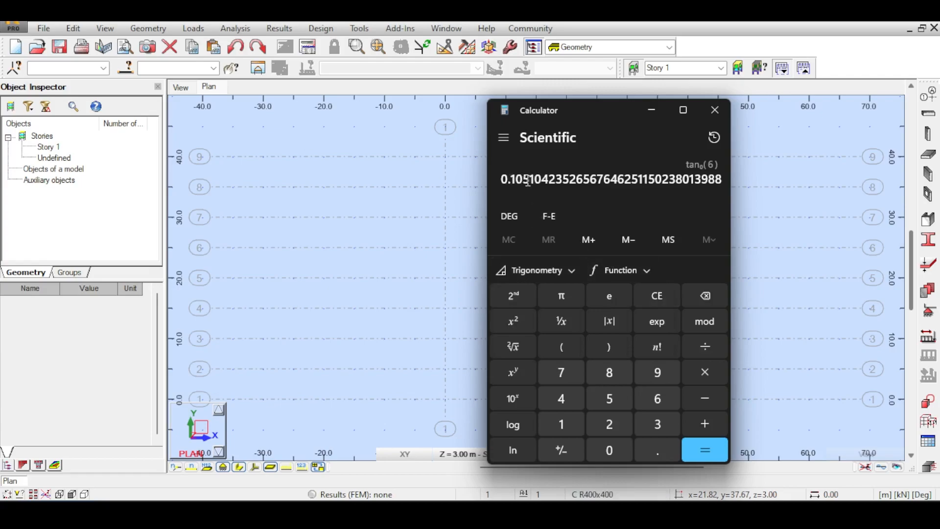
pyautogui.click(714, 110)
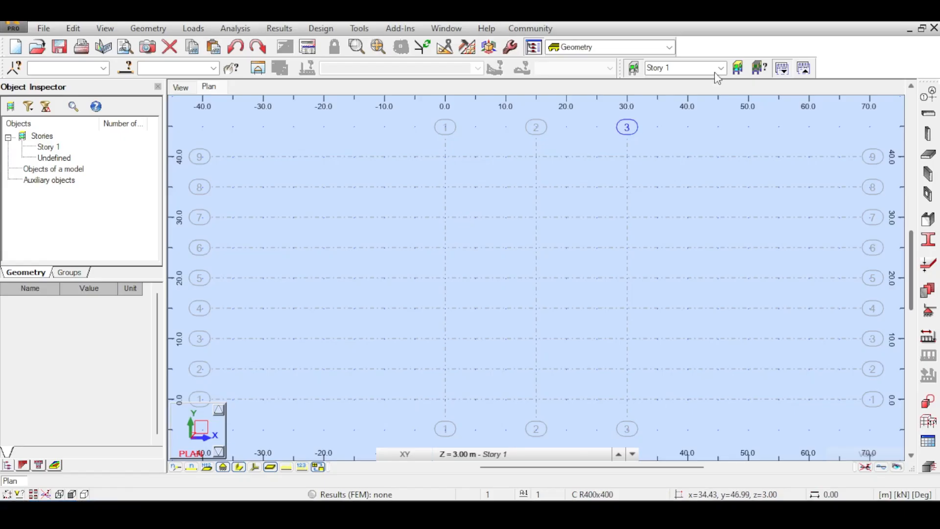
# - Delete the existing story, define a new one with a top level of 9.5 m and apply it
pyautogui.click(738, 68)
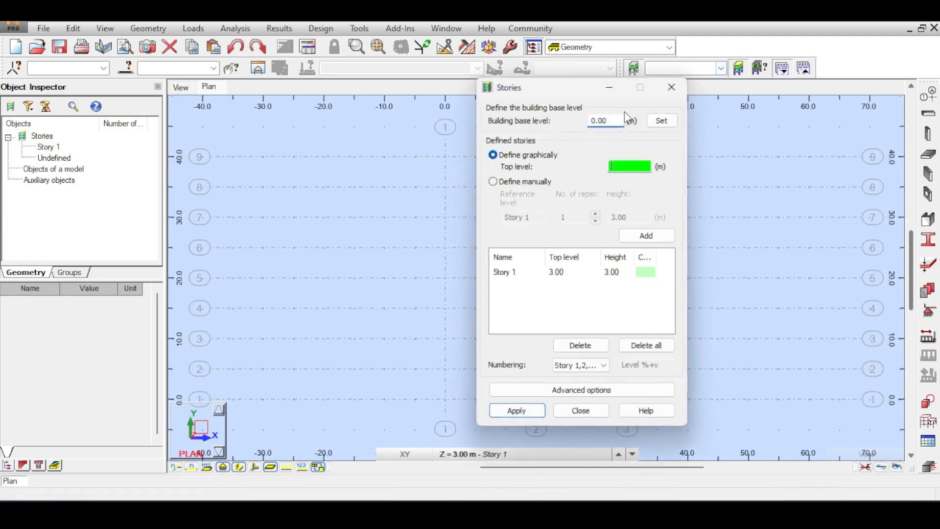
pyautogui.click(496, 272)
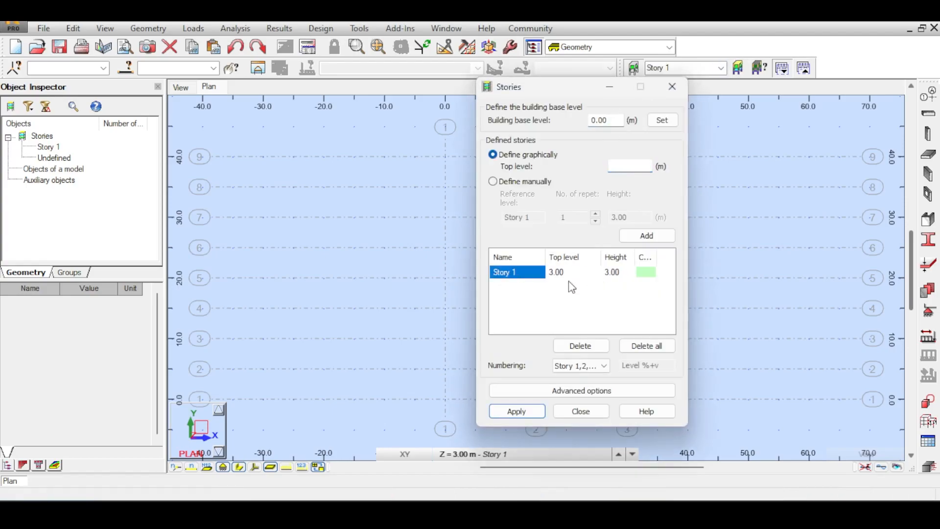
pyautogui.click(580, 345)
pyautogui.click(621, 165)
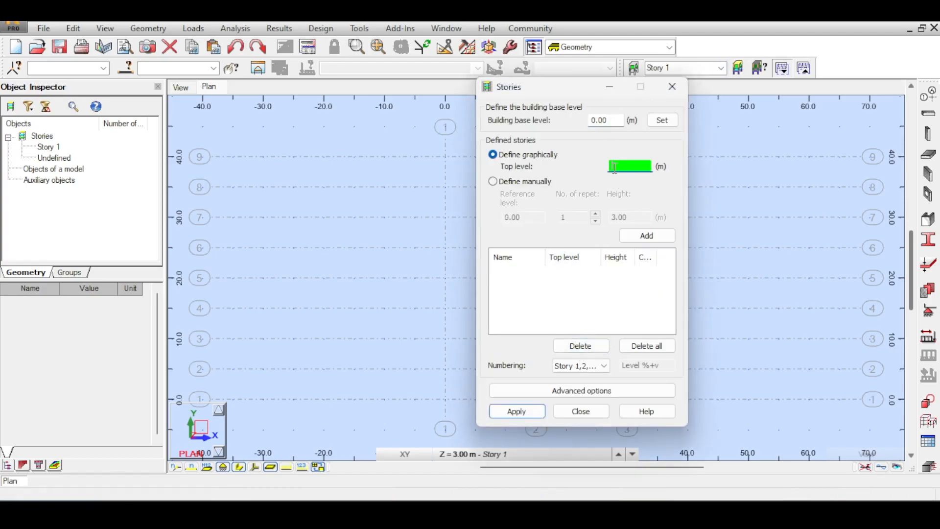
pyautogui.write('9.5')
pyautogui.press('Return')
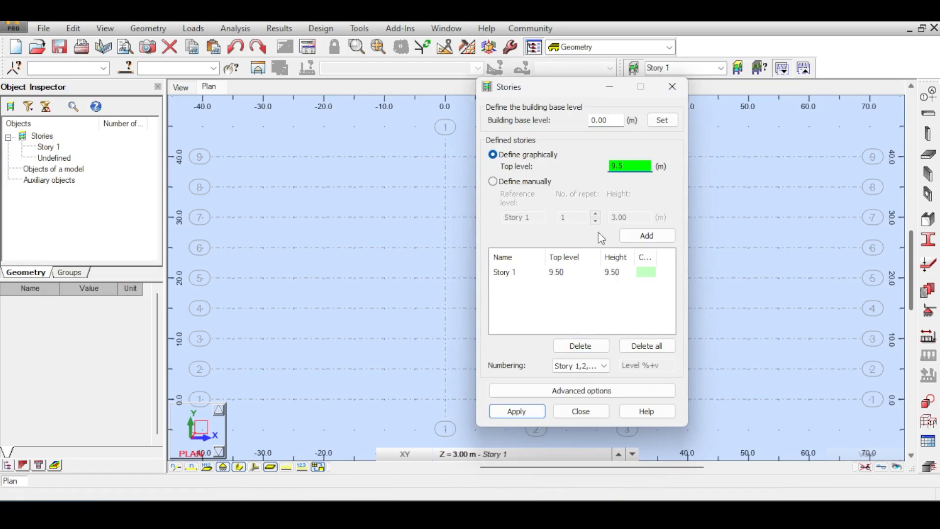
pyautogui.click(516, 411)
pyautogui.click(581, 411)
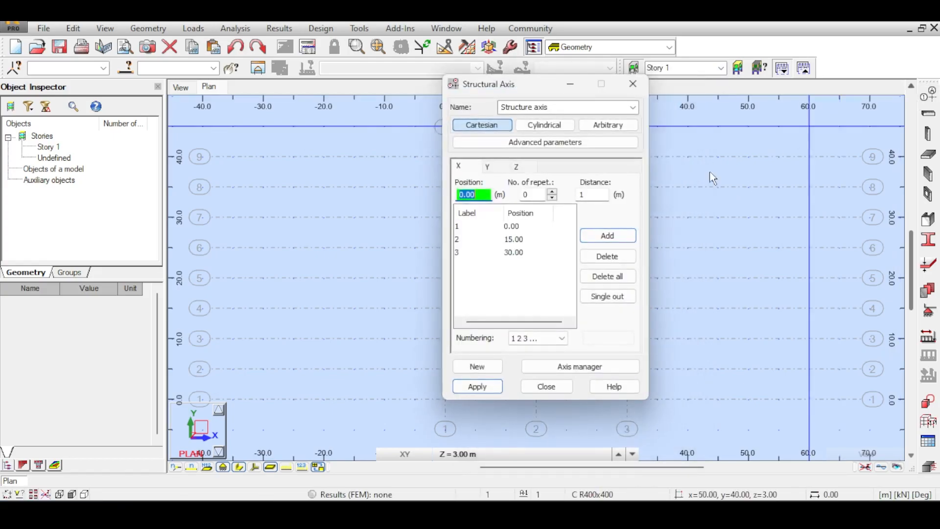
# - Add a structural axis in the Z direction at 8 m and apply the updated axes
pyautogui.click(516, 167)
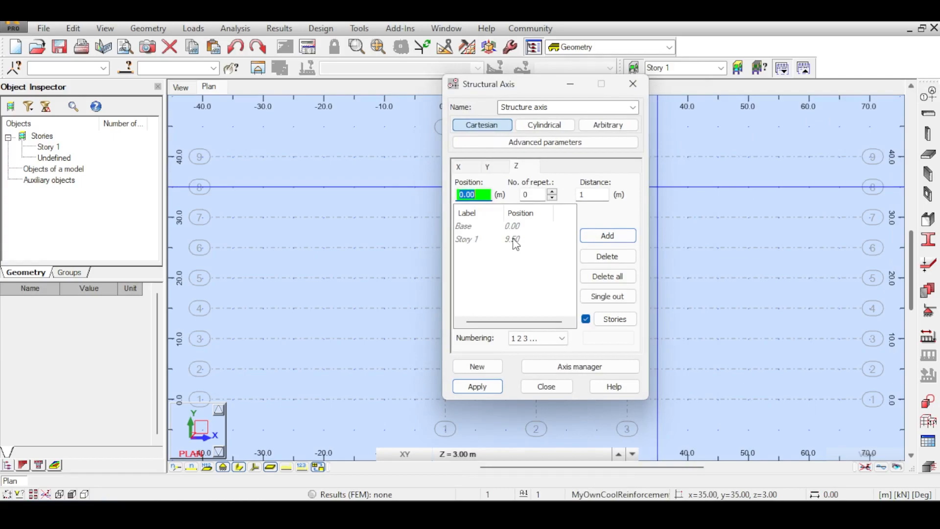
pyautogui.write('8')
pyautogui.press('Return')
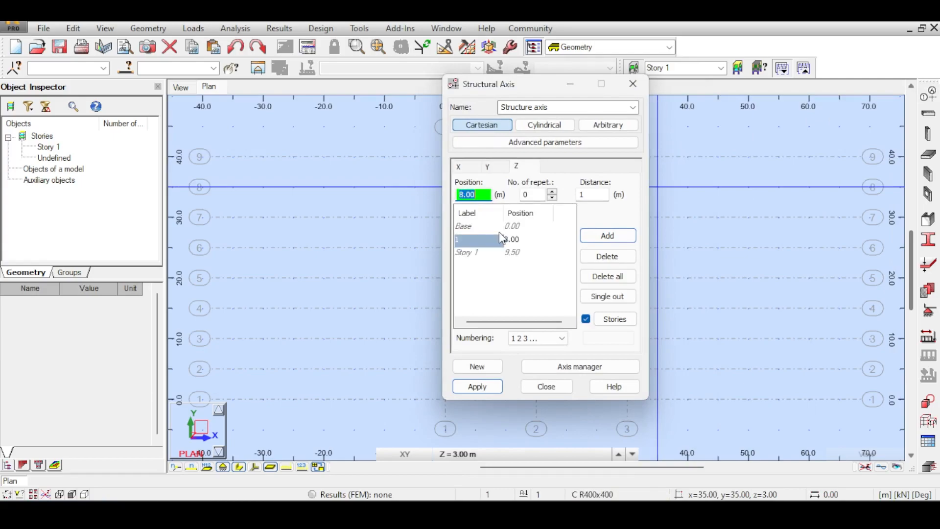
pyautogui.click(477, 387)
pyautogui.click(533, 386)
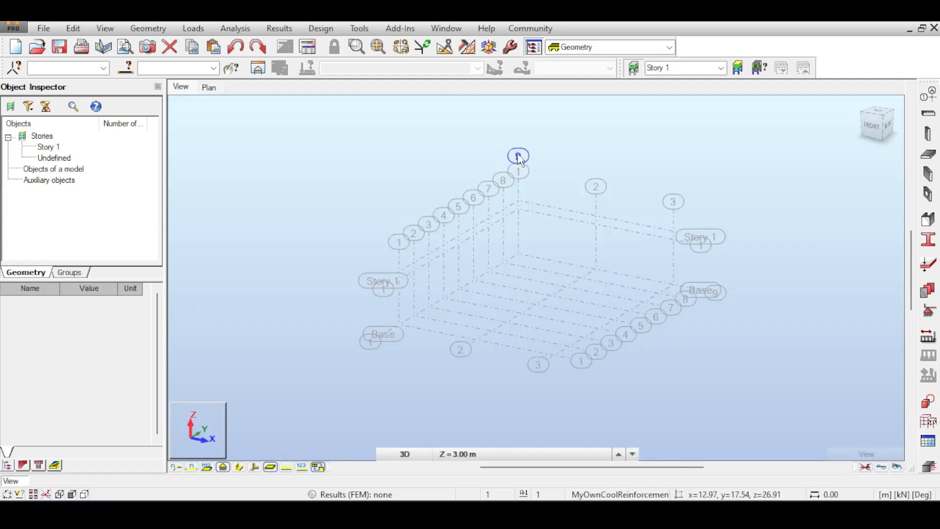
# - Examine the axis grid in the front view and in the isometric 3D view
pyautogui.click(878, 124)
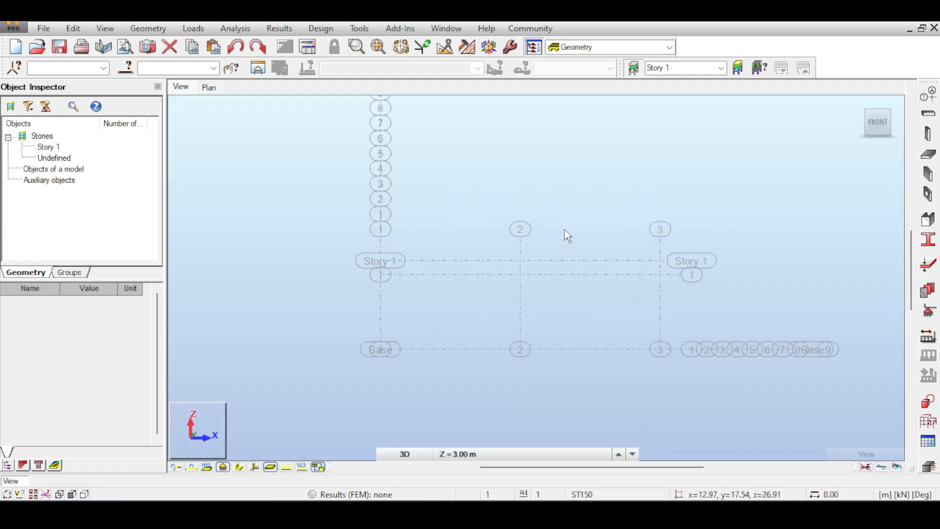
pyautogui.scroll(2, 504, 279)
pyautogui.scroll(-2, 587, 243)
pyautogui.click(864, 122)
pyautogui.moveTo(684, 211); pyautogui.dragTo(658, 180, button='middle')
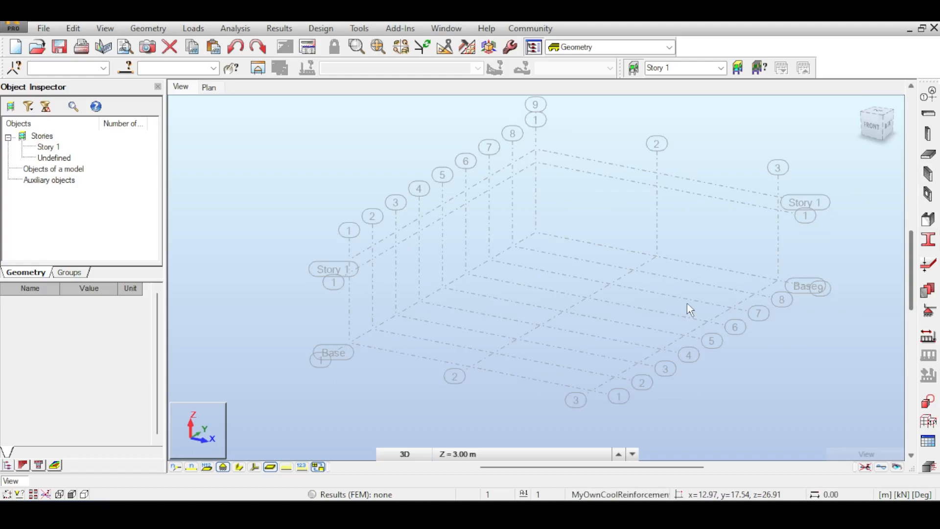
pyautogui.moveTo(692, 280); pyautogui.dragTo(674, 265, button='middle')
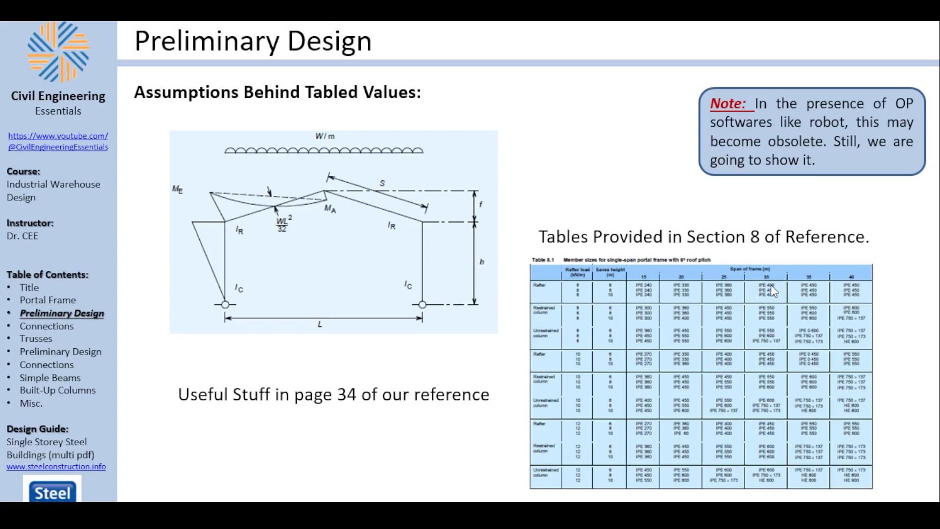
# - Switch to Robot Structural Analysis, start a beam and set up a new steel section from the Europe database's IPE family
pyautogui.hotkey('alt', 'Tab')
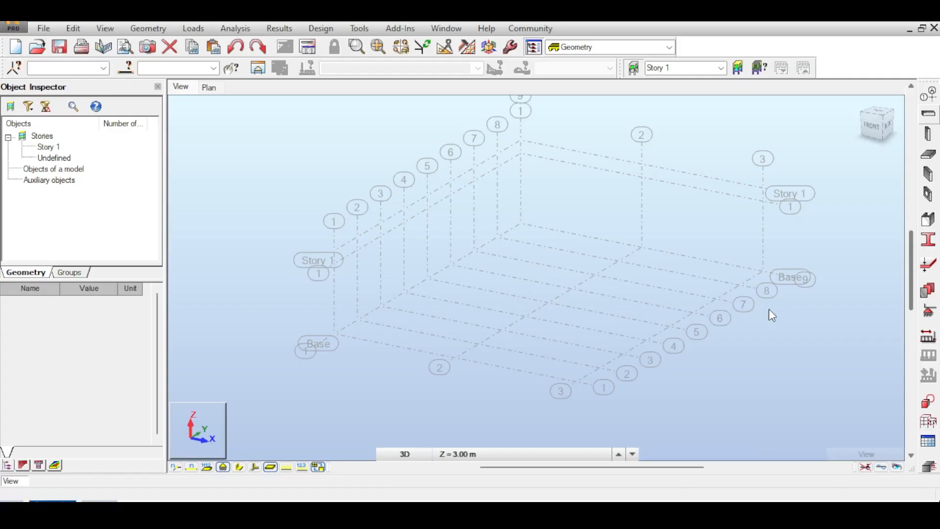
pyautogui.click(926, 122)
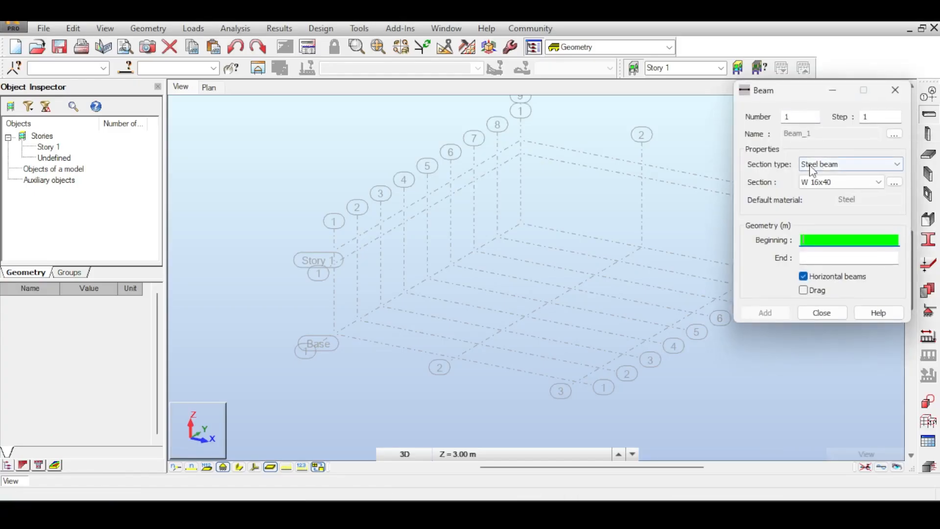
pyautogui.click(894, 182)
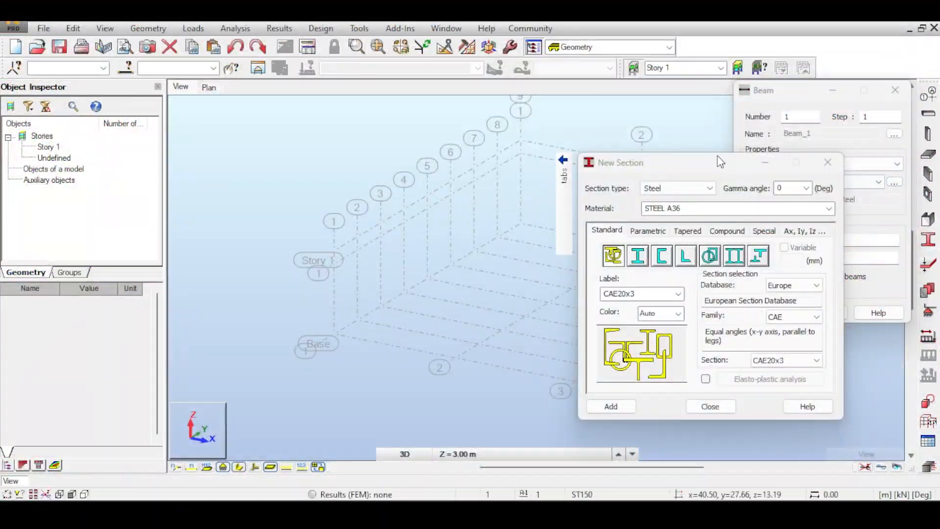
pyautogui.moveTo(717, 161); pyautogui.dragTo(646, 112)
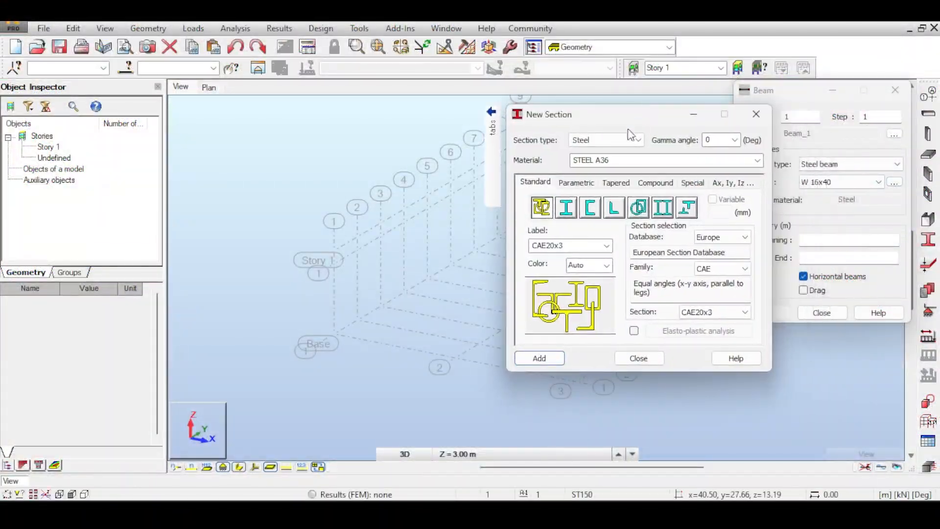
pyautogui.click(734, 237)
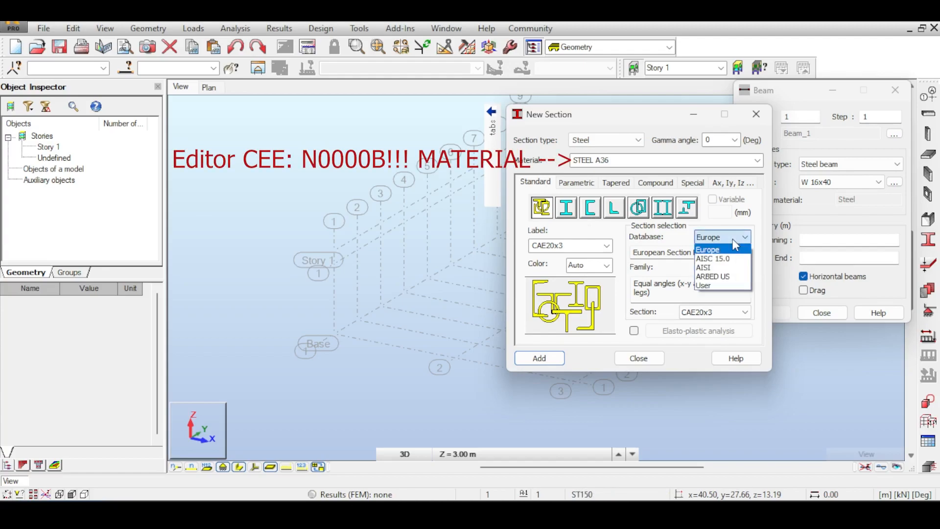
pyautogui.click(714, 249)
pyautogui.click(737, 268)
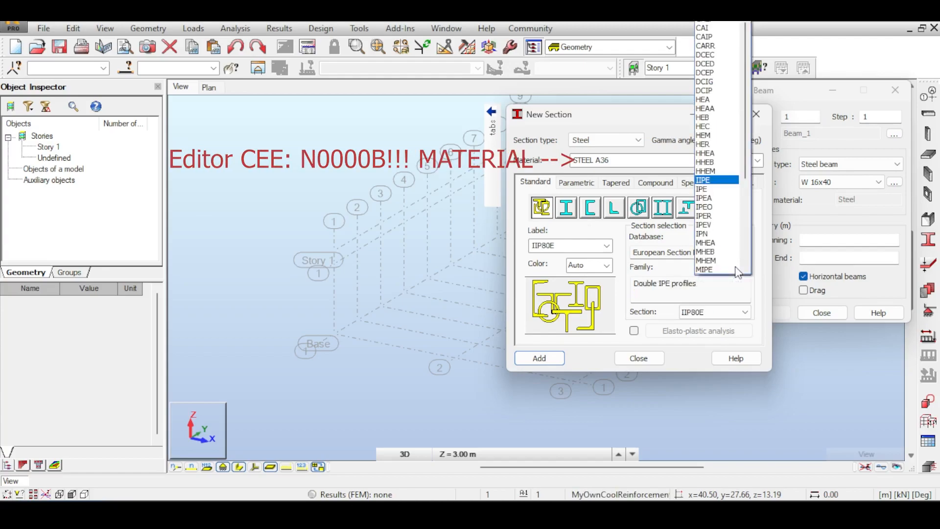
pyautogui.press('Down')
pyautogui.press('Return')
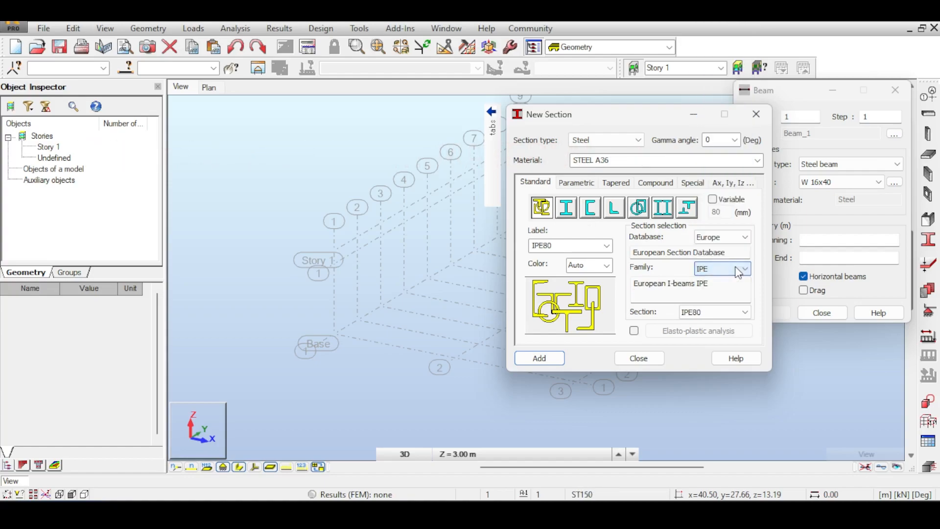
# - Choose the IPE400 size, label the section "IPE400 Rafter", add it and close the section definition
pyautogui.click(709, 308)
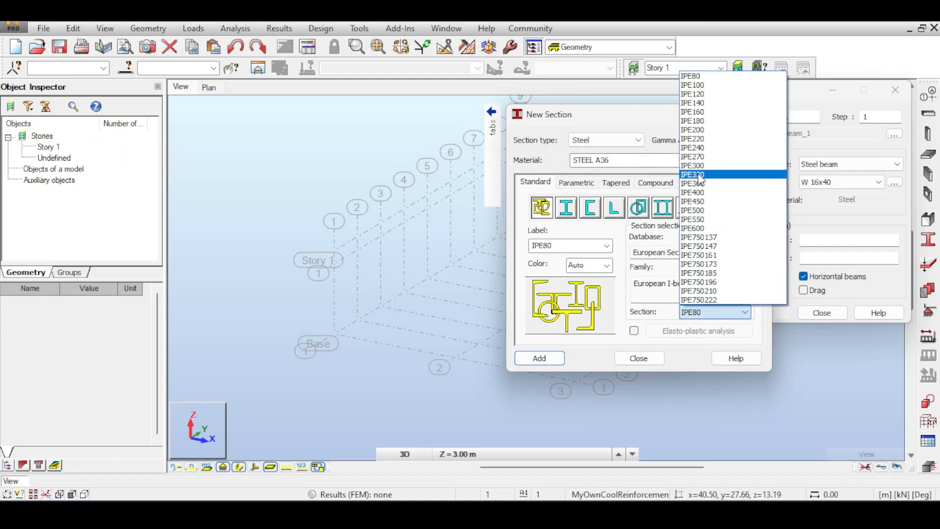
pyautogui.click(700, 192)
pyautogui.click(563, 245)
pyautogui.click(564, 246)
pyautogui.write('Rafter')
pyautogui.press('Return')
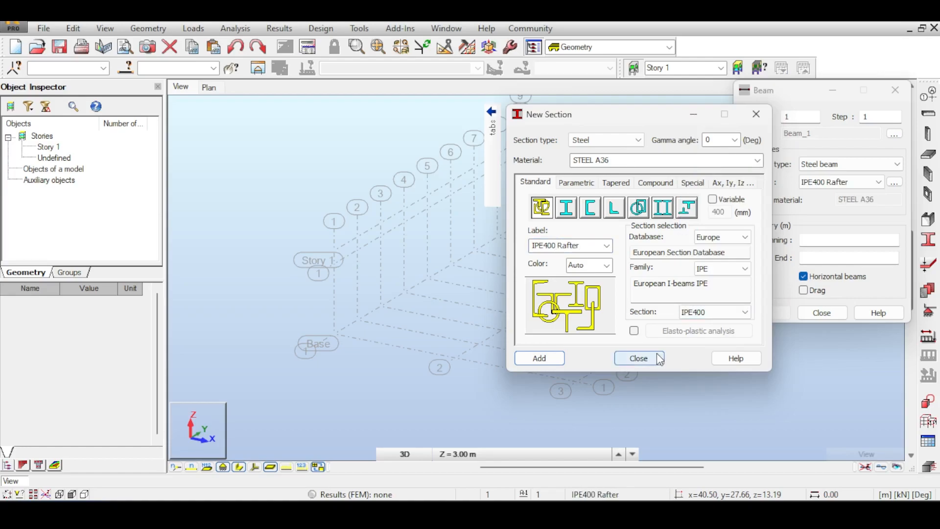
pyautogui.click(638, 358)
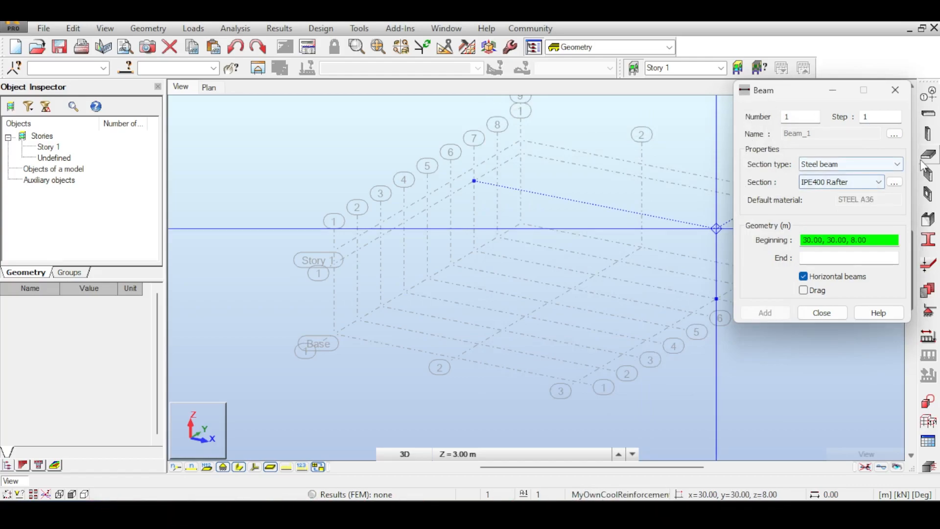
# - Delete the IPE400 Rafter section from the sections list and close the list
pyautogui.click(926, 220)
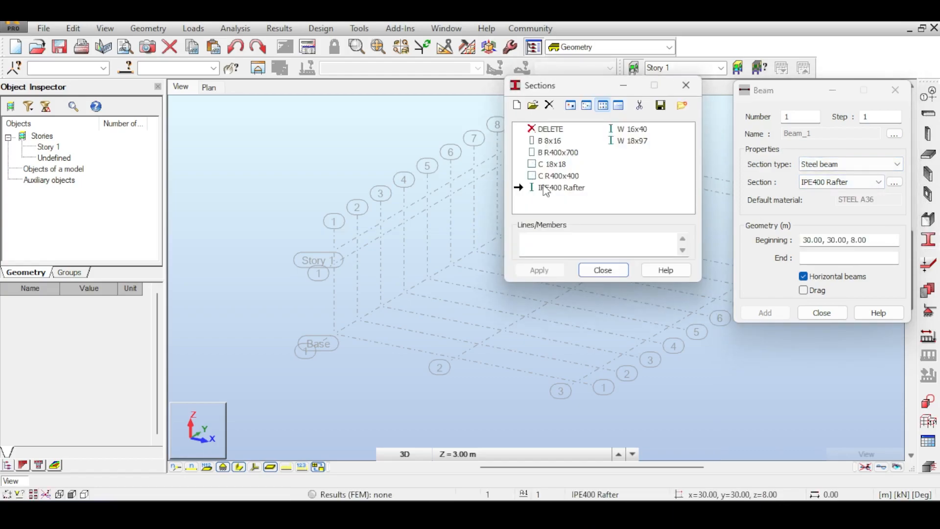
pyautogui.click(546, 189)
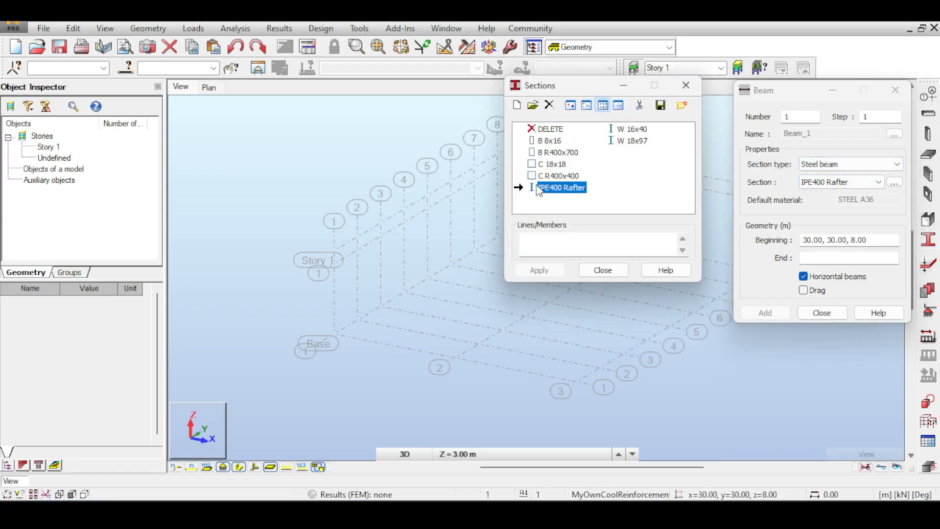
pyautogui.click(549, 104)
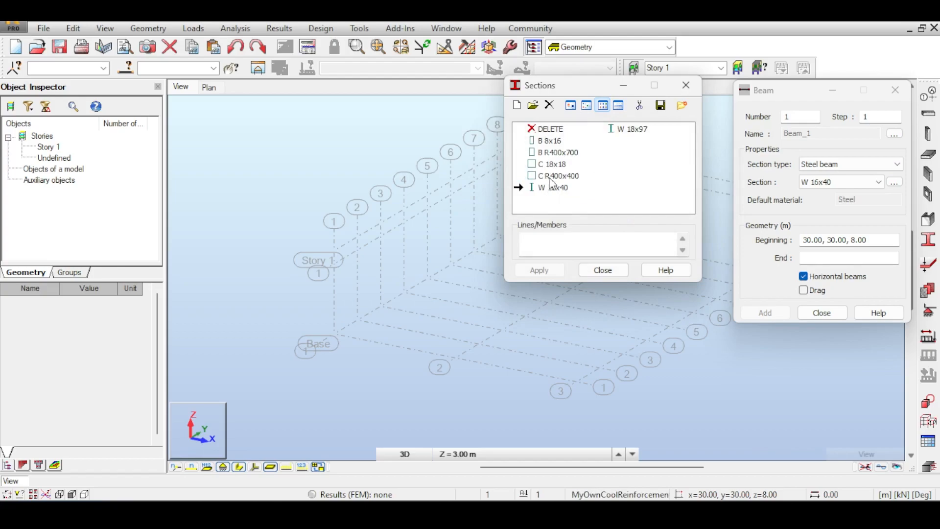
pyautogui.click(633, 129)
pyautogui.click(602, 270)
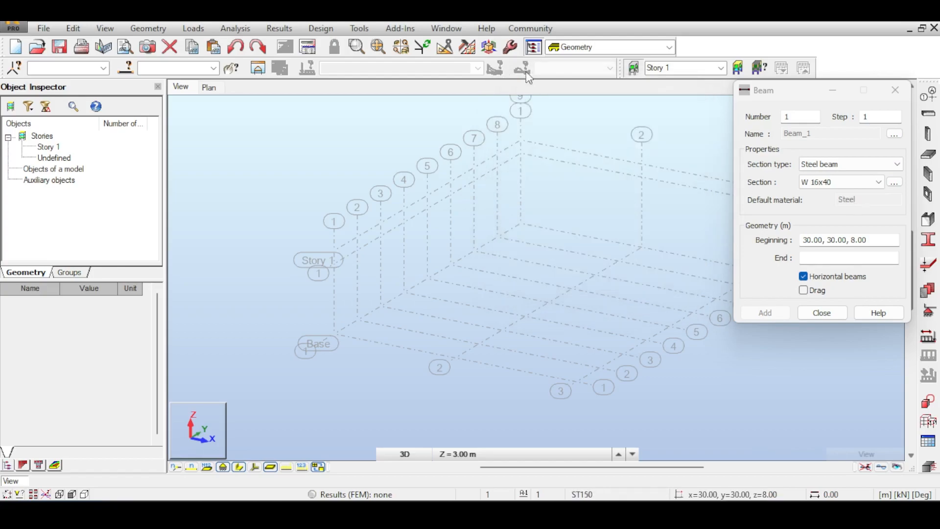
# - Open the job preferences and look up the default steel material choices for the Eurocode materials
pyautogui.click(510, 46)
pyautogui.click(423, 120)
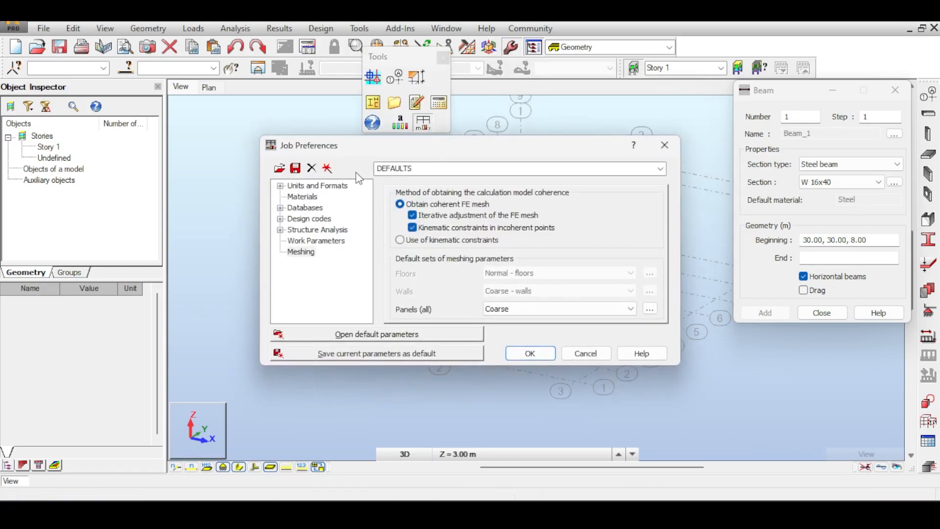
pyautogui.click(296, 198)
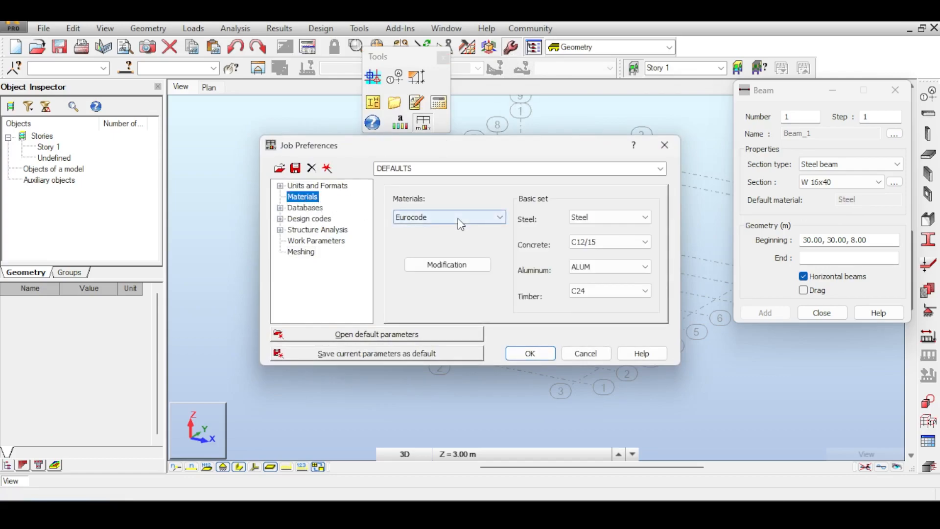
pyautogui.click(642, 218)
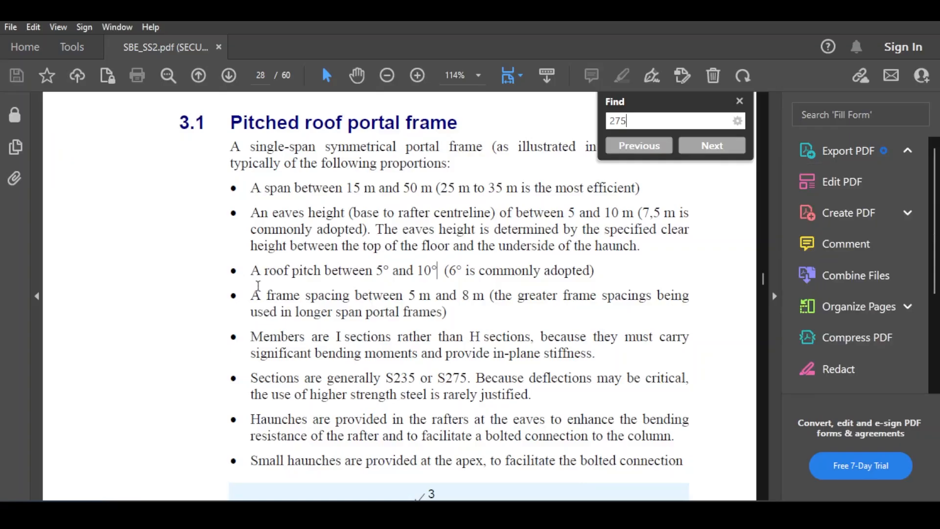
# - In the SBE_SS2.pdf guide, find and highlight the recommended steel grades for pitched-roof portal frame sections
pyautogui.scroll(-1, 255, 284)
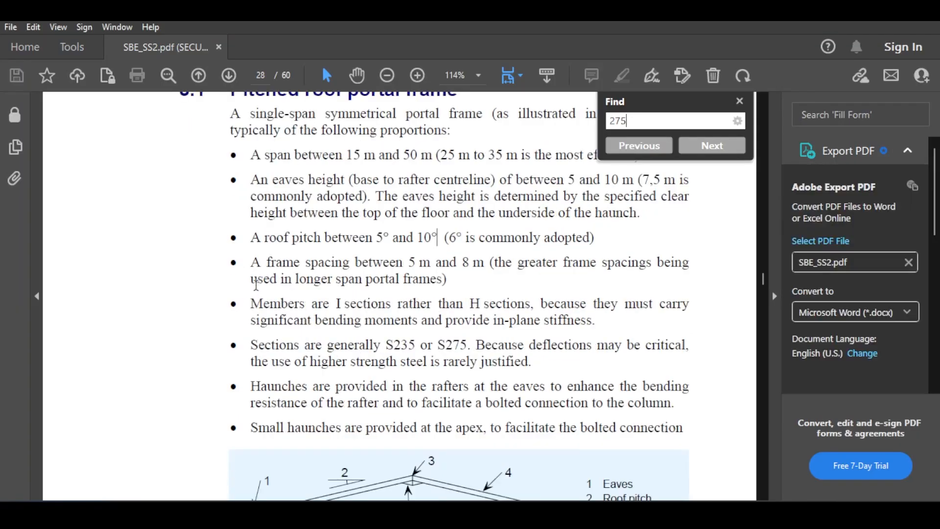
pyautogui.scroll(-2, 356, 313)
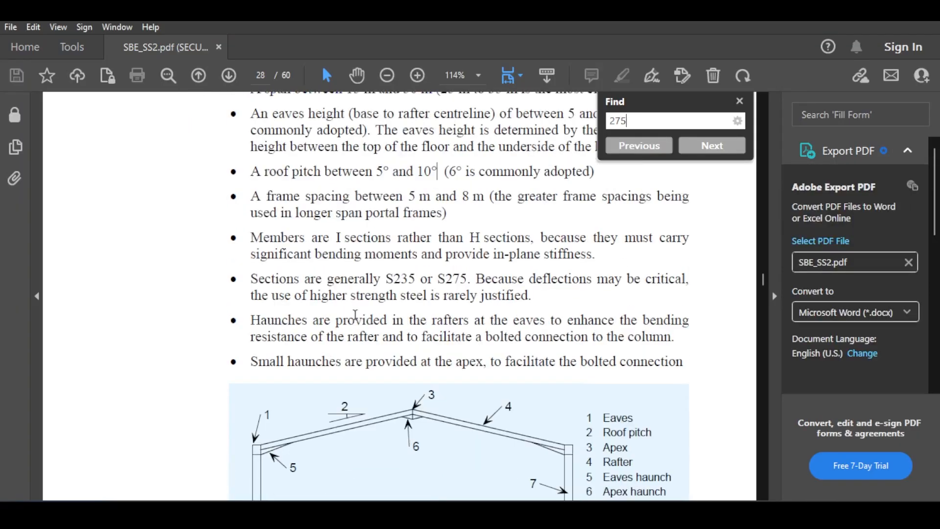
pyautogui.moveTo(259, 281); pyautogui.dragTo(468, 279)
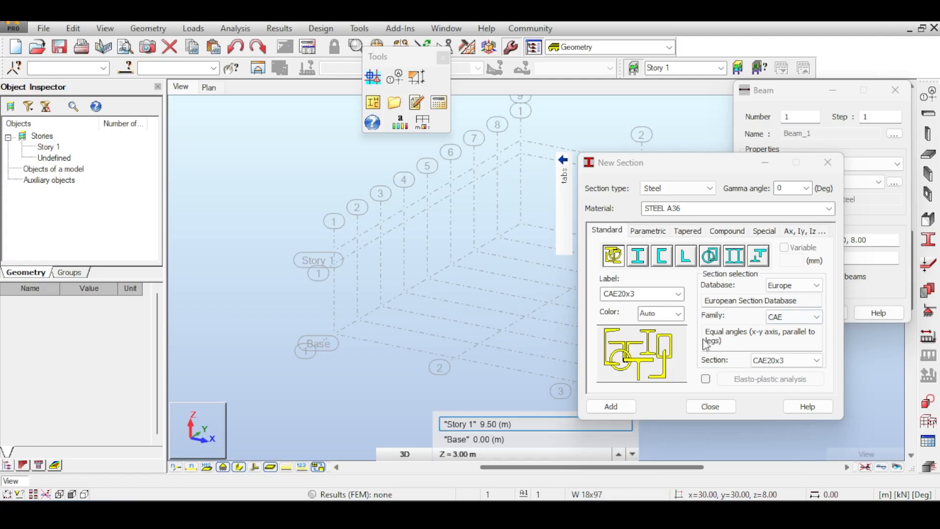
# - Check the materials for the new section and the steel grades in the job preferences, closing the preferences without changes
pyautogui.moveTo(705, 164); pyautogui.dragTo(653, 110)
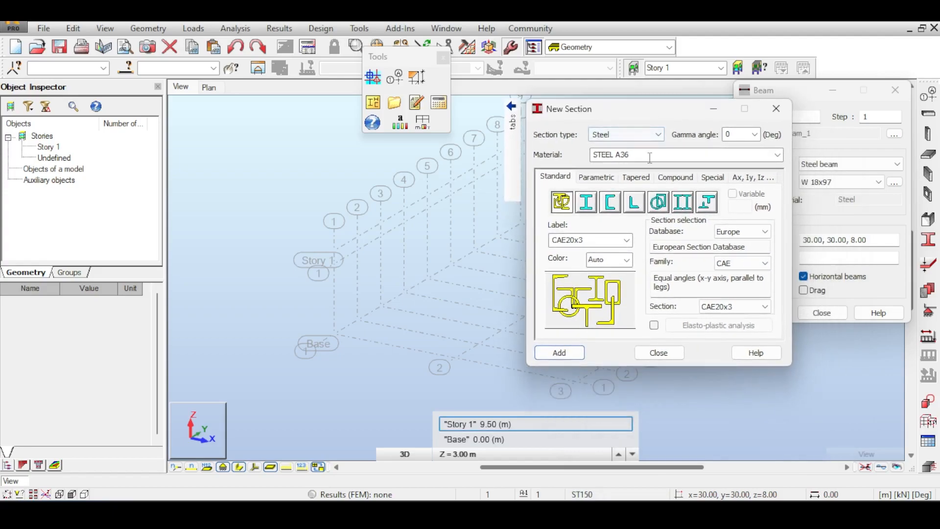
pyautogui.click(777, 154)
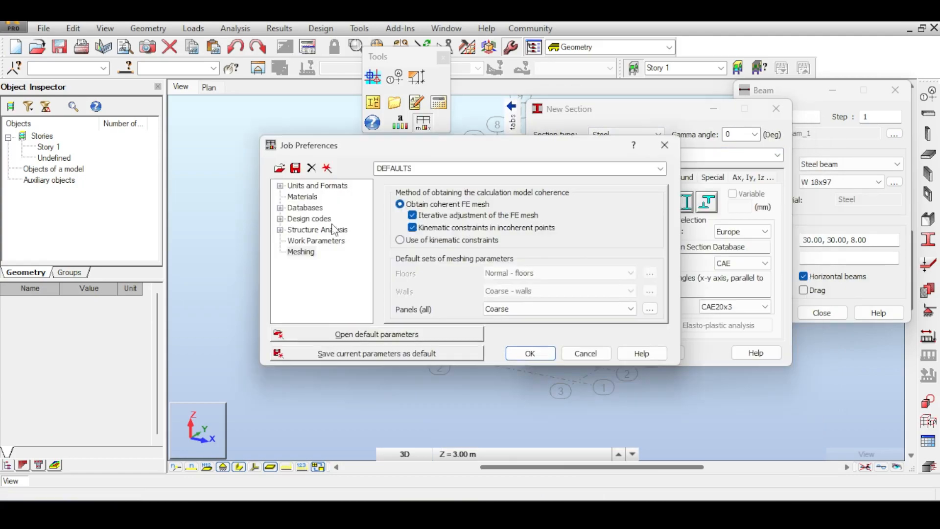
pyautogui.click(306, 195)
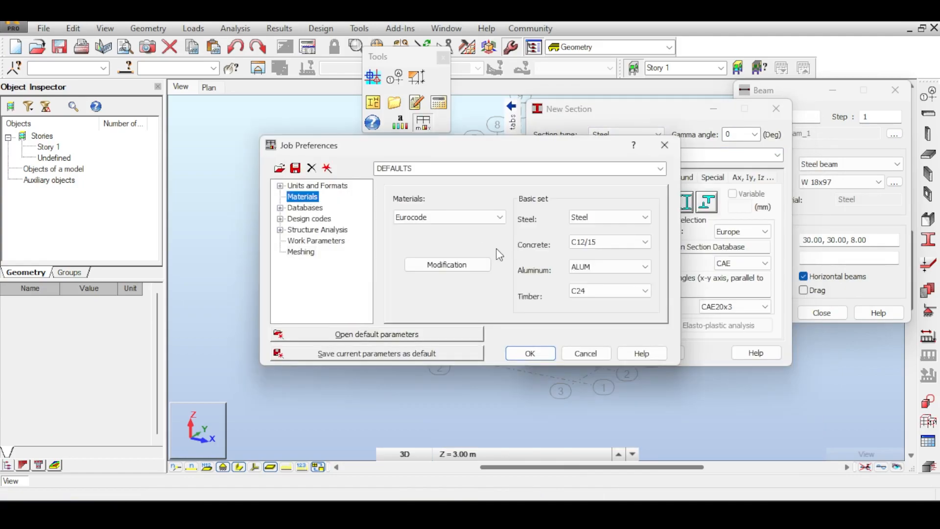
pyautogui.click(587, 215)
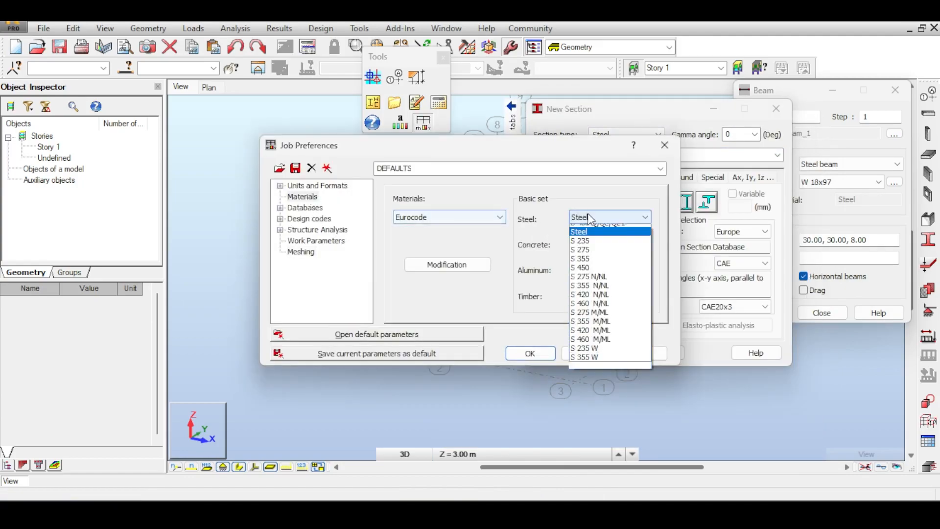
pyautogui.click(619, 238)
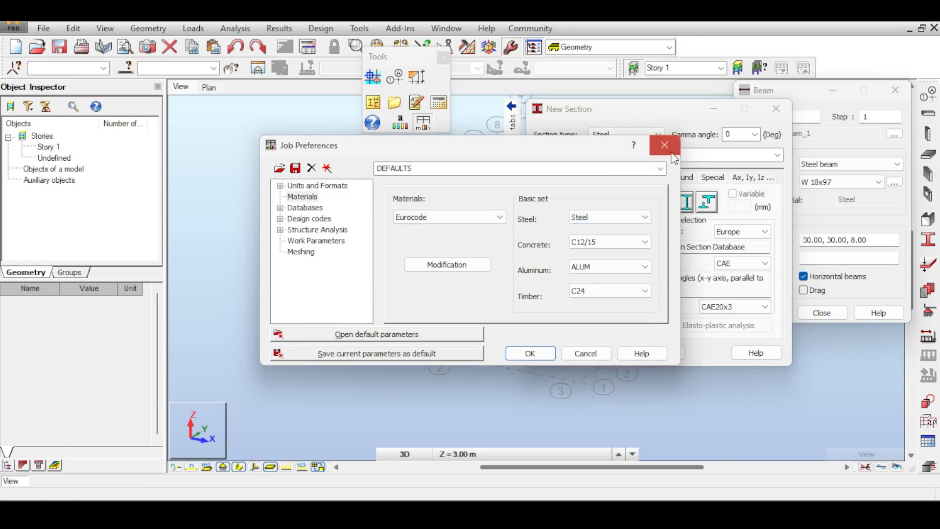
pyautogui.click(664, 145)
# - Set the new section's material to S 275 and choose IPE400 from the IPE family
pyautogui.click(776, 156)
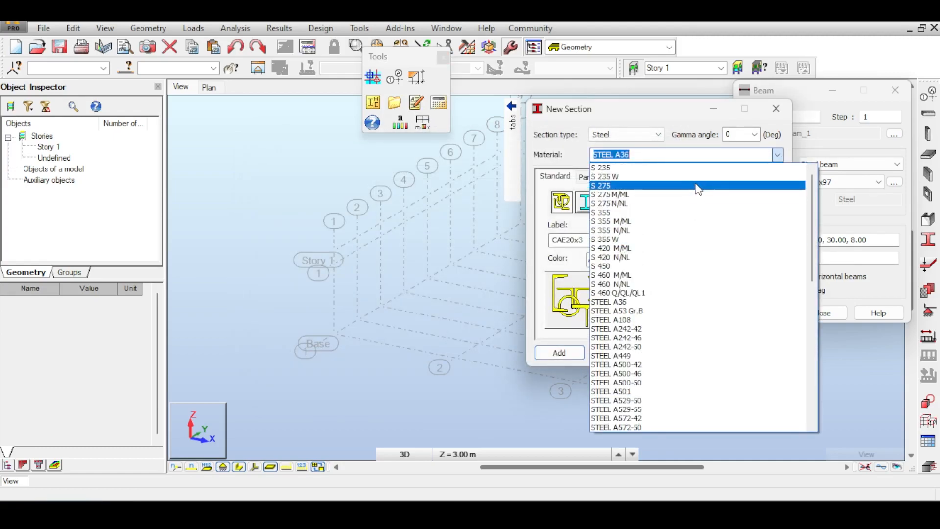
pyautogui.click(696, 186)
pyautogui.click(758, 281)
pyautogui.press('i')
pyautogui.press('p')
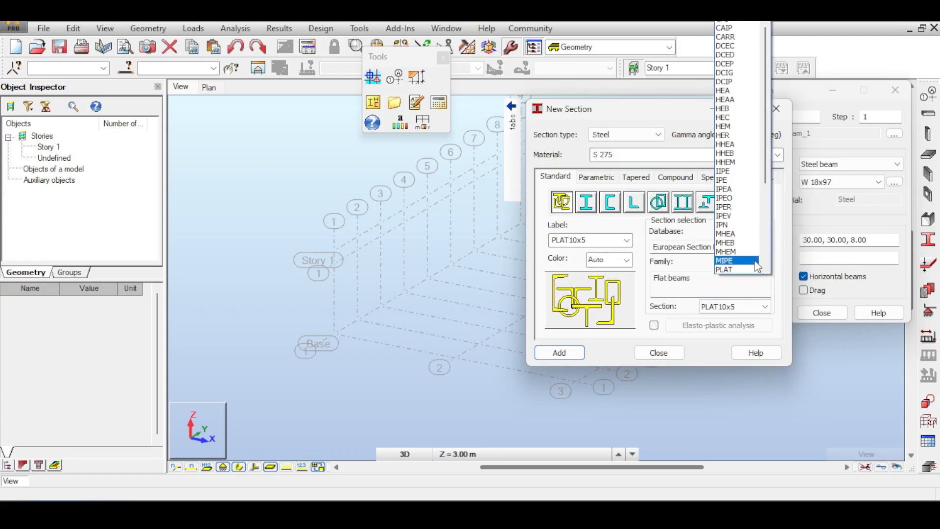
pyautogui.click(729, 180)
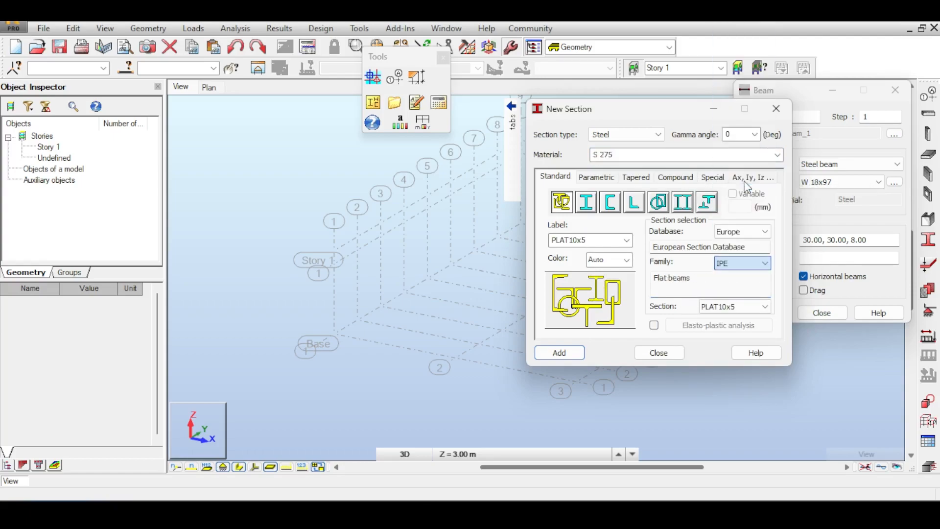
pyautogui.click(741, 307)
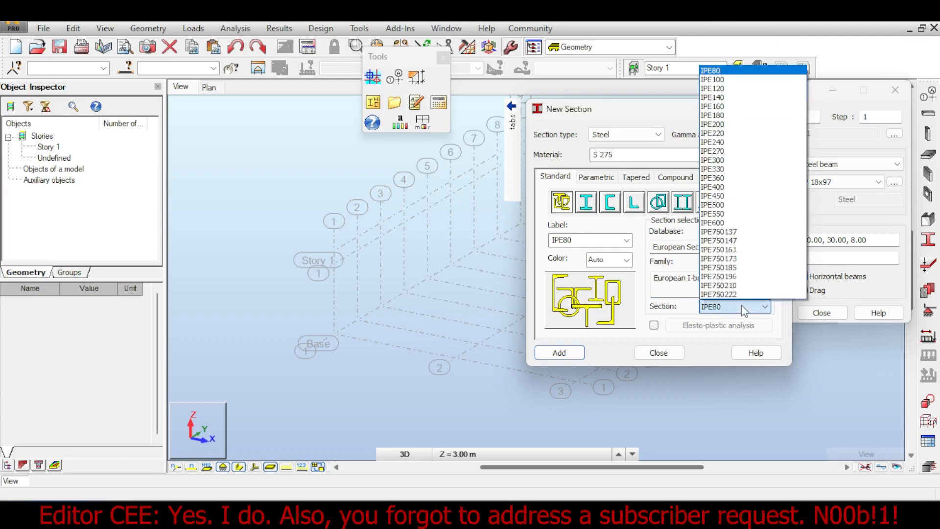
pyautogui.click(724, 187)
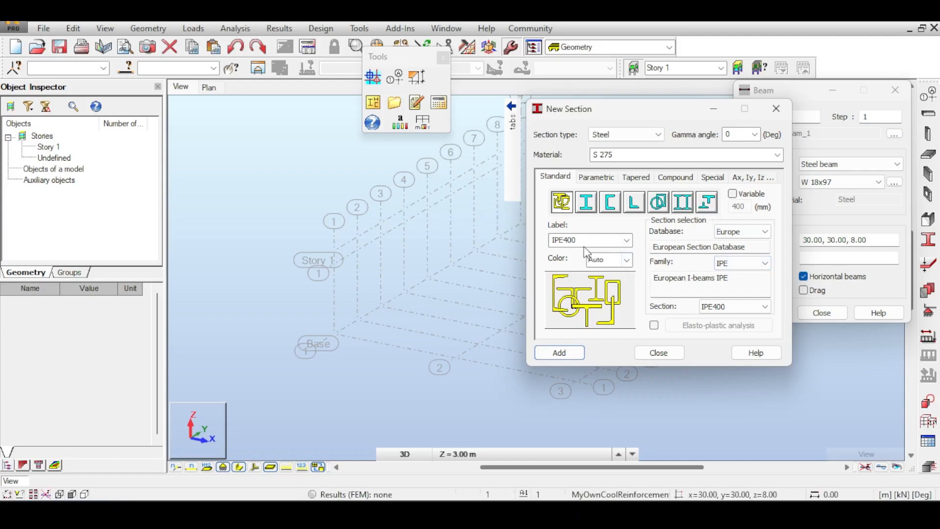
# - Recheck the IPE family and available sizes, add the IPE400 section in S 275 and close the section definition
pyautogui.click(736, 263)
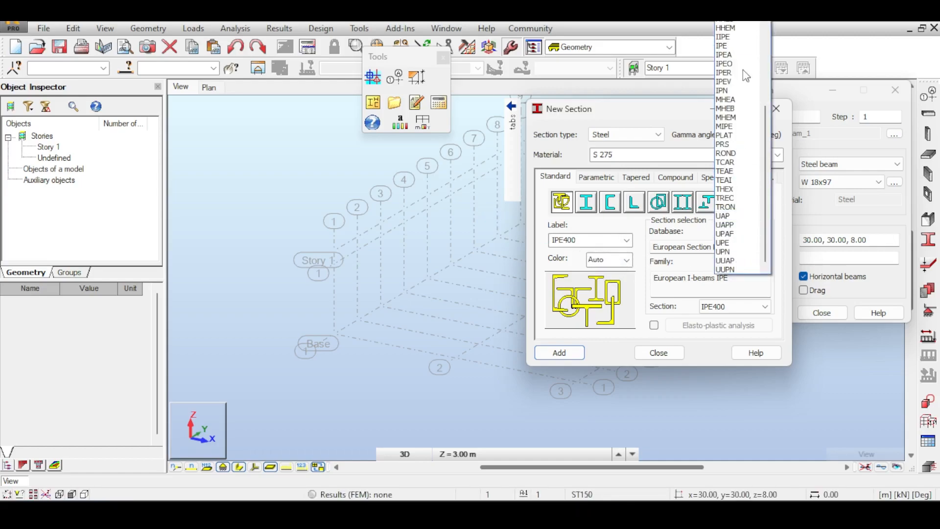
pyautogui.click(744, 45)
pyautogui.click(734, 306)
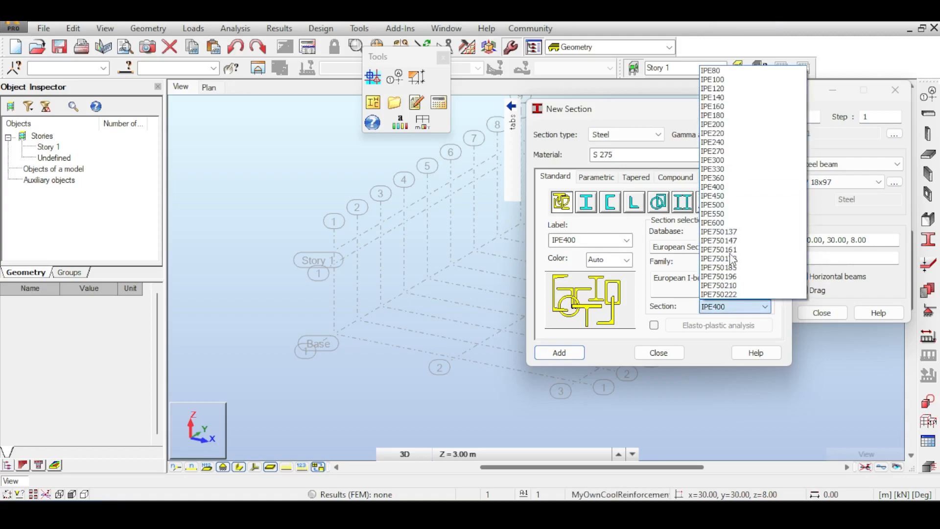
pyautogui.click(732, 205)
pyautogui.scroll(1, 738, 314)
pyautogui.click(558, 353)
pyautogui.click(658, 353)
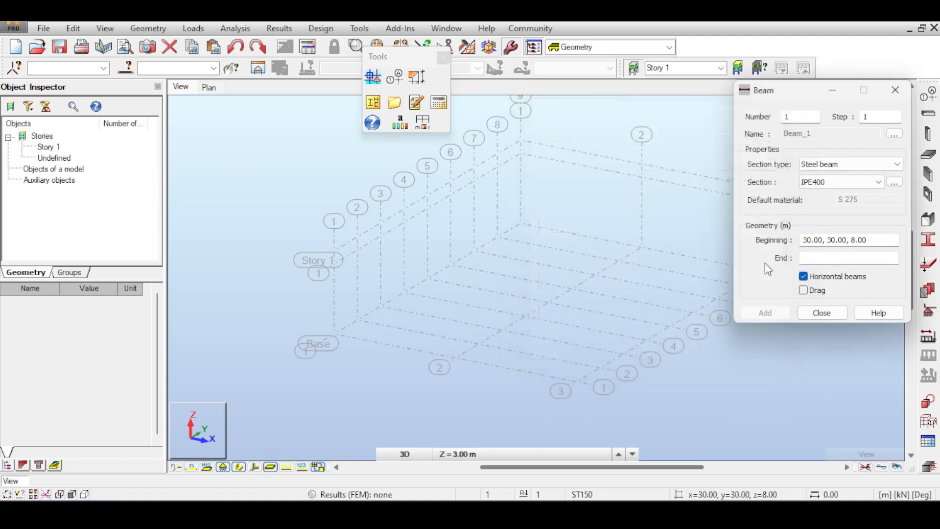
# - Start a new steel section definition for the beam and set its material to S 275
pyautogui.click(833, 184)
pyautogui.click(833, 184)
pyautogui.click(894, 182)
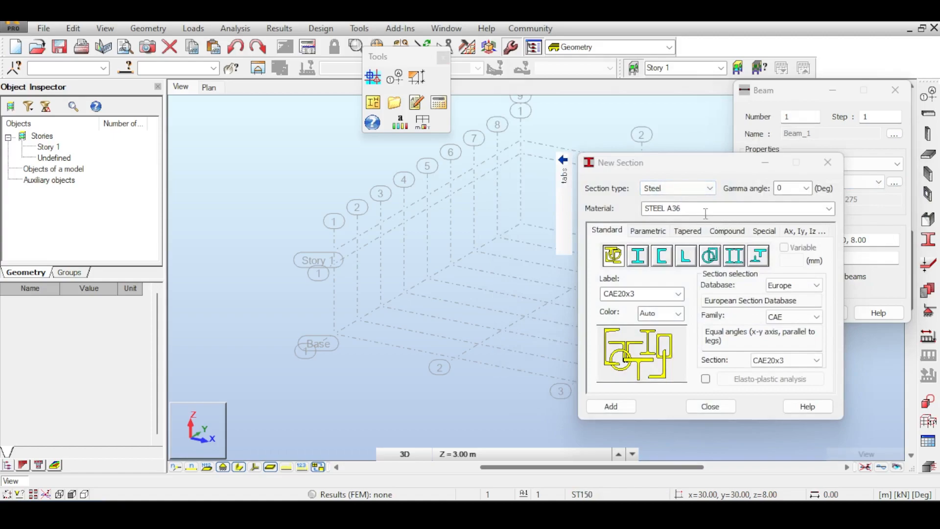
pyautogui.click(709, 188)
pyautogui.click(709, 188)
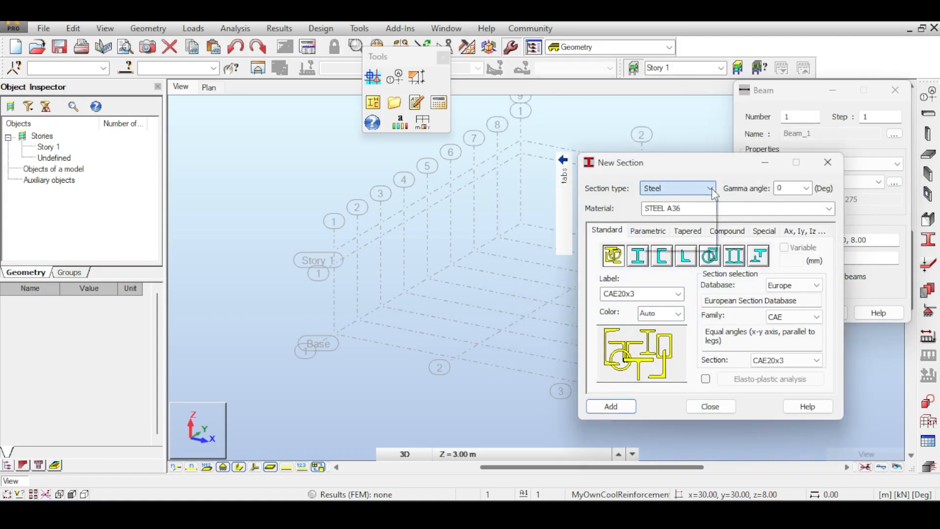
pyautogui.click(829, 208)
pyautogui.scroll(5, 695, 256)
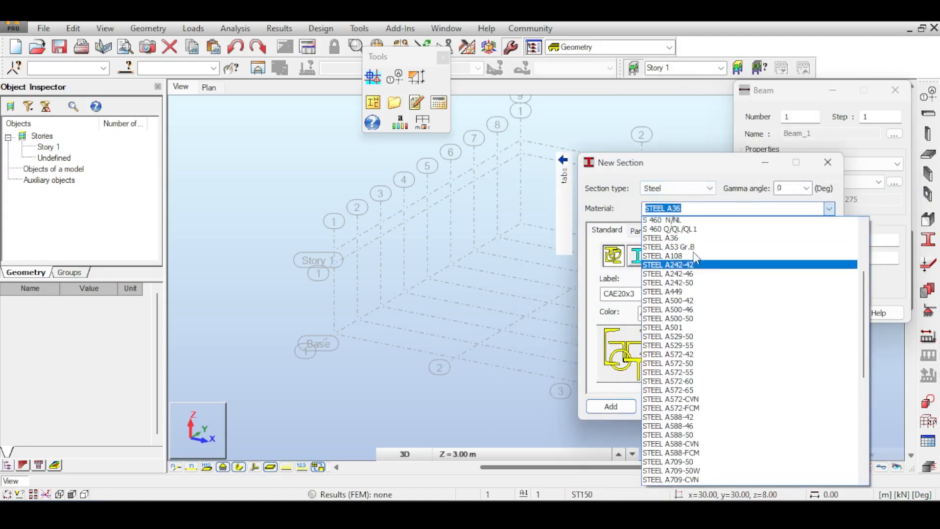
pyautogui.click(690, 240)
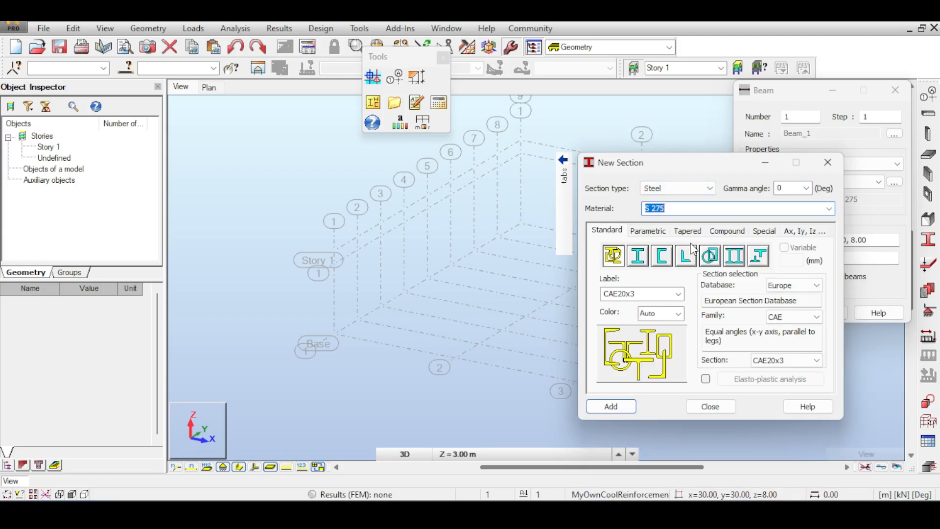
# - Choose IPE550 from the European IPE family, add the section and close the section definition
pyautogui.moveTo(675, 165); pyautogui.dragTo(624, 143)
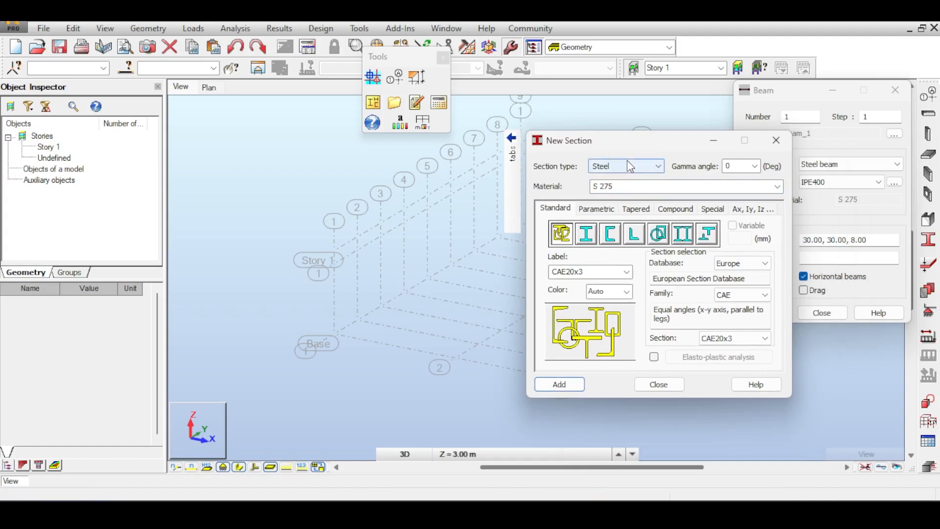
pyautogui.click(758, 294)
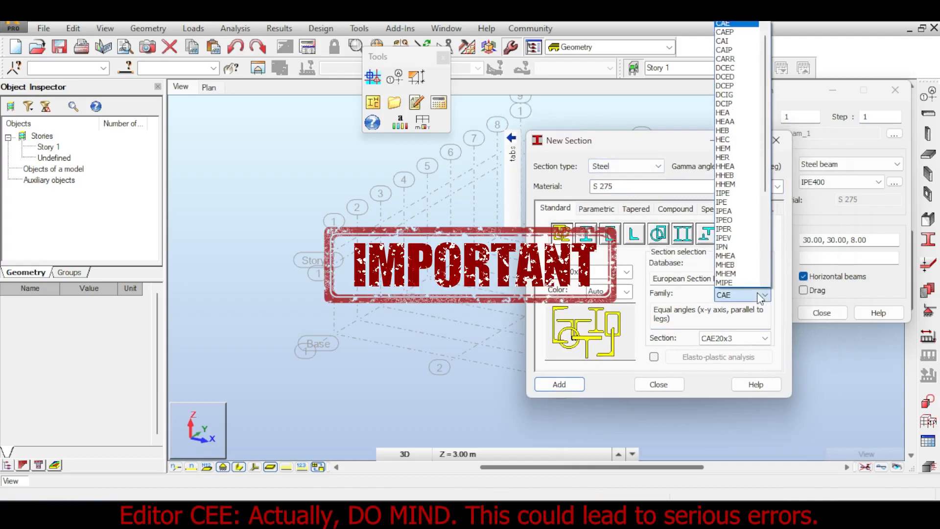
pyautogui.press('i')
pyautogui.press('p')
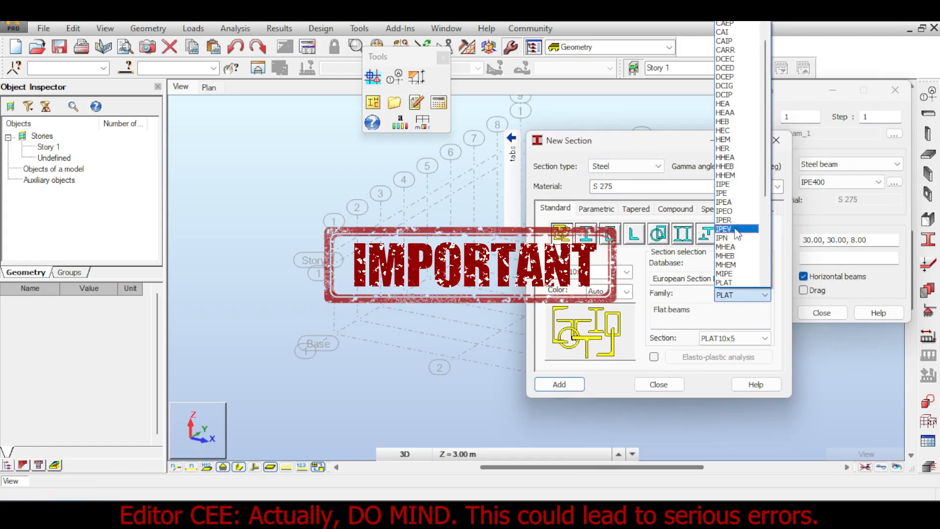
pyautogui.click(739, 192)
pyautogui.click(734, 338)
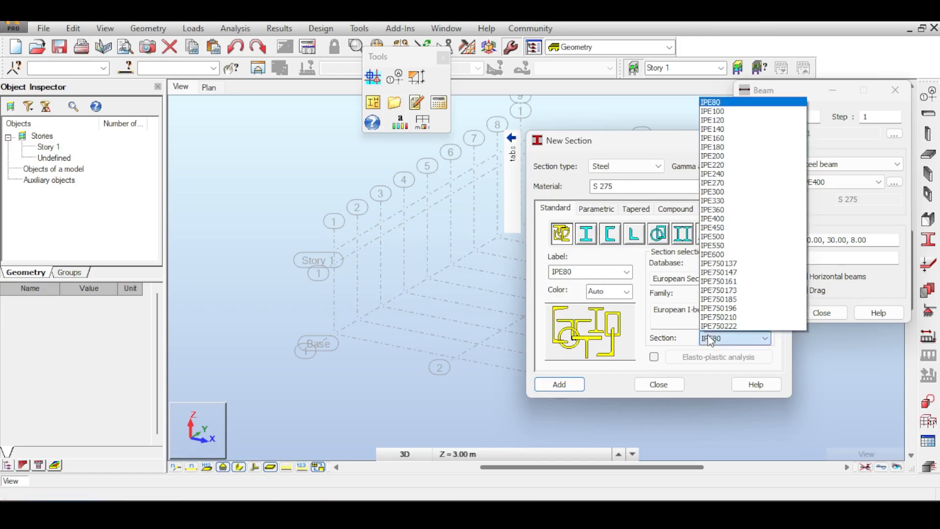
pyautogui.click(716, 244)
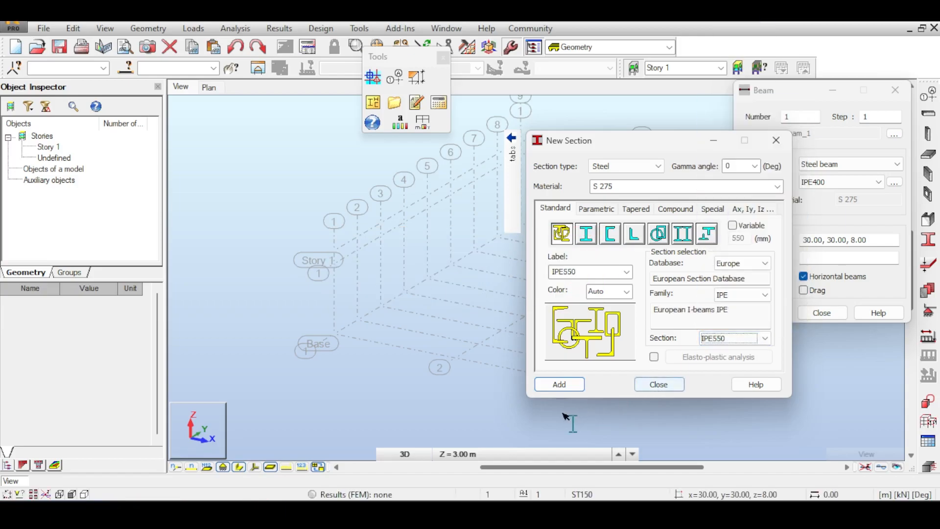
pyautogui.click(554, 385)
pyautogui.click(660, 384)
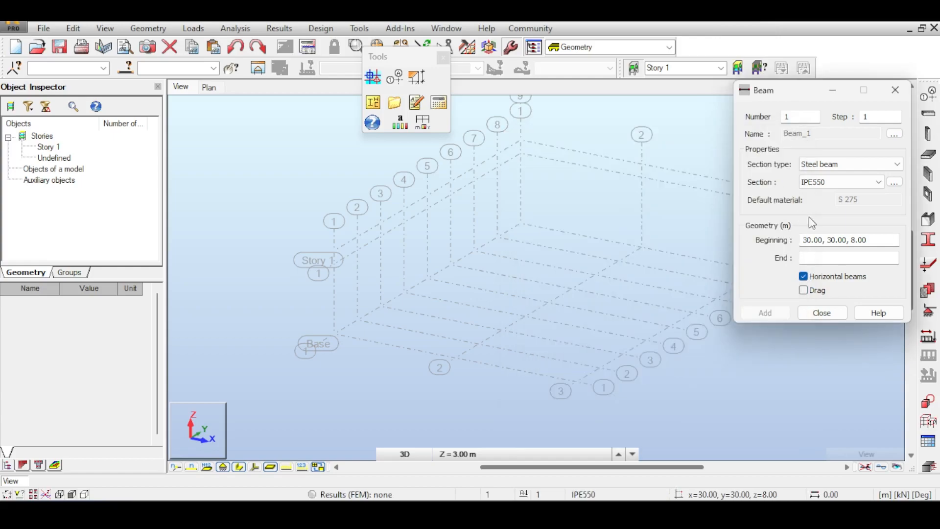
# - Check the sections available for the beam and assign IPE400
pyautogui.click(827, 182)
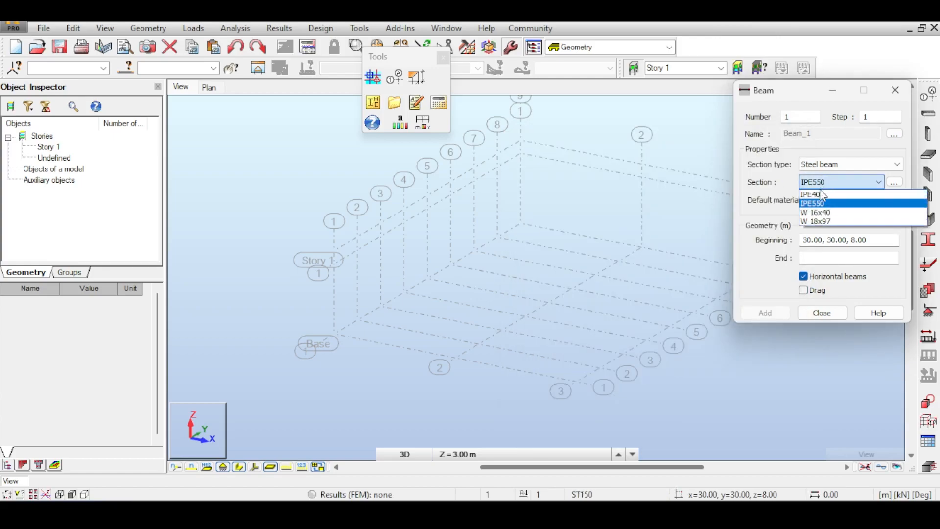
pyautogui.click(818, 104)
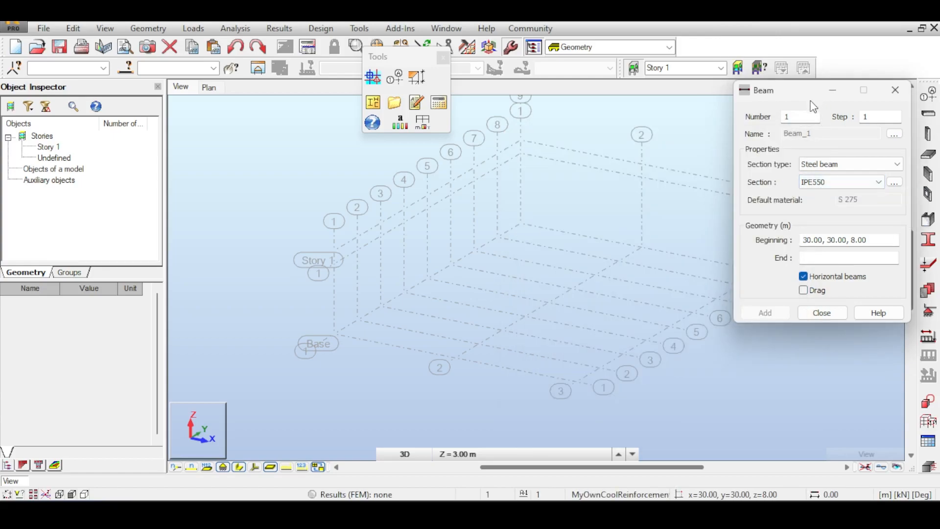
pyautogui.click(839, 182)
pyautogui.click(832, 192)
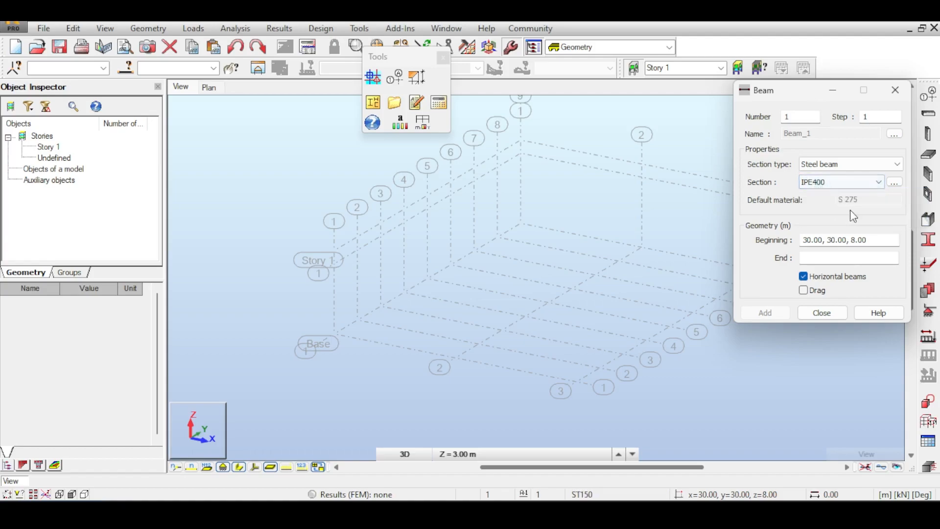
# - Examine the axis grid in the front view, the XZ plane at structure axis 1 and the 3D view, keeping the beam settings open
pyautogui.moveTo(785, 95); pyautogui.dragTo(797, 207)
pyautogui.click(868, 120)
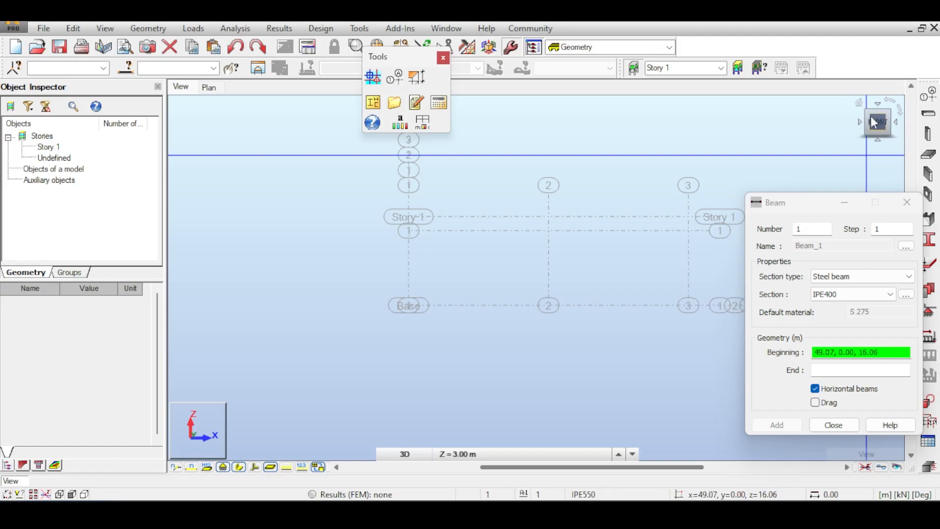
pyautogui.click(860, 104)
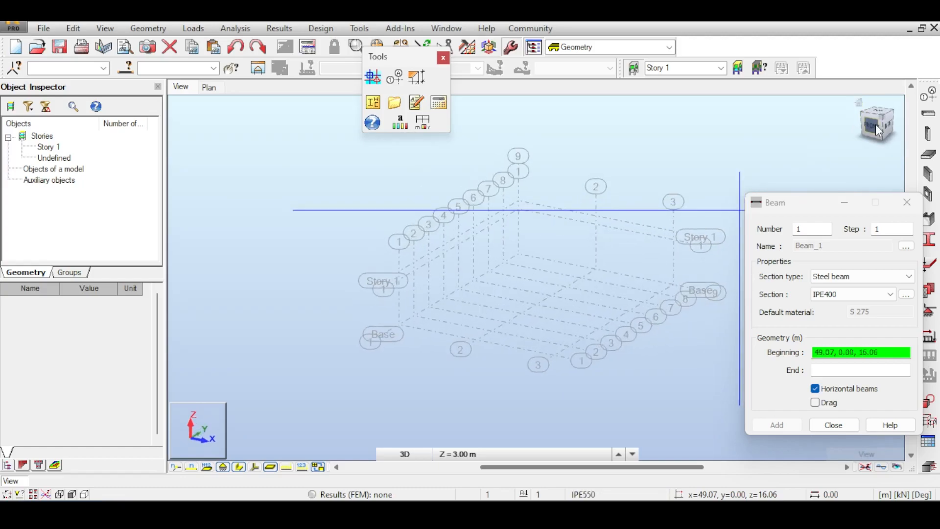
pyautogui.click(875, 126)
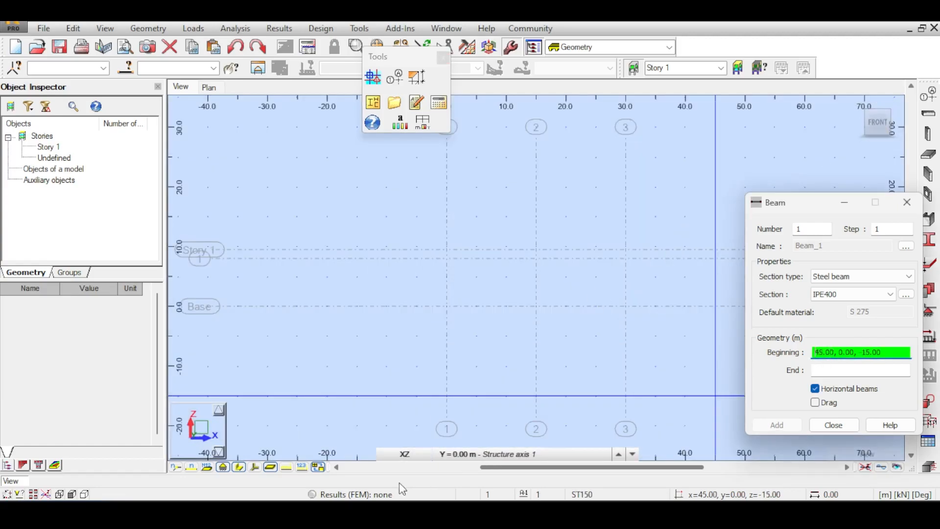
pyautogui.moveTo(451, 460)
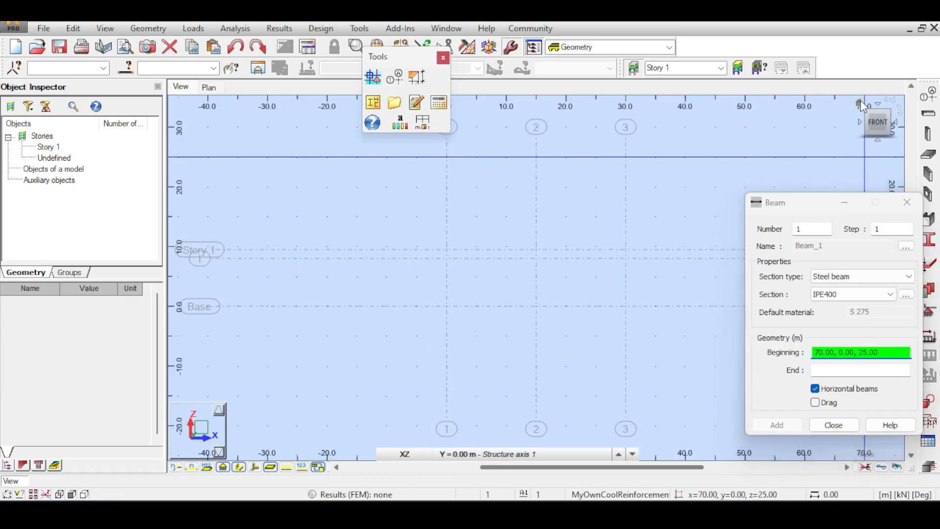
pyautogui.click(859, 101)
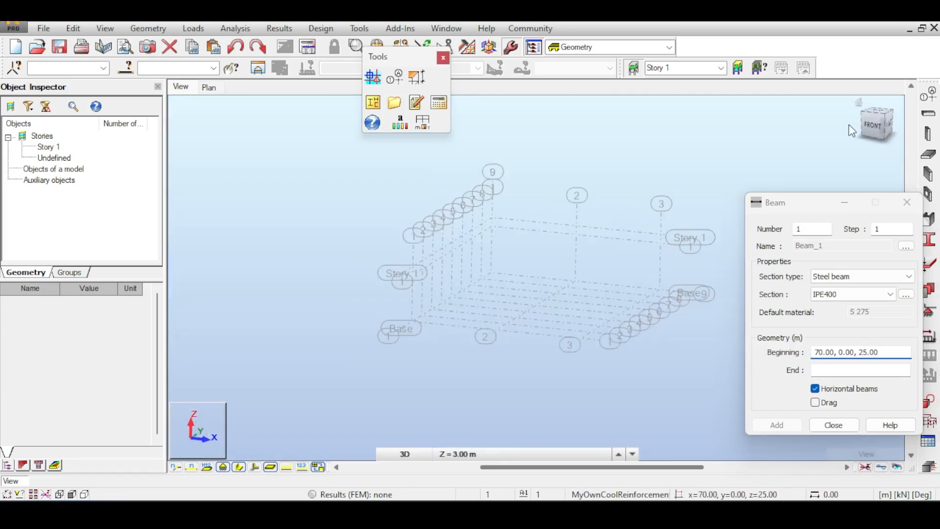
pyautogui.click(876, 125)
pyautogui.rightClick(509, 192)
pyautogui.click(509, 195)
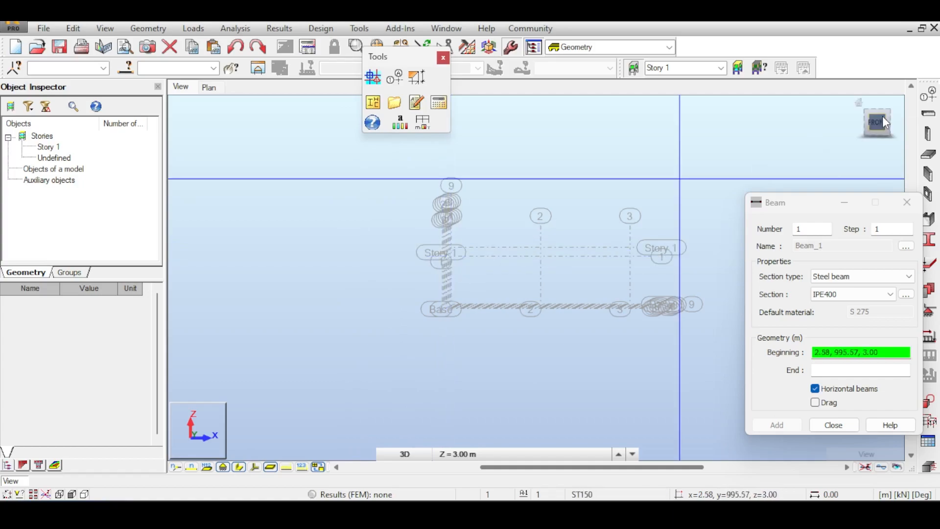
# - Switch the model view to the XZ plane on structure axis 1 at Y = 0.00 m
pyautogui.click(564, 457)
pyautogui.click(417, 456)
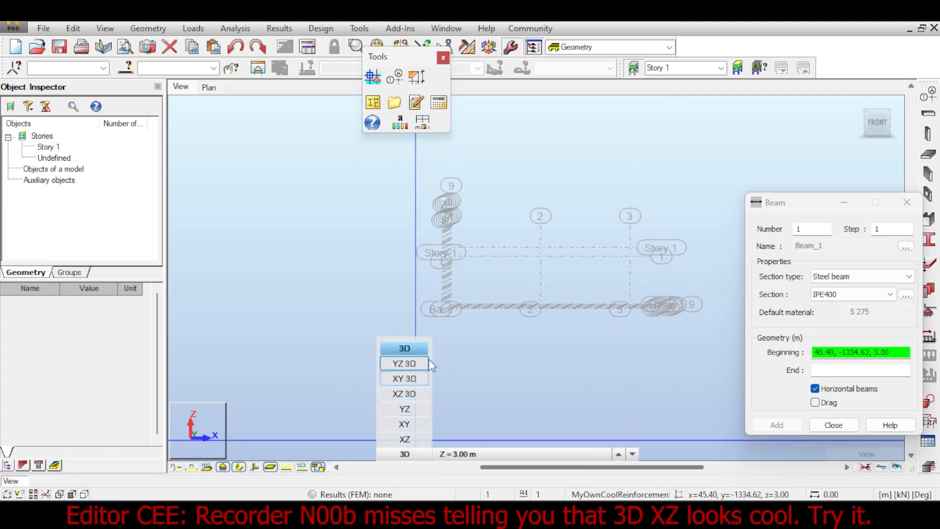
pyautogui.click(404, 439)
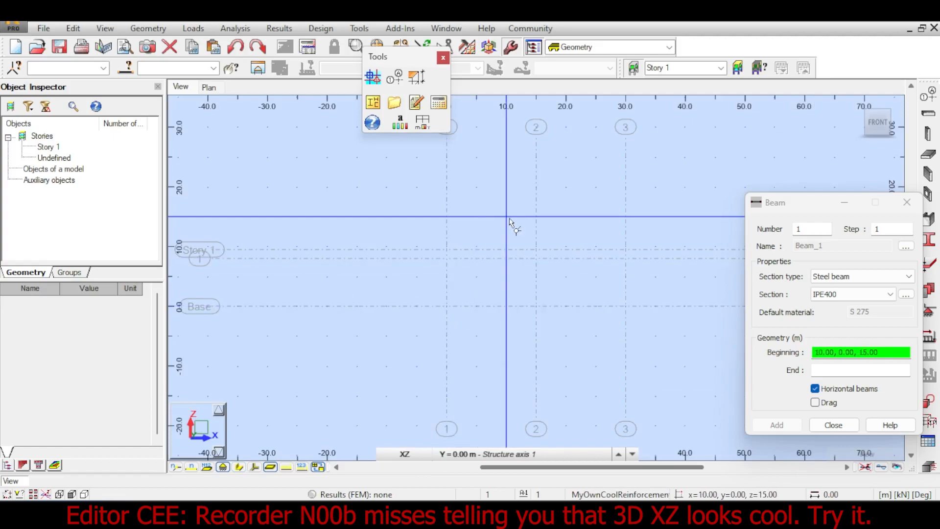
pyautogui.click(507, 454)
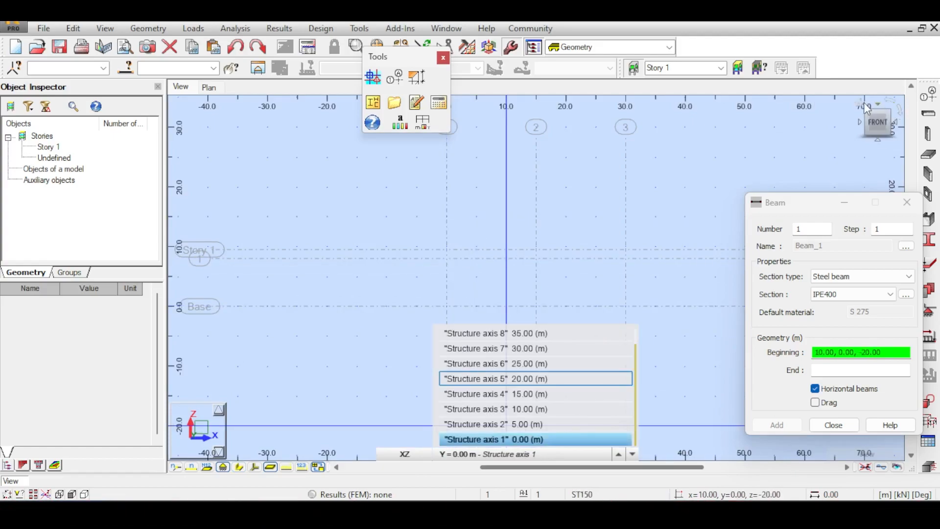
pyautogui.click(863, 104)
pyautogui.click(404, 453)
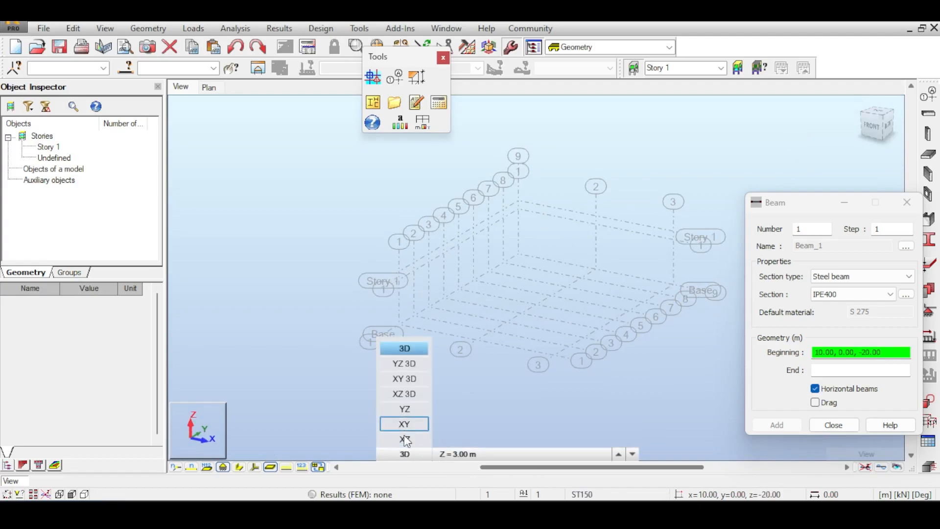
pyautogui.click(404, 439)
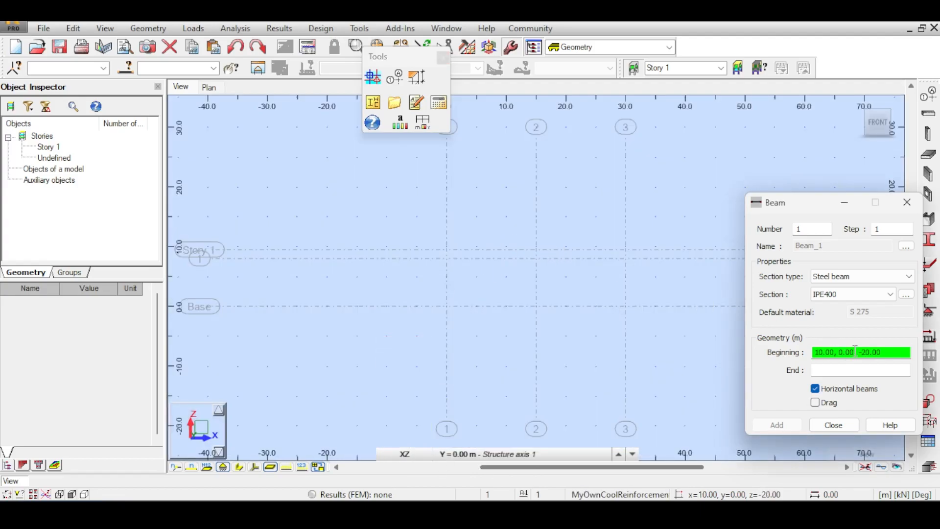
# - Draw two IPE400 beams through X 0, Z 8; X 15, Z 9.5; and X 30, Z 8, with Horizontal beams off and Drag on
pyautogui.scroll(3, 444, 230)
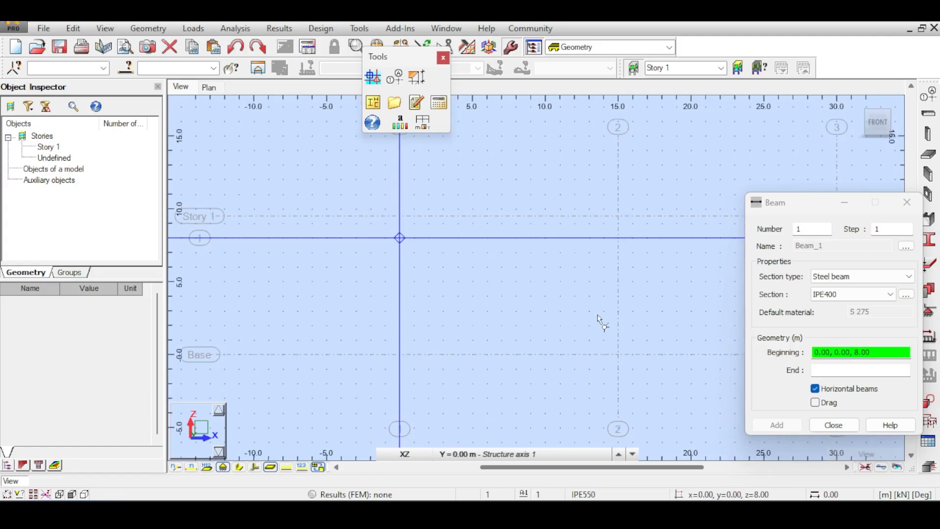
pyautogui.click(819, 389)
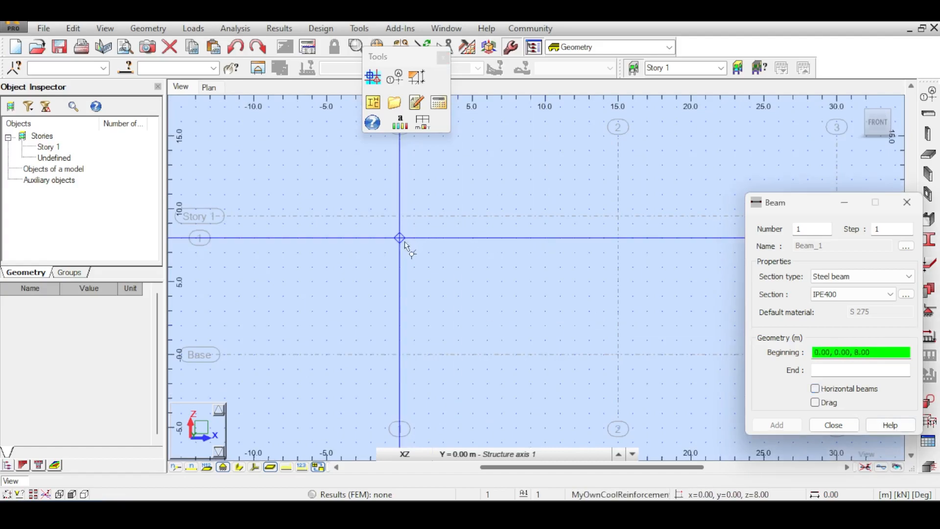
pyautogui.click(815, 402)
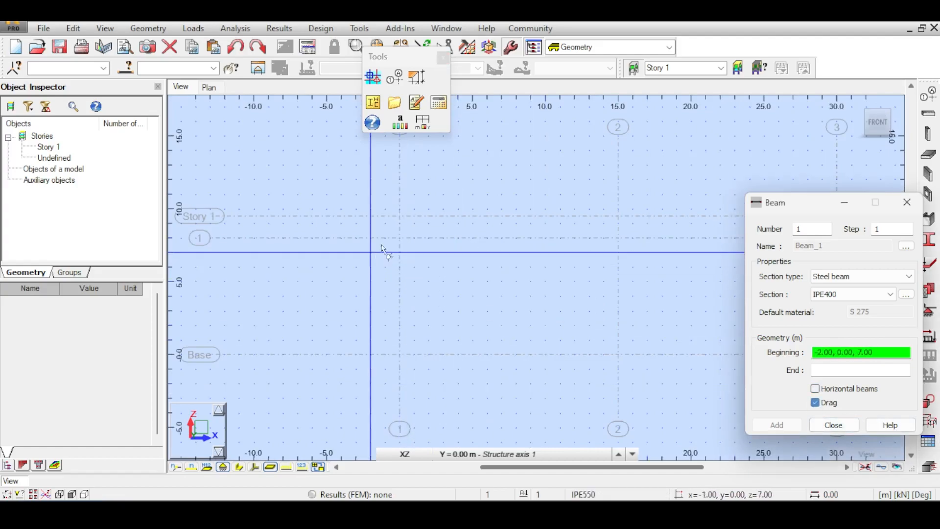
pyautogui.moveTo(379, 253); pyautogui.dragTo(269, 261, button='middle')
pyautogui.click(290, 247)
pyautogui.click(508, 225)
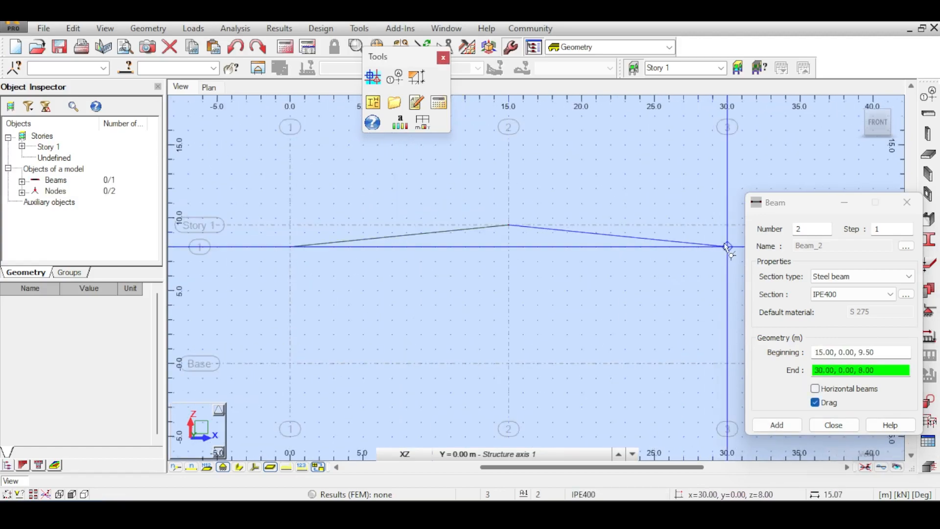
pyautogui.click(727, 247)
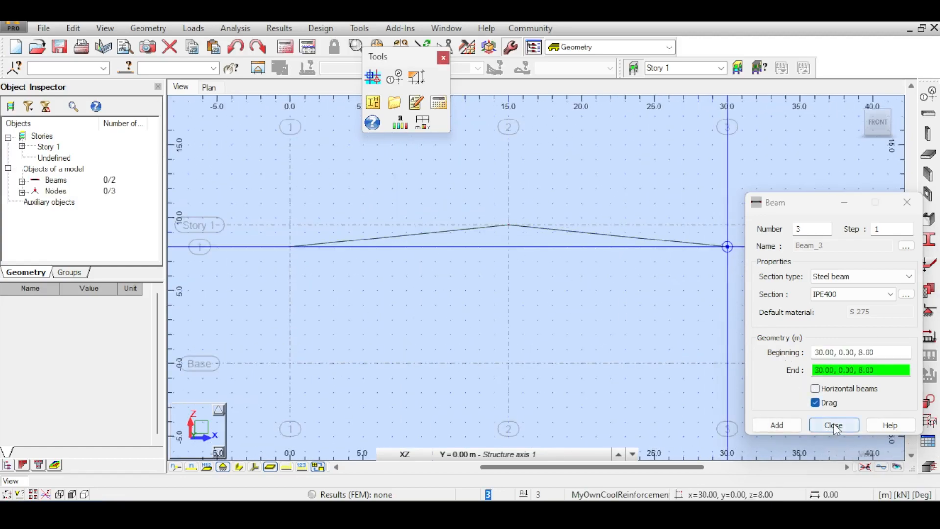
pyautogui.click(833, 425)
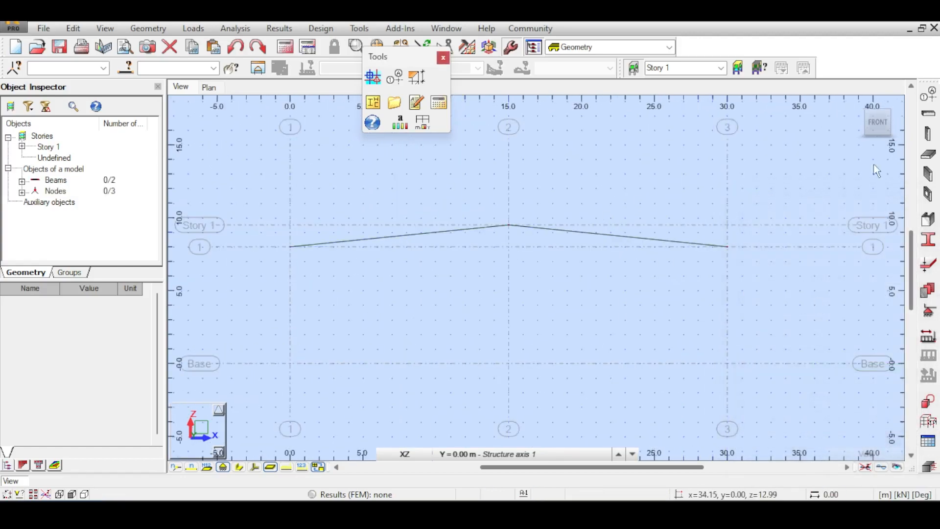
# - Add two downward IPE400 steel columns 8 m high beneath the outer beam ends at X = 0 and X = 30 m
pyautogui.click(927, 133)
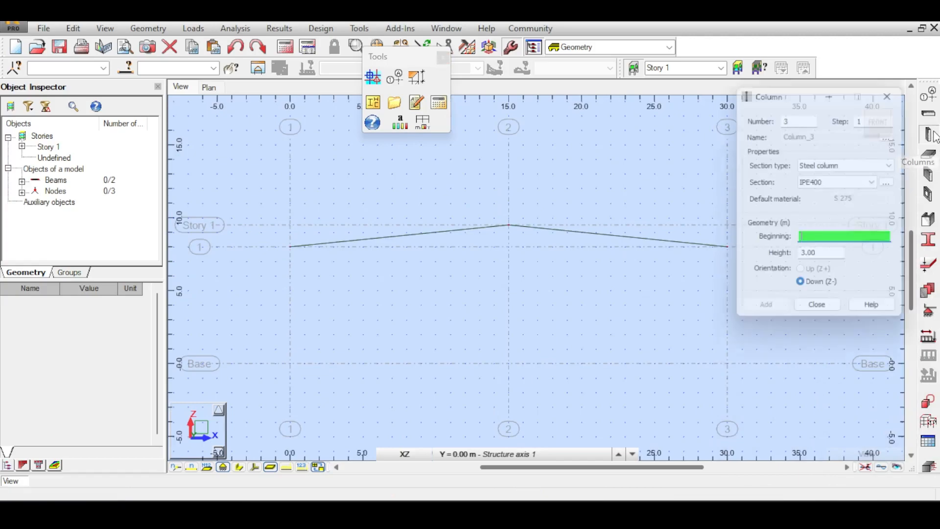
pyautogui.click(813, 256)
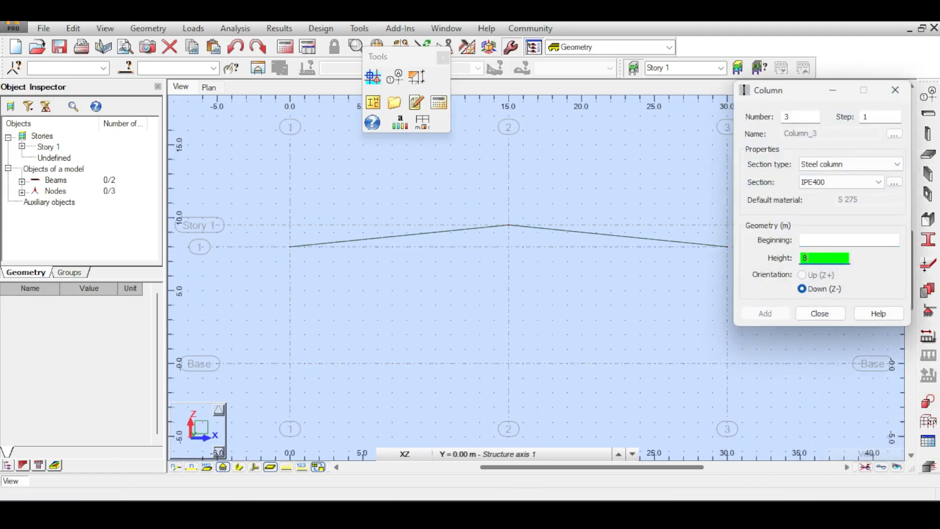
pyautogui.write('8')
pyautogui.click(827, 239)
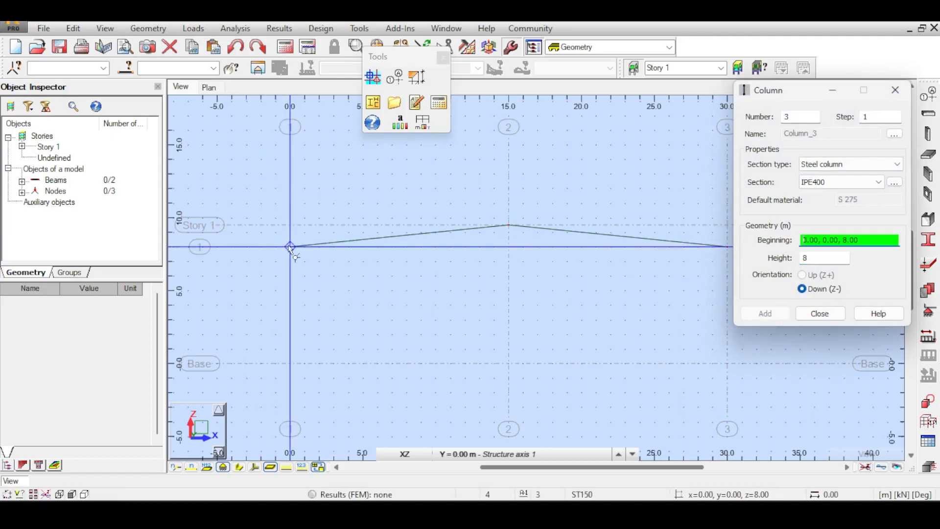
pyautogui.click(290, 247)
pyautogui.click(290, 247)
pyautogui.moveTo(710, 247); pyautogui.dragTo(453, 239, button='middle')
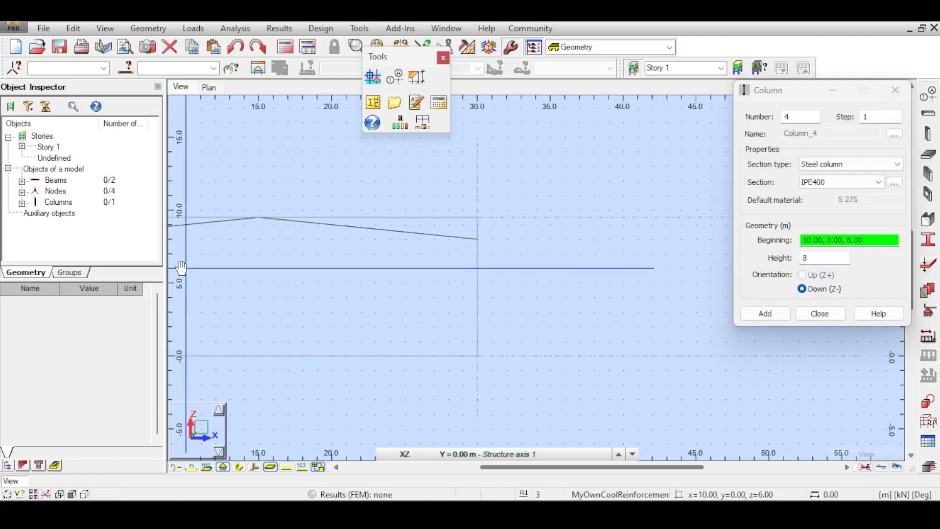
pyautogui.click(474, 240)
pyautogui.click(474, 240)
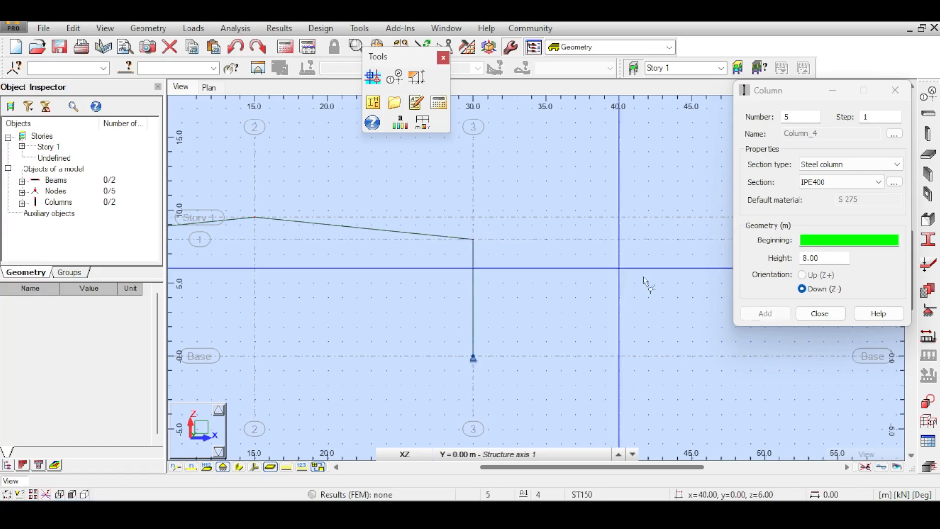
pyautogui.click(819, 312)
pyautogui.rightClick(536, 193)
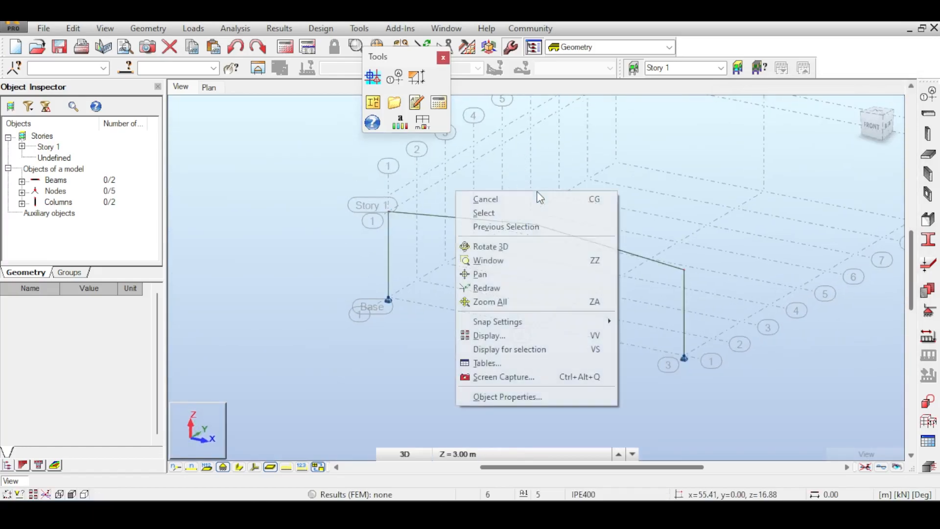
pyautogui.click(539, 199)
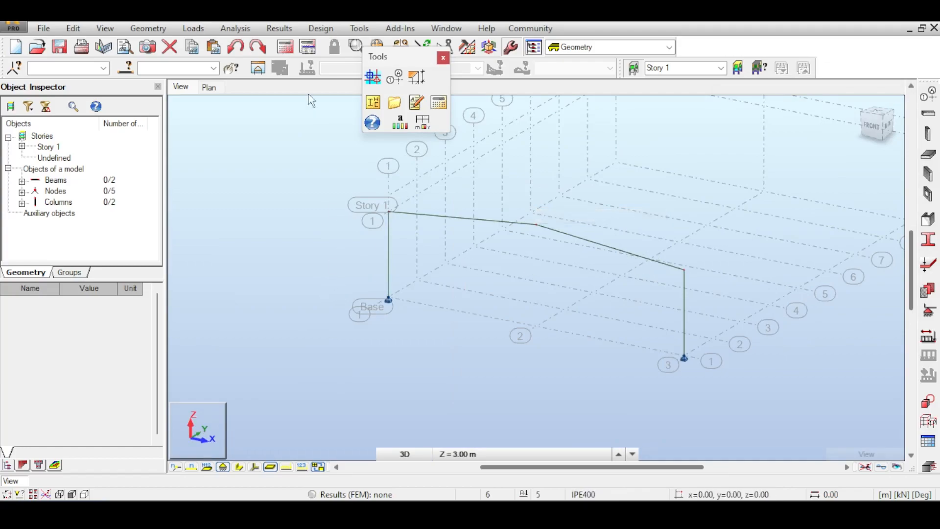
# - Run the structural calculations for the frame and close the calculation messages
pyautogui.click(443, 57)
pyautogui.click(285, 47)
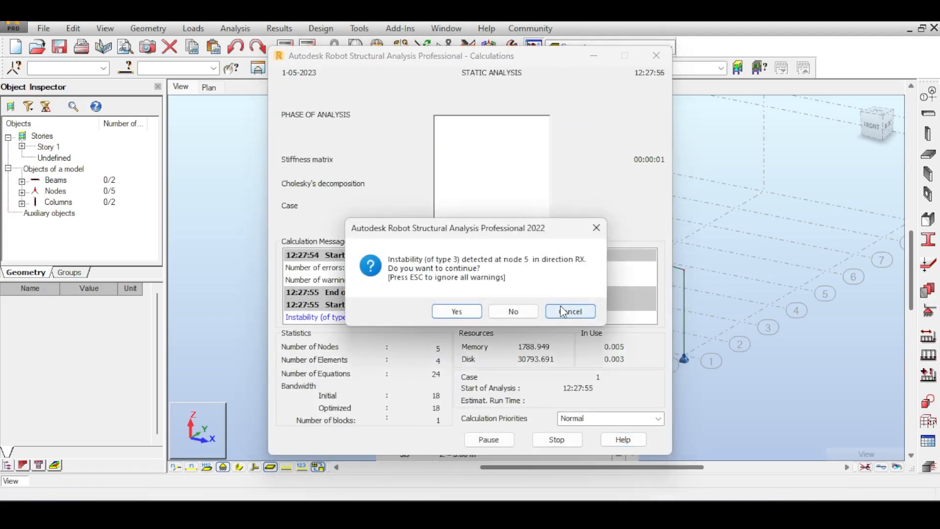
pyautogui.click(551, 314)
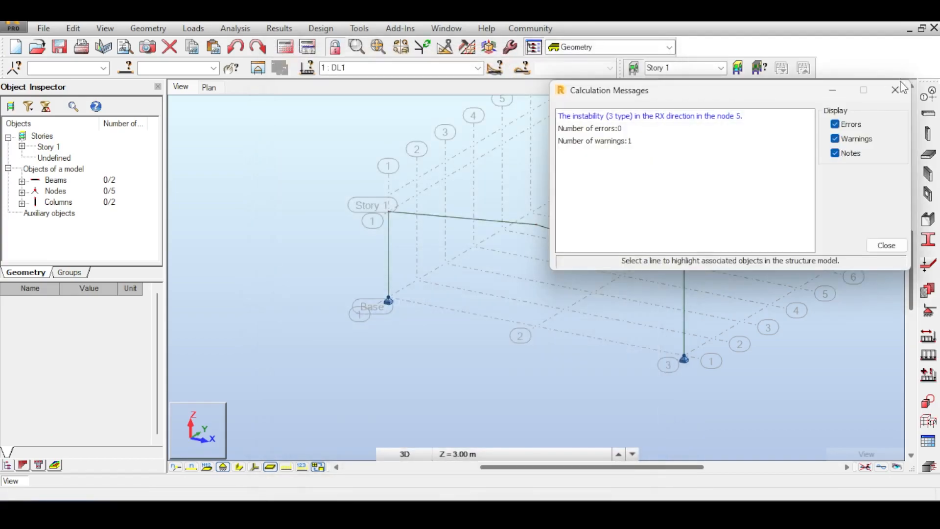
pyautogui.click(884, 245)
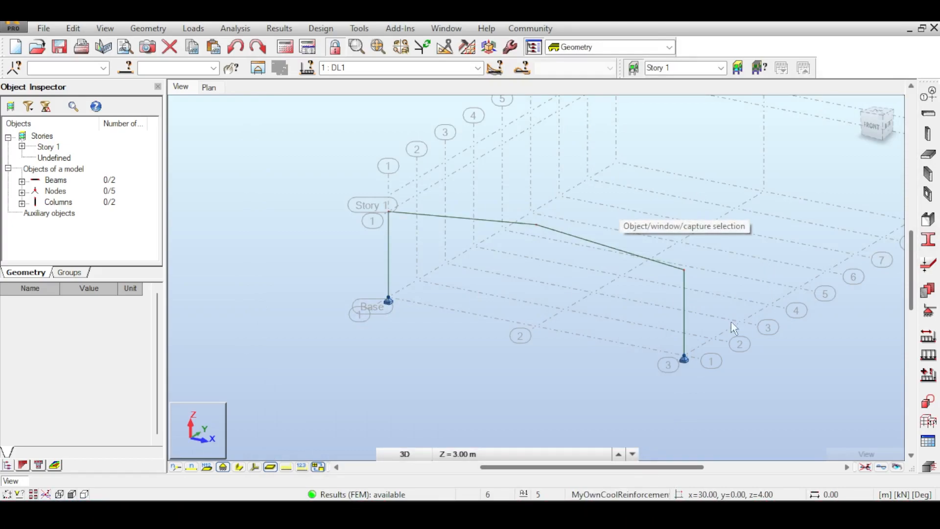
# - Assign the Fixed support to the base node of the column at X = 30 m and recalculate the structure
pyautogui.click(928, 312)
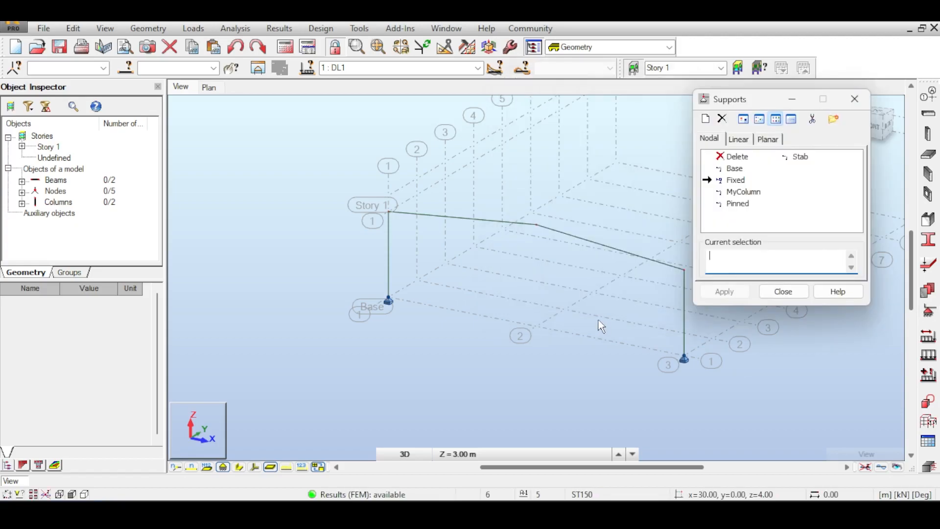
pyautogui.moveTo(647, 326); pyautogui.dragTo(755, 383)
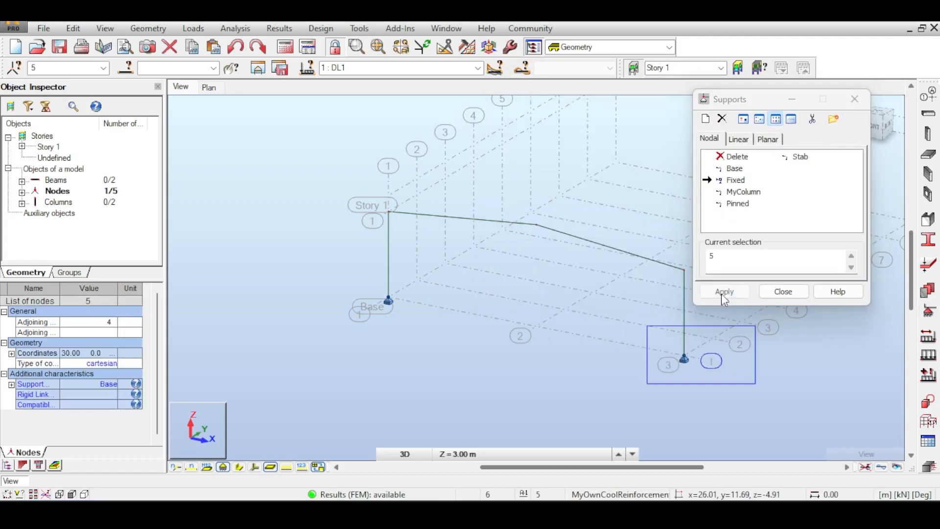
pyautogui.click(721, 290)
pyautogui.click(509, 292)
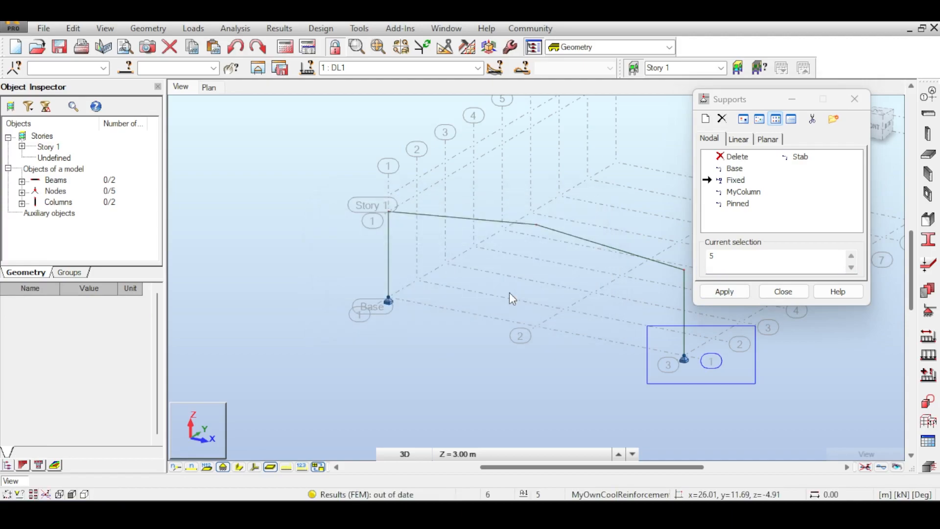
pyautogui.click(306, 68)
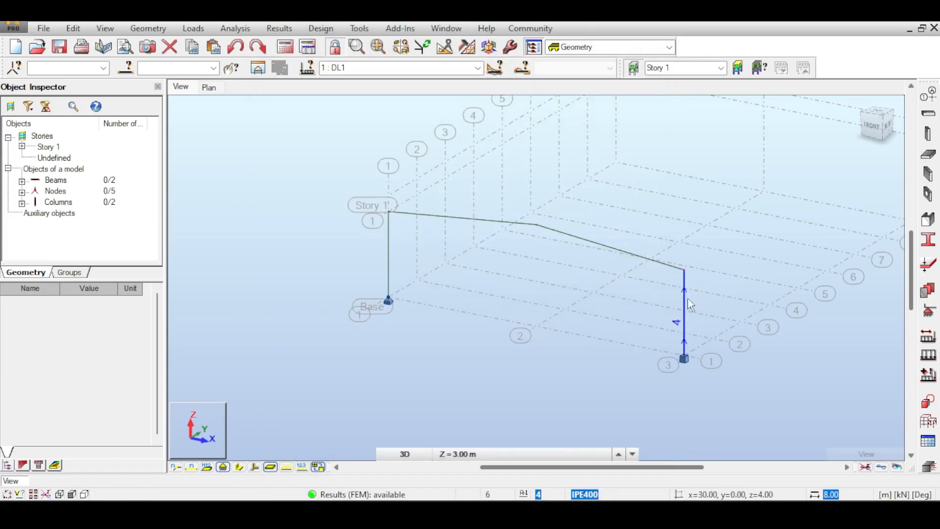
# - Display the My Moment diagram on the frame members and examine it at the column bases and beam joints
pyautogui.click(290, 27)
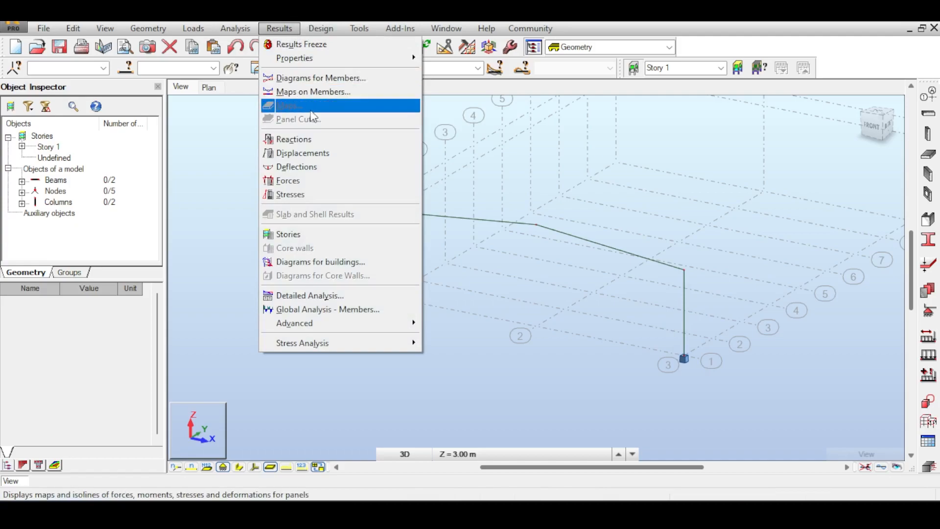
pyautogui.click(317, 75)
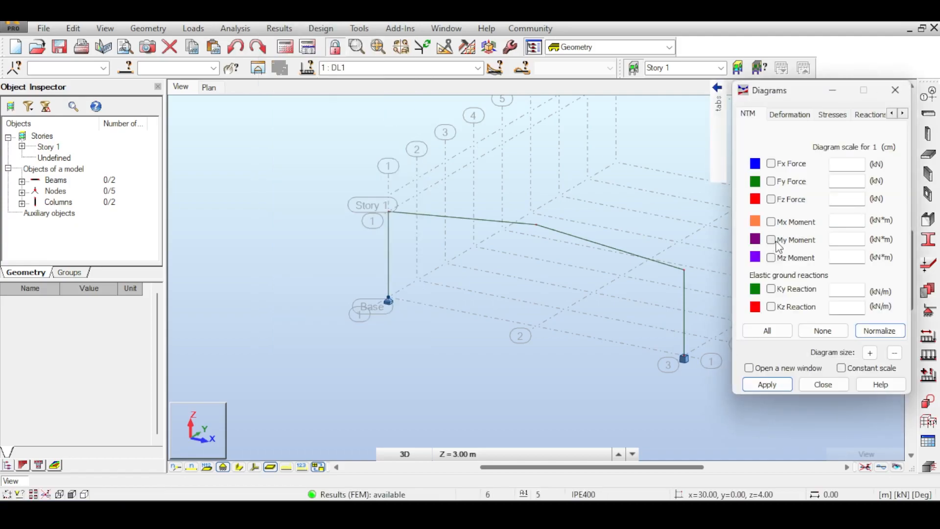
pyautogui.click(773, 240)
pyautogui.click(769, 384)
pyautogui.moveTo(594, 289); pyautogui.dragTo(513, 288, button='middle')
pyautogui.scroll(-1, 513, 289)
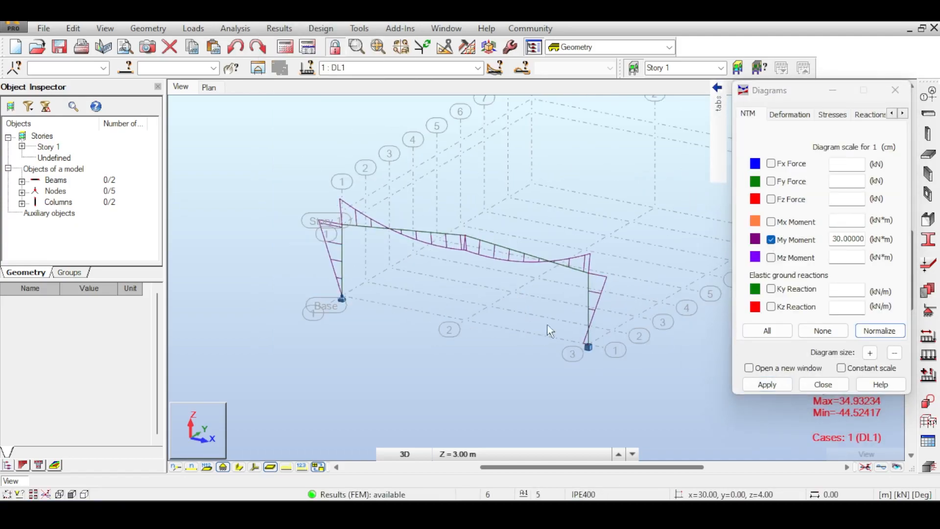
pyautogui.scroll(2, 590, 346)
pyautogui.scroll(-3, 590, 356)
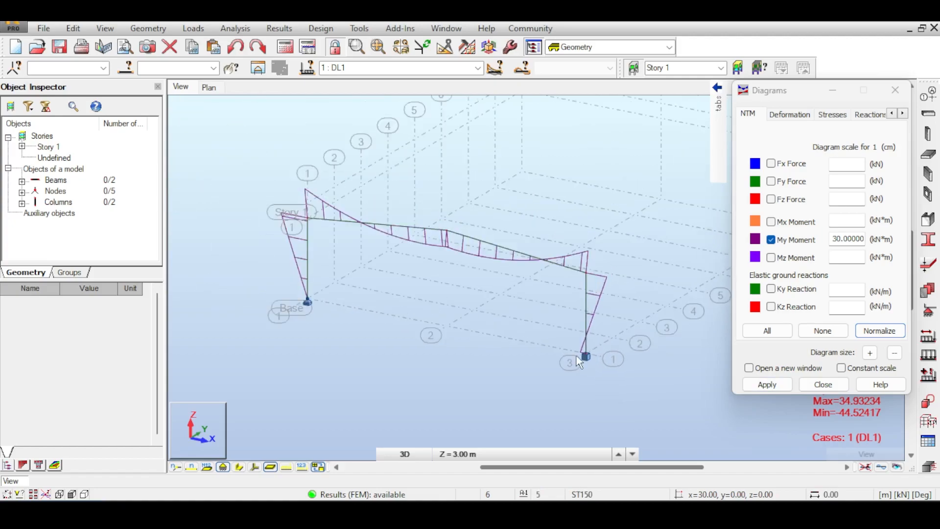
pyautogui.click(822, 385)
# - Inspect the support type assigned to the base node of the column at X = 30 m, leaving it as is
pyautogui.moveTo(540, 327); pyautogui.dragTo(599, 382)
pyautogui.click(932, 318)
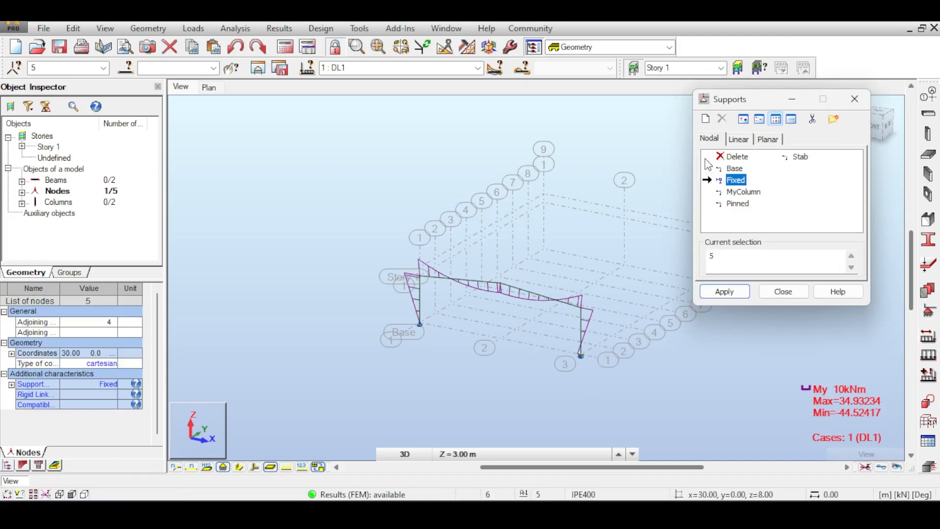
pyautogui.click(854, 99)
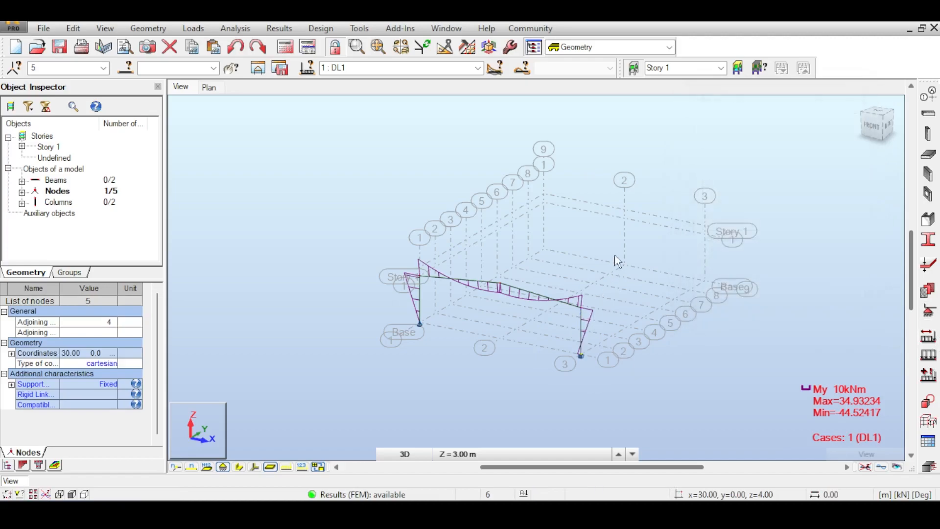
pyautogui.scroll(3, 617, 258)
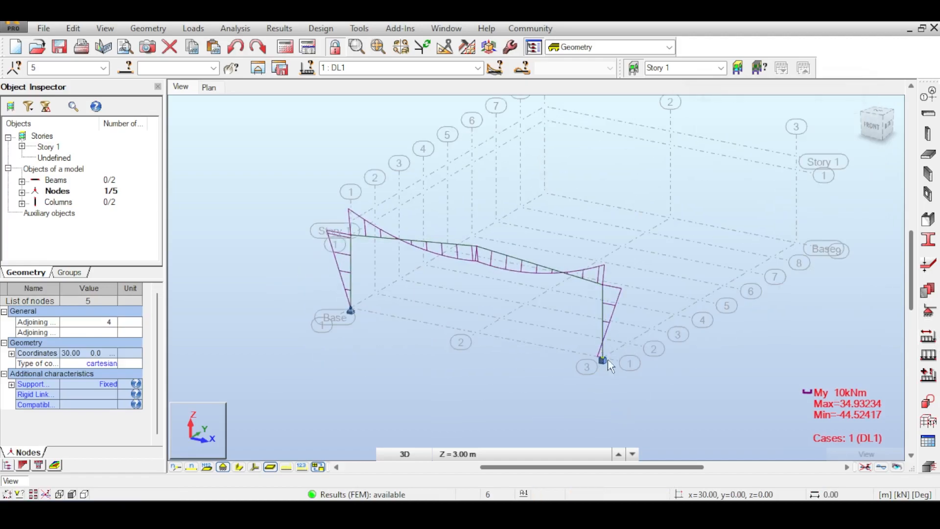
pyautogui.click(662, 244)
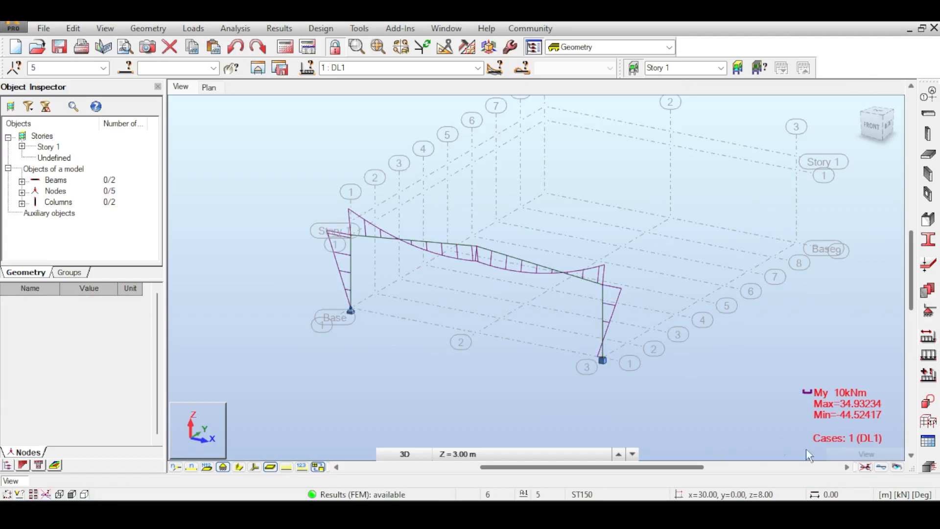
# - Hide the moment diagram so only the frame geometry and supports are displayed
pyautogui.click(865, 468)
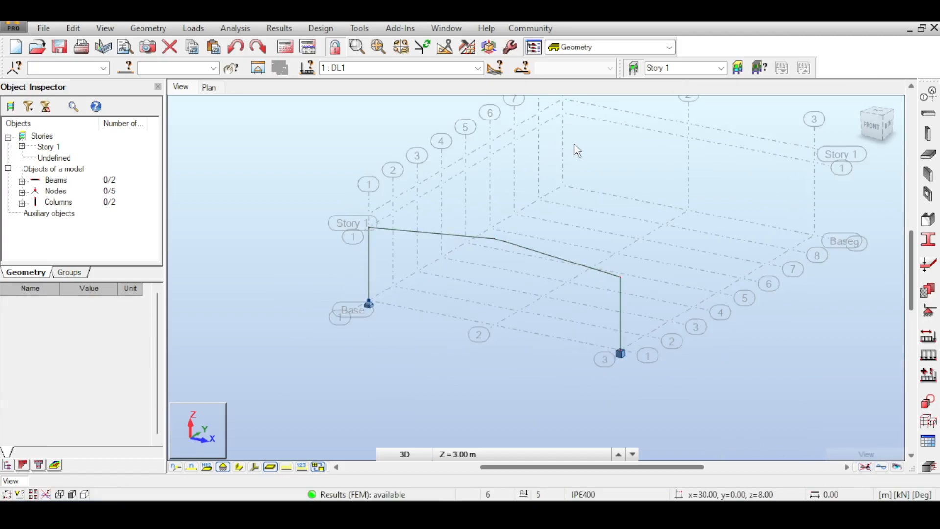
pyautogui.scroll(2, 710, 311)
pyautogui.scroll(-1, 595, 283)
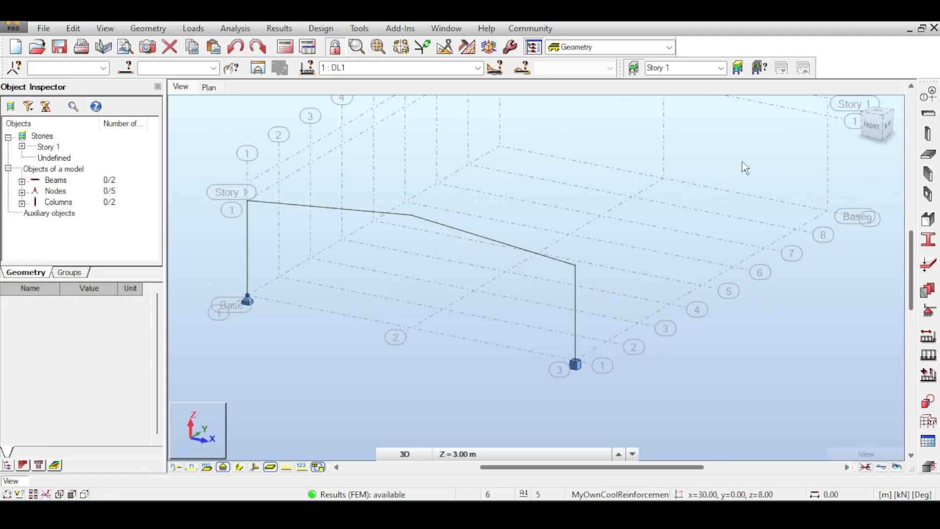
# - Examine the column at X = 30 m from its fixed base up to the beam joint
pyautogui.scroll(-1, 694, 205)
pyautogui.scroll(-1, 694, 211)
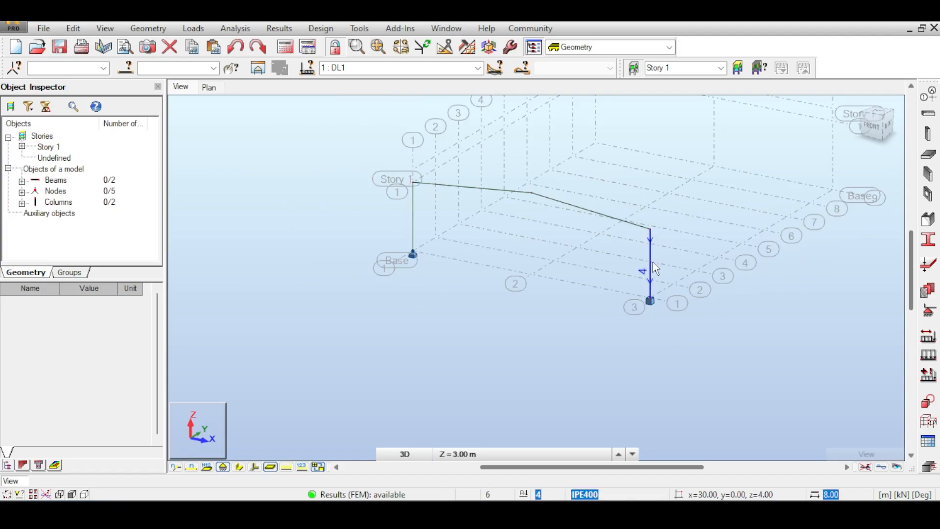
pyautogui.scroll(1, 656, 264)
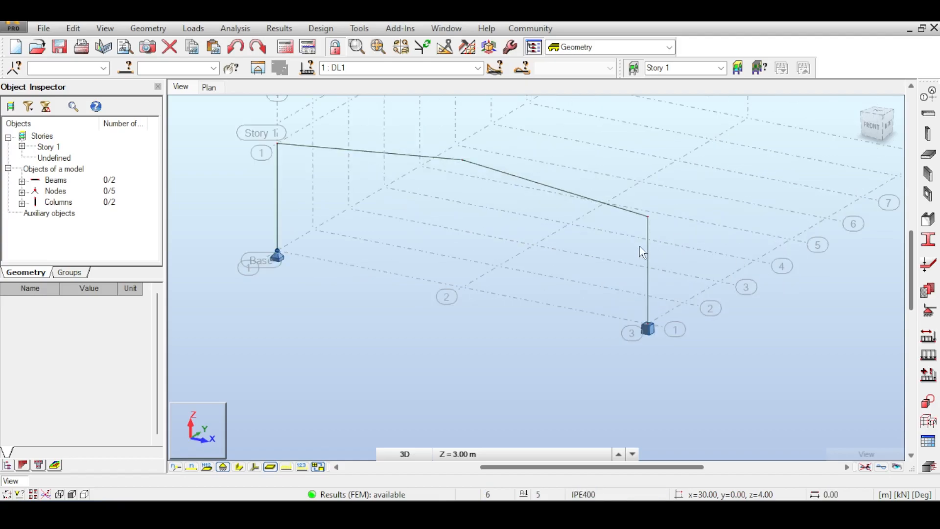
pyautogui.moveTo(567, 204); pyautogui.dragTo(591, 216, button='middle')
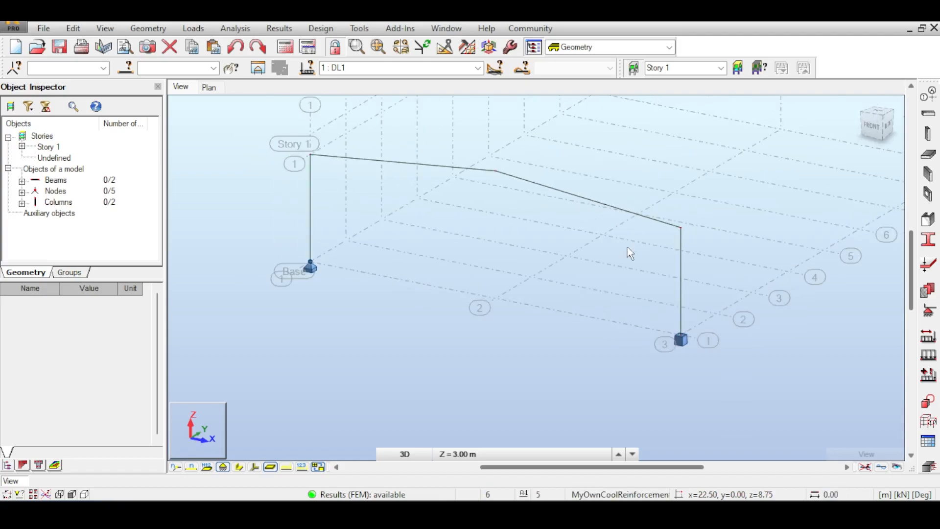
pyautogui.scroll(2, 627, 247)
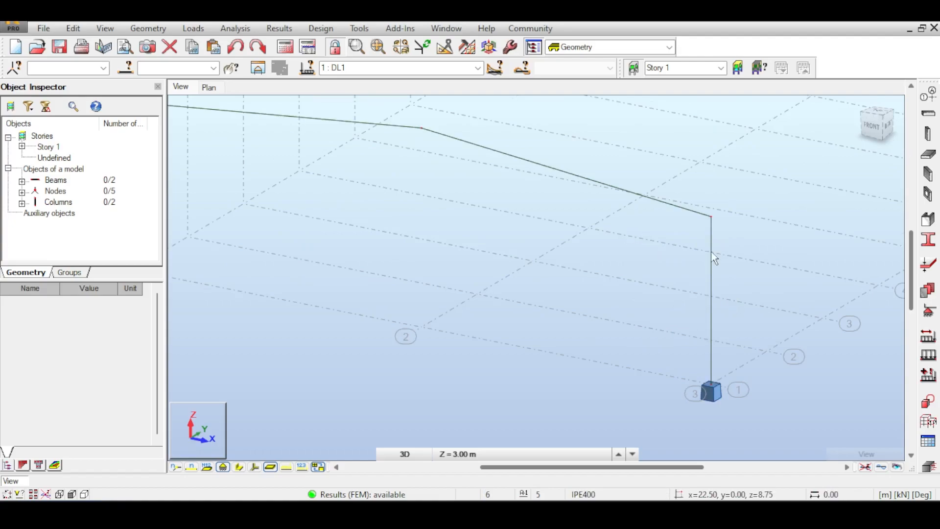
pyautogui.moveTo(718, 255); pyautogui.dragTo(673, 252, button='middle')
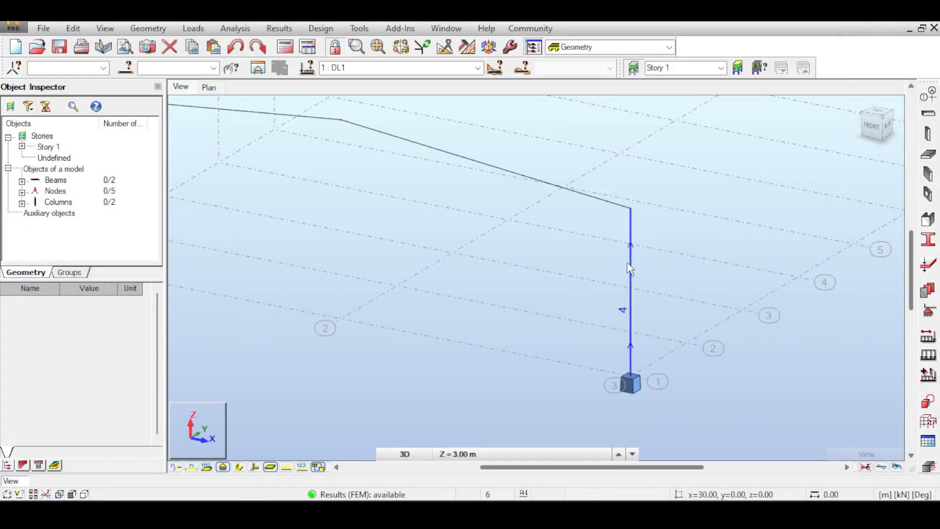
pyautogui.moveTo(636, 316); pyautogui.dragTo(663, 240, button='middle')
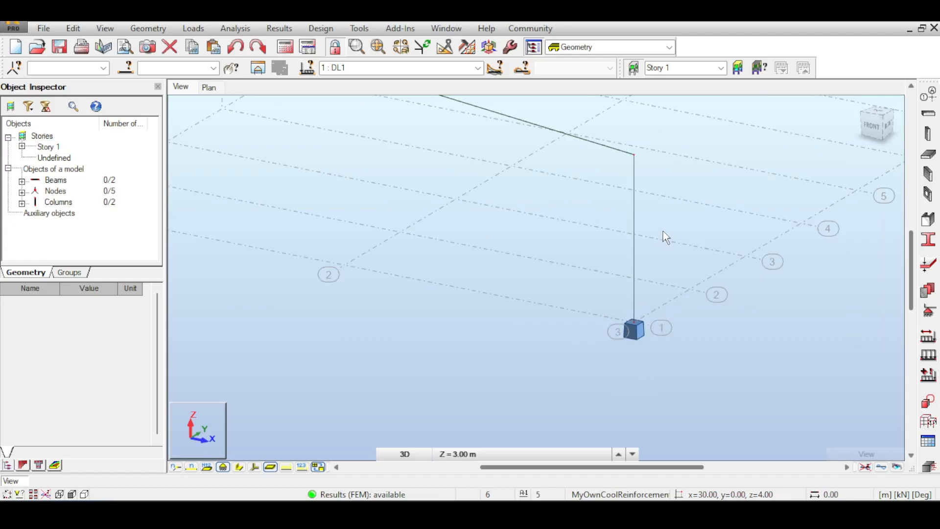
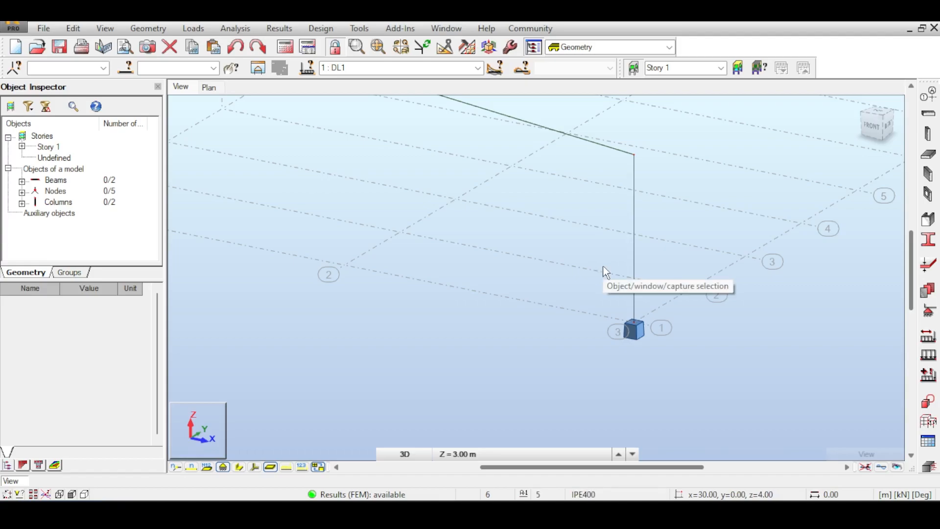
pyautogui.moveTo(603, 267); pyautogui.dragTo(594, 267, button='middle')
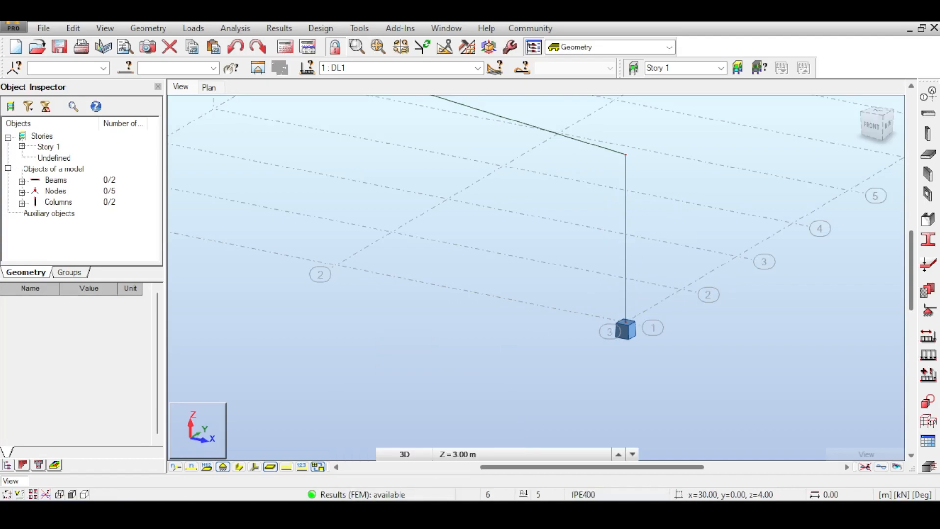
# - Divide the column at X = 30 m into 4 equal parts, generating nodes without splitting the member
pyautogui.scroll(-2, 465, 310)
pyautogui.moveTo(618, 257); pyautogui.dragTo(567, 269)
pyautogui.click(74, 28)
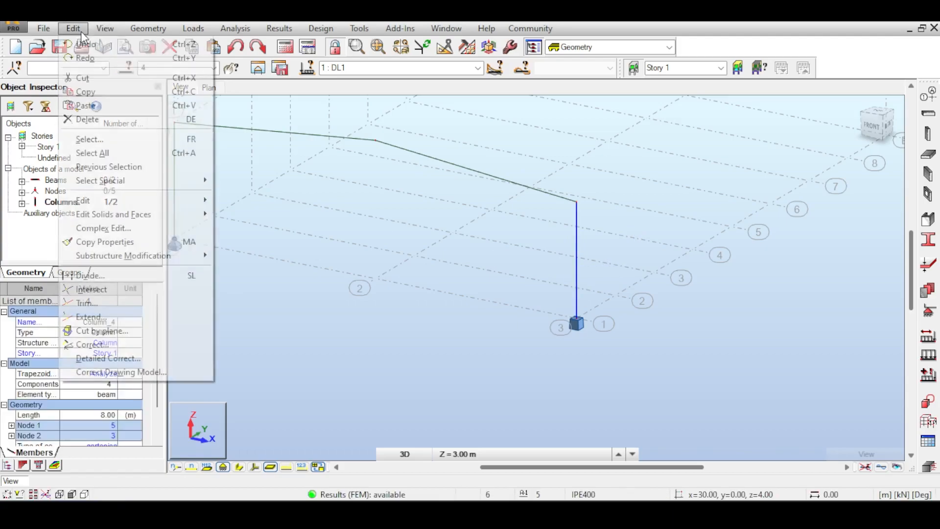
pyautogui.click(127, 275)
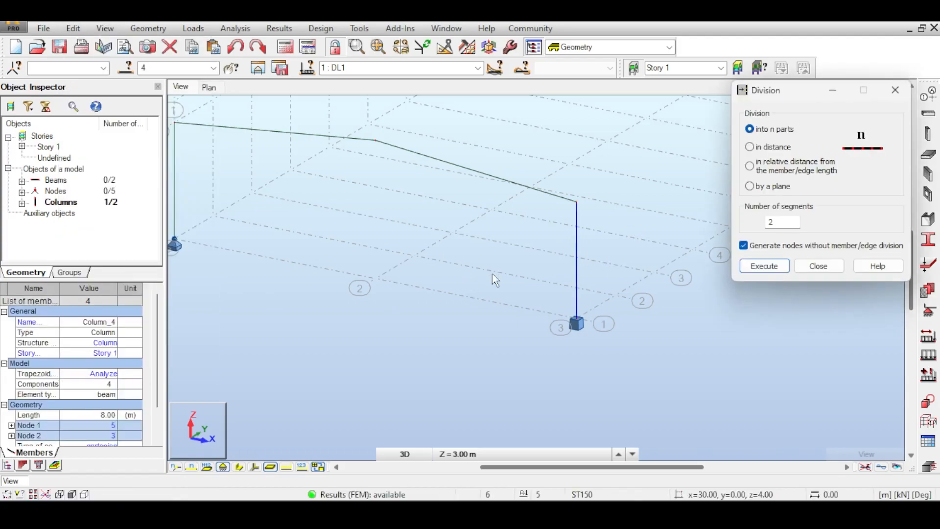
pyautogui.click(754, 147)
pyautogui.click(760, 131)
pyautogui.scroll(3, 641, 209)
pyautogui.moveTo(616, 255); pyautogui.dragTo(618, 196, button='middle')
pyautogui.scroll(-2, 609, 168)
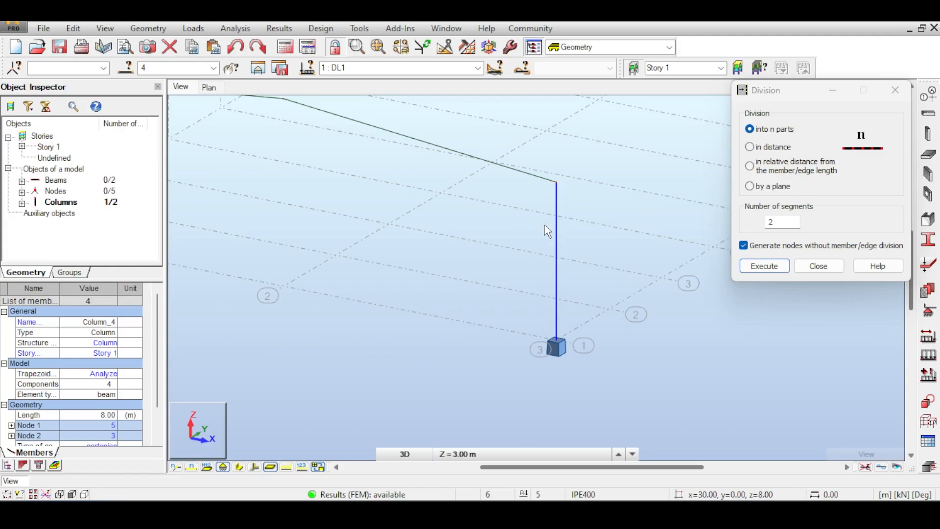
pyautogui.click(782, 222)
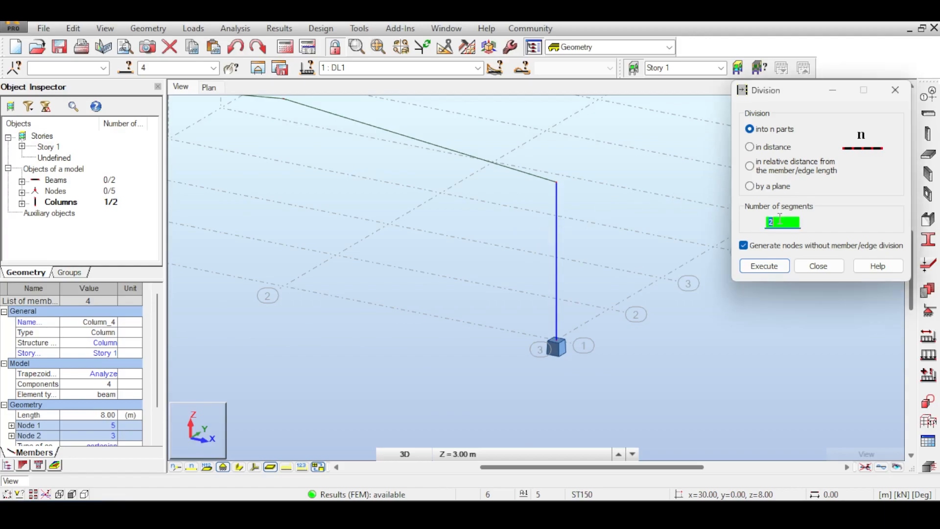
pyautogui.write('4')
pyautogui.press('Return')
pyautogui.click(515, 289)
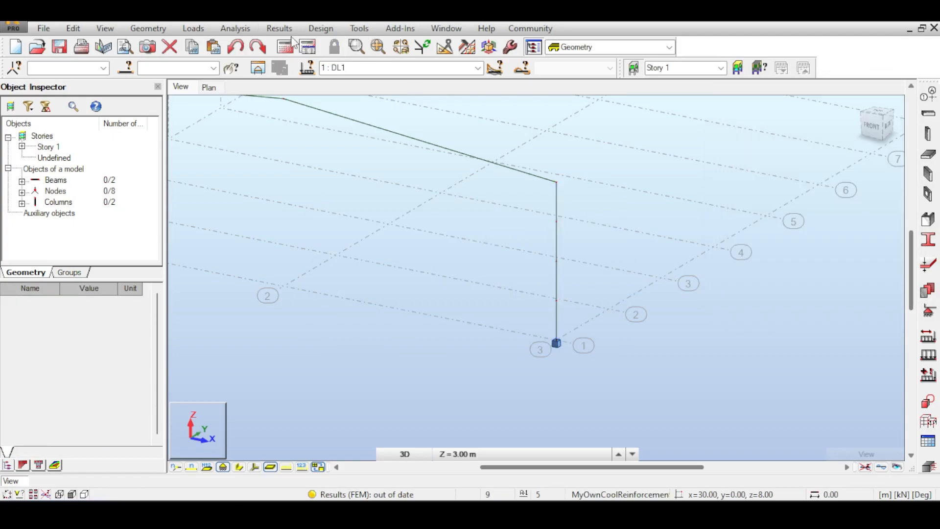
# - Dimension the spacing between the column nodes at Z = 2 m and Z = 4 m on the X = 30 m column
pyautogui.click(359, 28)
pyautogui.click(445, 116)
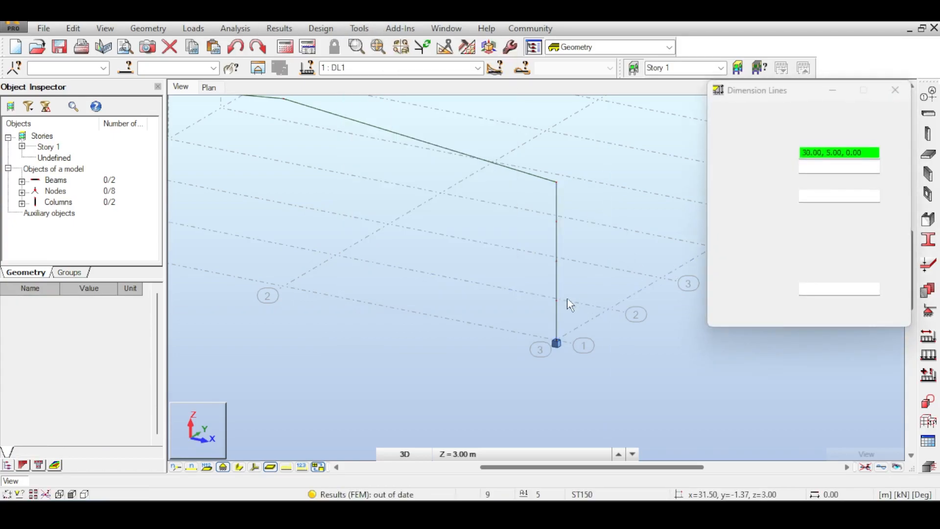
pyautogui.click(557, 300)
pyautogui.click(558, 269)
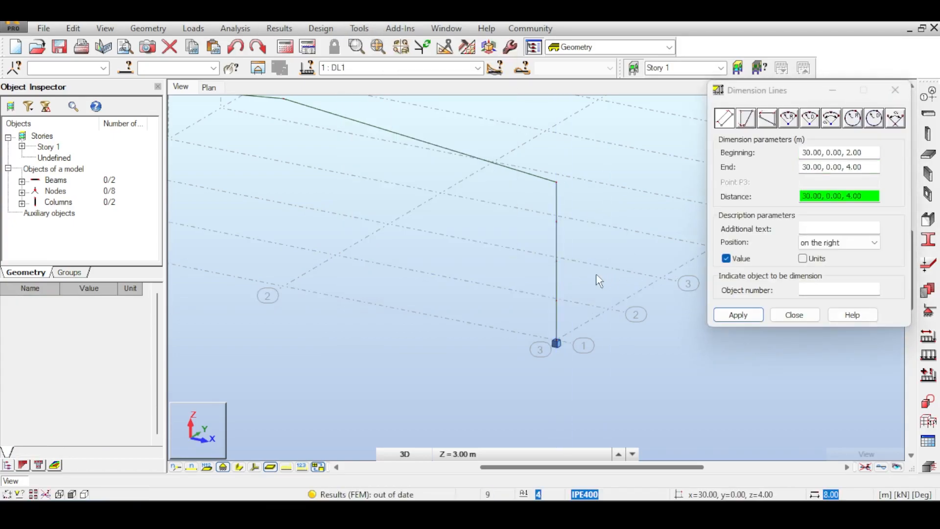
pyautogui.click(563, 296)
pyautogui.scroll(3, 562, 296)
pyautogui.scroll(-3, 561, 303)
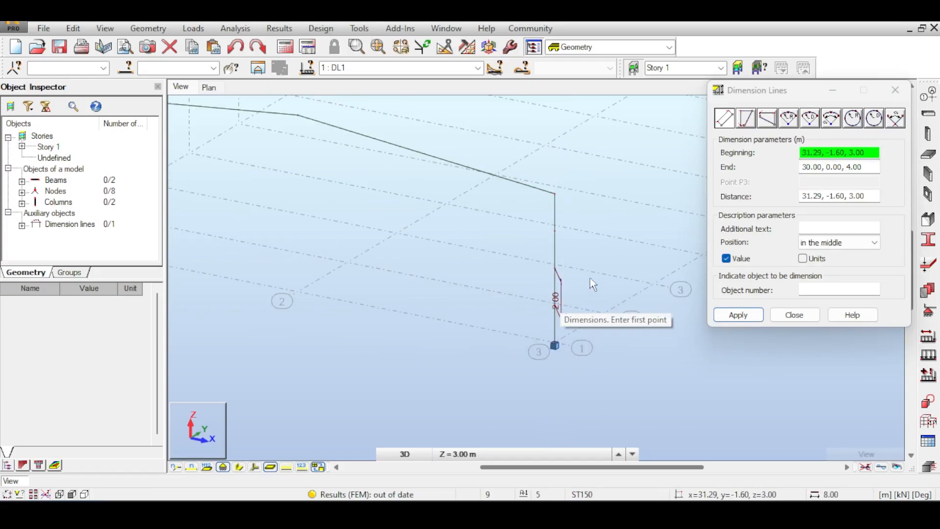
pyautogui.click(592, 239)
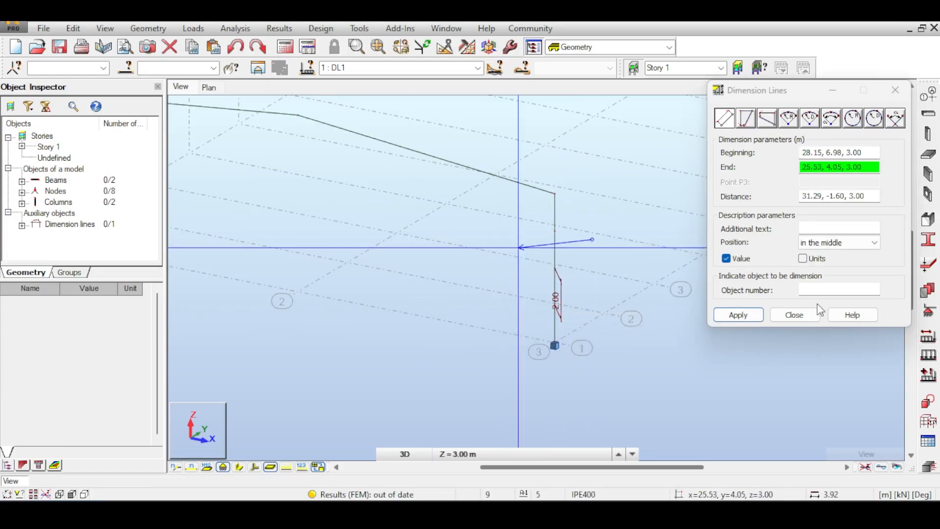
pyautogui.click(794, 314)
# - Select the pitched beam between the ridge and the X = 30 m column and dimension its sloped and horizontal lengths
pyautogui.moveTo(520, 176); pyautogui.dragTo(482, 212)
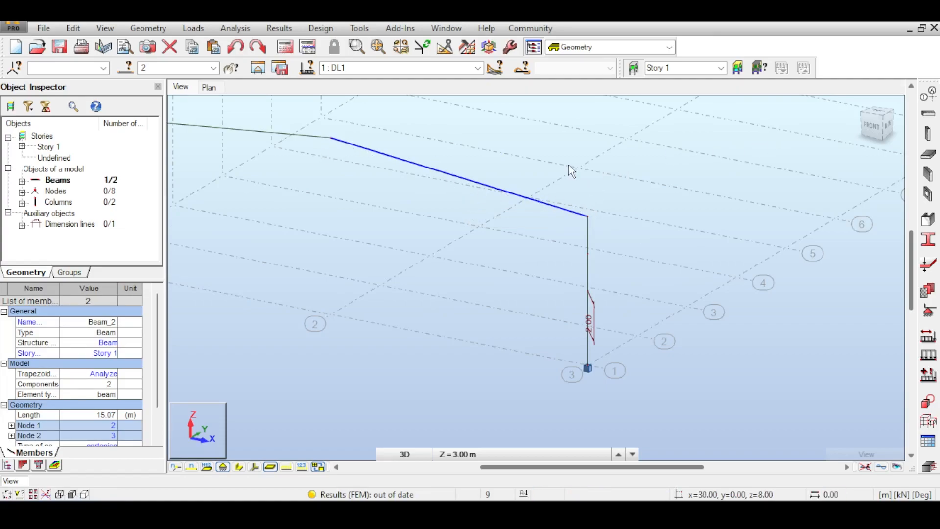
pyautogui.click(867, 128)
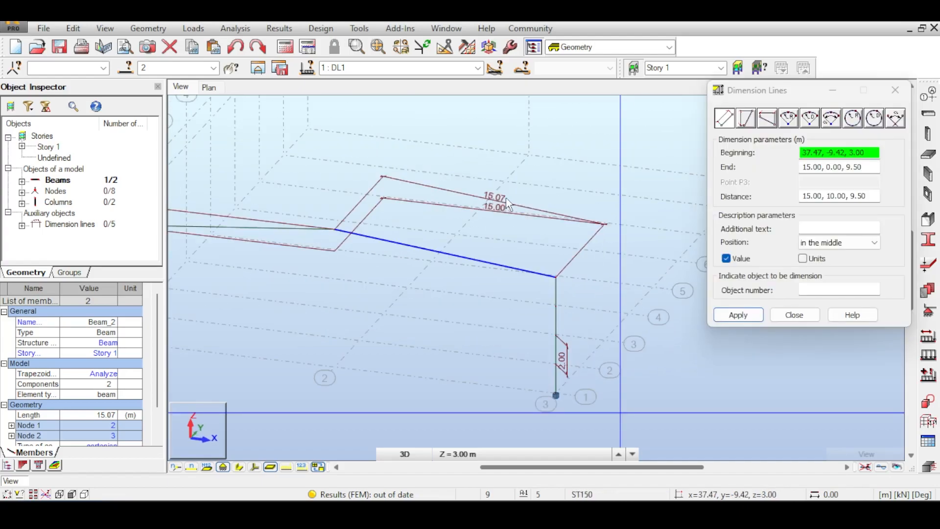
pyautogui.scroll(1, 509, 202)
pyautogui.scroll(-5, 509, 204)
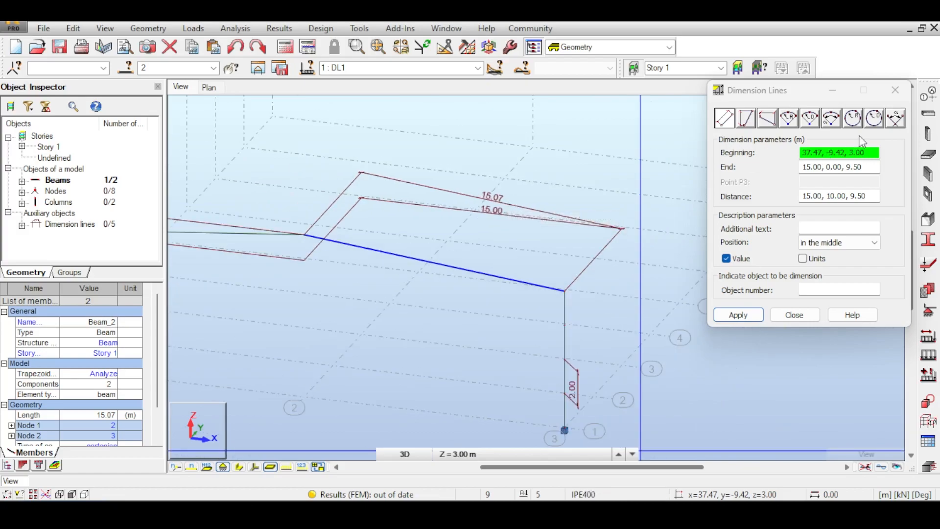
pyautogui.click(902, 93)
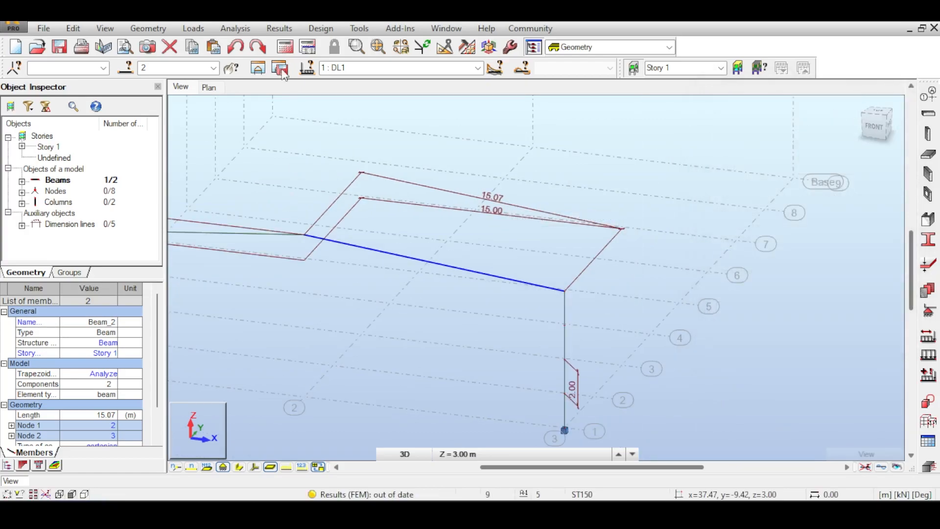
# - Divide the selected pitched beam into 8 segments, generating nodes without member division
pyautogui.click(202, 29)
pyautogui.click(173, 29)
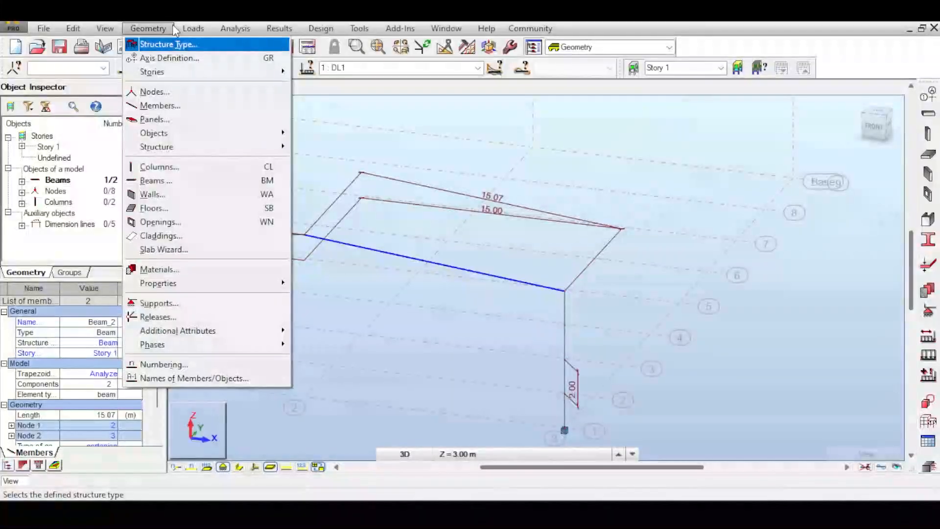
pyautogui.moveTo(73, 28)
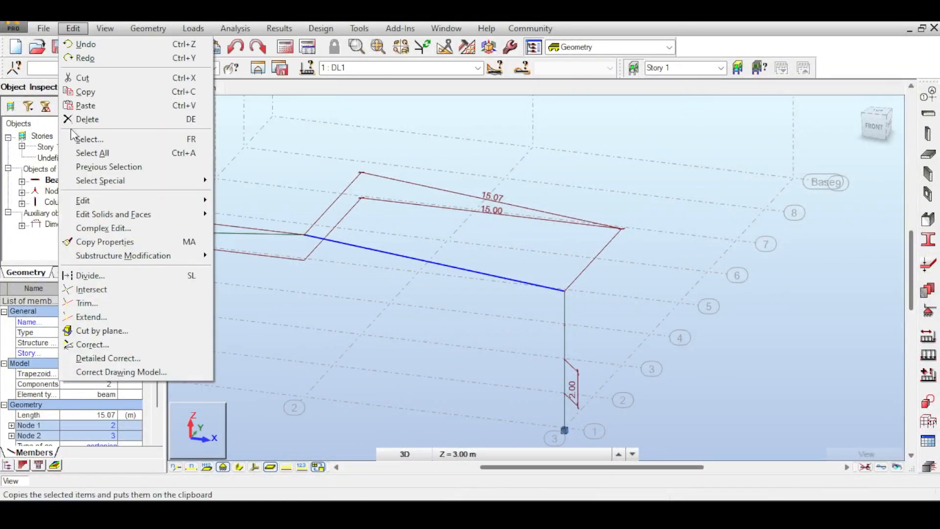
pyautogui.moveTo(72, 201)
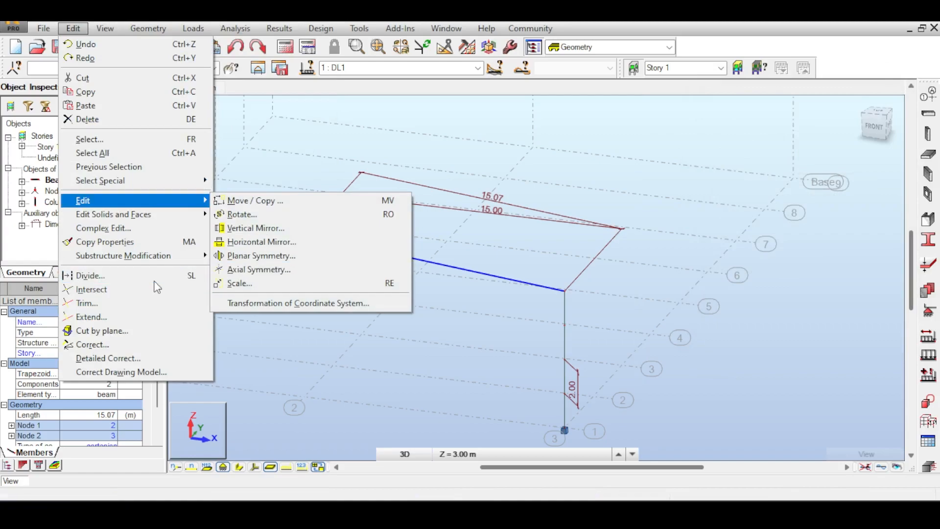
pyautogui.click(209, 278)
pyautogui.write('8')
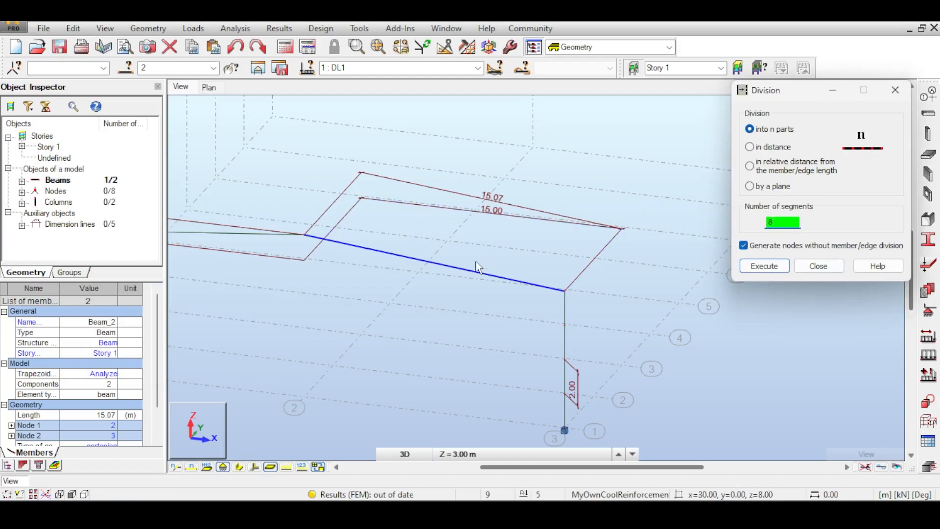
pyautogui.press('Return')
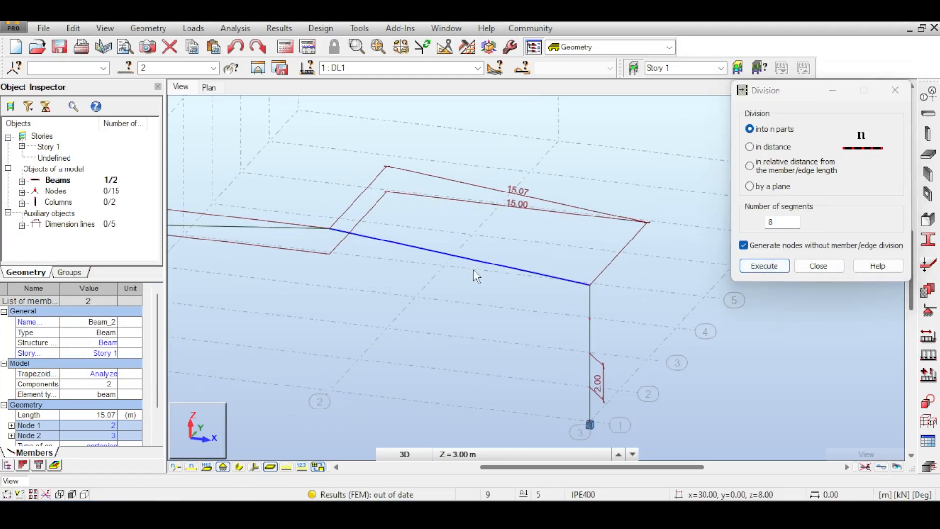
# - Divide the other pitched beam, between X = 0 and the ridge, into 8 segments with generated nodes
pyautogui.click(278, 228)
pyautogui.moveTo(249, 274); pyautogui.dragTo(380, 268, button='middle')
pyautogui.moveTo(303, 273); pyautogui.dragTo(409, 268, button='middle')
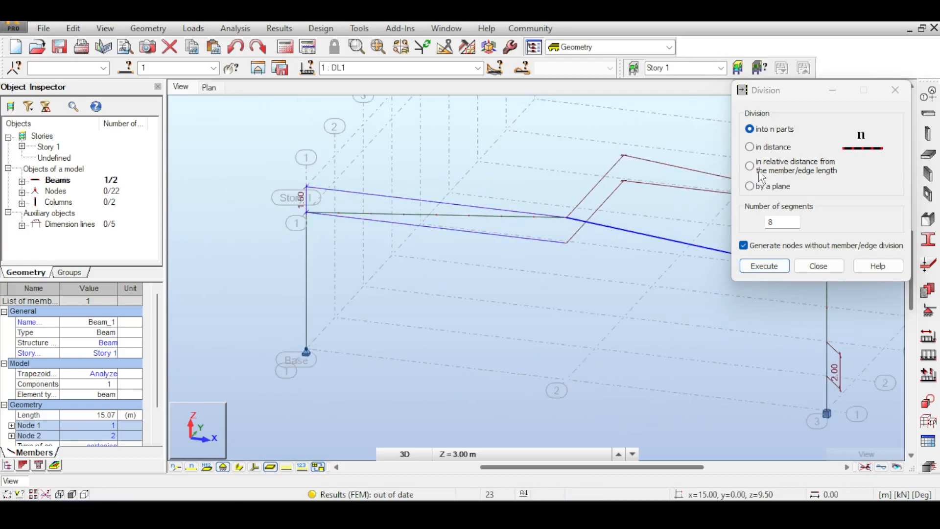
# - Divide the column at X = 0 into 4 segments with generated nodes and finish the division
pyautogui.doubleClick(775, 218)
pyautogui.click(306, 269)
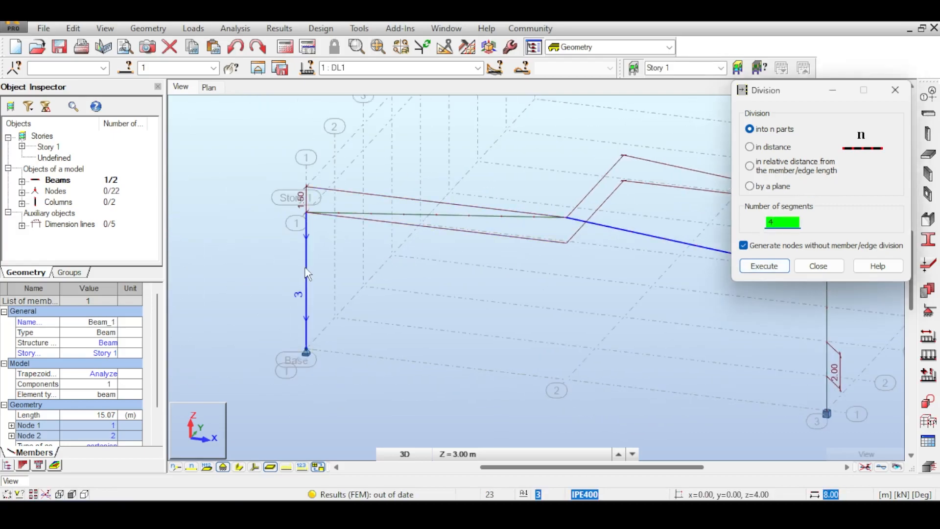
pyautogui.click(777, 264)
pyautogui.click(814, 261)
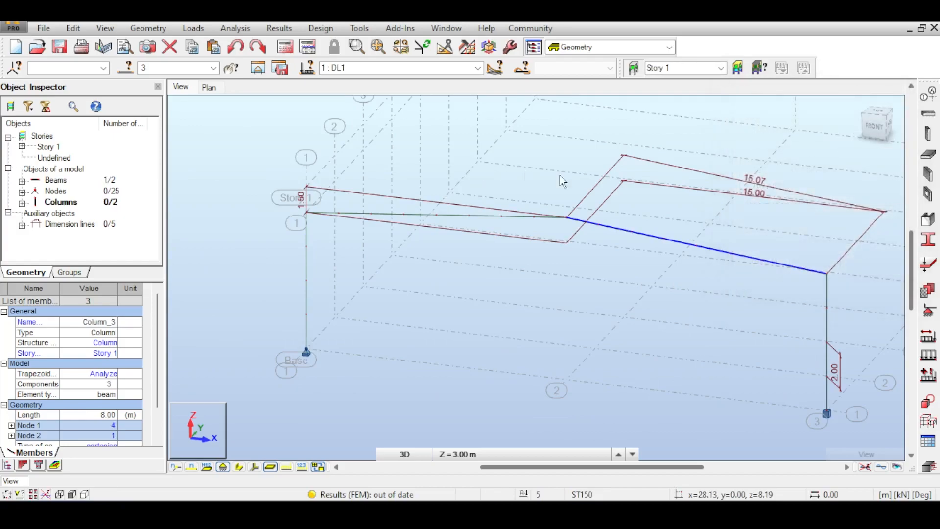
# - Clear the earlier dimension lines and dimension the spacing from the ridge node to the adjacent node on the beam toward X = 30 m
pyautogui.scroll(4, 685, 202)
pyautogui.scroll(-3, 779, 177)
pyautogui.moveTo(785, 174); pyautogui.dragTo(549, 152, button='middle')
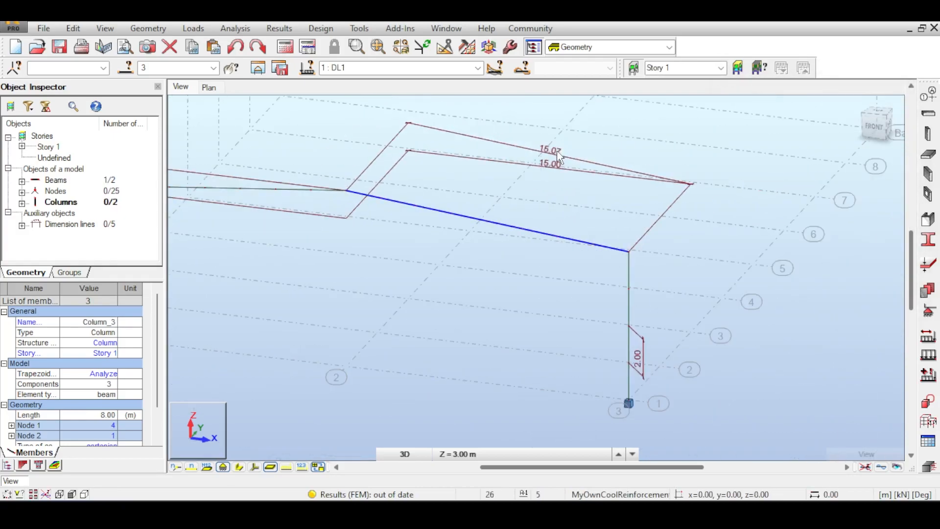
pyautogui.click(531, 168)
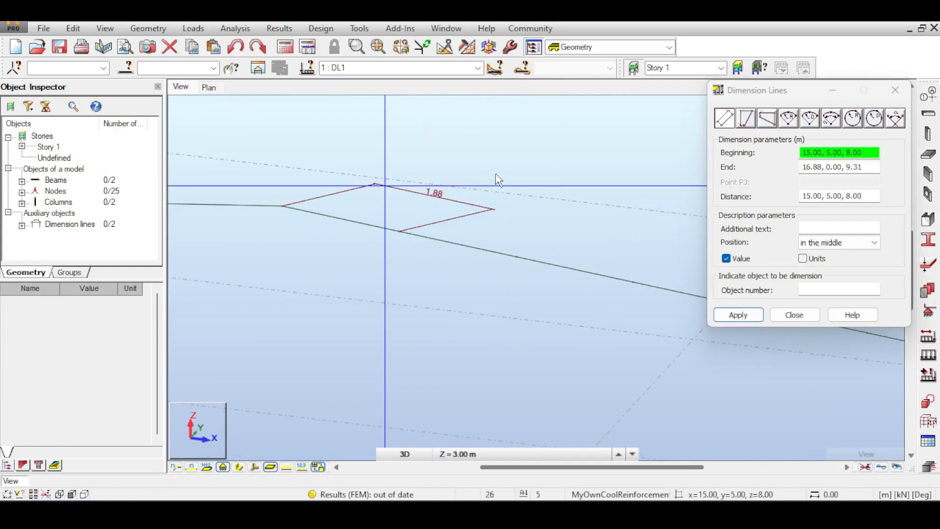
pyautogui.scroll(-2, 538, 205)
pyautogui.click(809, 316)
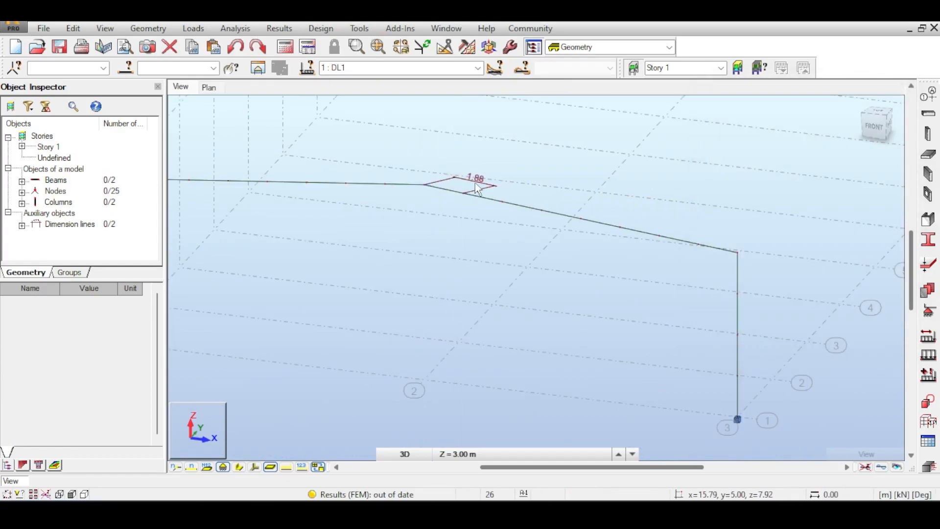
pyautogui.scroll(2, 732, 254)
pyautogui.scroll(2, 732, 254)
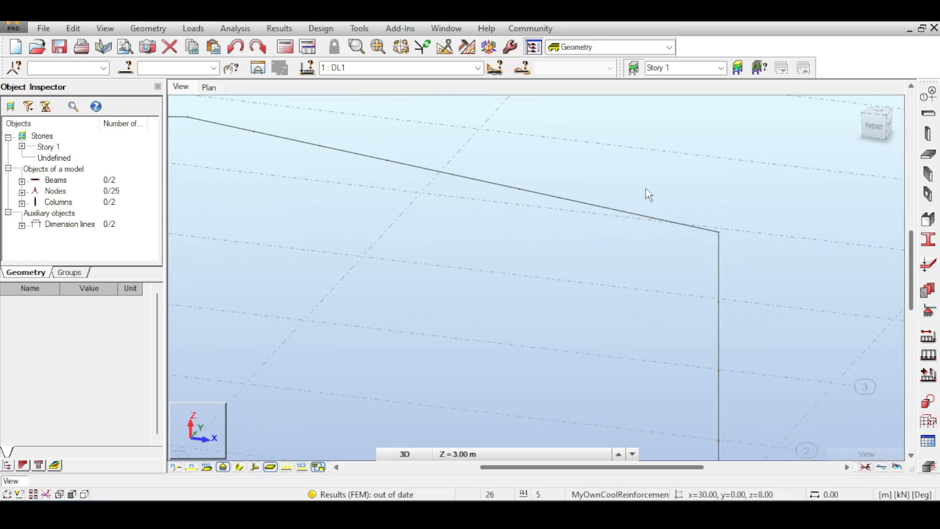
pyautogui.moveTo(673, 174); pyautogui.dragTo(638, 174, button='middle')
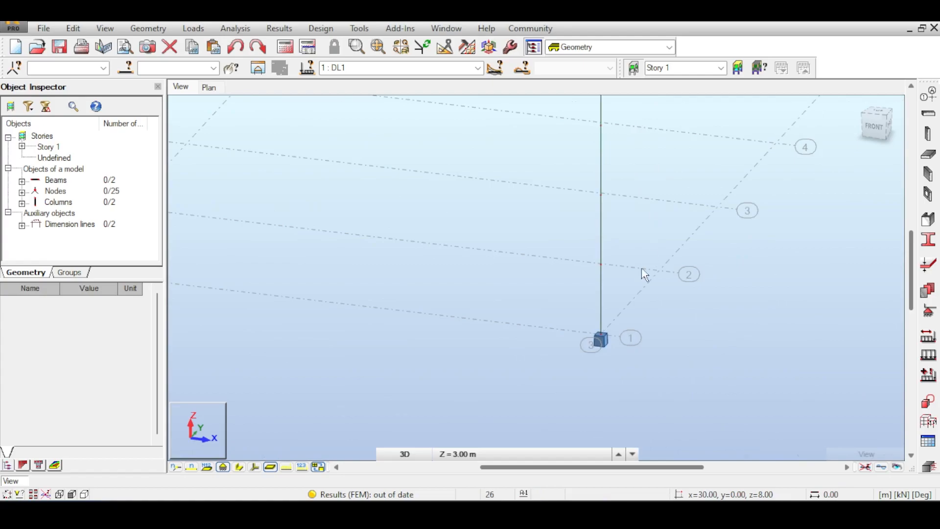
pyautogui.scroll(1, 632, 317)
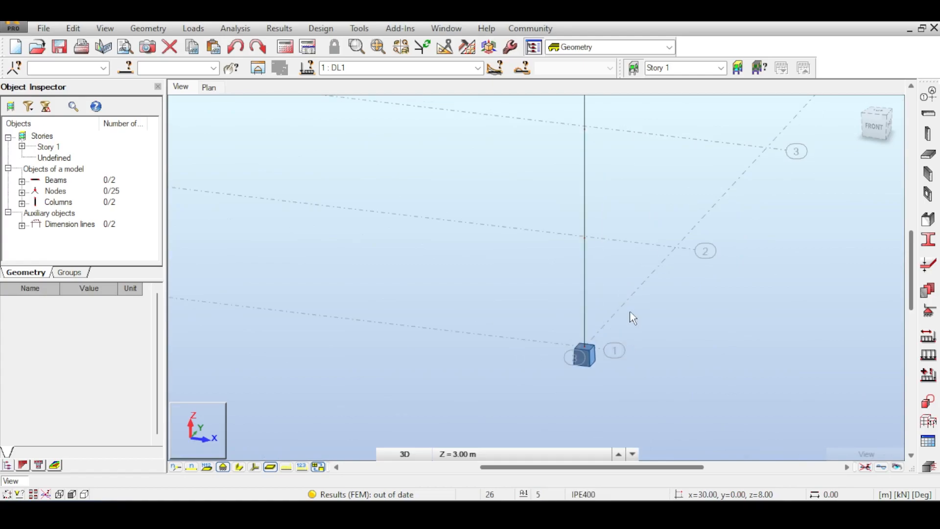
# - Examine the connecting members between the two parallel frames at the column bases and eave corner at X = 30 m
pyautogui.scroll(-5, 630, 312)
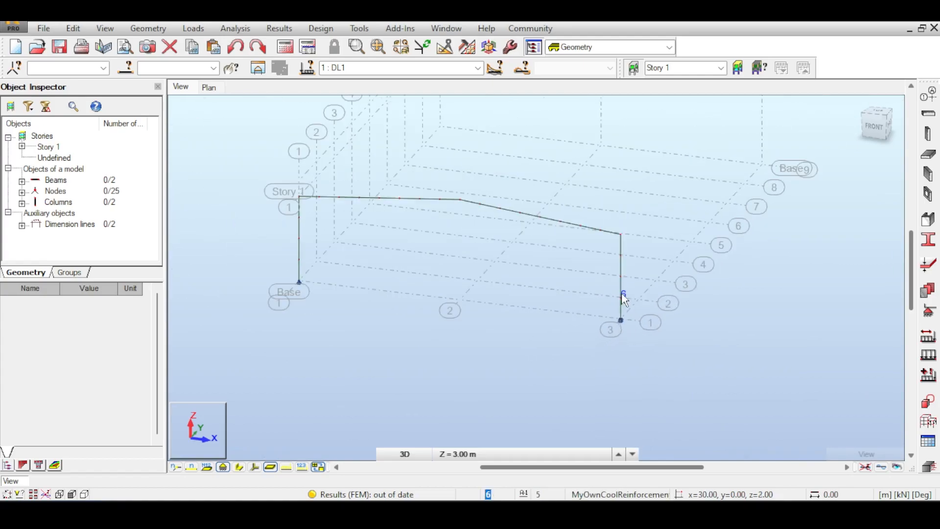
pyautogui.moveTo(264, 145); pyautogui.dragTo(386, 223)
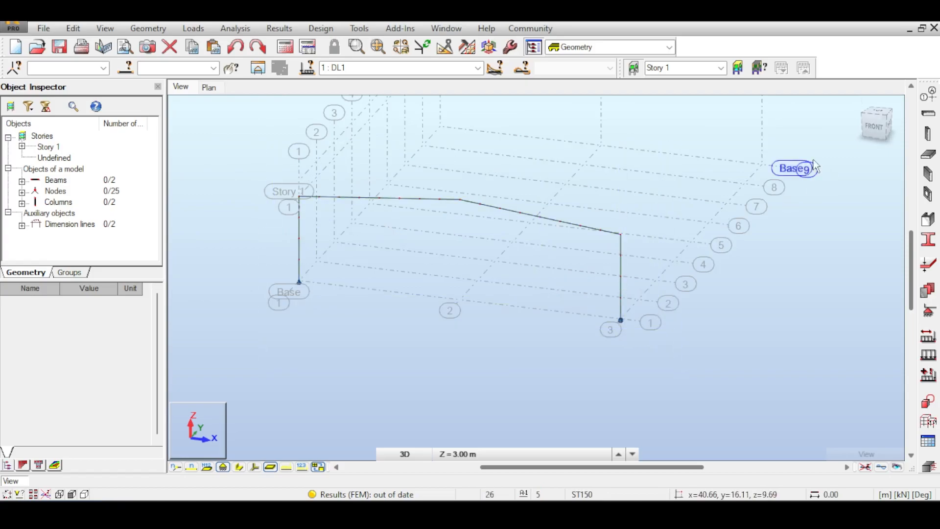
pyautogui.click(874, 126)
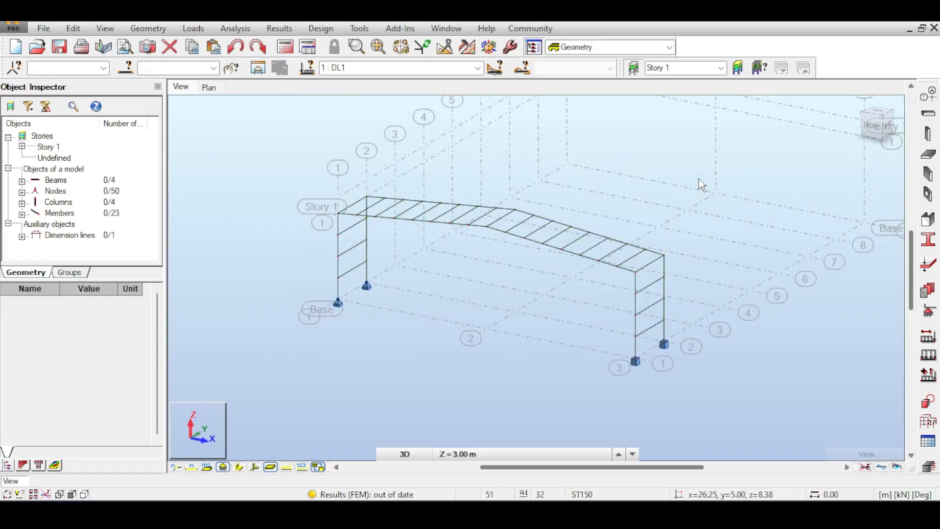
pyautogui.scroll(4, 710, 260)
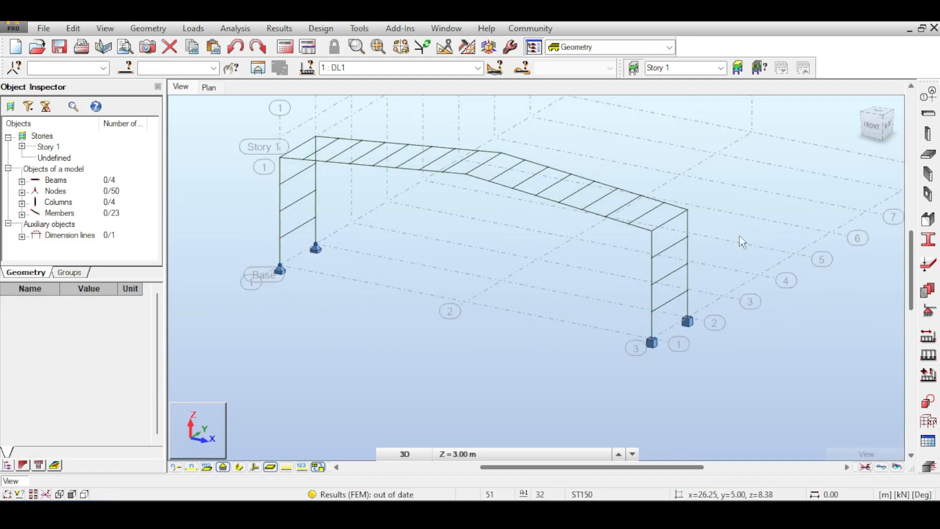
pyautogui.scroll(2, 674, 222)
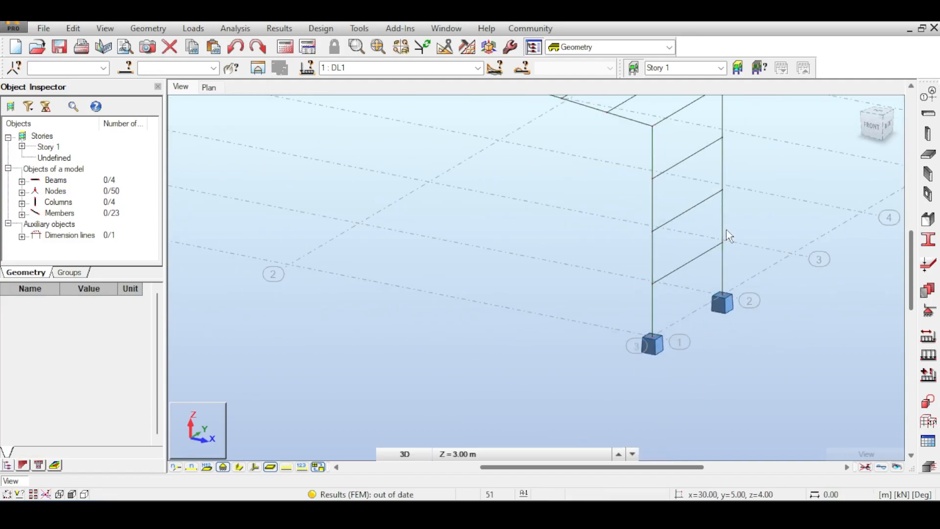
pyautogui.scroll(3, 692, 286)
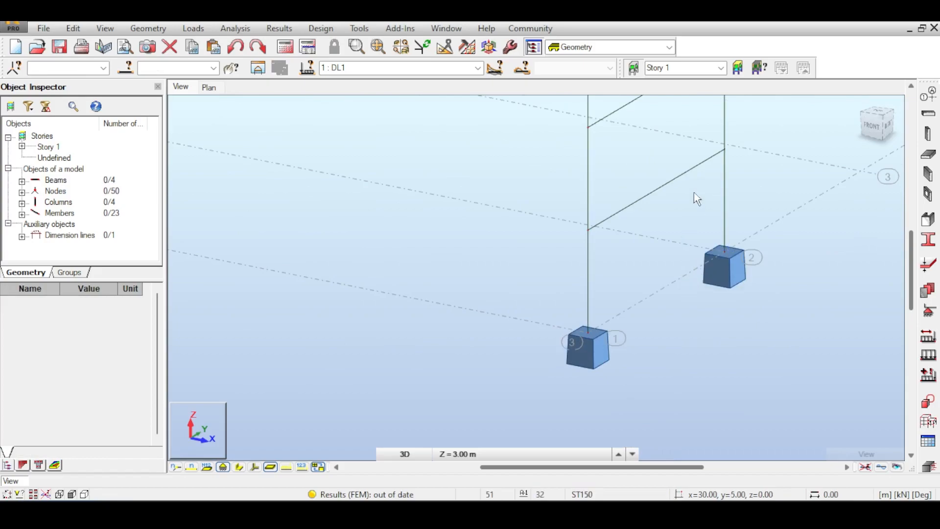
pyautogui.scroll(2, 651, 338)
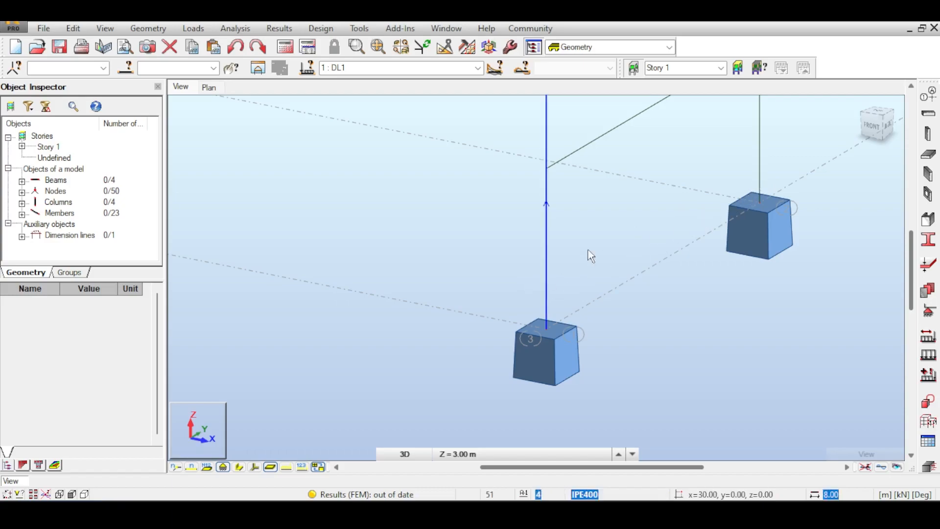
pyautogui.scroll(-4, 612, 240)
pyautogui.scroll(4, 625, 203)
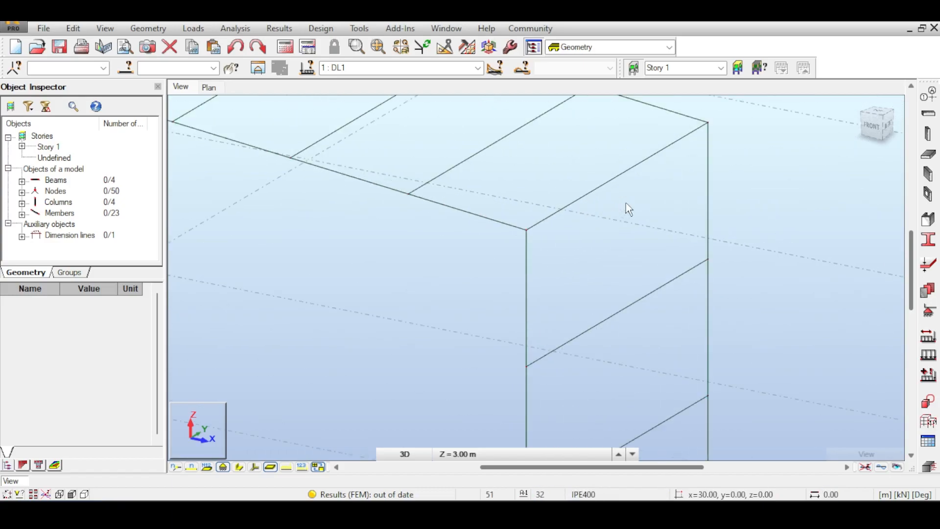
pyautogui.click(578, 217)
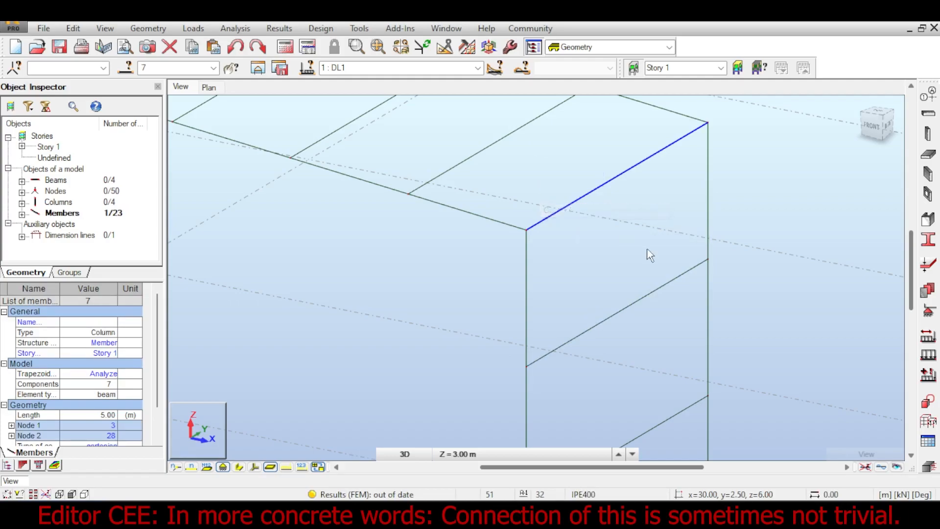
pyautogui.click(604, 240)
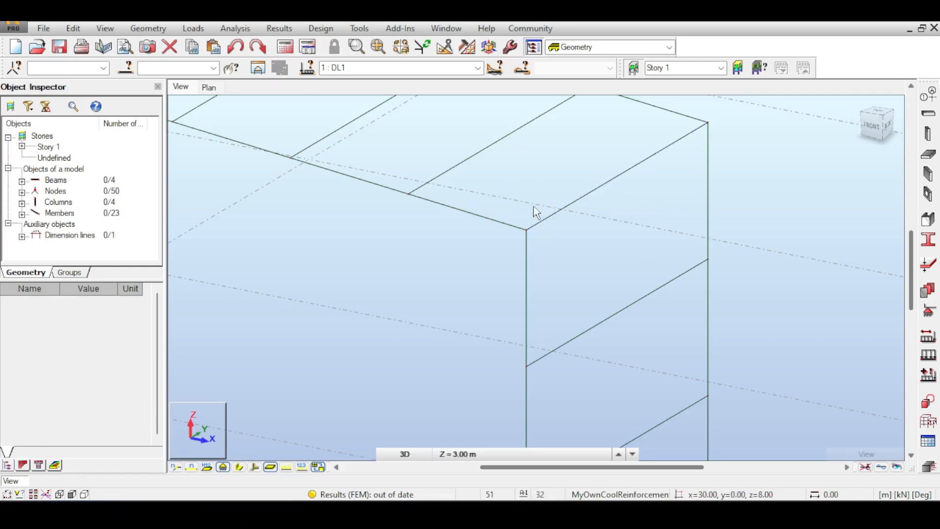
pyautogui.scroll(-5, 585, 223)
pyautogui.scroll(5, 584, 238)
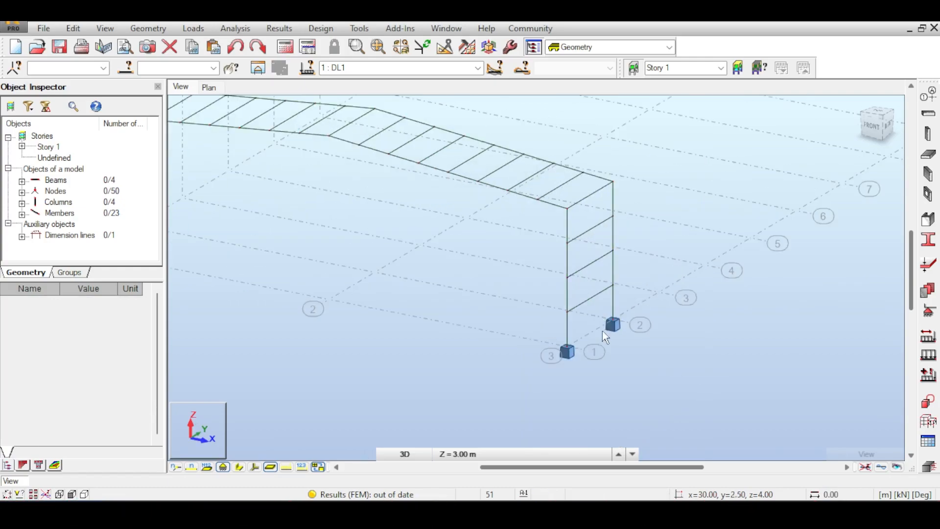
# - Undo the frame copy together with its connecting members, leaving only the single frame
pyautogui.scroll(-3, 519, 278)
pyautogui.moveTo(544, 154); pyautogui.dragTo(556, 267, button='middle')
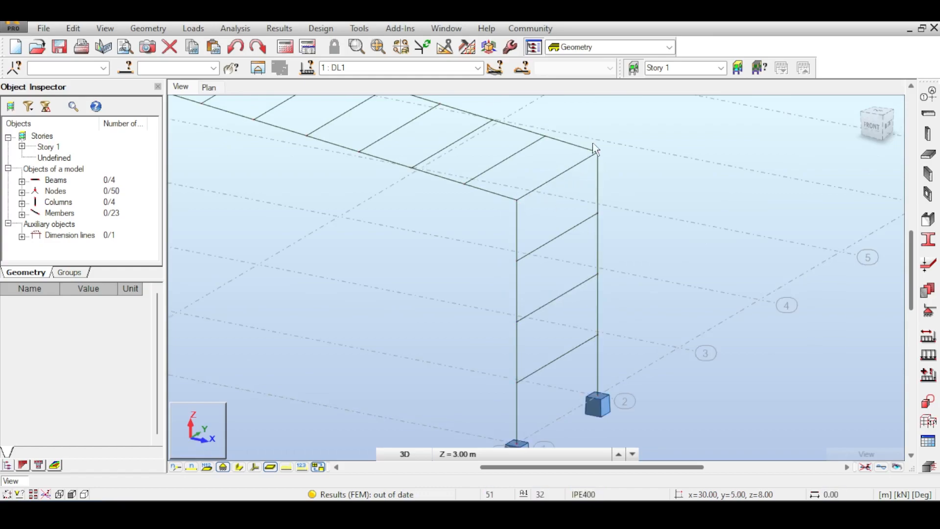
pyautogui.moveTo(515, 167); pyautogui.dragTo(538, 186, button='middle')
pyautogui.scroll(-2, 565, 187)
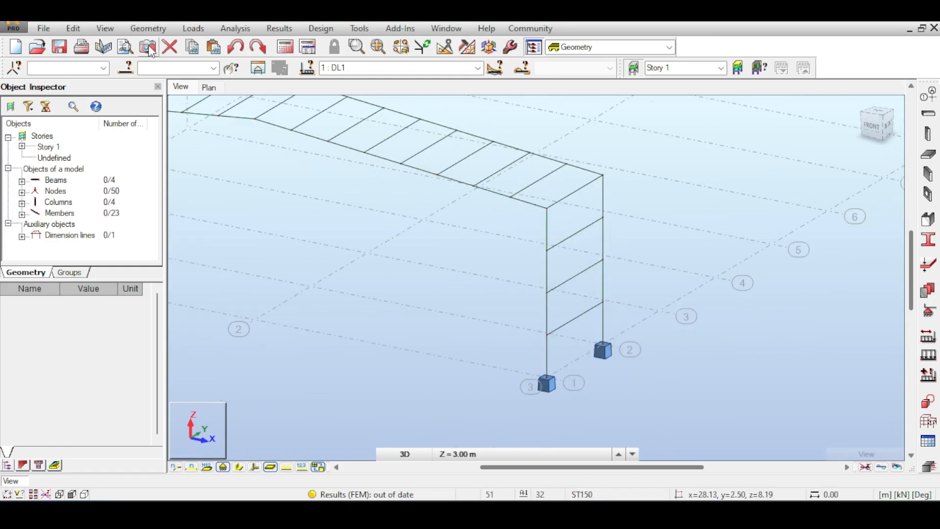
pyautogui.click(233, 47)
pyautogui.click(232, 43)
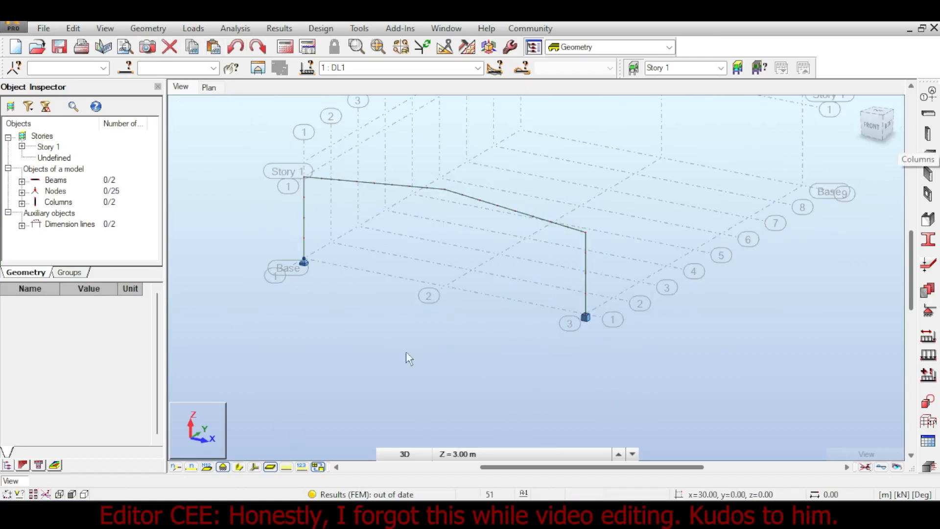
# - Assign the IPE550 section to both columns of the frame and finish the section assignment
pyautogui.click(928, 239)
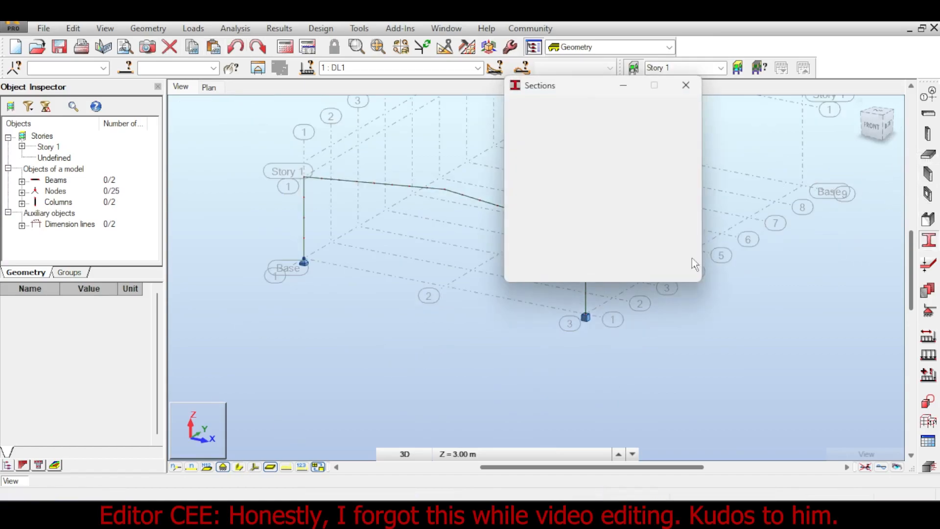
pyautogui.scroll(5, 301, 206)
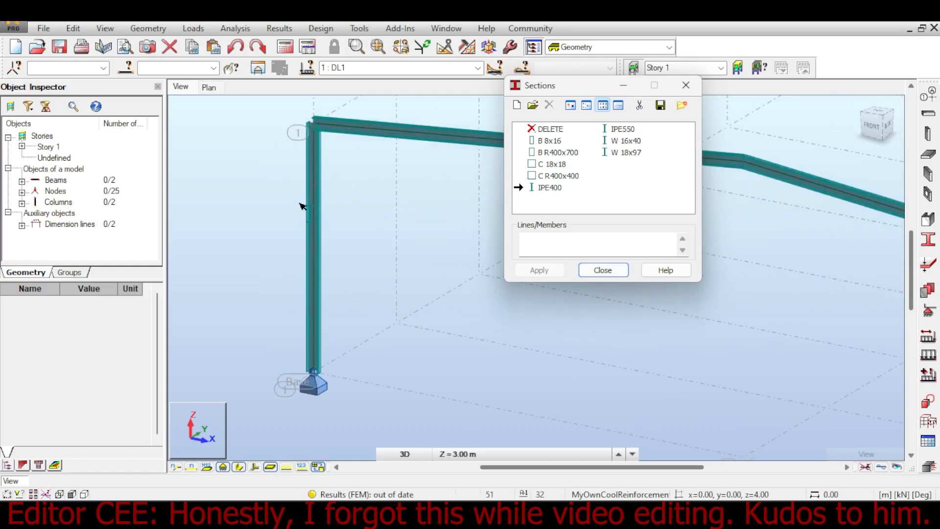
pyautogui.click(622, 128)
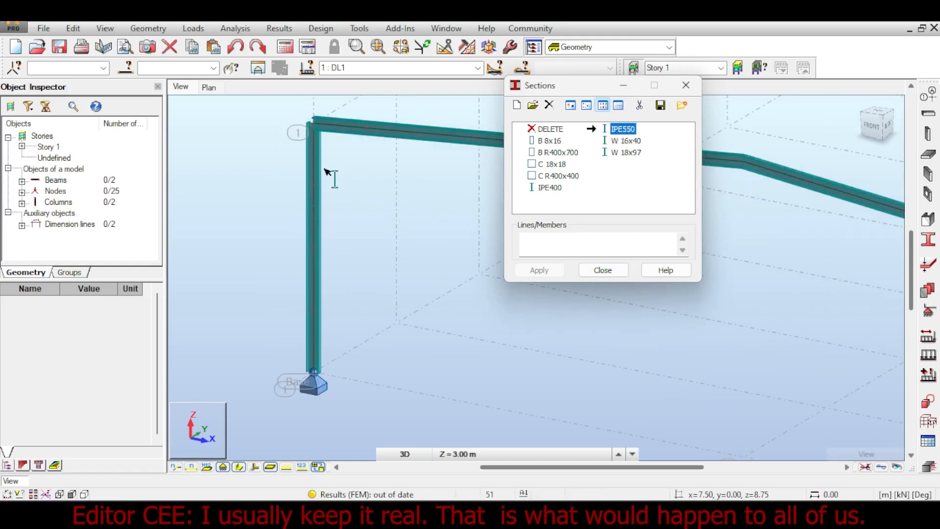
pyautogui.click(319, 169)
pyautogui.click(319, 171)
pyautogui.moveTo(470, 225); pyautogui.dragTo(304, 225, button='middle')
pyautogui.scroll(-3, 437, 274)
pyautogui.moveTo(493, 300); pyautogui.dragTo(338, 301, button='middle')
pyautogui.moveTo(512, 324); pyautogui.dragTo(458, 324, button='middle')
pyautogui.click(504, 304)
pyautogui.click(621, 273)
# - Show the section shapes, examine the column-to-beam joint at X = 30 m, and hide the shapes
pyautogui.click(319, 467)
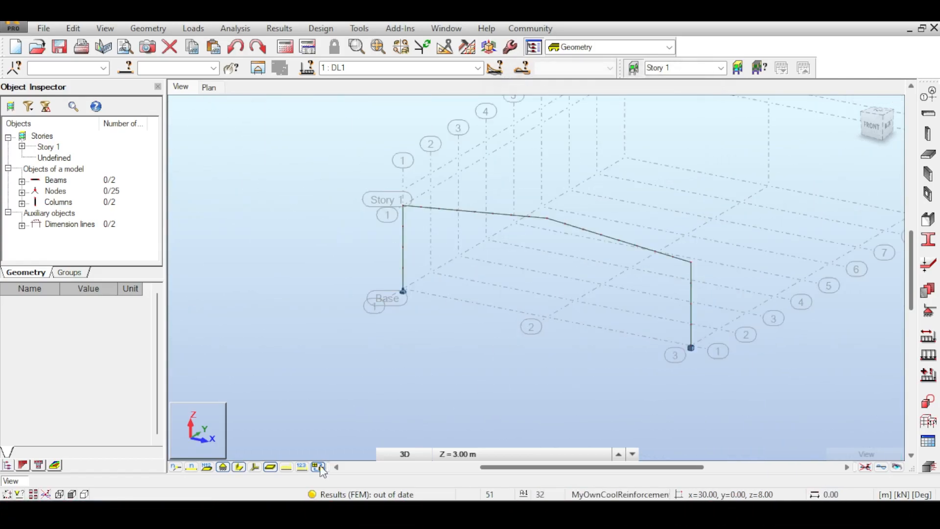
pyautogui.click(238, 467)
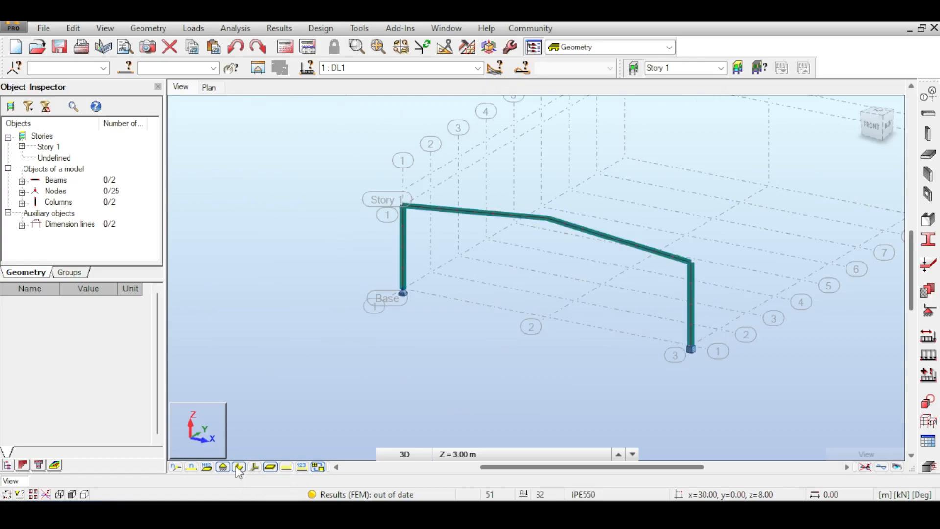
pyautogui.moveTo(596, 215); pyautogui.dragTo(601, 177, button='middle')
pyautogui.scroll(3, 586, 185)
pyautogui.scroll(-2, 656, 195)
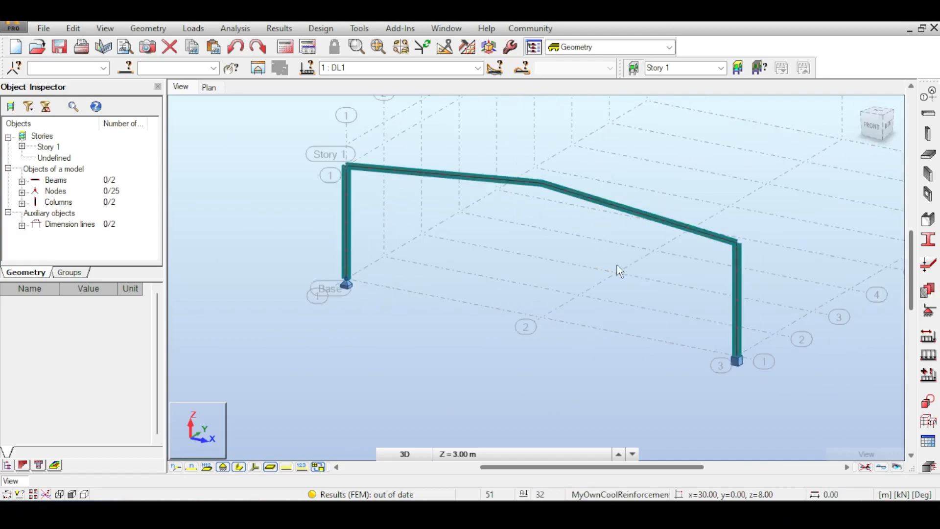
pyautogui.scroll(4, 788, 218)
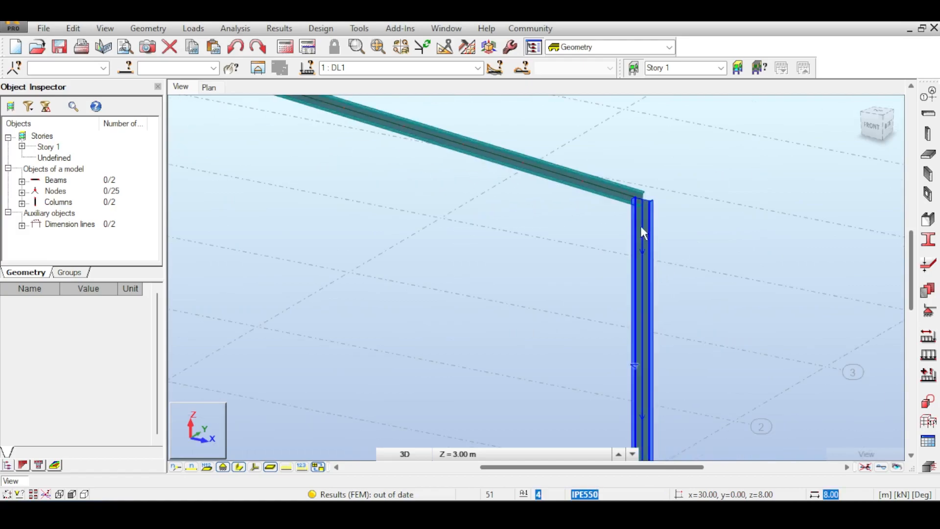
pyautogui.click(240, 468)
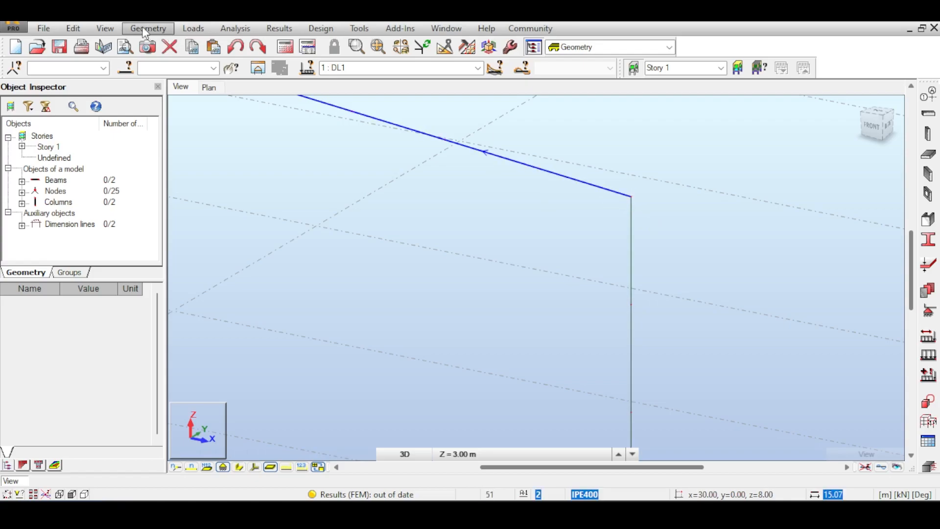
# - Generate a node 0.20 m from the base of the column at X = 30 m, dividing by distance without member division
pyautogui.click(73, 29)
pyautogui.click(87, 266)
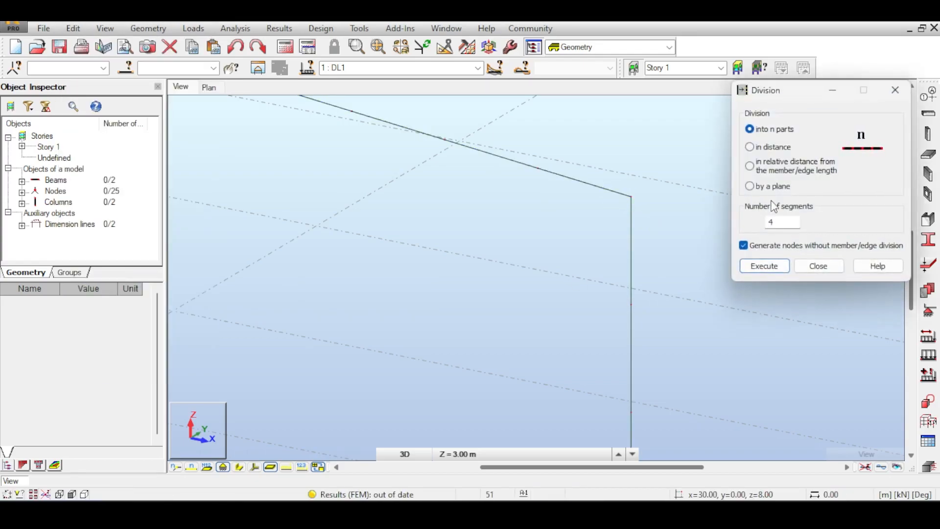
pyautogui.click(774, 148)
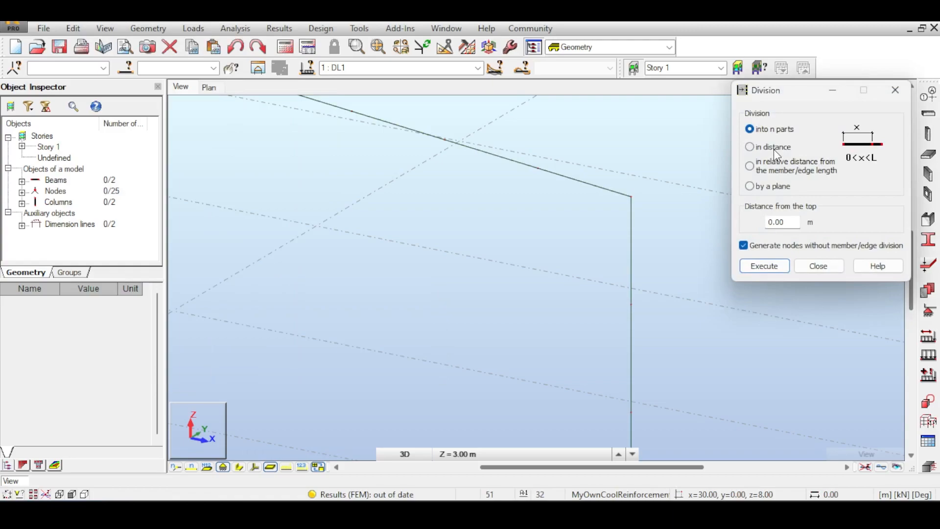
pyautogui.doubleClick(790, 222)
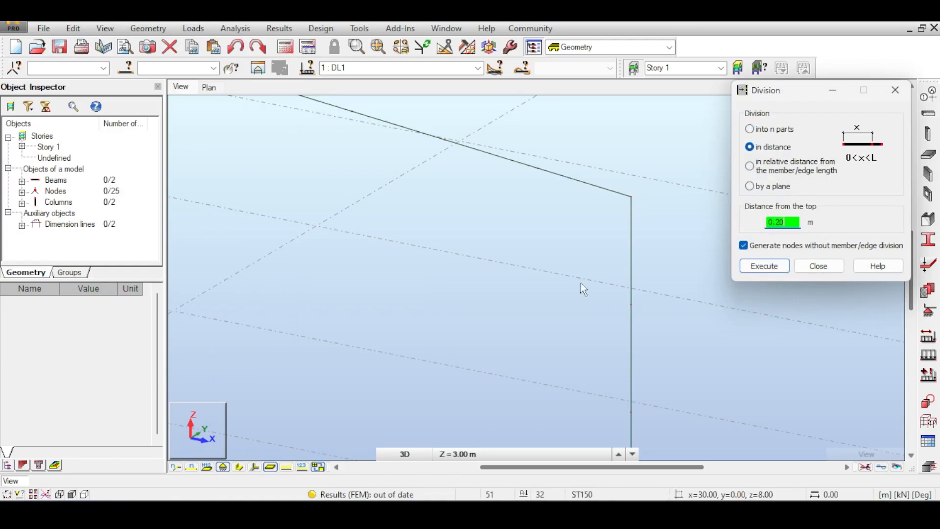
pyautogui.moveTo(577, 392); pyautogui.dragTo(513, 166, button='middle')
pyautogui.moveTo(616, 372); pyautogui.dragTo(575, 171, button='middle')
pyautogui.moveTo(603, 391); pyautogui.dragTo(580, 171, button='middle')
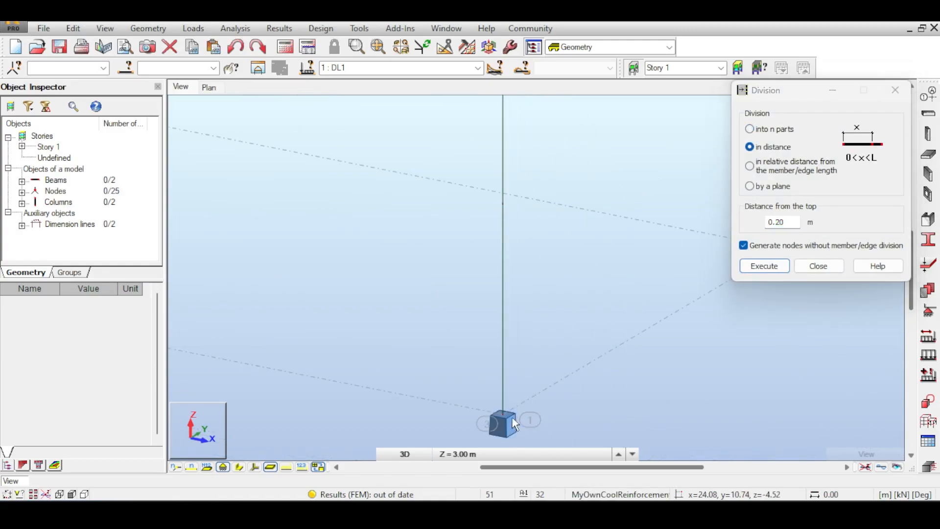
pyautogui.click(504, 386)
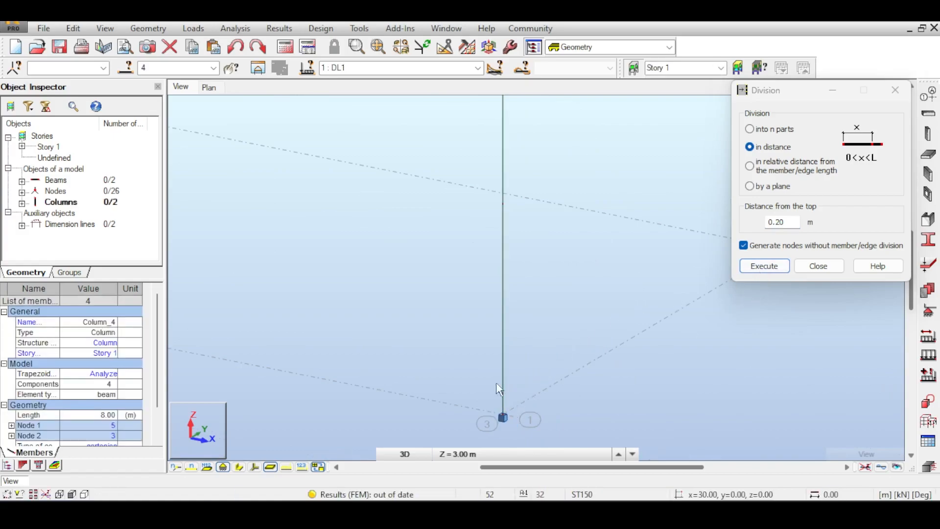
# - Generate nodes 0.20 m from the eave corner at X = 30 m on both the column and the adjoining beam
pyautogui.scroll(-5, 539, 344)
pyautogui.scroll(3, 536, 293)
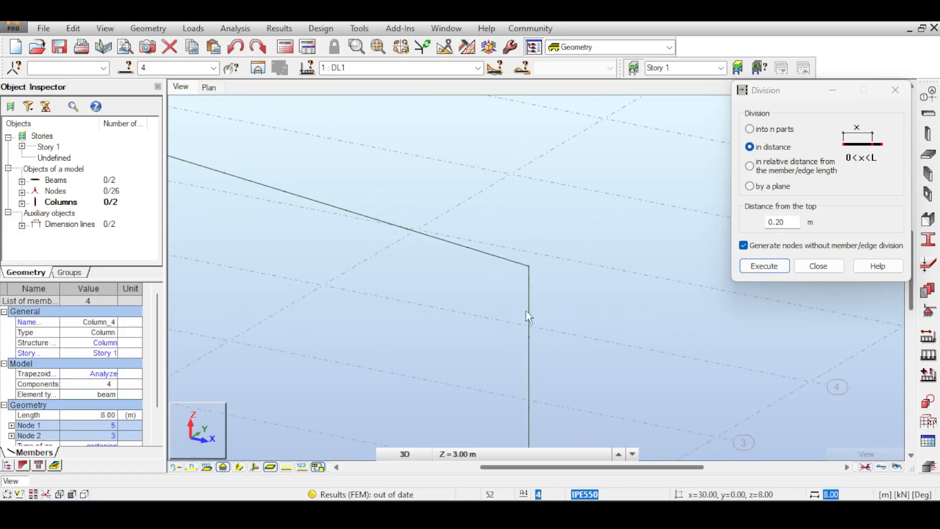
pyautogui.click(528, 277)
pyautogui.moveTo(456, 287); pyautogui.dragTo(529, 297, button='middle')
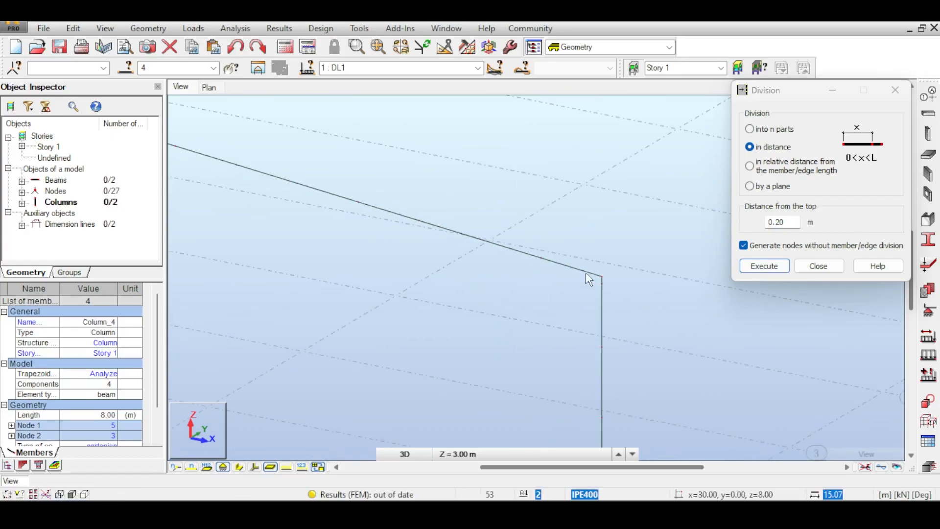
pyautogui.click(586, 272)
# - Generate nodes 0.20 m from the member ends at the ridge and along the rest of the frame to the X = 0 column base
pyautogui.moveTo(389, 284); pyautogui.dragTo(560, 316, button='middle')
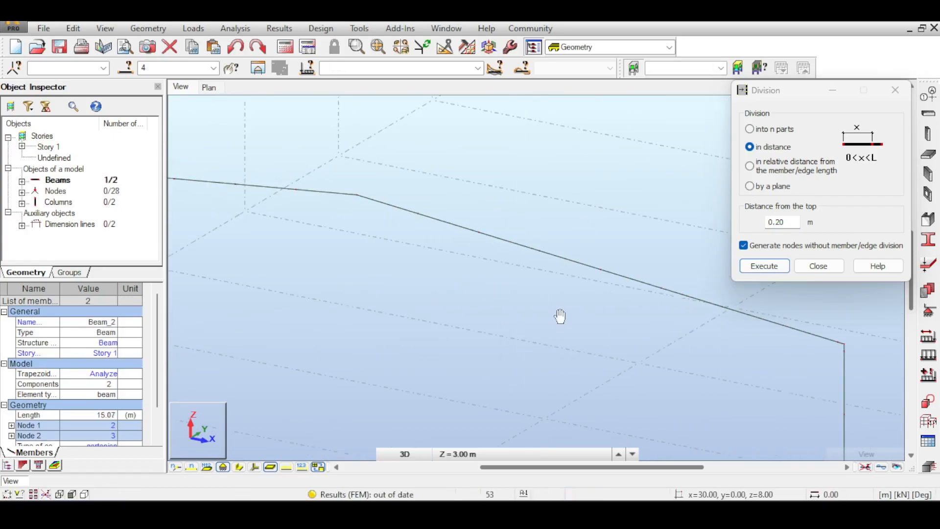
pyautogui.click(362, 202)
pyautogui.moveTo(311, 272); pyautogui.dragTo(515, 260, button='middle')
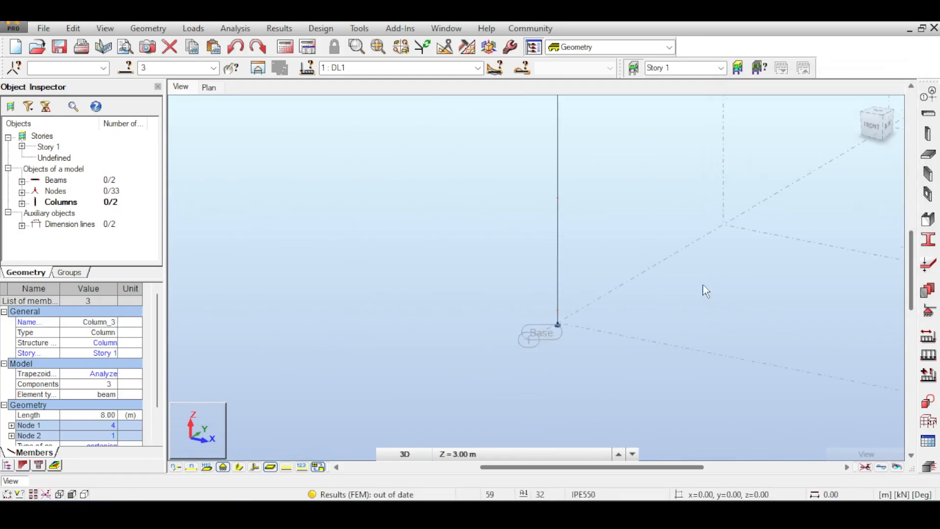
# - Check the clustered nodes at the X = 30 m eave corner by selecting them, and display node numbers on the frame
pyautogui.scroll(-8, 702, 289)
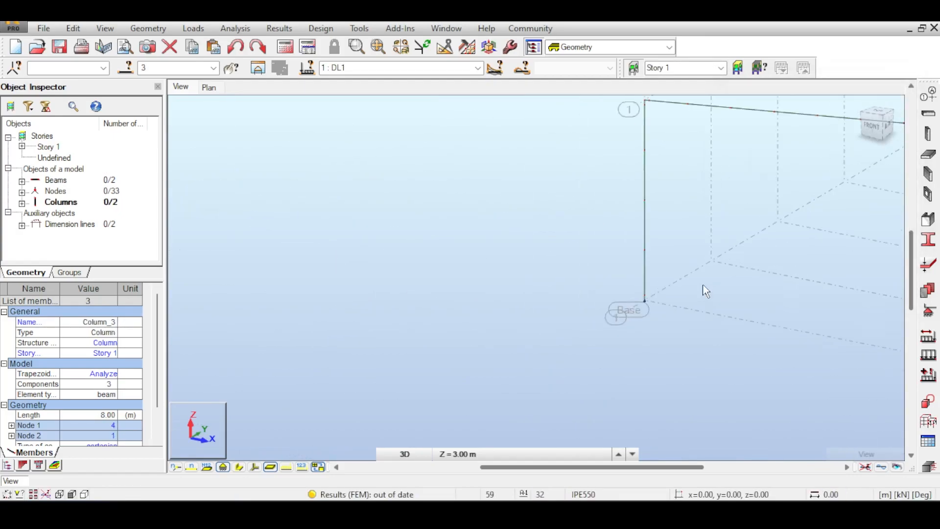
pyautogui.moveTo(523, 341); pyautogui.dragTo(410, 296, button='middle')
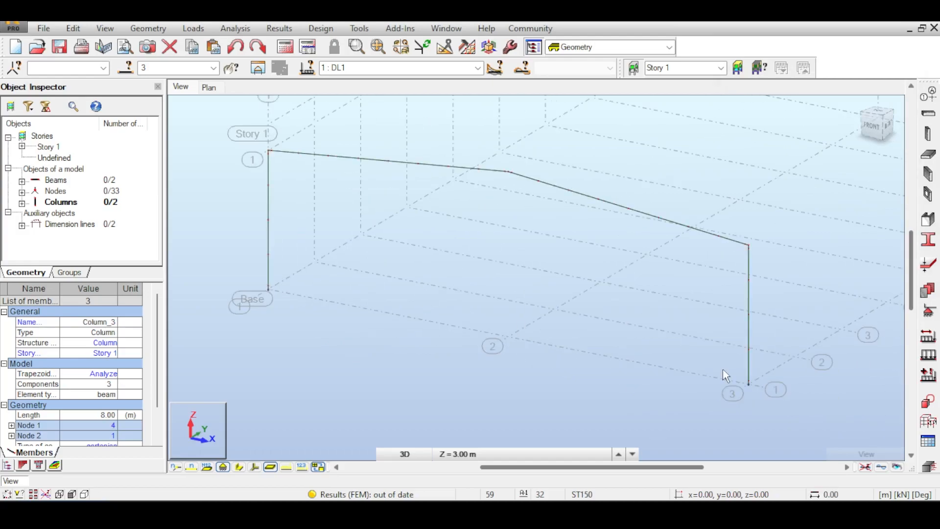
pyautogui.moveTo(766, 271); pyautogui.dragTo(770, 277)
pyautogui.click(557, 327)
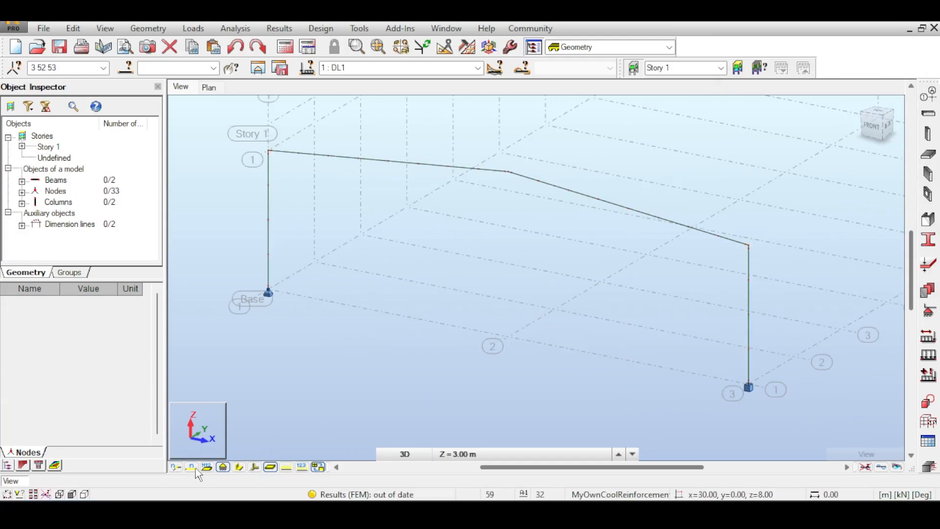
pyautogui.click(177, 466)
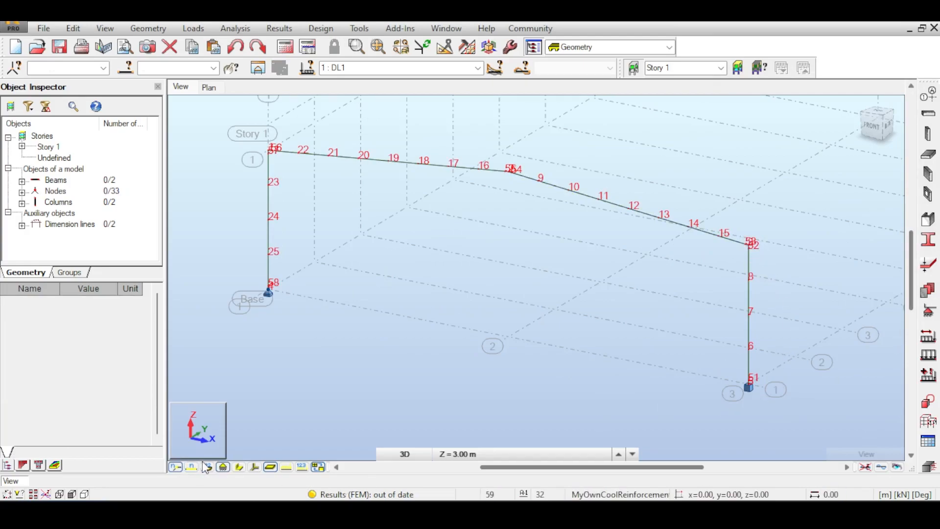
# - Hide the node numbers and check the base node of the column at X = 30 m by selecting it
pyautogui.click(178, 466)
pyautogui.scroll(-3, 408, 322)
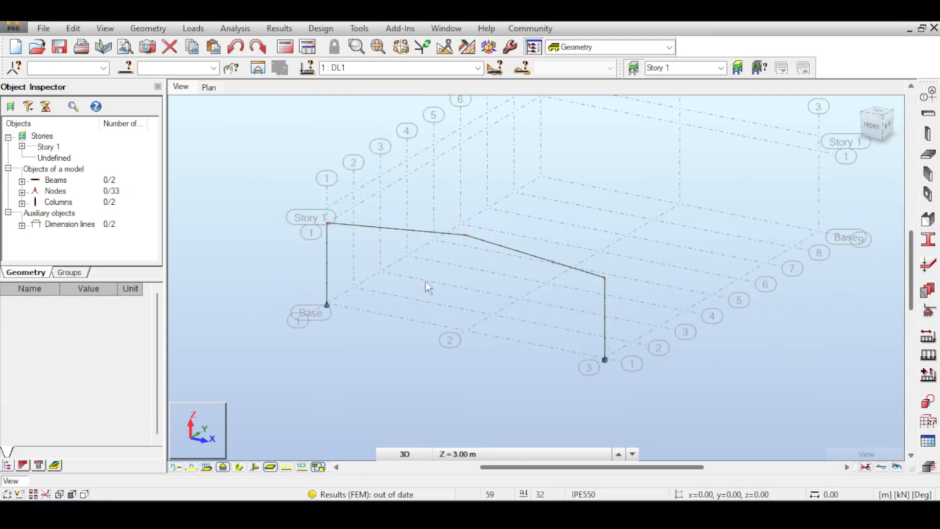
pyautogui.moveTo(280, 155); pyautogui.dragTo(322, 254)
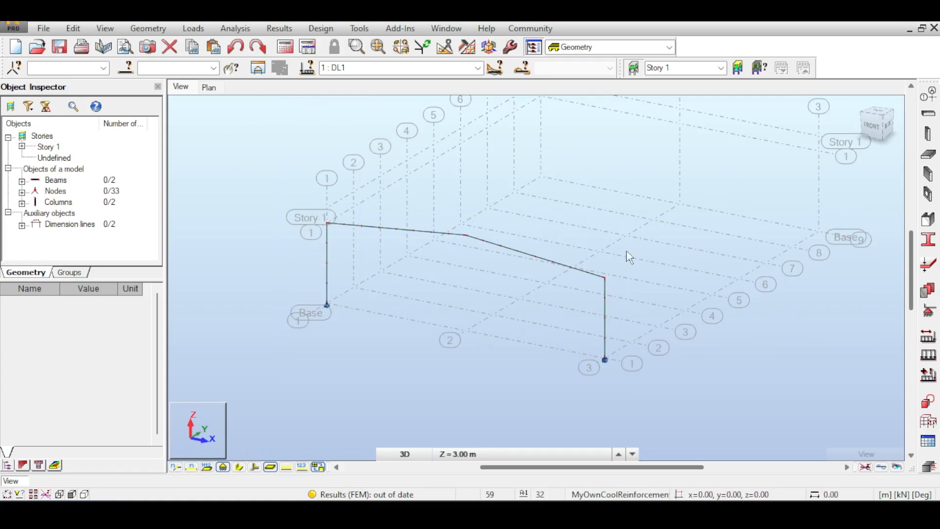
pyautogui.scroll(5, 602, 366)
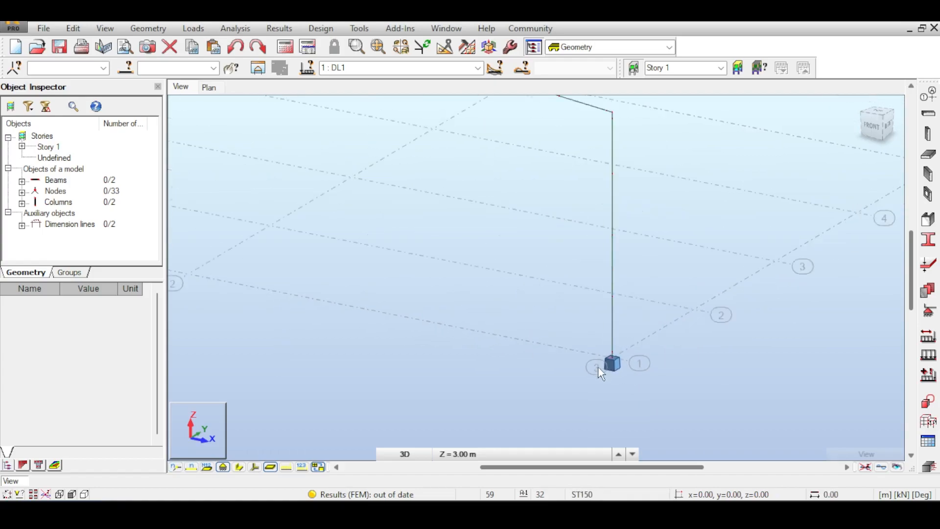
pyautogui.scroll(2, 600, 373)
pyautogui.click(628, 343)
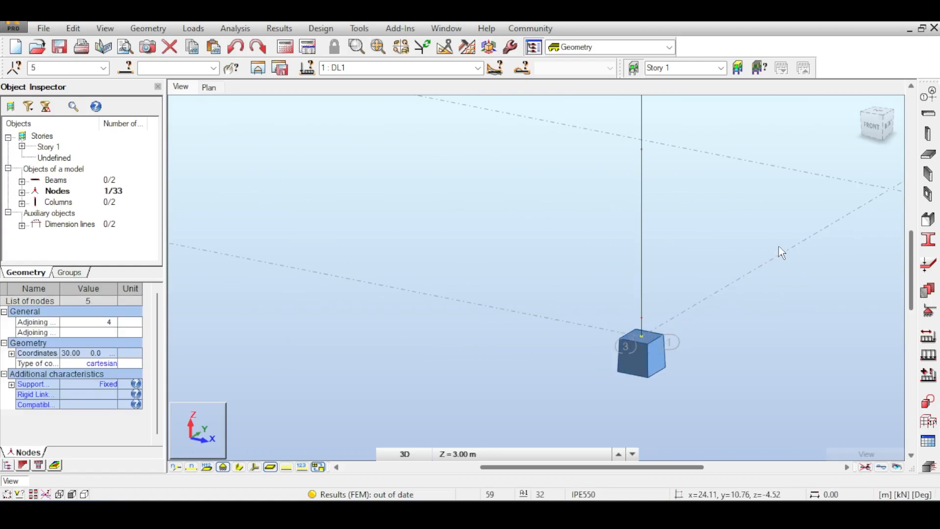
pyautogui.scroll(-8, 778, 246)
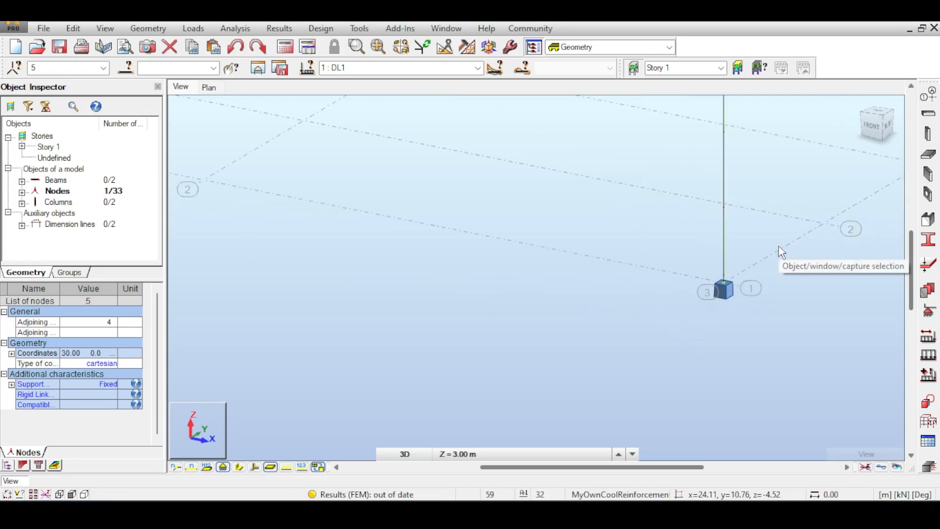
# - Select the whole portal frame and set up a translation in Copy mode with 8 repetitions
pyautogui.click(591, 208)
pyautogui.moveTo(573, 197); pyautogui.dragTo(434, 318, button='middle')
pyautogui.moveTo(223, 182); pyautogui.dragTo(608, 419)
pyautogui.click(74, 28)
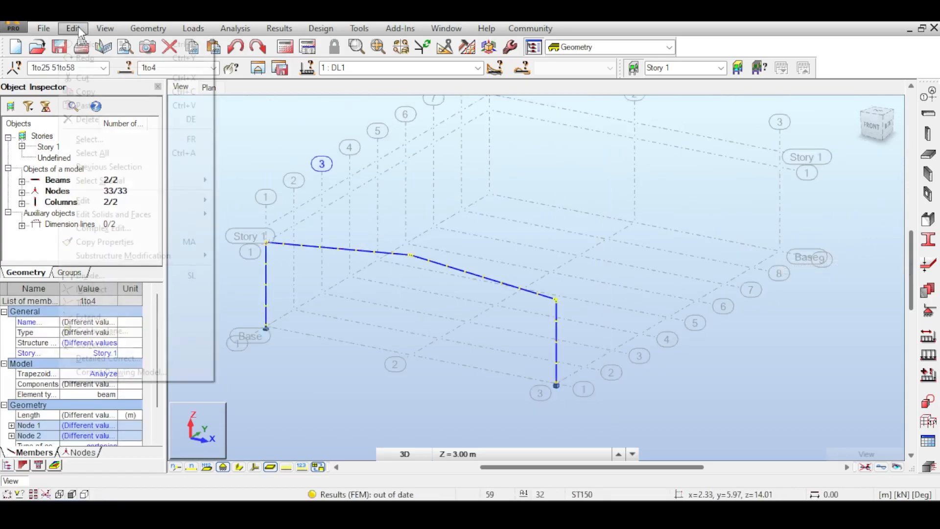
pyautogui.moveTo(94, 208)
pyautogui.click(252, 201)
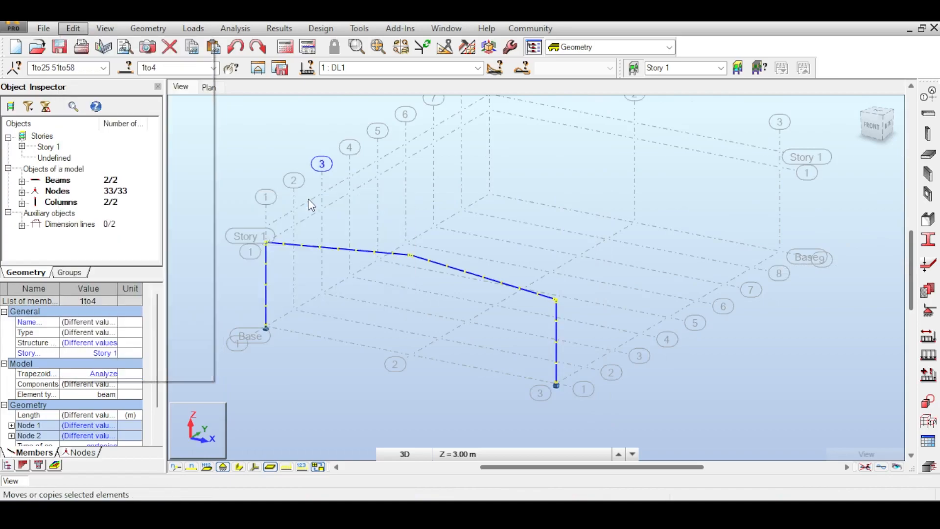
pyautogui.click(861, 266)
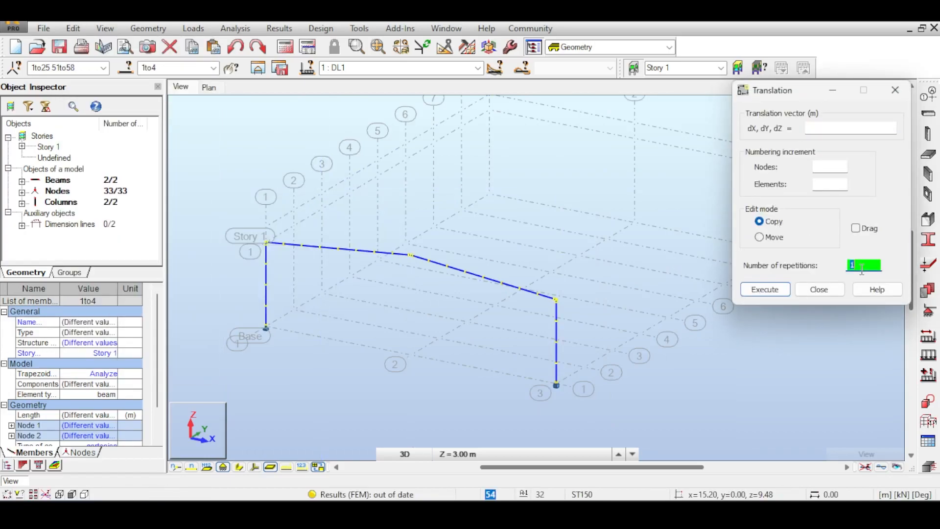
pyautogui.click(843, 130)
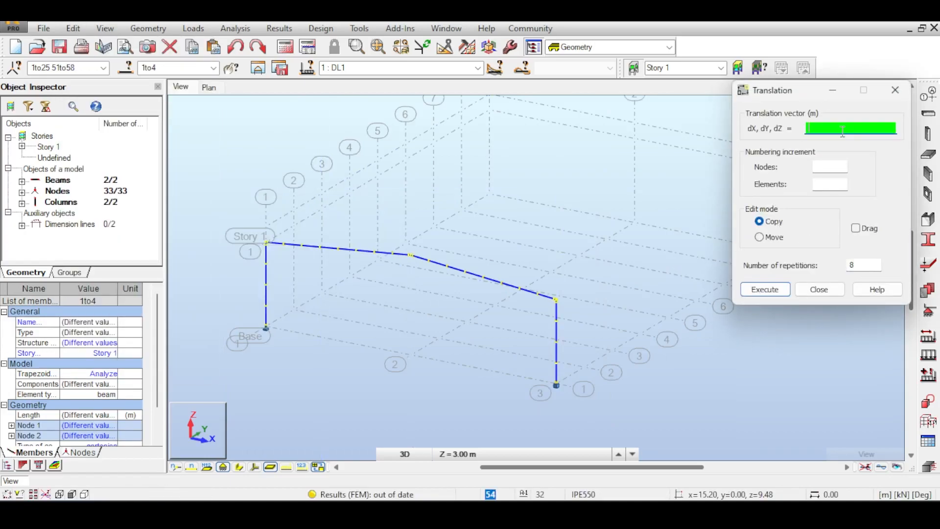
# - Enable the Drag option for the translation and locate the column base at X = 30 m as its reference point
pyautogui.click(868, 229)
pyautogui.scroll(3, 606, 299)
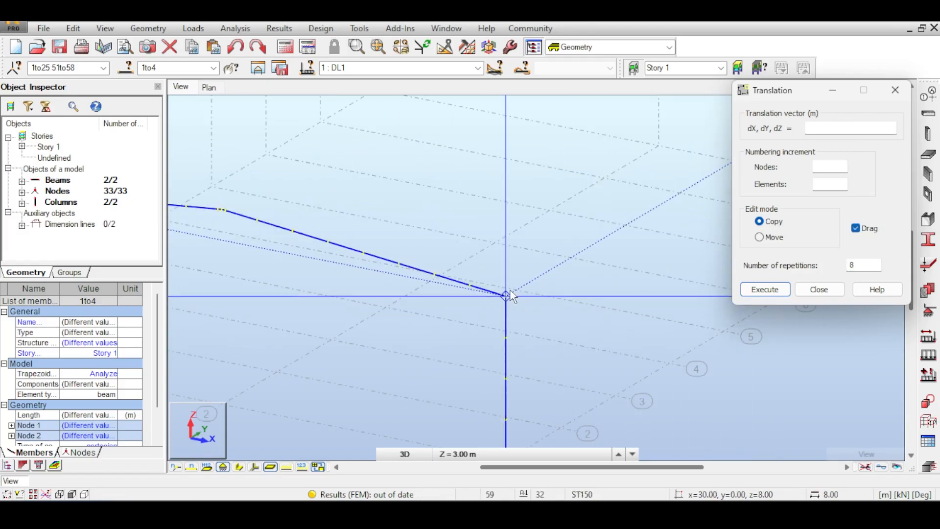
pyautogui.scroll(-3, 506, 296)
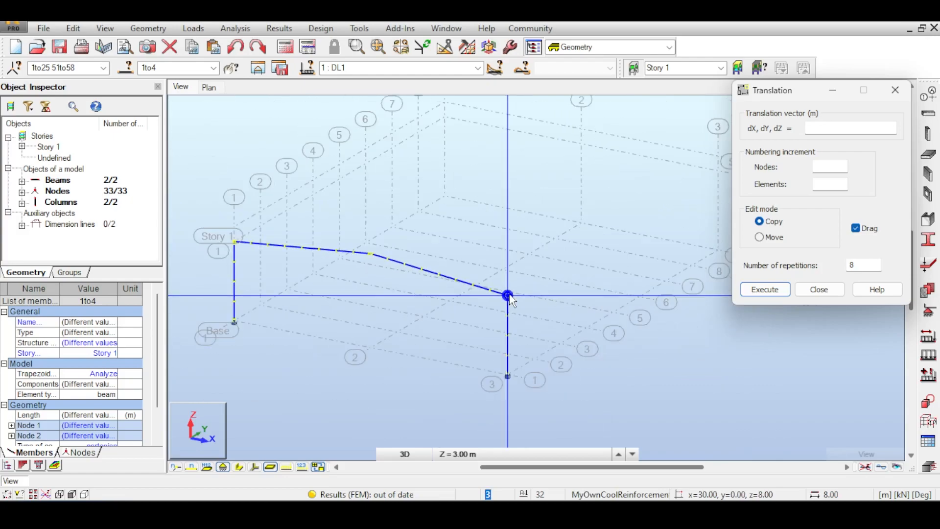
pyautogui.click(832, 128)
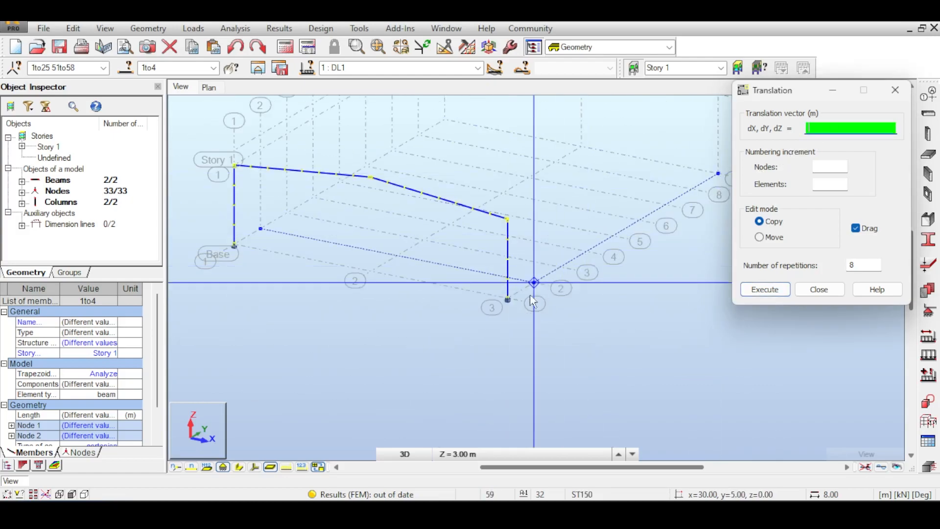
pyautogui.click(508, 298)
# - Add a UAP80 channel from the European section database in STEEL A36 as the current section
pyautogui.click(929, 239)
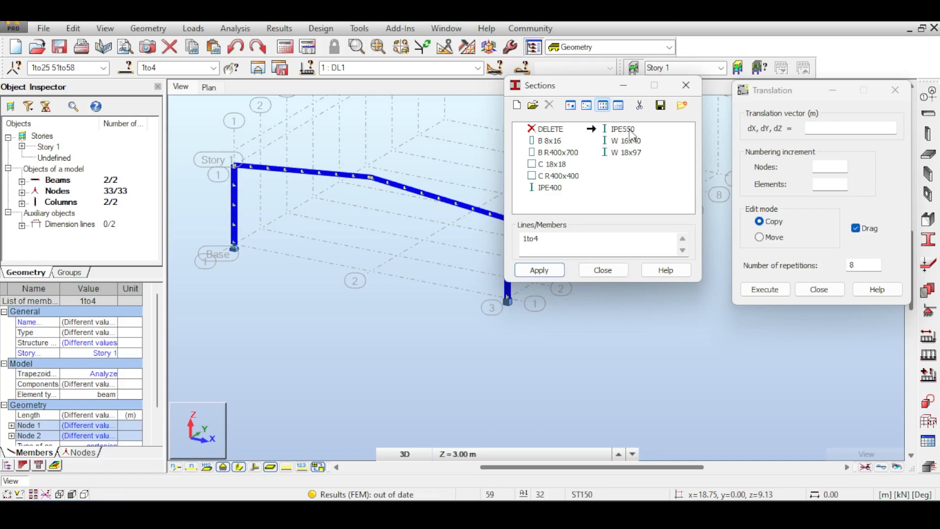
pyautogui.click(629, 130)
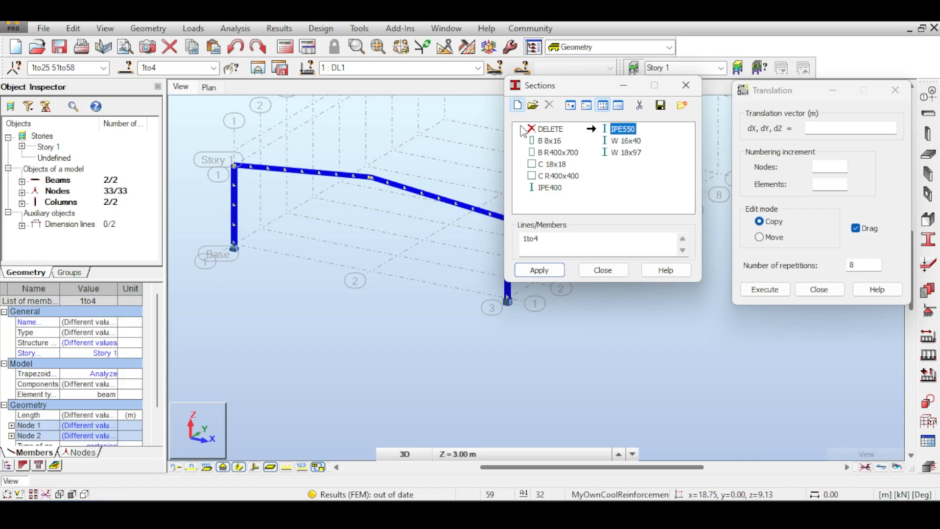
pyautogui.doubleClick(623, 128)
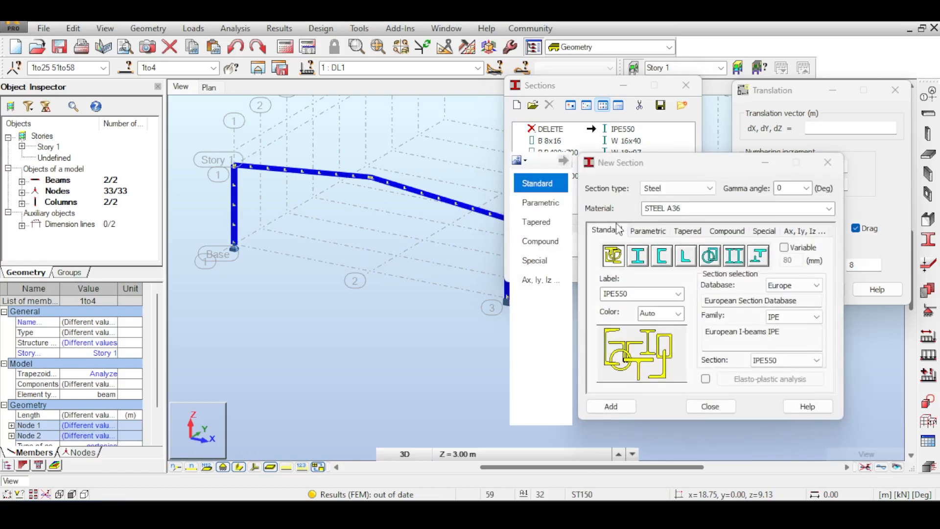
pyautogui.click(668, 258)
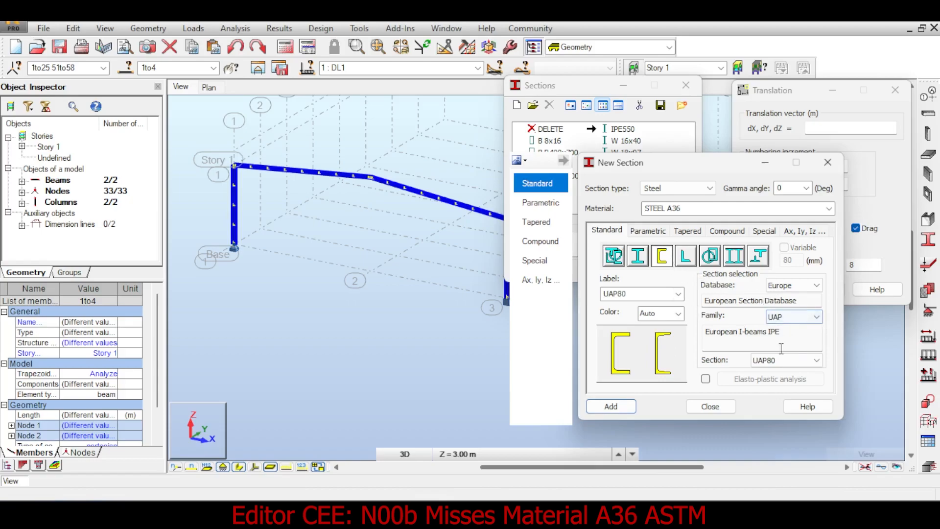
pyautogui.click(610, 406)
pyautogui.click(711, 406)
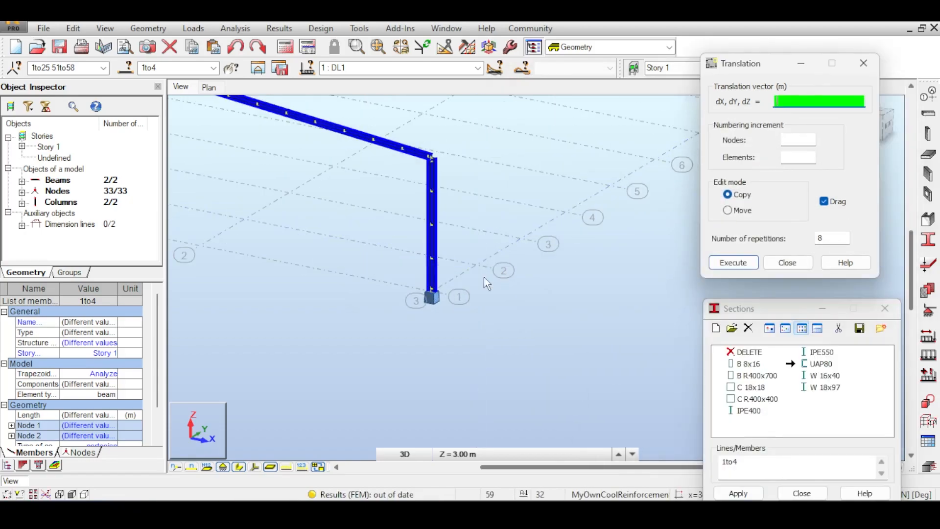
# - Copy the frame with 8 repetitions by a translation vector of 0.00, 5.00, 0.00, from the X = 30 m column base on axis 1 to axis 2
pyautogui.scroll(6, 484, 277)
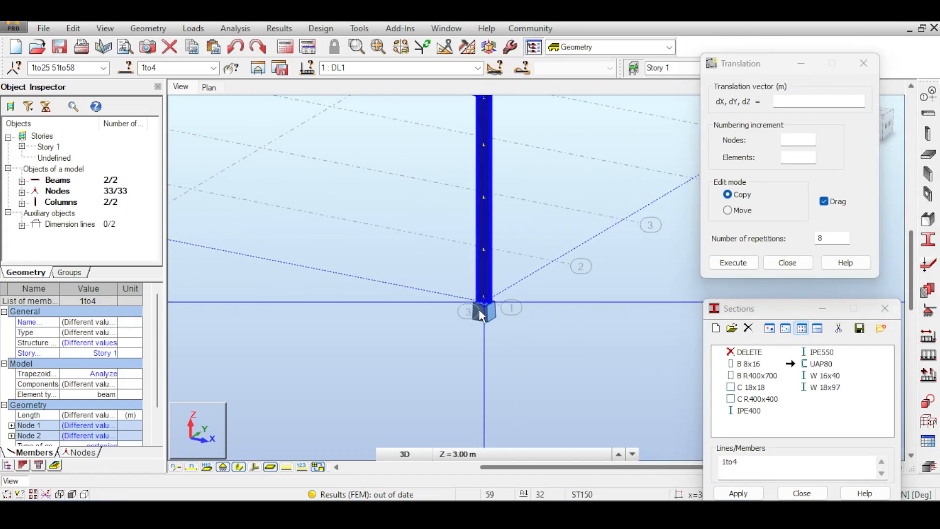
pyautogui.click(805, 101)
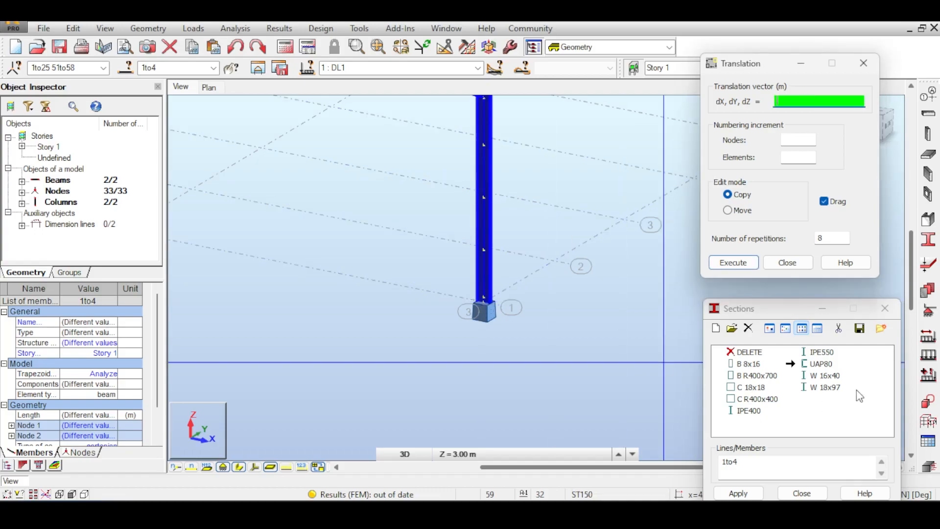
pyautogui.click(484, 300)
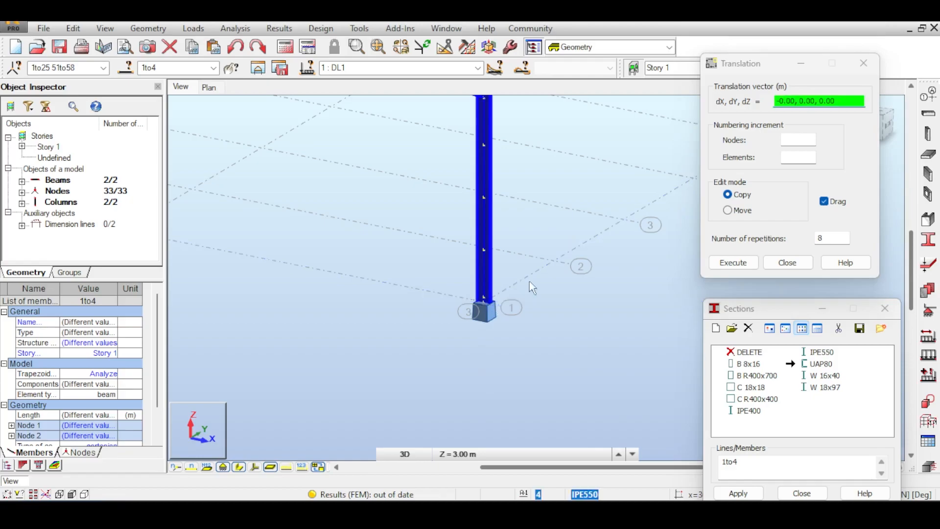
pyautogui.click(553, 262)
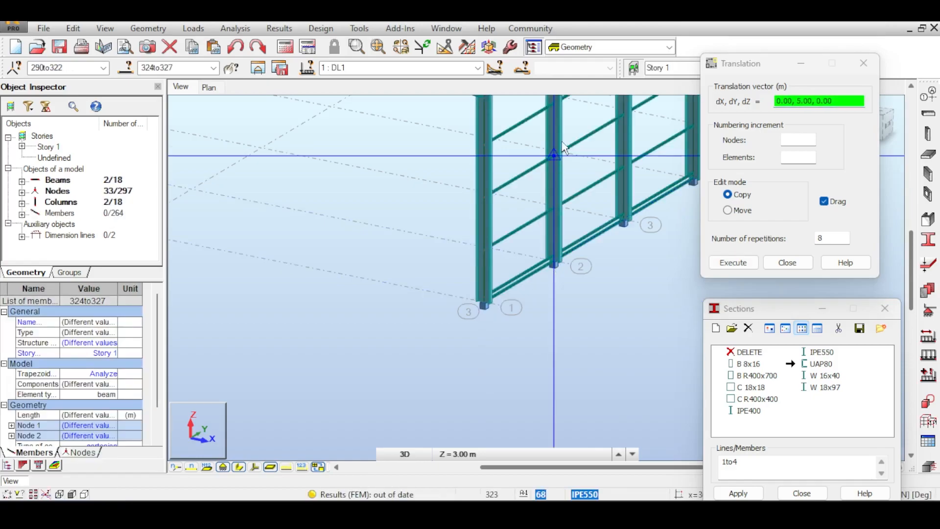
pyautogui.scroll(3, 513, 191)
pyautogui.scroll(-6, 513, 191)
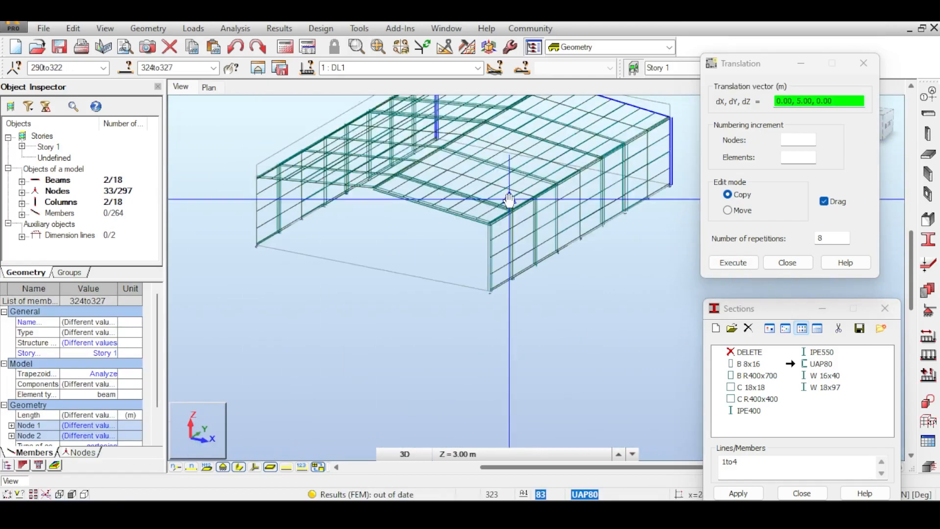
pyautogui.scroll(-2, 510, 199)
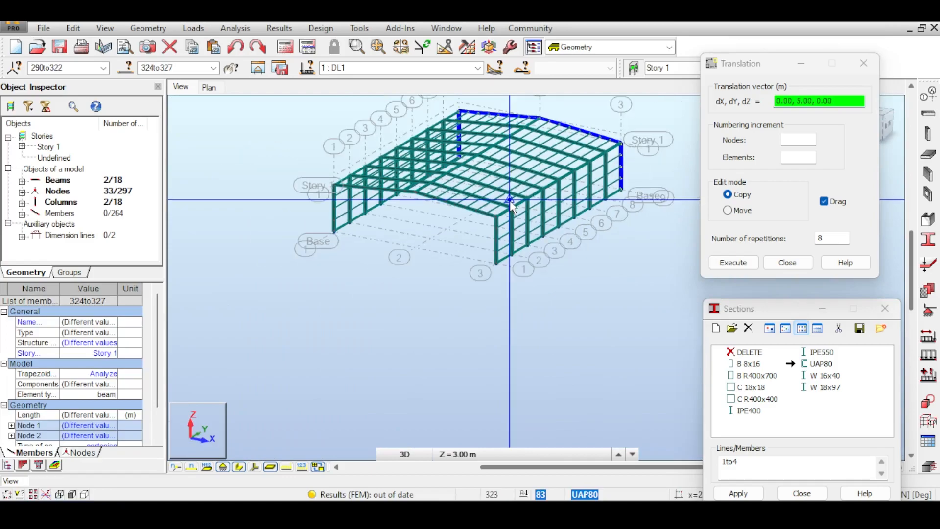
pyautogui.click(787, 263)
pyautogui.click(885, 308)
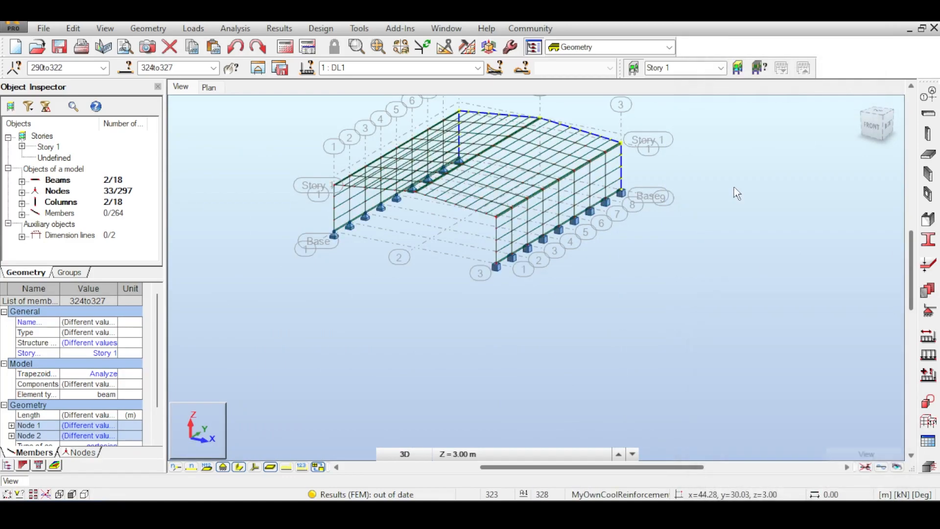
# - Display the section shapes and examine the paired longitudinal members at the X = 30 m column bases
pyautogui.scroll(2, 516, 198)
pyautogui.scroll(5, 546, 268)
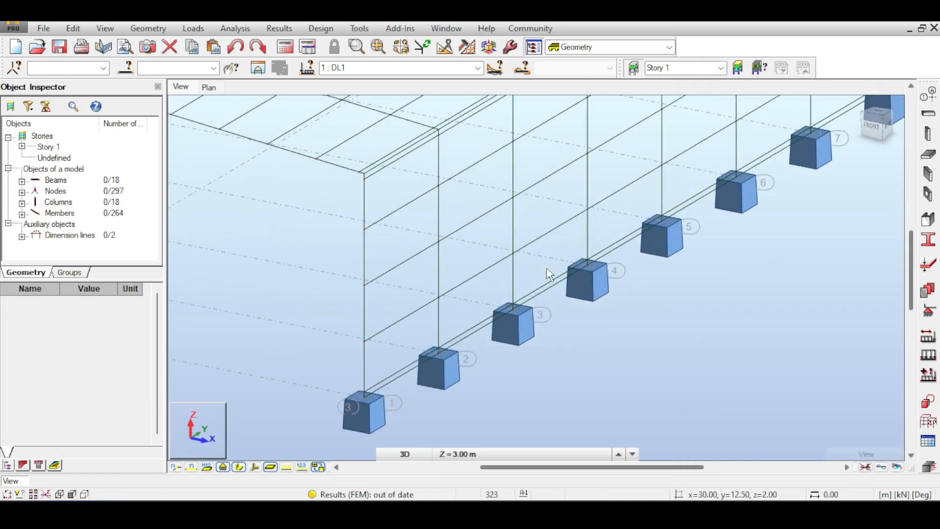
pyautogui.scroll(-4, 546, 268)
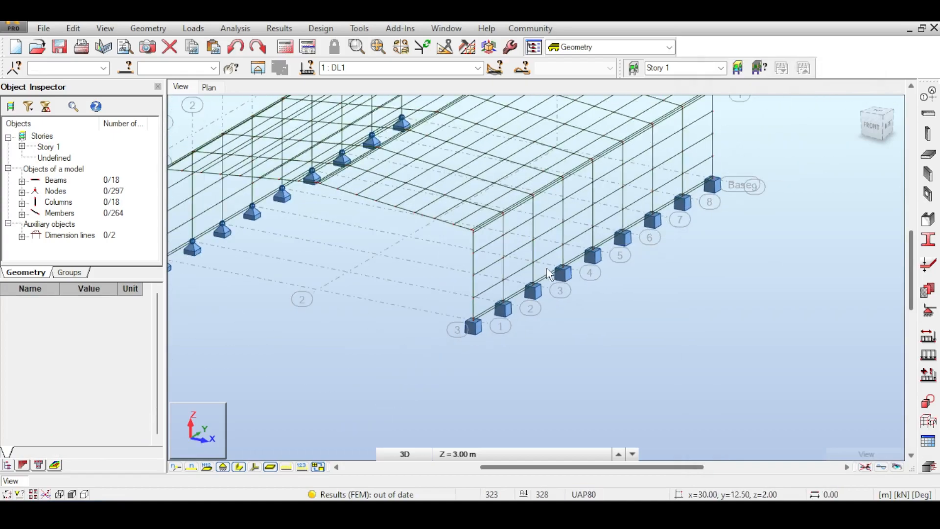
pyautogui.click(238, 466)
pyautogui.scroll(6, 466, 360)
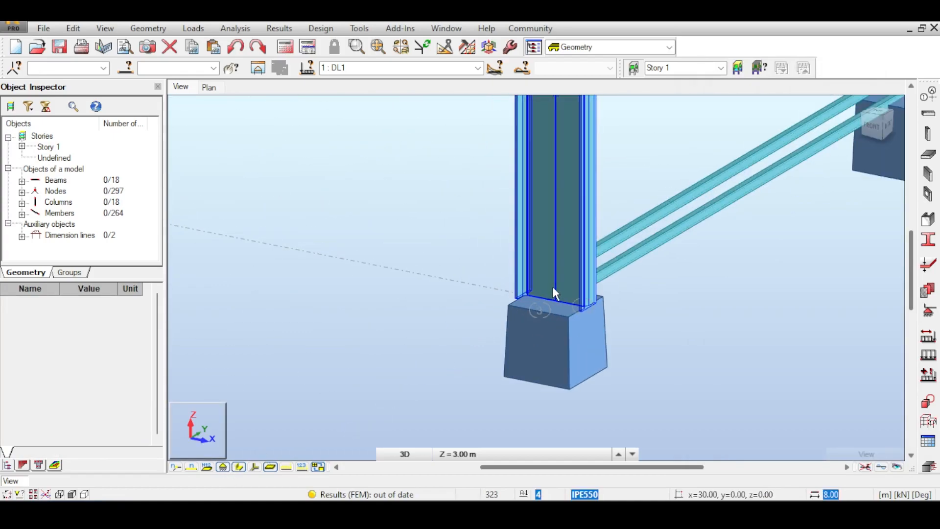
pyautogui.scroll(-5, 553, 292)
pyautogui.scroll(2, 578, 279)
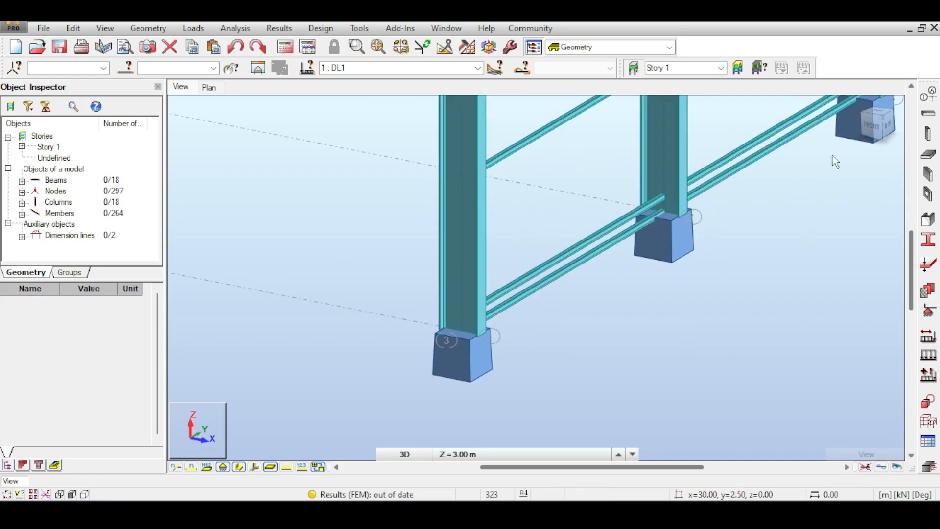
# - In the front view, delete the longitudinal members at ground level along the X = 30 m column bases, removing only the selected members
pyautogui.click(874, 126)
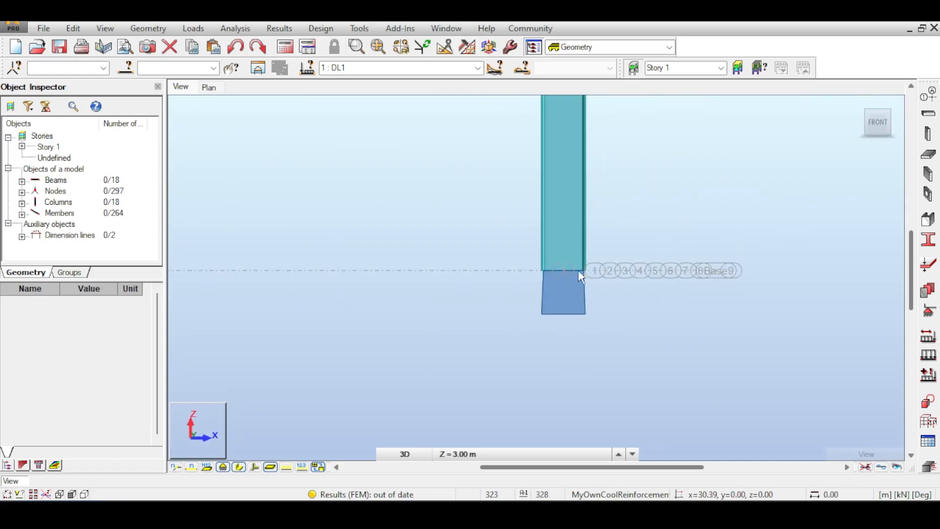
pyautogui.click(859, 104)
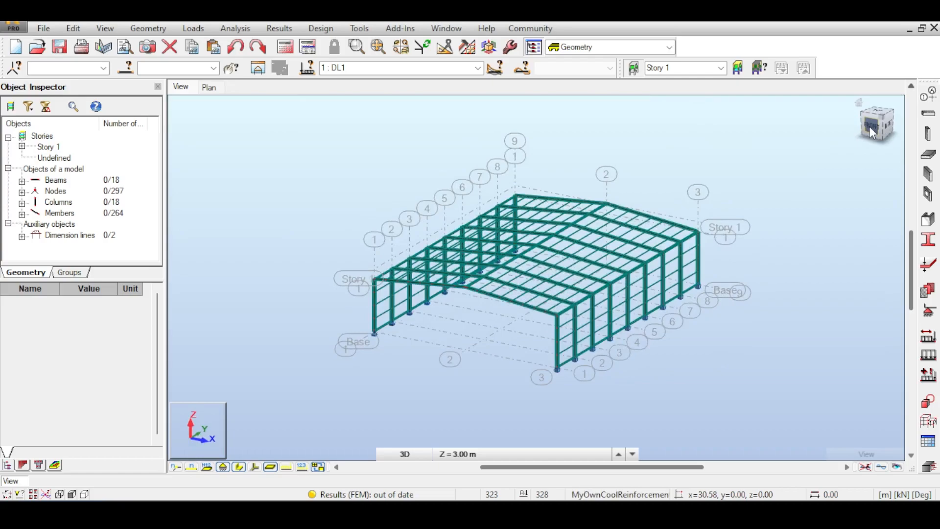
pyautogui.click(868, 126)
pyautogui.rightClick(657, 291)
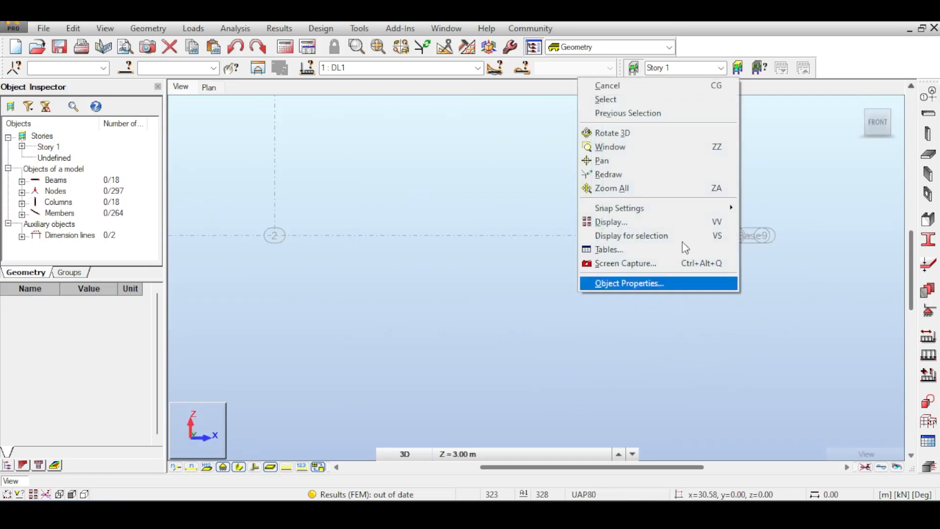
pyautogui.click(687, 88)
pyautogui.scroll(5, 609, 263)
pyautogui.moveTo(609, 241); pyautogui.dragTo(637, 280, button='middle')
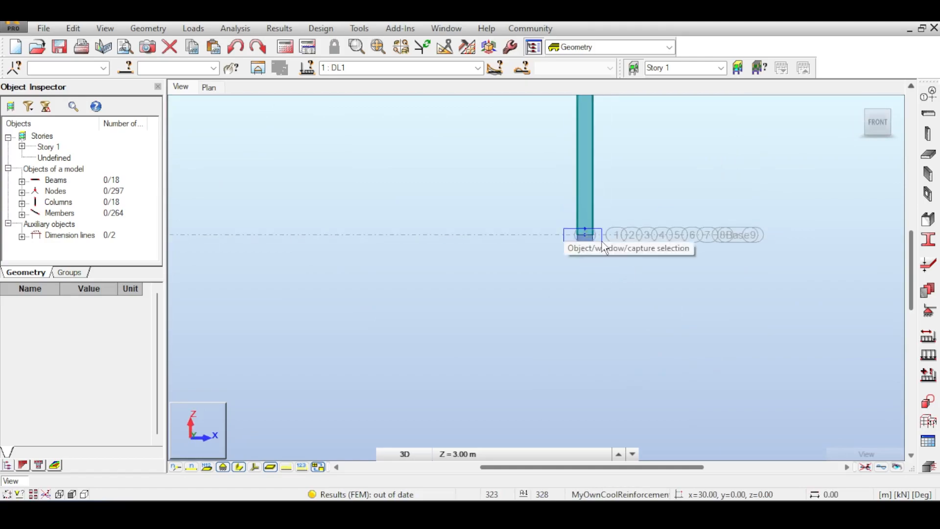
pyautogui.click(577, 236)
pyautogui.scroll(-1, 605, 247)
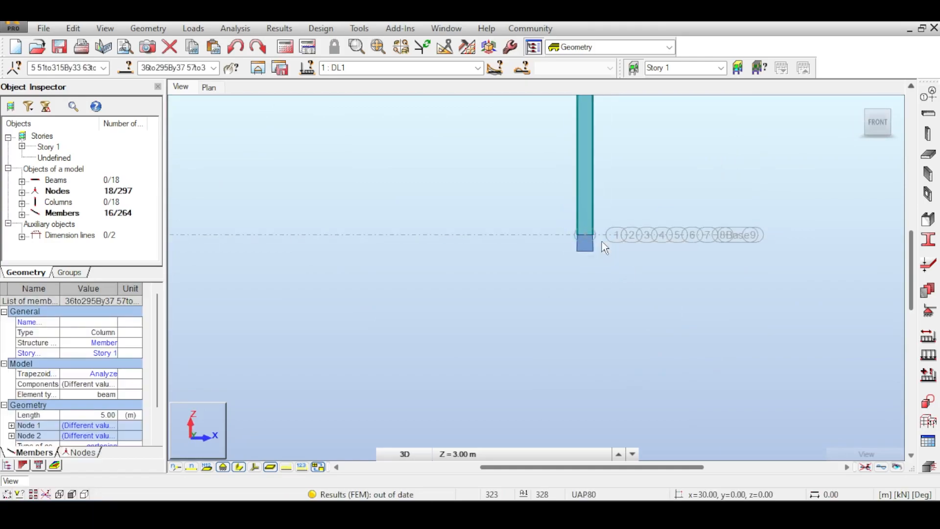
pyautogui.click(602, 242)
pyautogui.press('Delete')
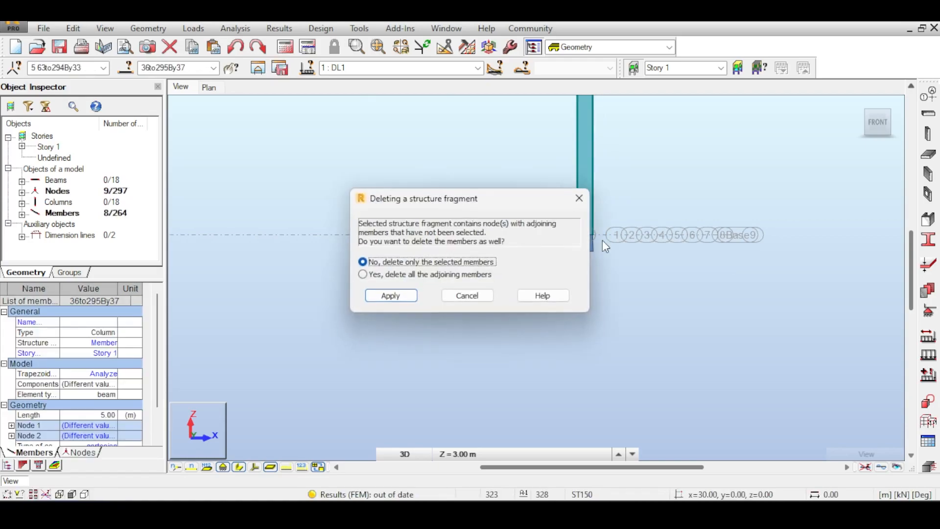
pyautogui.click(383, 300)
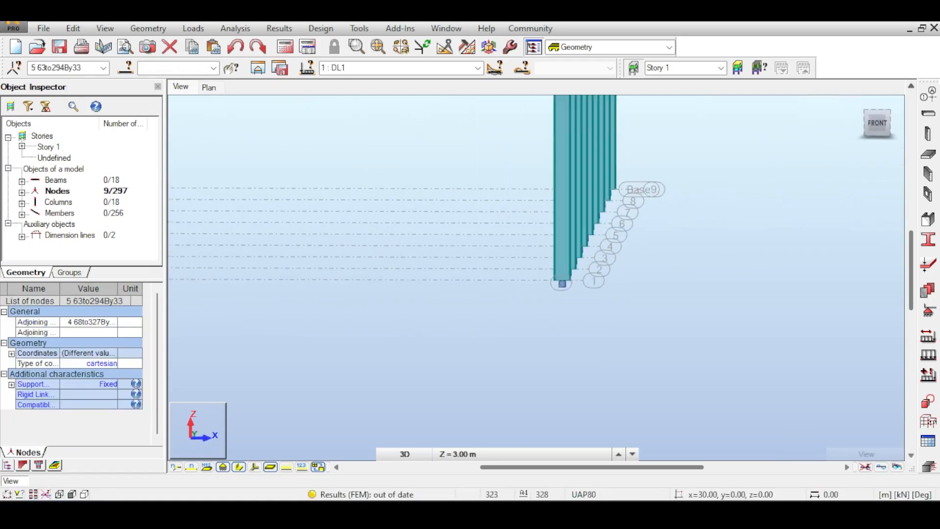
# - Delete the row of ground-level longitudinal members along the X = 0 column bases, removing only the selected members
pyautogui.moveTo(490, 264); pyautogui.dragTo(571, 292)
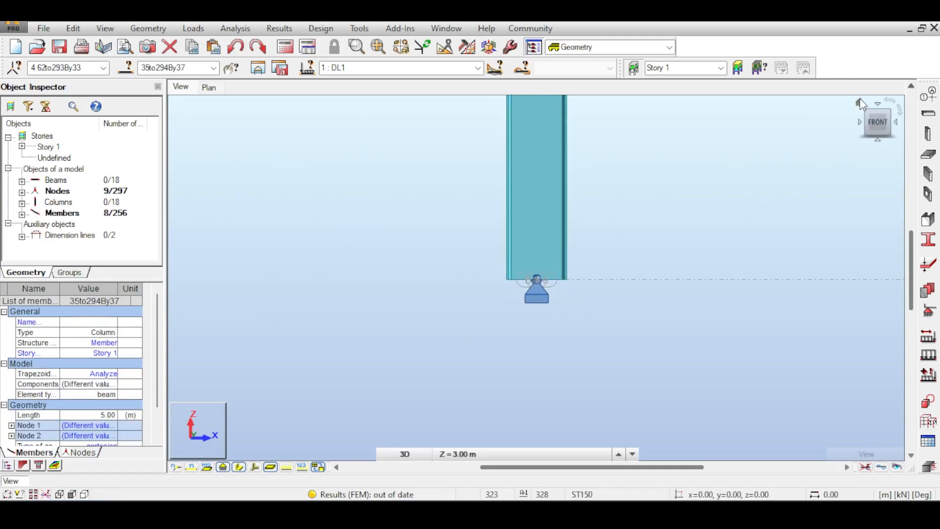
pyautogui.click(860, 103)
pyautogui.scroll(3, 483, 304)
pyautogui.scroll(4, 357, 319)
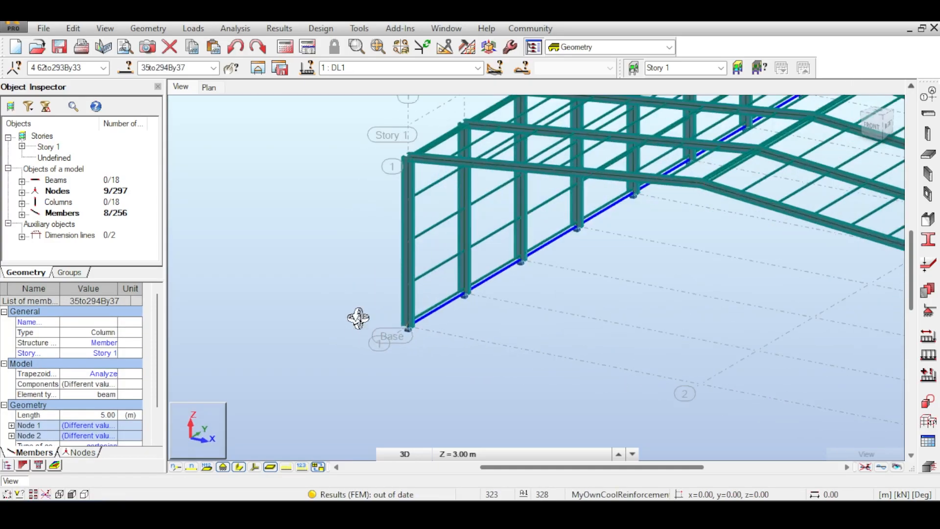
pyautogui.press('Delete')
pyautogui.press('Return')
pyautogui.scroll(-5, 521, 305)
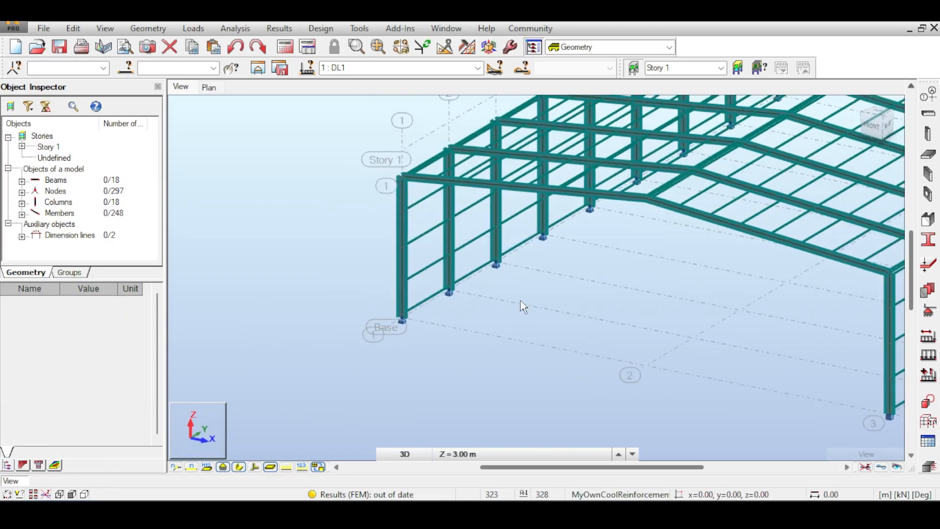
# - In the front view, hide the section shapes and delete the longitudinal members at the X = 30 m column tops
pyautogui.scroll(8, 592, 306)
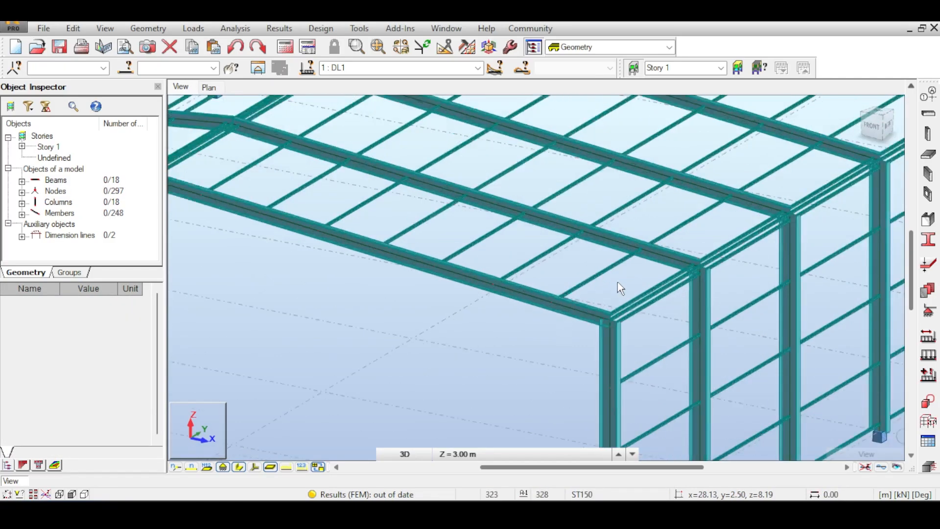
pyautogui.scroll(1, 649, 306)
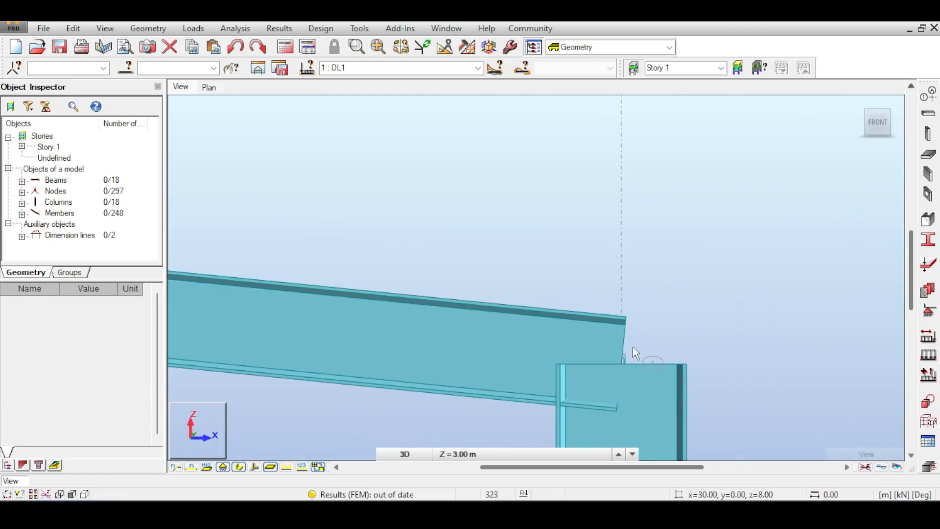
pyautogui.moveTo(632, 347); pyautogui.dragTo(605, 375)
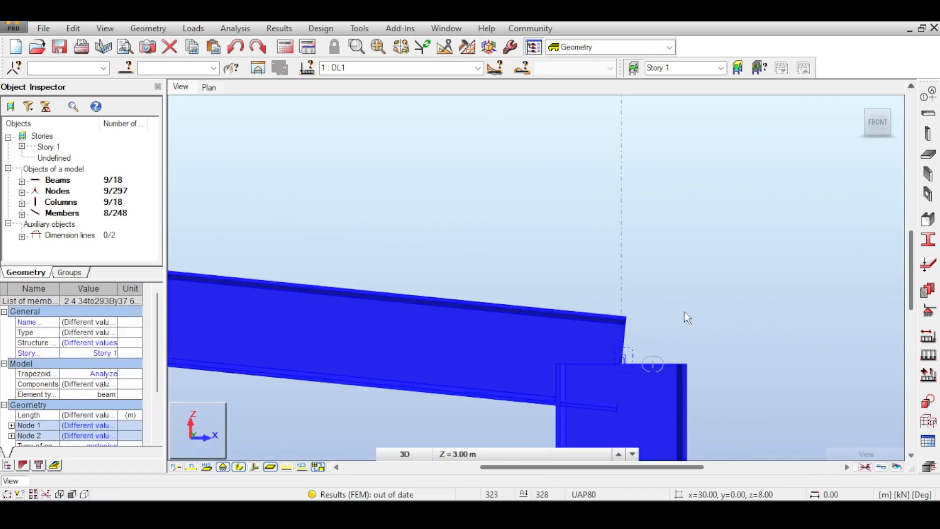
pyautogui.moveTo(638, 353); pyautogui.dragTo(605, 321, button='middle')
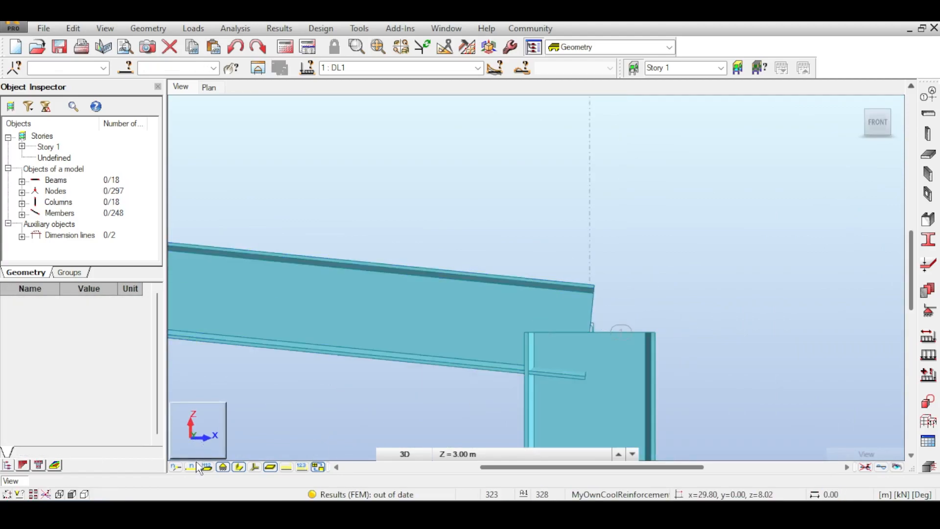
pyautogui.click(238, 467)
pyautogui.moveTo(578, 315); pyautogui.dragTo(607, 343)
pyautogui.press('Delete')
pyautogui.press('Return')
# - Delete the longitudinal members at the X = 0 column tops, at Z = 8.00 m, removing only the selected members
pyautogui.scroll(-5, 617, 330)
pyautogui.moveTo(448, 330); pyautogui.dragTo(593, 319, button='middle')
pyautogui.moveTo(276, 313); pyautogui.dragTo(930, 367, button='middle')
pyautogui.click(288, 314)
pyautogui.moveTo(288, 313); pyautogui.dragTo(297, 275, button='middle')
pyautogui.scroll(5, 281, 321)
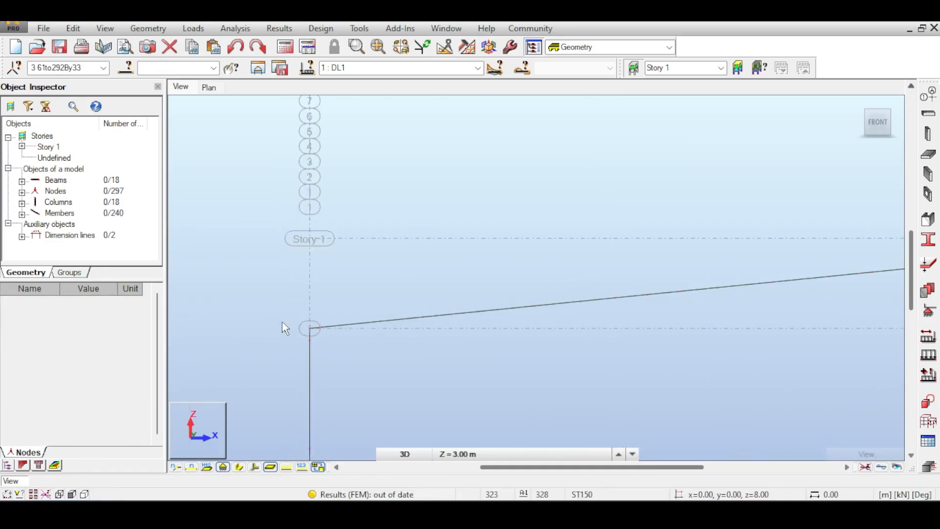
pyautogui.moveTo(317, 314); pyautogui.dragTo(345, 337)
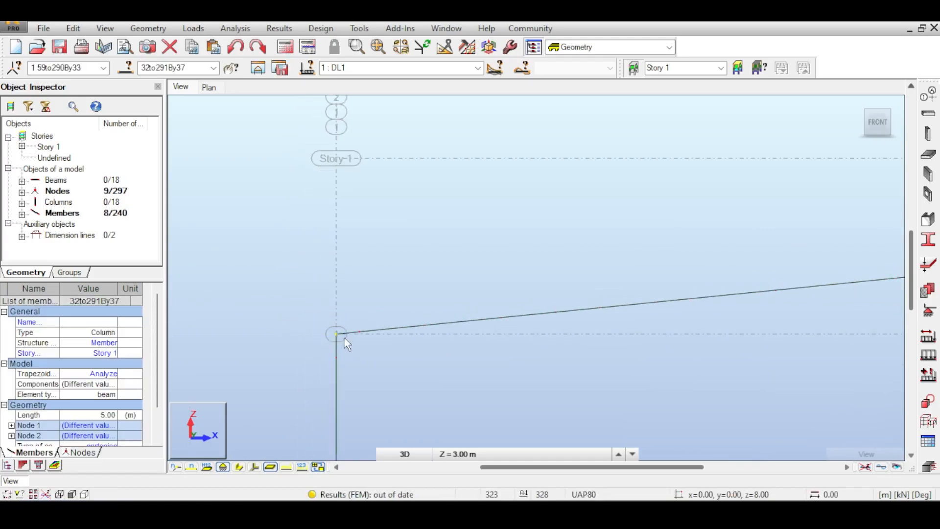
pyautogui.press('Delete')
pyautogui.click(394, 292)
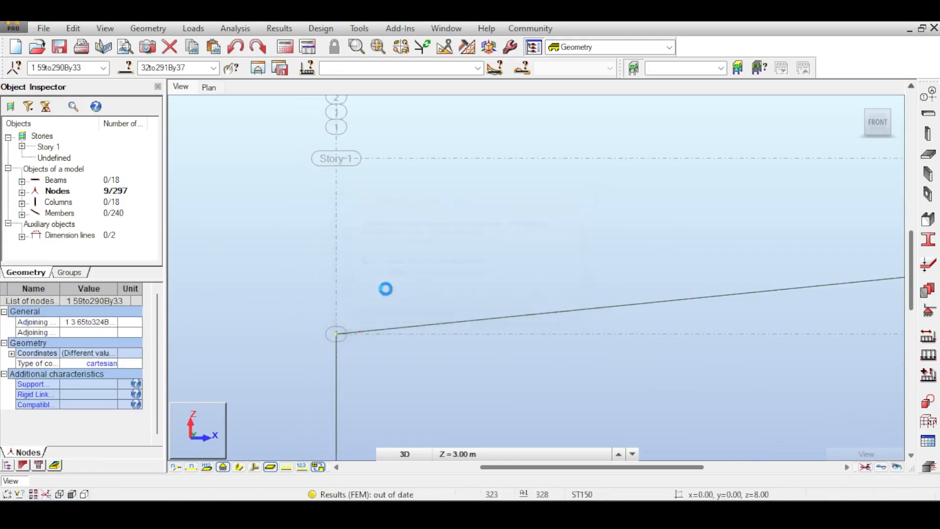
pyautogui.click(411, 274)
# - Examine the closely spaced longitudinal members along the roof ridge in the 3D and front views
pyautogui.scroll(-5, 411, 274)
pyautogui.keyDown('shift'); pyautogui.moveTo(766, 174); pyautogui.dragTo(705, 213, button='middle'); pyautogui.keyUp('shift')
pyautogui.scroll(-2, 705, 213)
pyautogui.moveTo(705, 213); pyautogui.dragTo(691, 187, button='middle')
pyautogui.scroll(6, 560, 306)
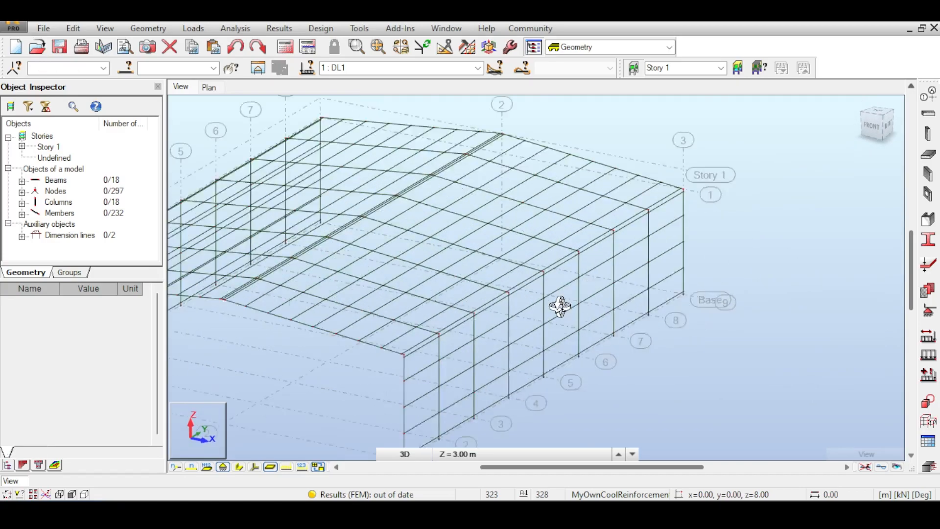
pyautogui.moveTo(479, 300); pyautogui.dragTo(561, 288, button='middle')
pyautogui.moveTo(358, 268); pyautogui.dragTo(410, 264, button='middle')
pyautogui.scroll(4, 407, 266)
pyautogui.scroll(-2, 405, 270)
pyautogui.scroll(3, 471, 280)
pyautogui.moveTo(695, 159); pyautogui.dragTo(453, 176)
pyautogui.rightClick(457, 181)
pyautogui.click(456, 180)
pyautogui.scroll(4, 467, 196)
pyautogui.moveTo(491, 237); pyautogui.dragTo(488, 260)
pyautogui.click(430, 210)
pyautogui.press('Delete')
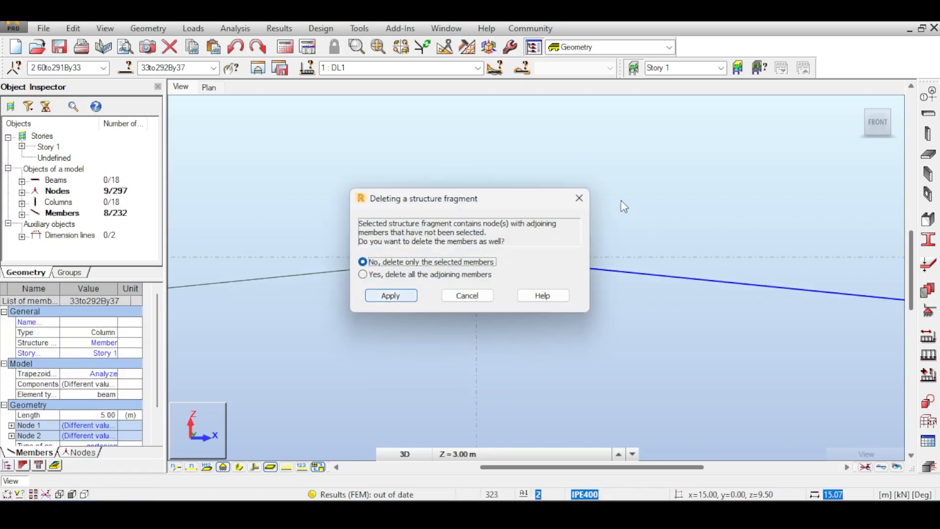
pyautogui.click(584, 198)
# - Delete the longitudinal members at the ridge point X = 15 m, Z = 9.50 m, removing only the selected members
pyautogui.moveTo(459, 240); pyautogui.dragTo(491, 282)
pyautogui.press('Delete')
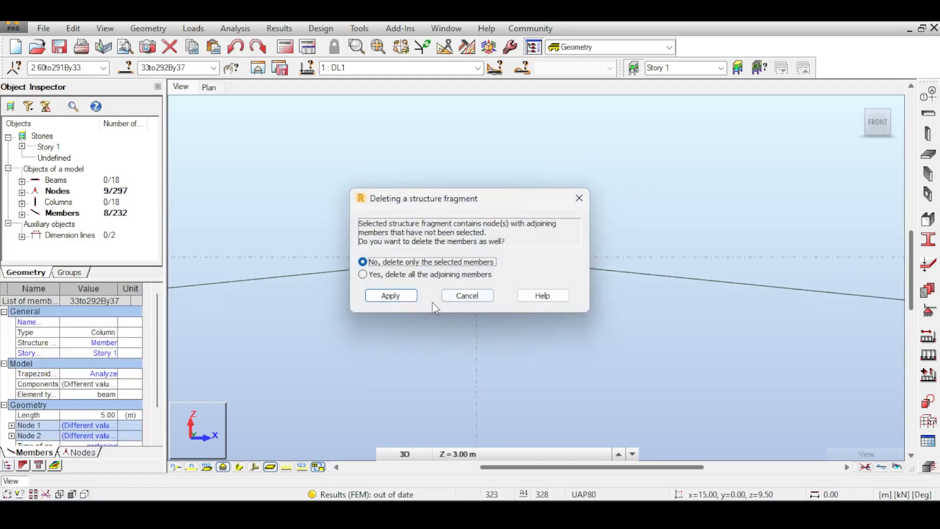
pyautogui.click(404, 295)
# - Show the whole hall in 3D with its section shapes displayed and run the structural calculations
pyautogui.click(859, 104)
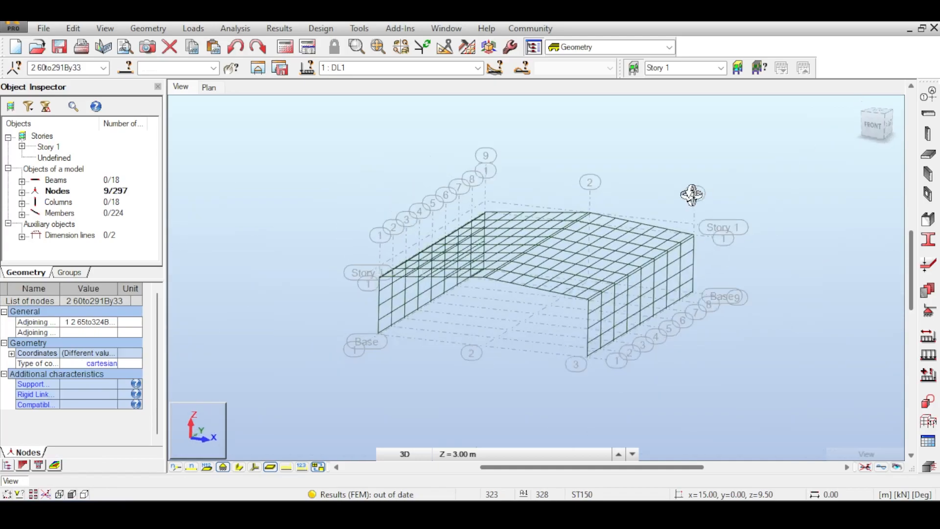
pyautogui.rightClick(316, 240)
pyautogui.click(315, 238)
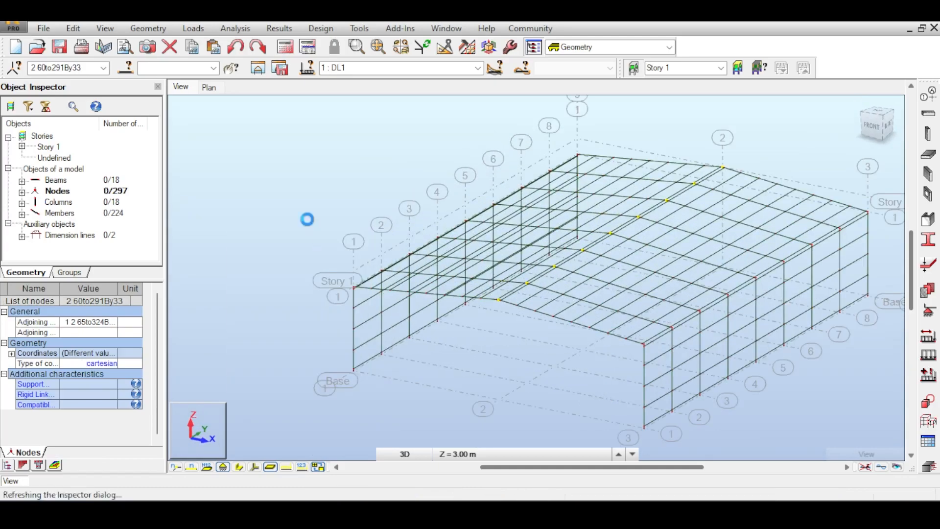
pyautogui.click(239, 467)
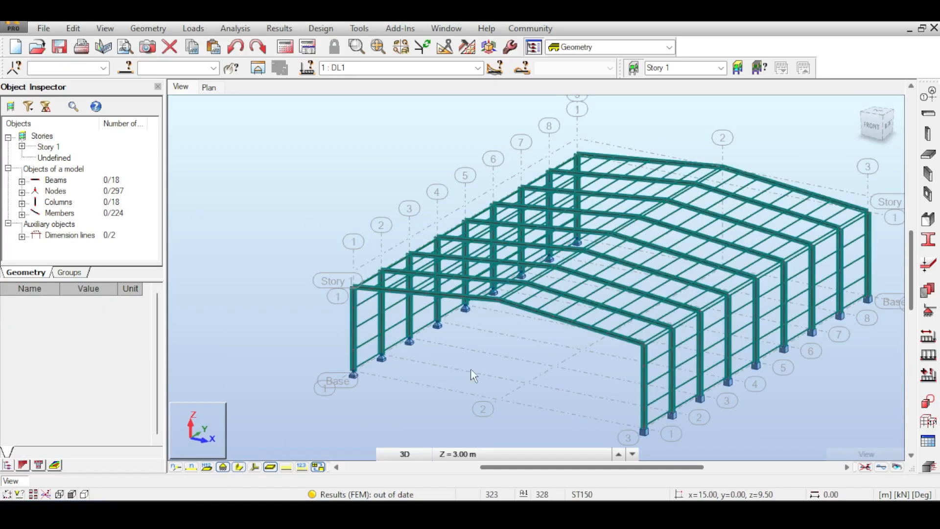
pyautogui.scroll(6, 496, 359)
pyautogui.scroll(-7, 509, 265)
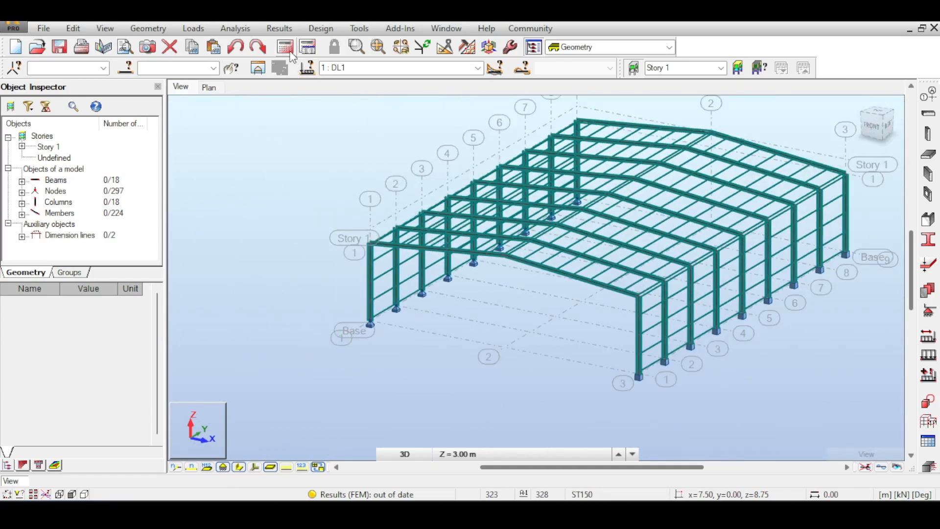
pyautogui.click(287, 48)
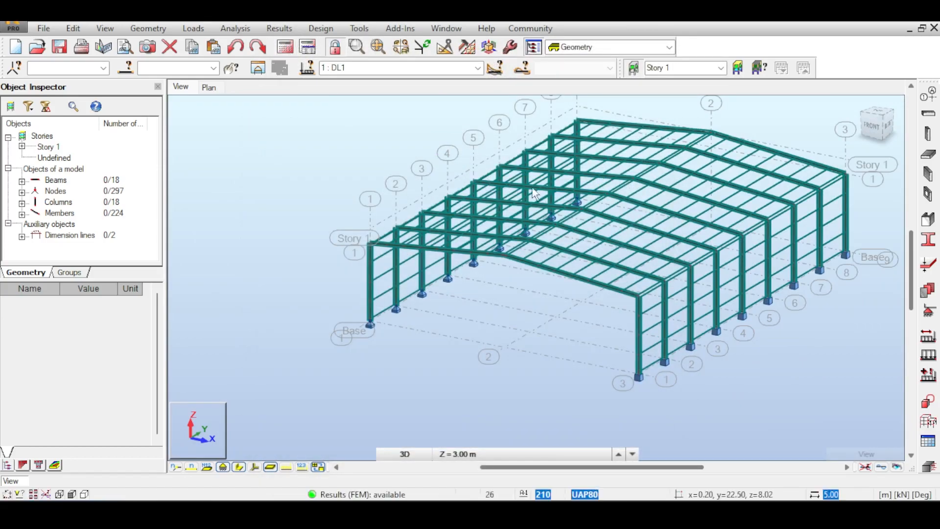
# - In the front view, select the roof purlin row at X = 26.25 m and apply the My Moment member diagram
pyautogui.scroll(5, 550, 193)
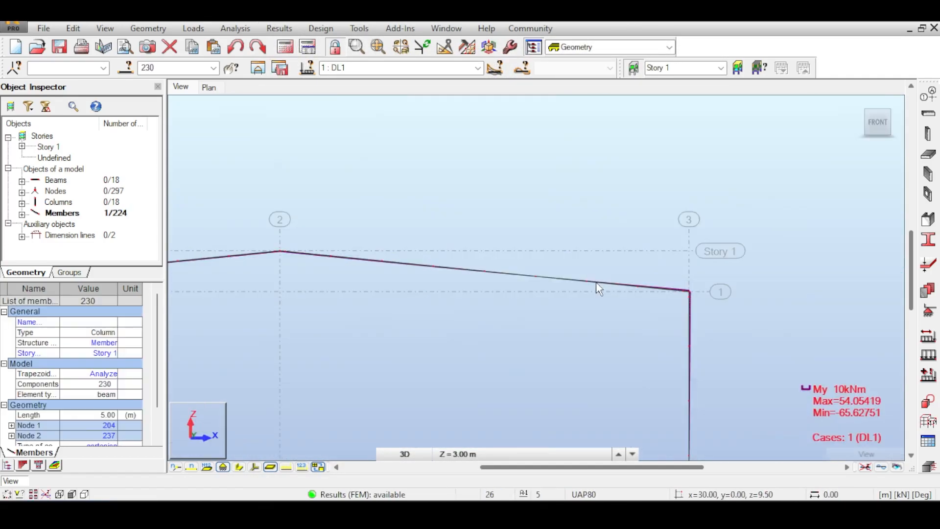
pyautogui.moveTo(575, 260); pyautogui.dragTo(598, 290)
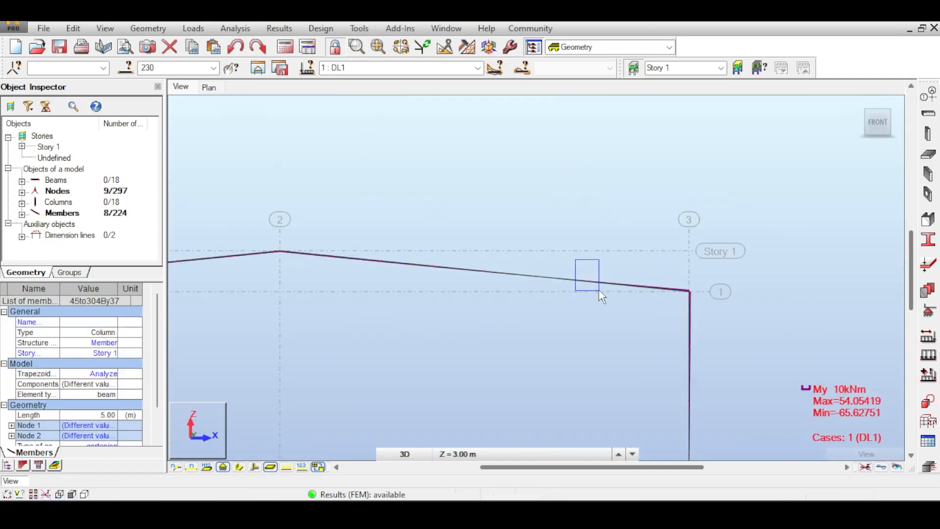
pyautogui.click(279, 28)
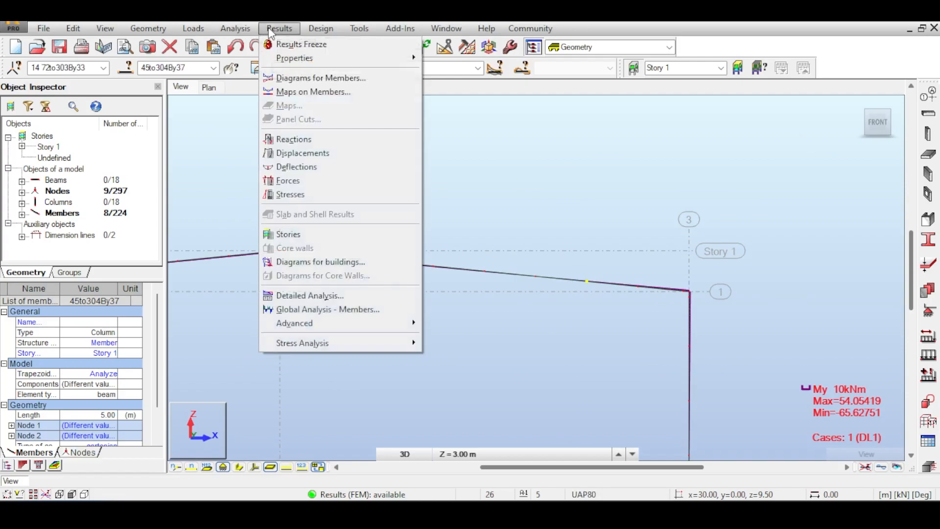
pyautogui.click(318, 78)
pyautogui.moveTo(587, 178); pyautogui.dragTo(760, 93)
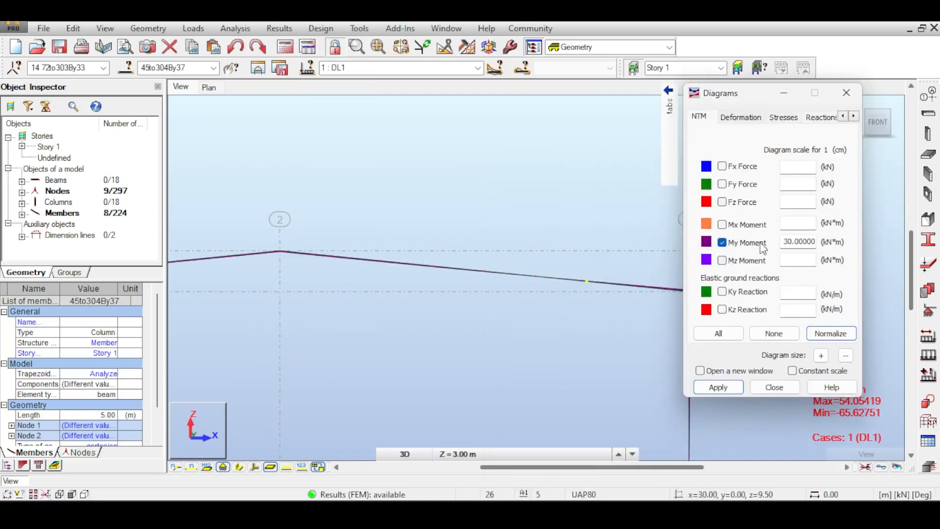
pyautogui.click(716, 387)
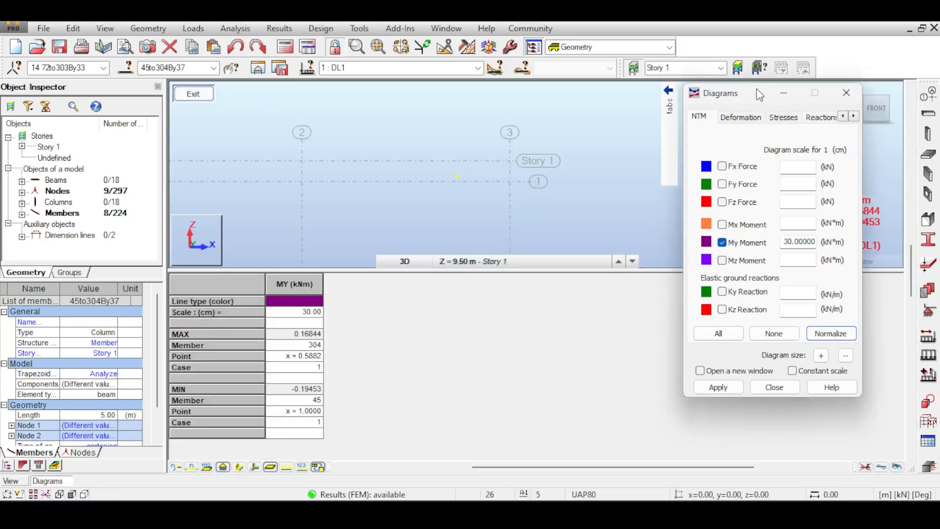
# - Normalize the My Moment diagram of the purlin row in the 3D view and clear the selection
pyautogui.click(856, 86)
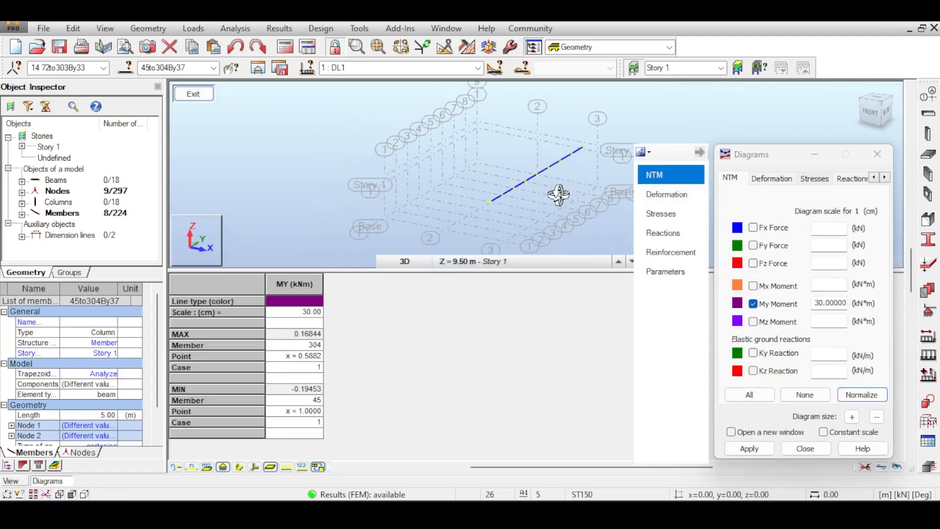
pyautogui.click(764, 450)
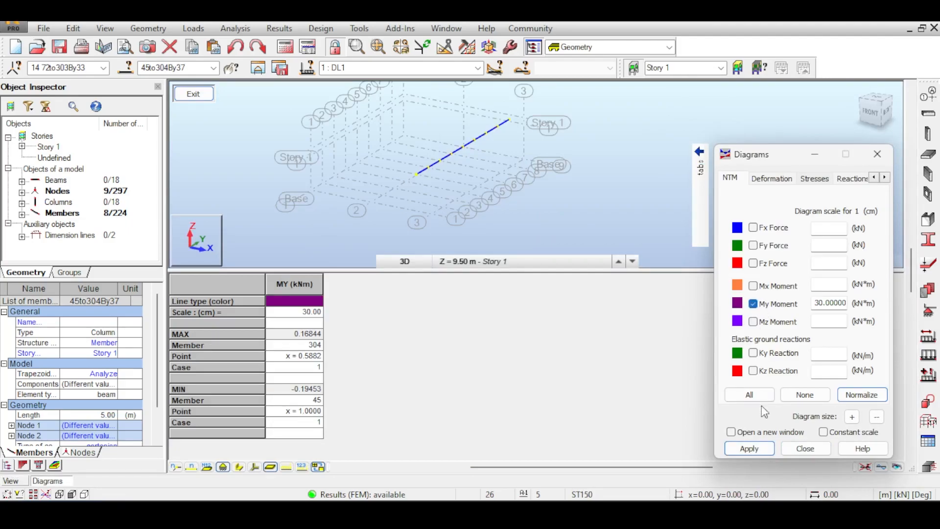
pyautogui.click(863, 394)
pyautogui.rightClick(497, 164)
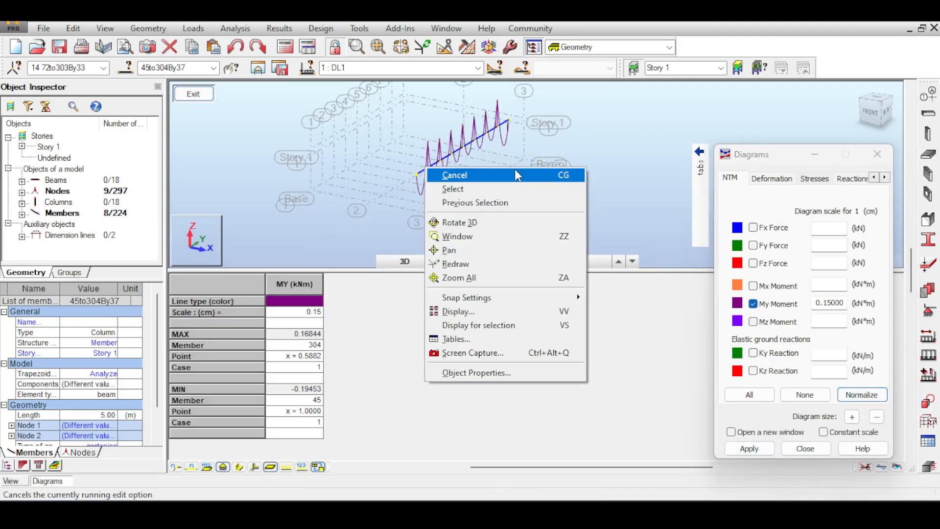
pyautogui.click(514, 169)
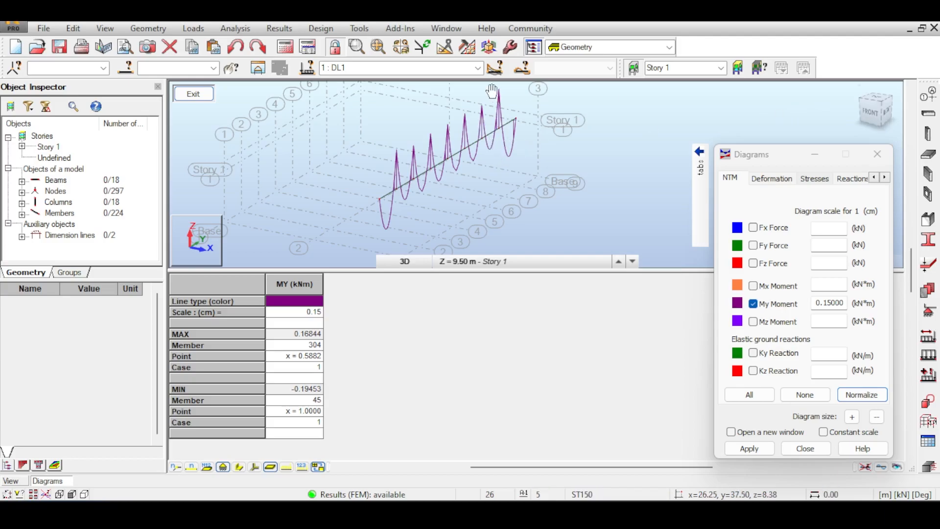
# - Examine the purlin row's bending moment diagram along its spans in 3D and in the right side view
pyautogui.scroll(5, 498, 130)
pyautogui.scroll(-3, 524, 165)
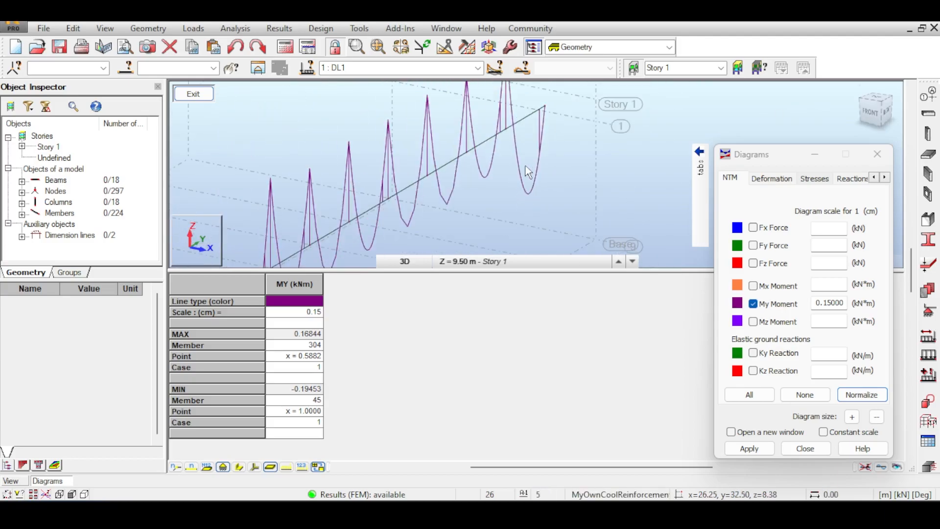
pyautogui.moveTo(461, 161); pyautogui.dragTo(478, 129, button='middle')
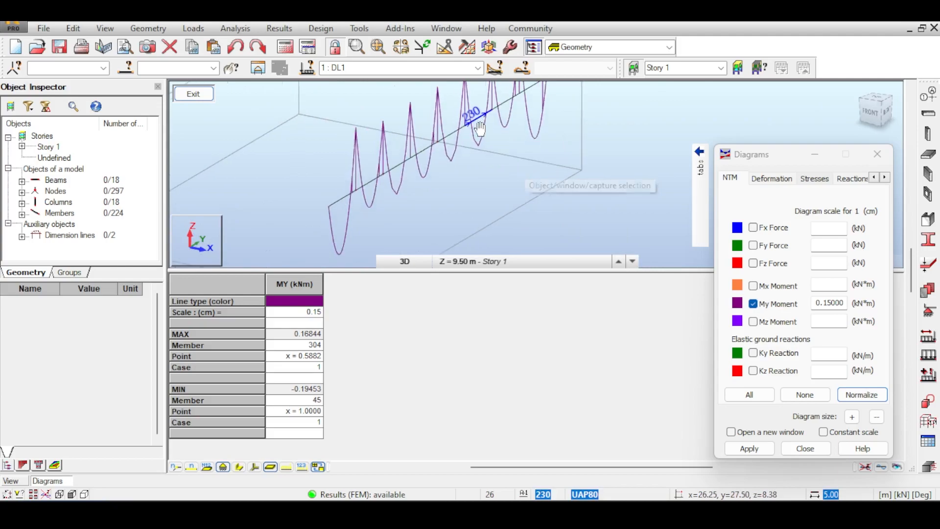
pyautogui.moveTo(523, 158); pyautogui.dragTo(477, 161, button='middle')
pyautogui.click(888, 115)
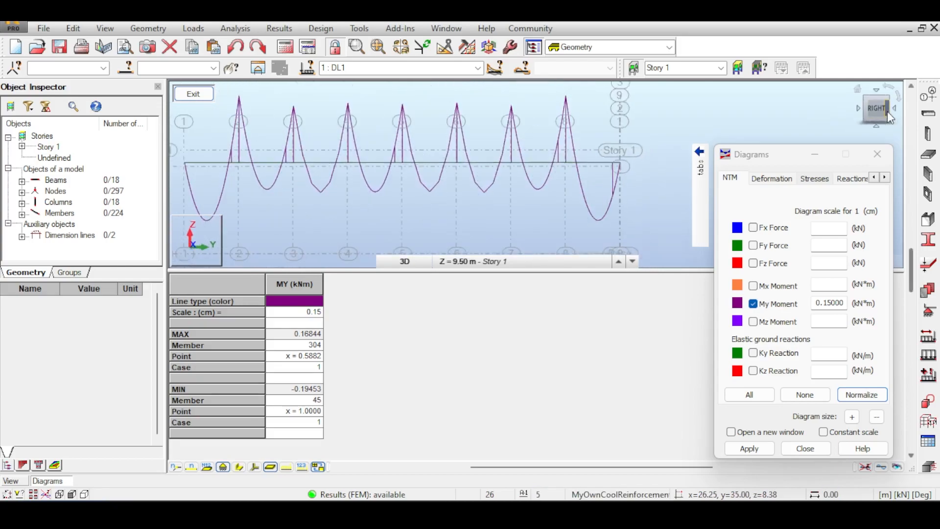
pyautogui.scroll(6, 573, 148)
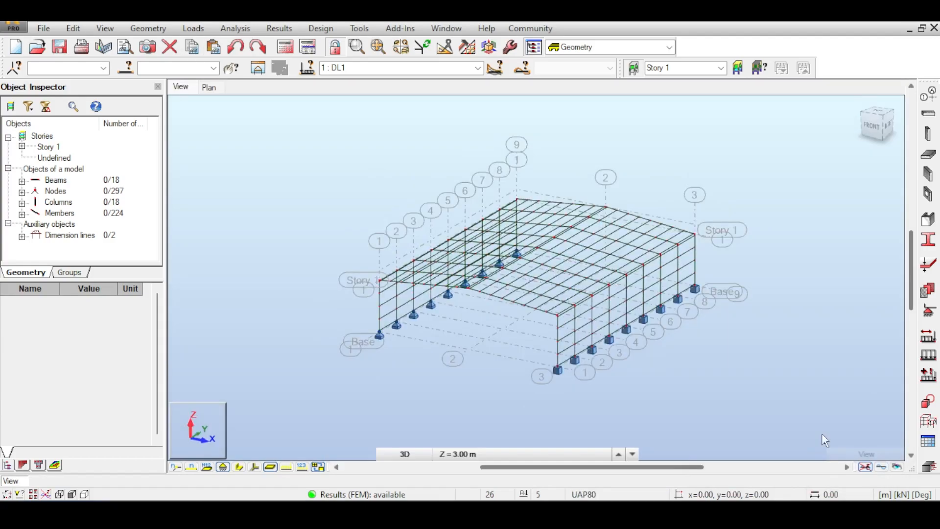
# - Display the complete hall in the Structure View with materials, shadow and ground, and examine it
pyautogui.click(897, 467)
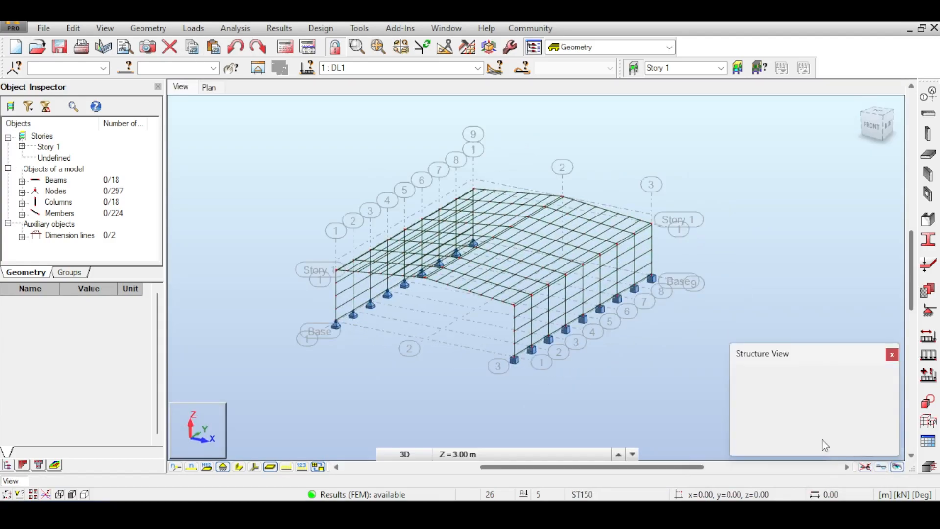
pyautogui.scroll(2, 641, 270)
pyautogui.moveTo(685, 179); pyautogui.dragTo(676, 157, button='middle')
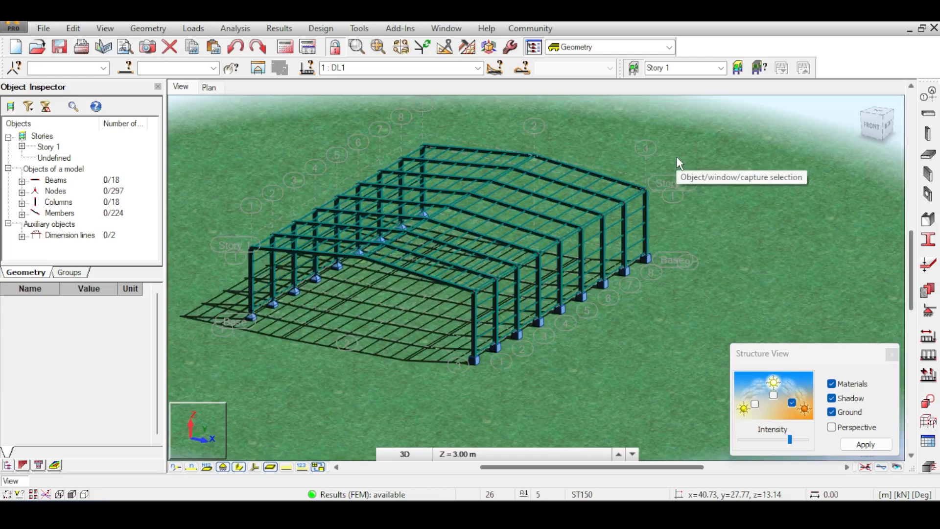
pyautogui.moveTo(676, 157); pyautogui.dragTo(699, 177, button='middle')
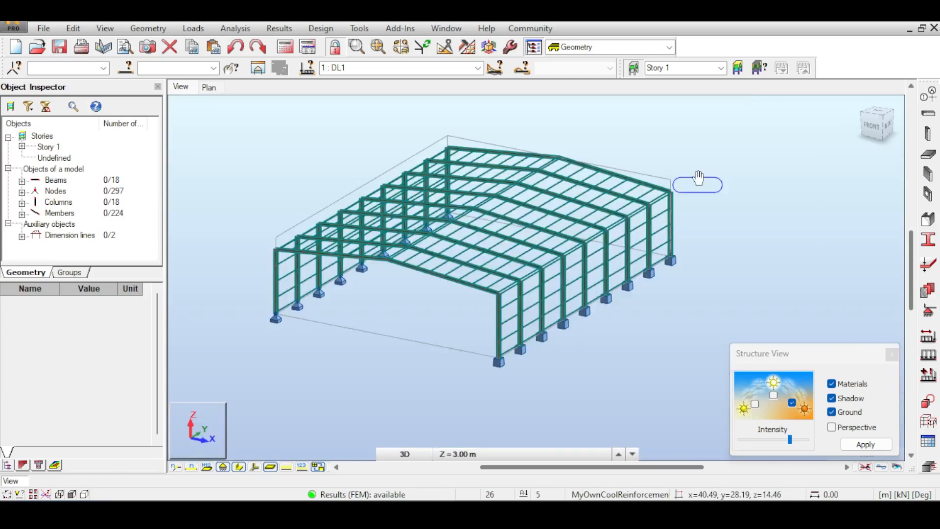
pyautogui.moveTo(666, 150); pyautogui.dragTo(660, 145, button='middle')
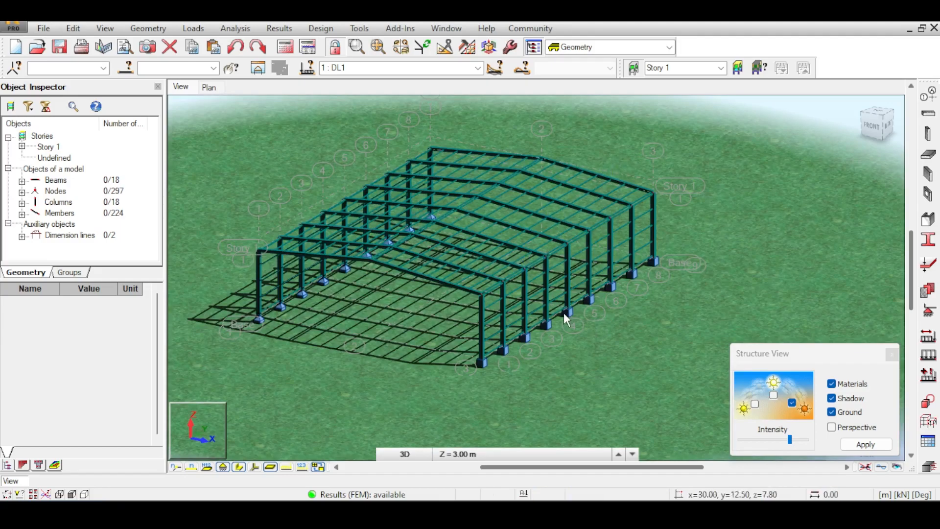
# - Examine the rendered hall frames from several distances and return to the wireframe model by closing the Structure View
pyautogui.scroll(2, 564, 312)
pyautogui.scroll(-3, 564, 312)
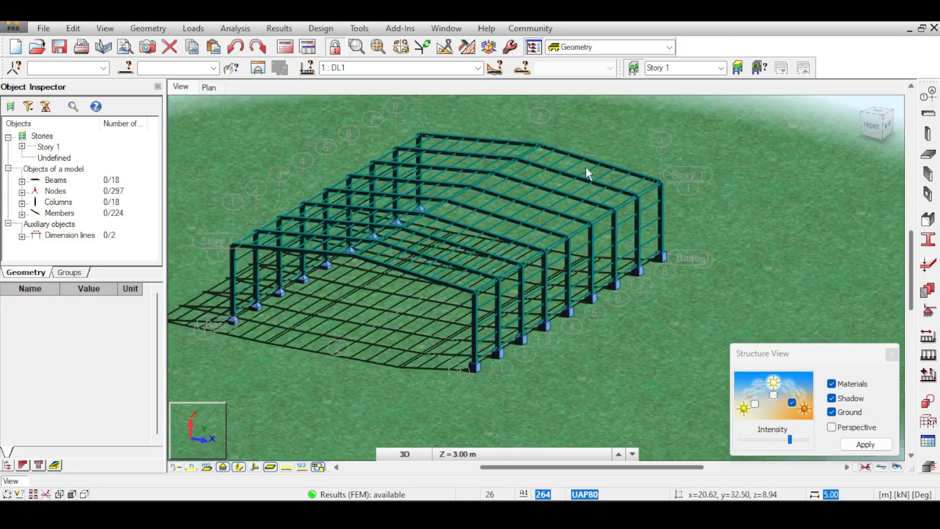
pyautogui.scroll(-2, 433, 261)
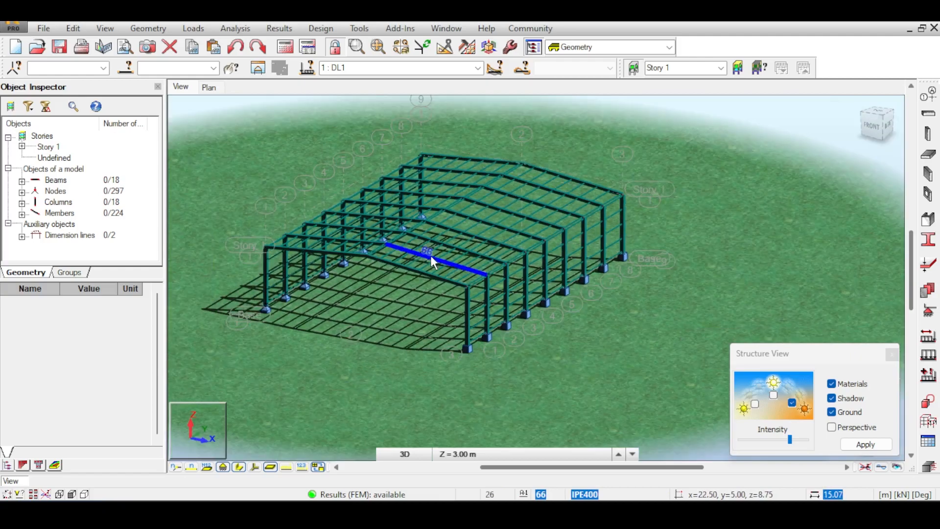
pyautogui.moveTo(680, 261); pyautogui.dragTo(724, 229, button='middle')
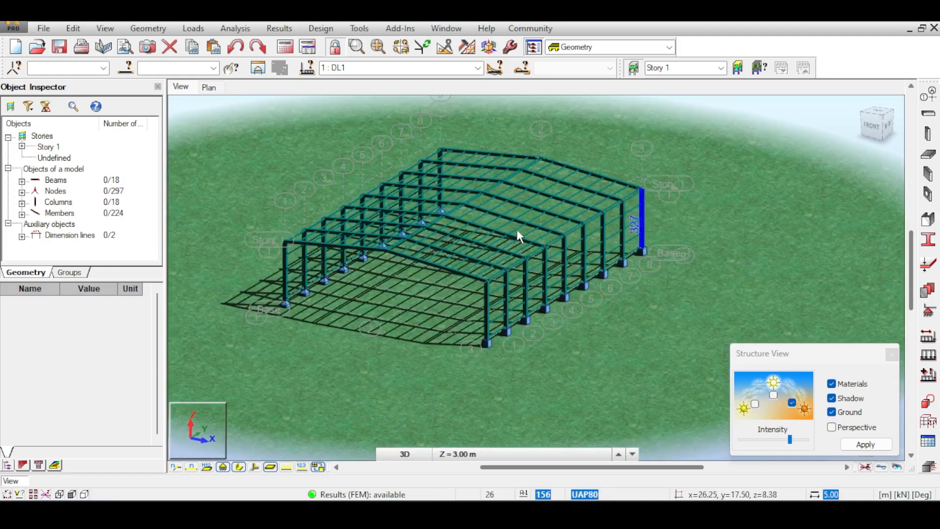
pyautogui.click(891, 354)
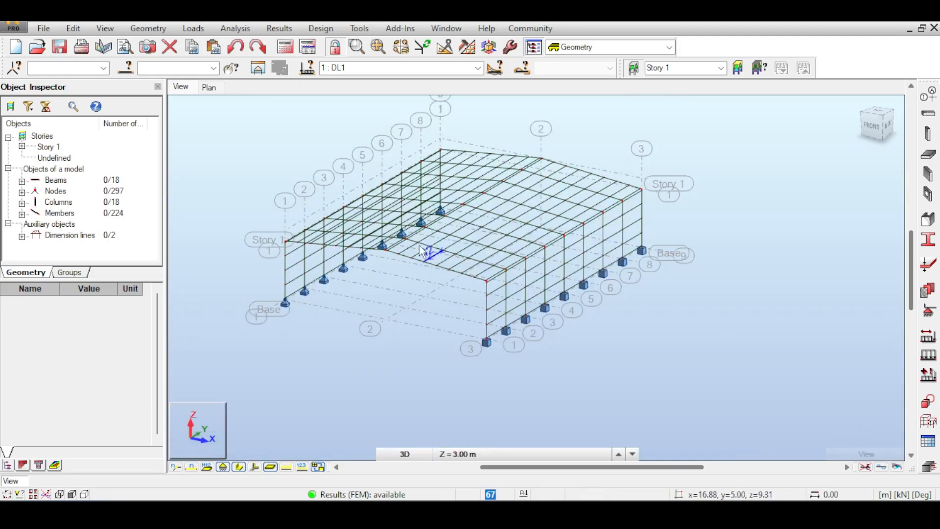
pyautogui.scroll(3, 407, 284)
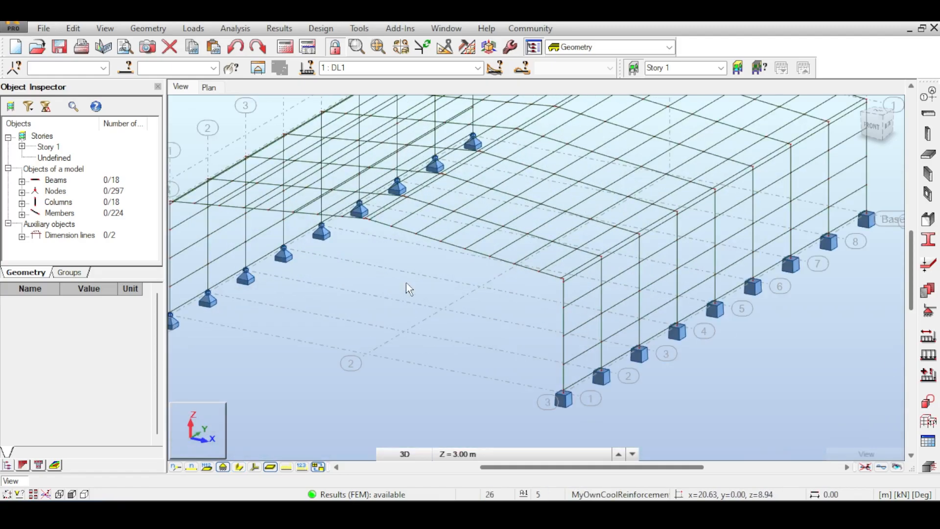
pyautogui.scroll(-5, 409, 289)
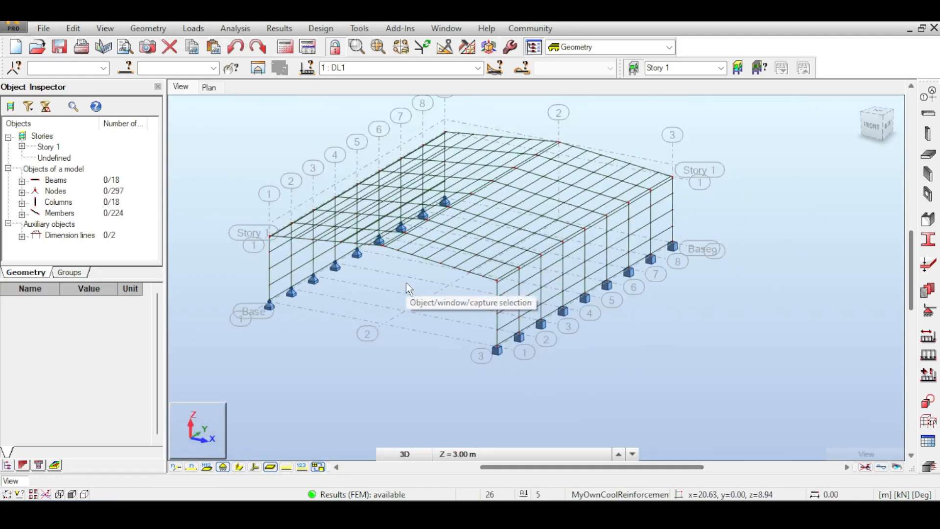
# - In the front view, select the row of fixed column base nodes on axis 3 and change their supports to pinned
pyautogui.click(872, 128)
pyautogui.scroll(4, 586, 263)
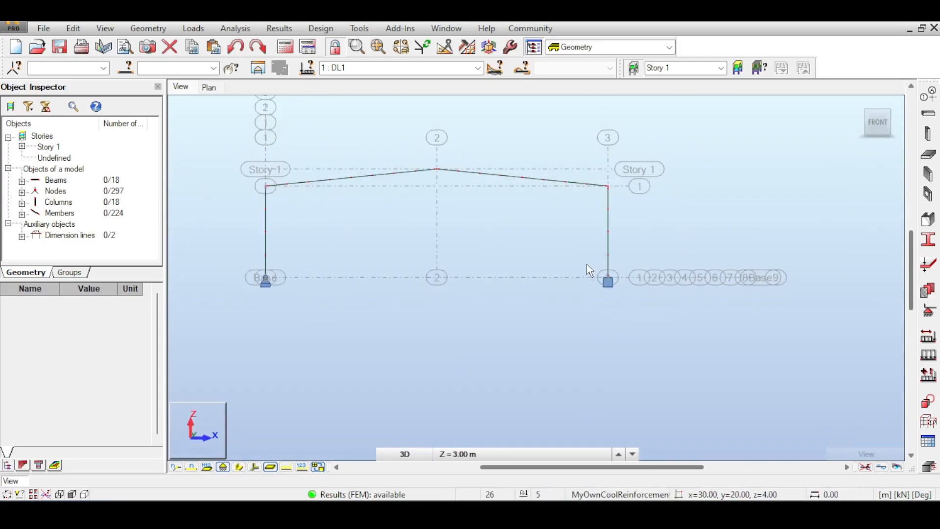
pyautogui.scroll(3, 594, 269)
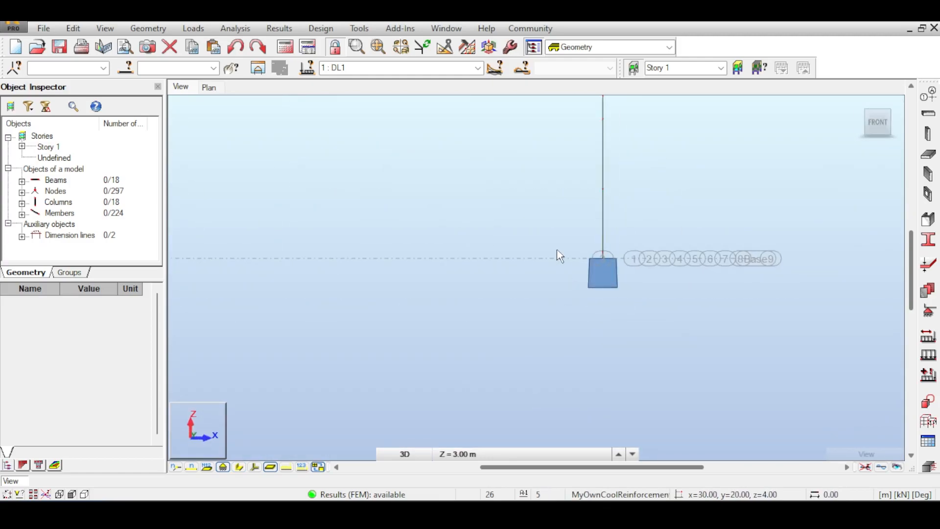
pyautogui.moveTo(561, 252); pyautogui.dragTo(647, 276)
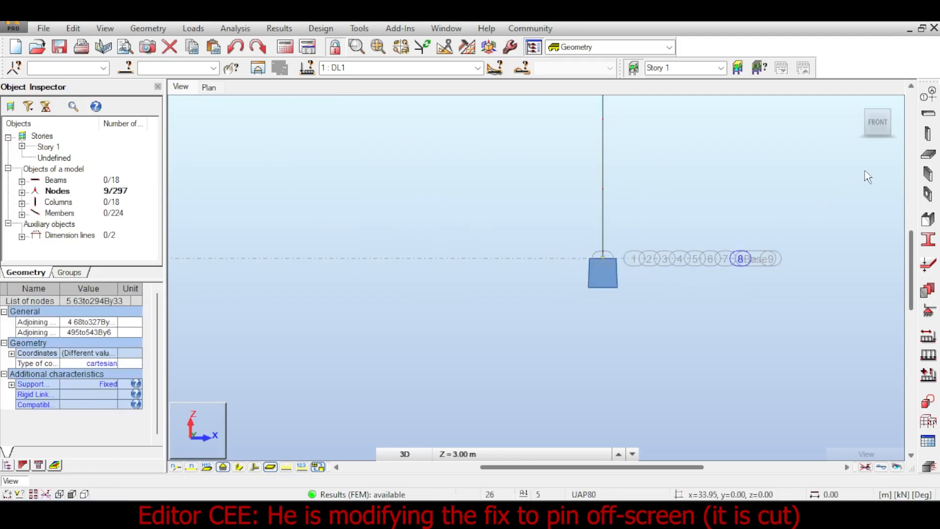
pyautogui.click(928, 310)
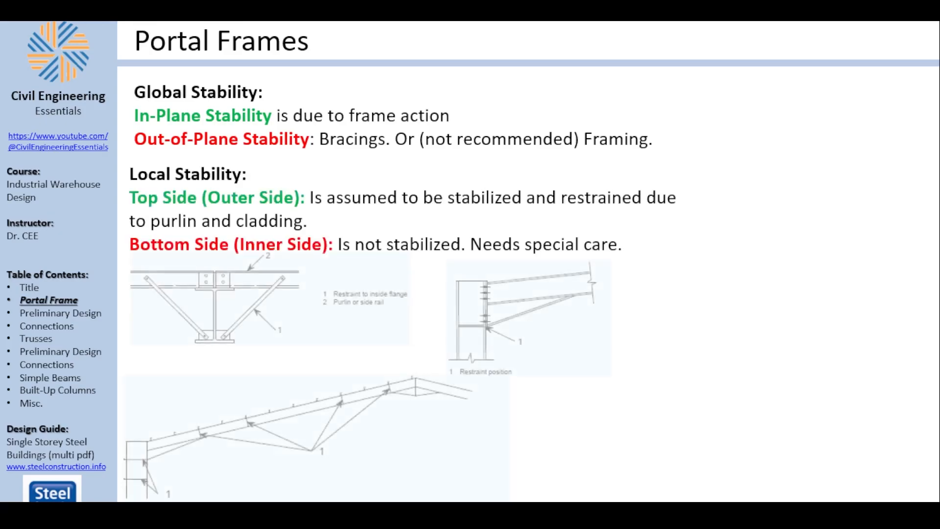
pyautogui.rightClick(186, 296)
pyautogui.press('Escape')
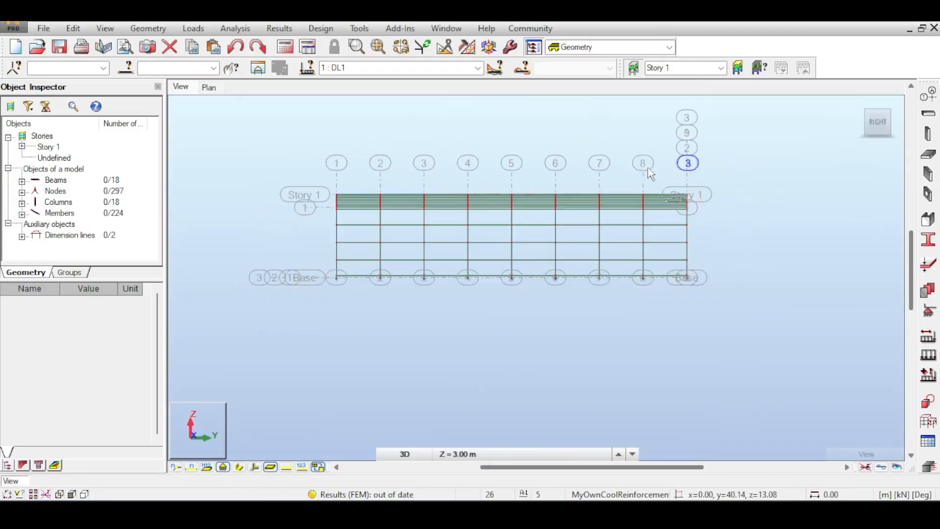
# - In the 3D home view, select all members that have the UAP80 section
pyautogui.rightClick(558, 164)
pyautogui.click(862, 104)
pyautogui.rightClick(549, 194)
pyautogui.click(492, 199)
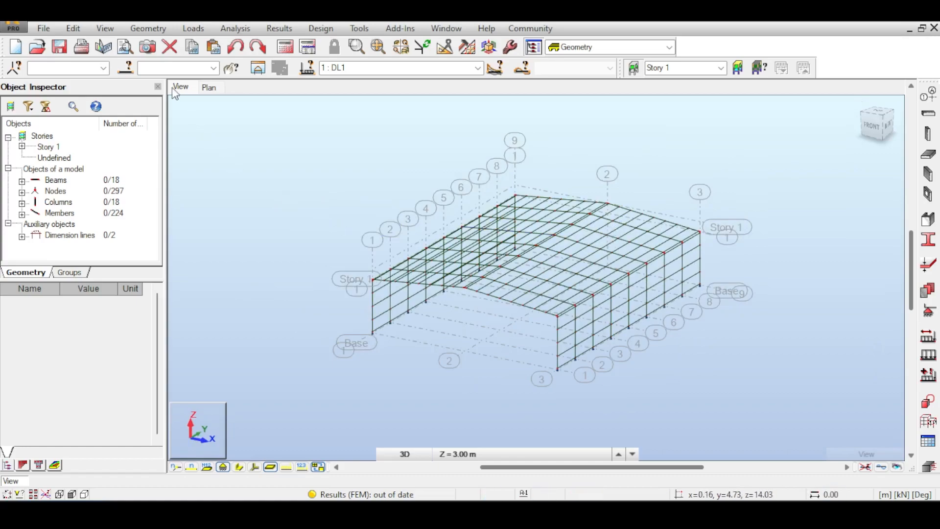
pyautogui.click(126, 67)
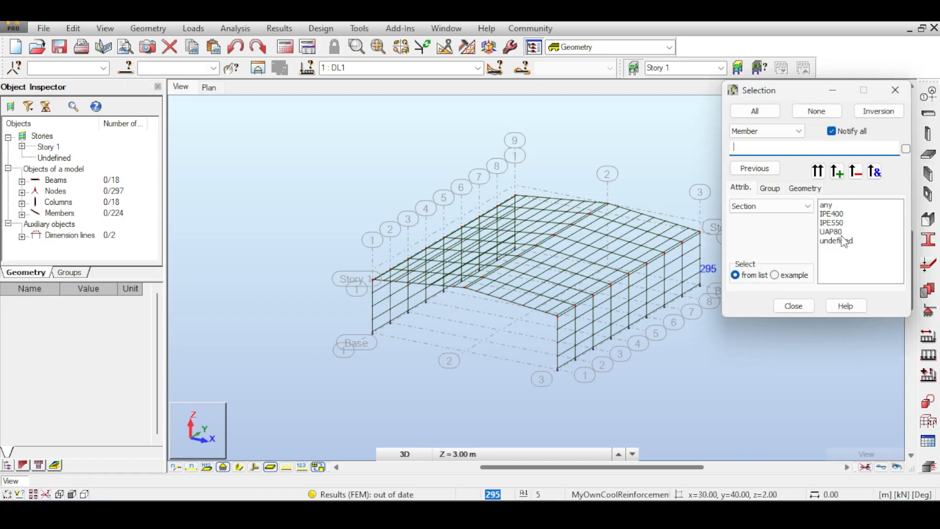
pyautogui.click(895, 90)
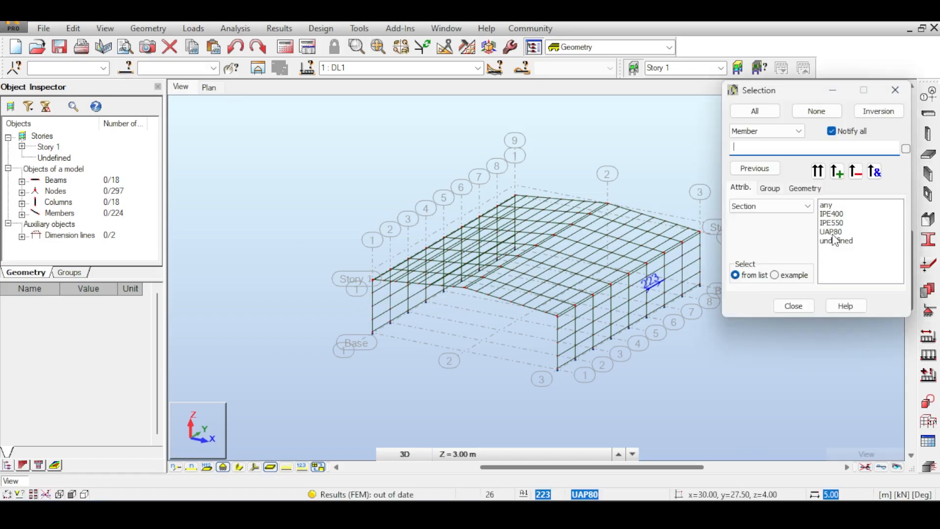
pyautogui.click(834, 233)
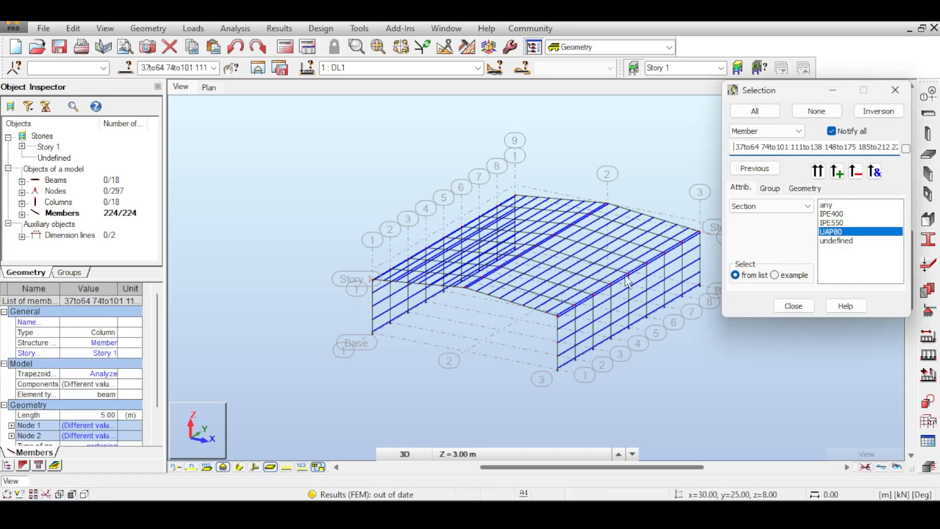
pyautogui.click(895, 90)
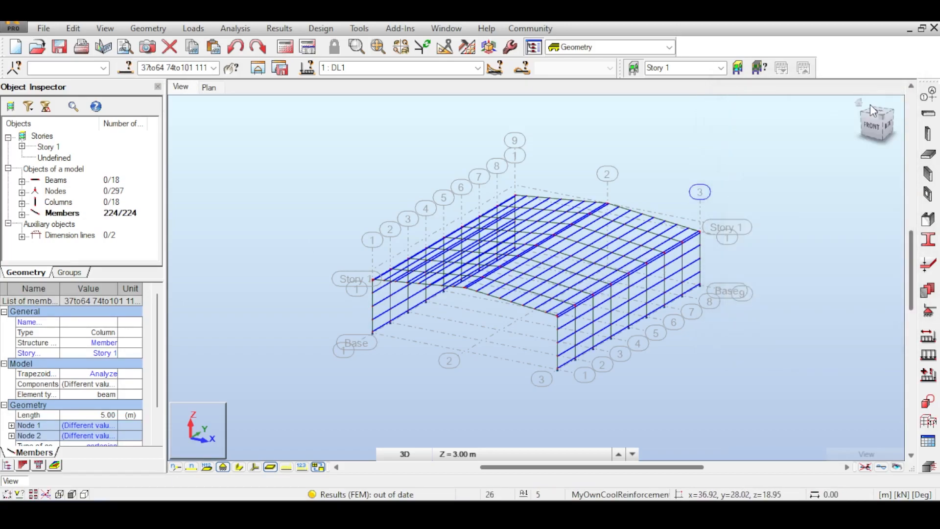
# - Apply the Pinned-Pinned release to the selected UAP80 members and check the release symbols on the model
pyautogui.click(147, 28)
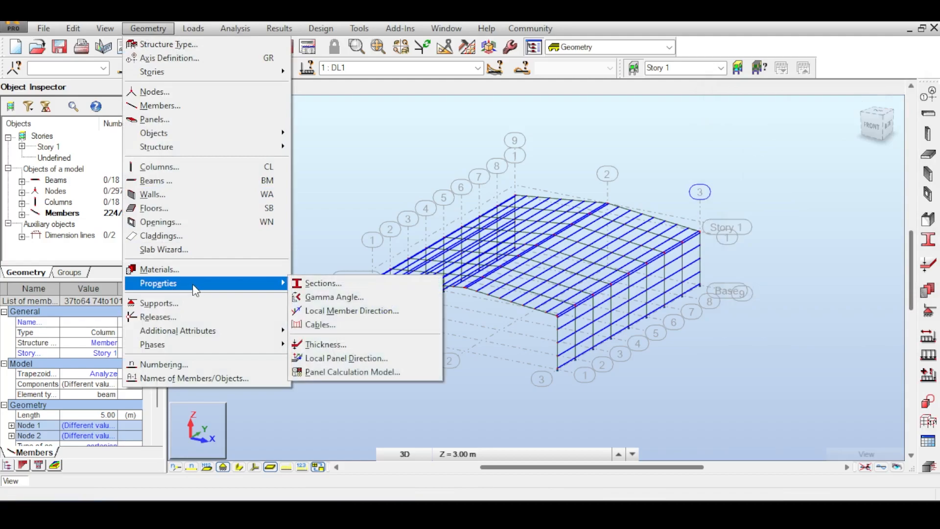
pyautogui.click(206, 324)
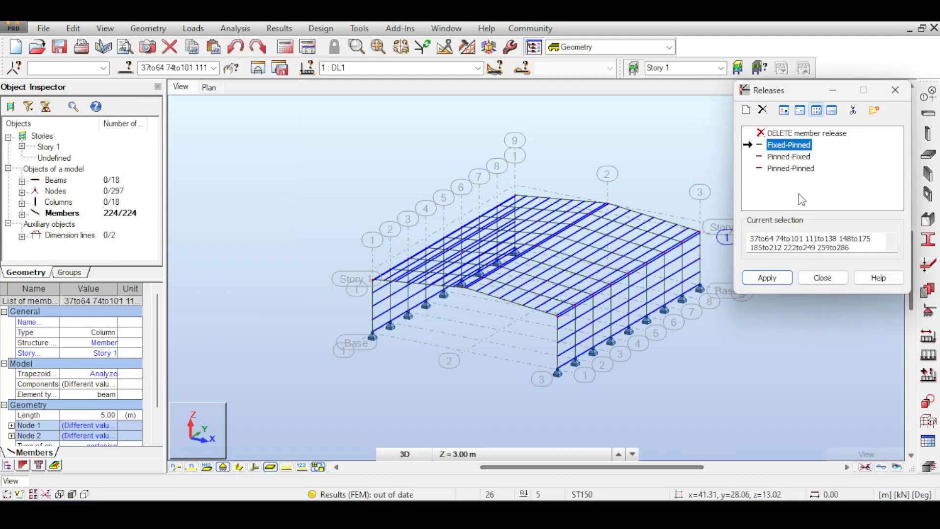
pyautogui.click(800, 168)
pyautogui.click(775, 283)
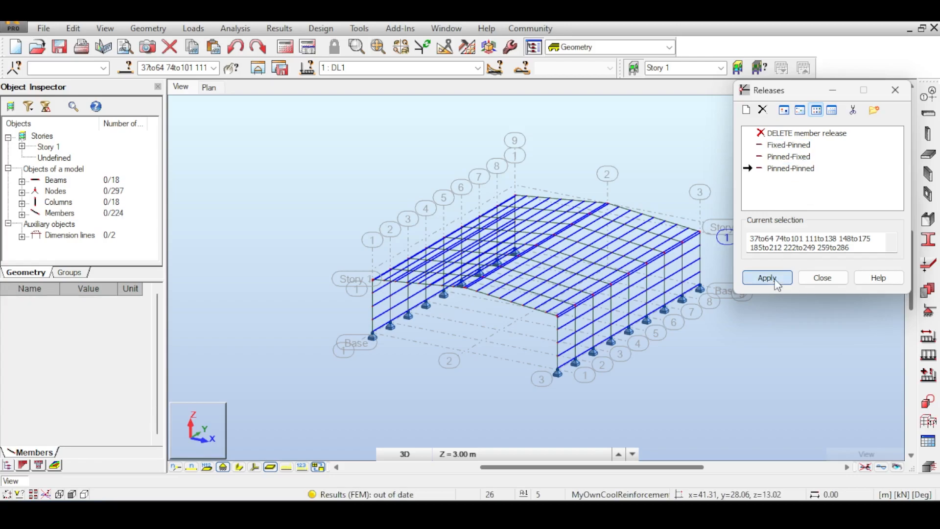
pyautogui.scroll(1, 546, 288)
pyautogui.scroll(3, 547, 288)
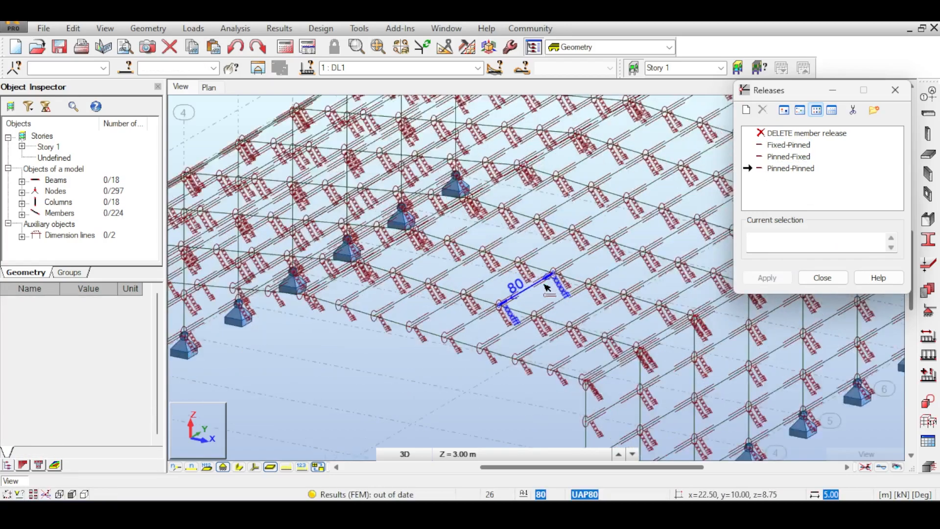
# - Recalculate the structure, continue past the instability warning and close the calculation messages
pyautogui.click(286, 47)
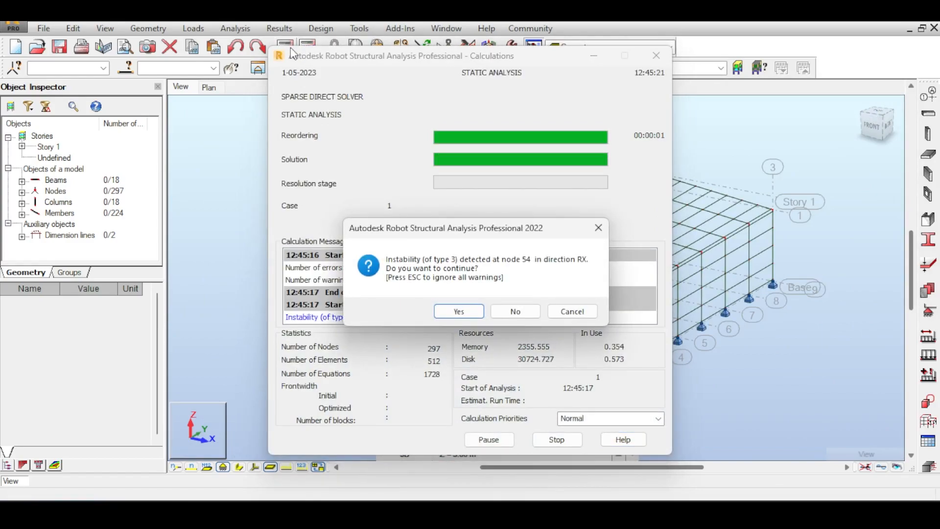
pyautogui.press('Return')
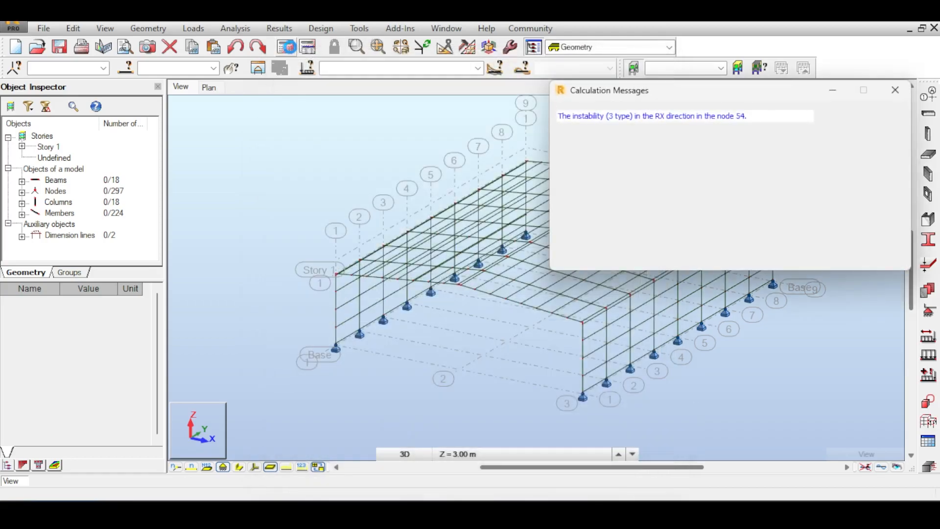
pyautogui.scroll(-5, 374, 166)
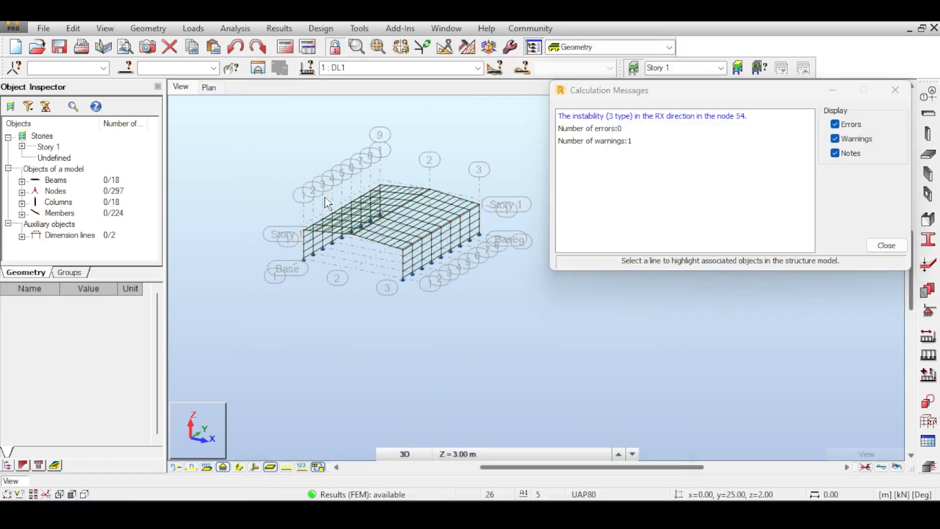
pyautogui.click(895, 90)
# - In the front view, select the first roof purlin row inward from the eaves on axis 3
pyautogui.scroll(1, 539, 184)
pyautogui.moveTo(681, 212); pyautogui.dragTo(727, 143, button='middle')
pyautogui.click(876, 124)
pyautogui.scroll(6, 515, 228)
pyautogui.moveTo(509, 225); pyautogui.dragTo(527, 265)
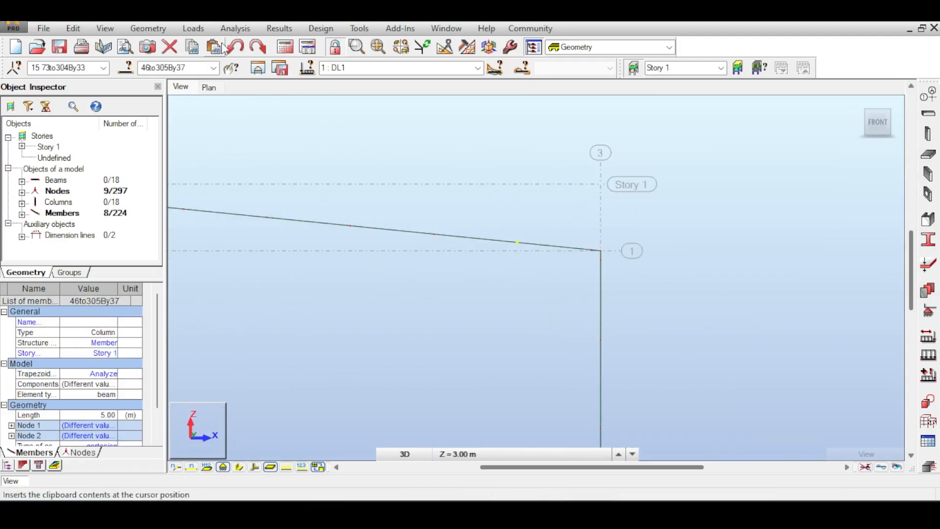
# - Display the My Moment member diagram of the selected purlins in a new window in the 3D home view and normalize it
pyautogui.click(277, 29)
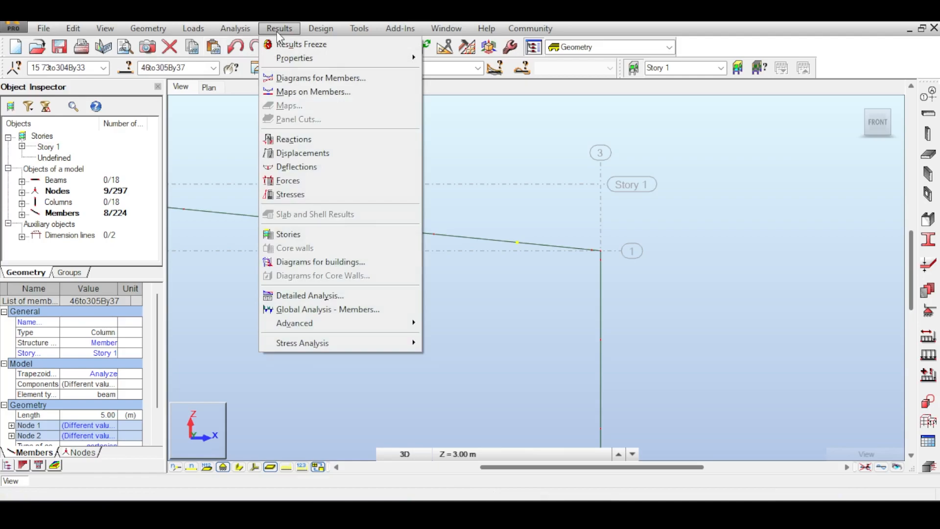
pyautogui.click(313, 78)
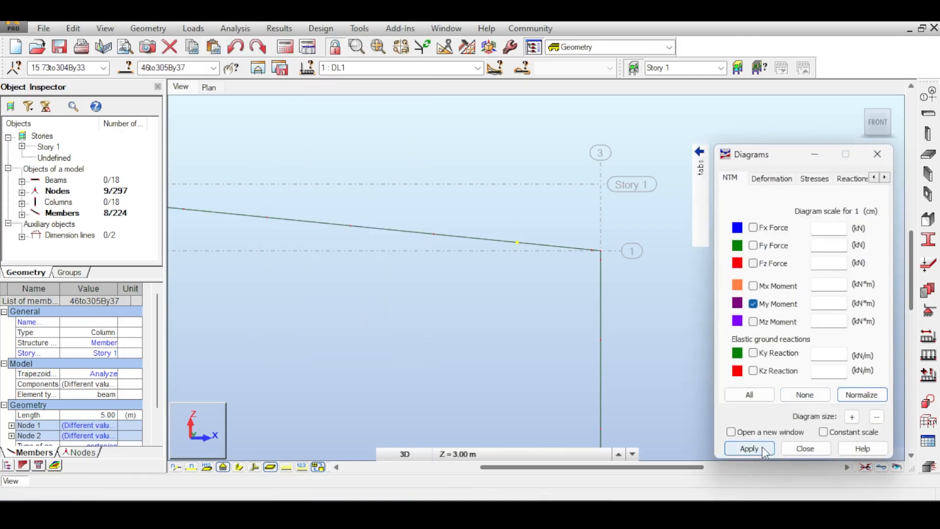
pyautogui.click(749, 433)
pyautogui.click(749, 447)
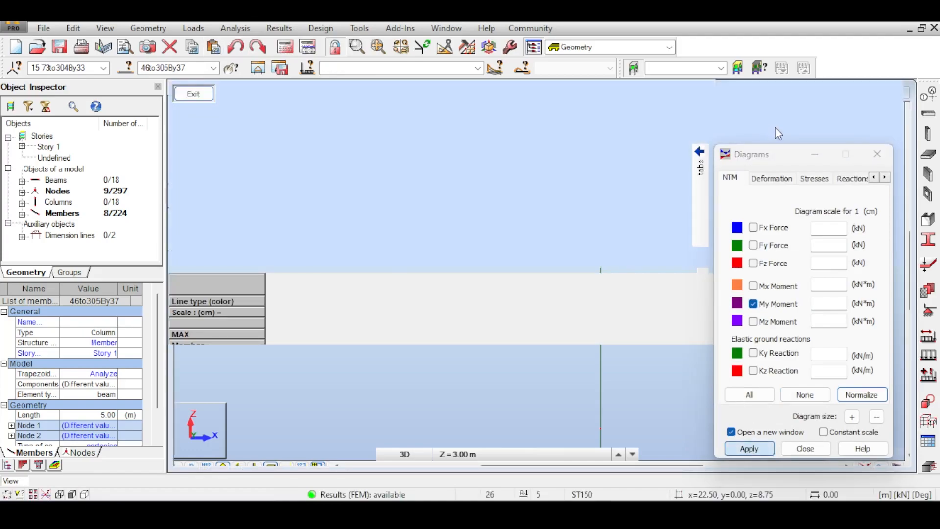
pyautogui.click(857, 90)
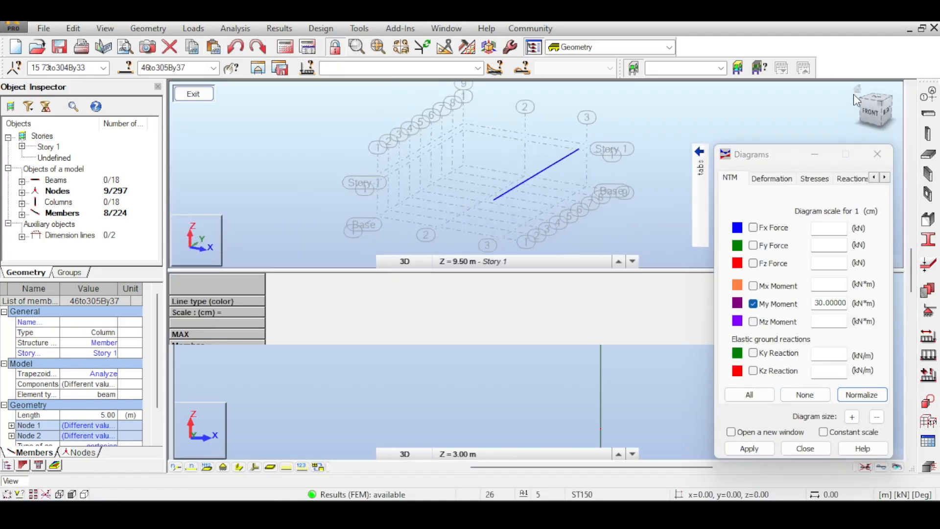
pyautogui.click(872, 399)
# - Examine the released purlins' bending moment diagram span by span from the right side
pyautogui.scroll(5, 526, 186)
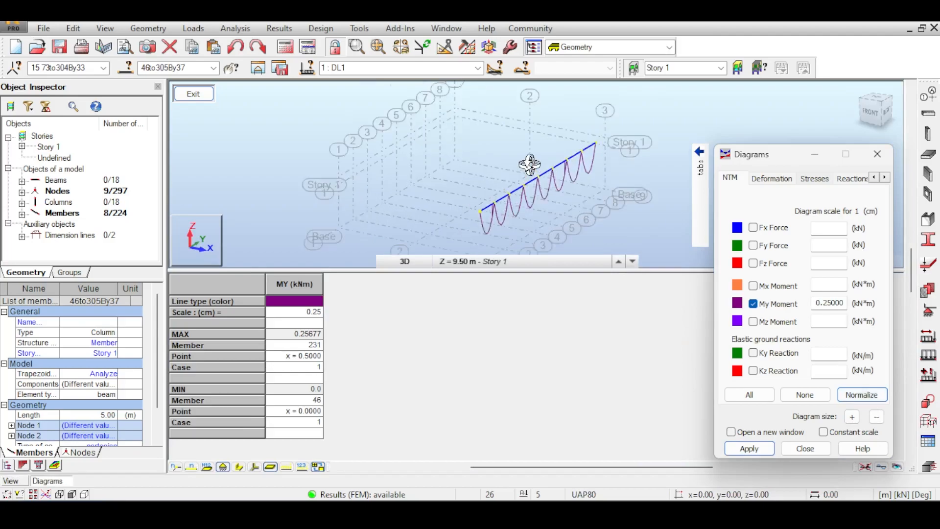
pyautogui.moveTo(472, 168); pyautogui.dragTo(458, 208)
pyautogui.scroll(-2, 457, 208)
pyautogui.moveTo(882, 109); pyautogui.dragTo(850, 104)
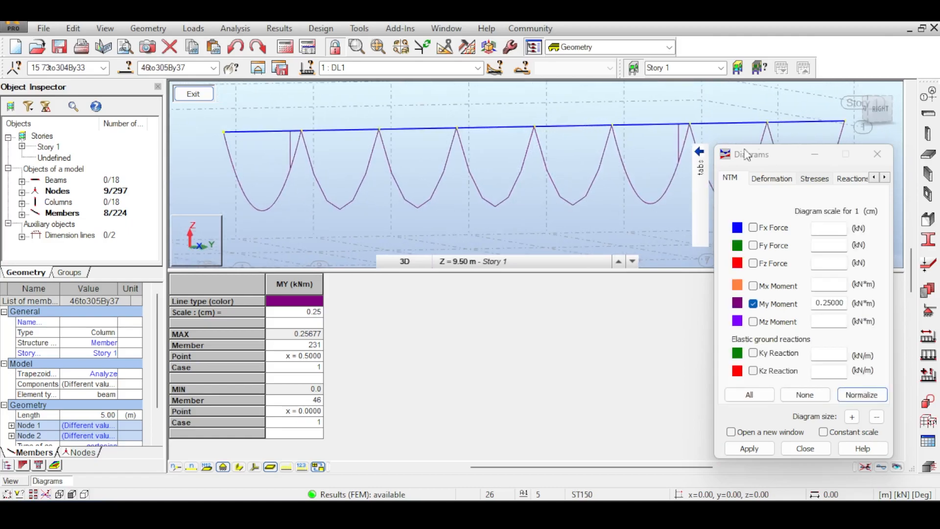
# - Set the diagram parameters to filled, differentiated positive and negative values, and labels, and apply them to the purlin moments
pyautogui.click(665, 271)
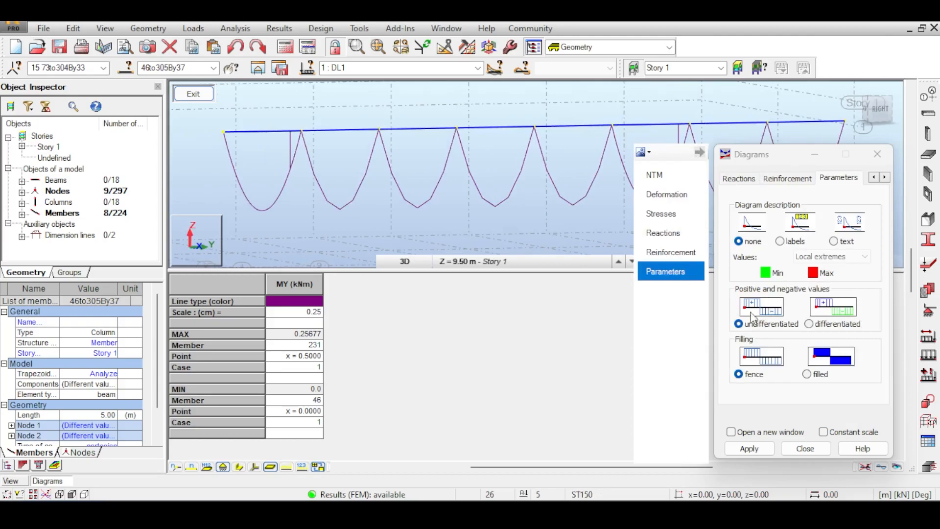
pyautogui.click(806, 374)
pyautogui.click(808, 324)
pyautogui.click(779, 241)
pyautogui.click(748, 448)
pyautogui.moveTo(498, 214); pyautogui.dragTo(460, 205, button='middle')
pyautogui.scroll(-2, 432, 166)
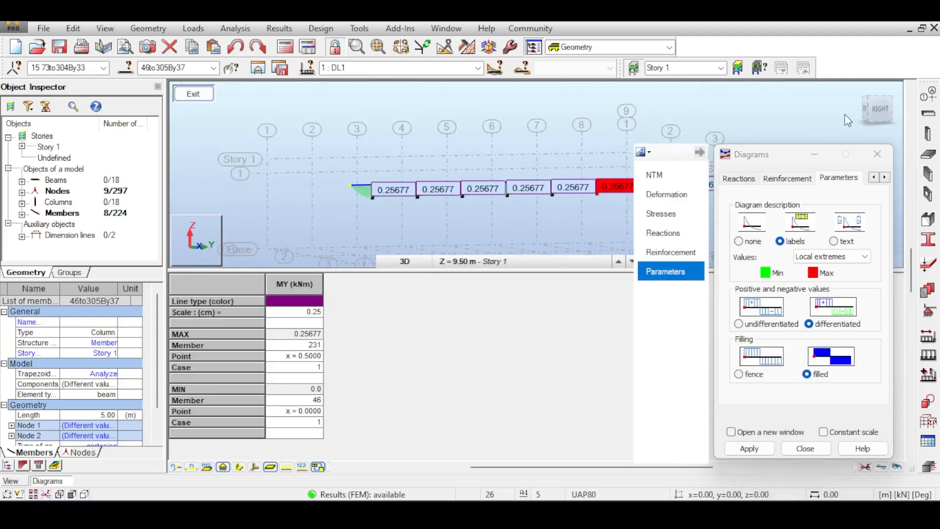
# - Exit the diagram window and examine the complete hall model in 3D
pyautogui.click(193, 94)
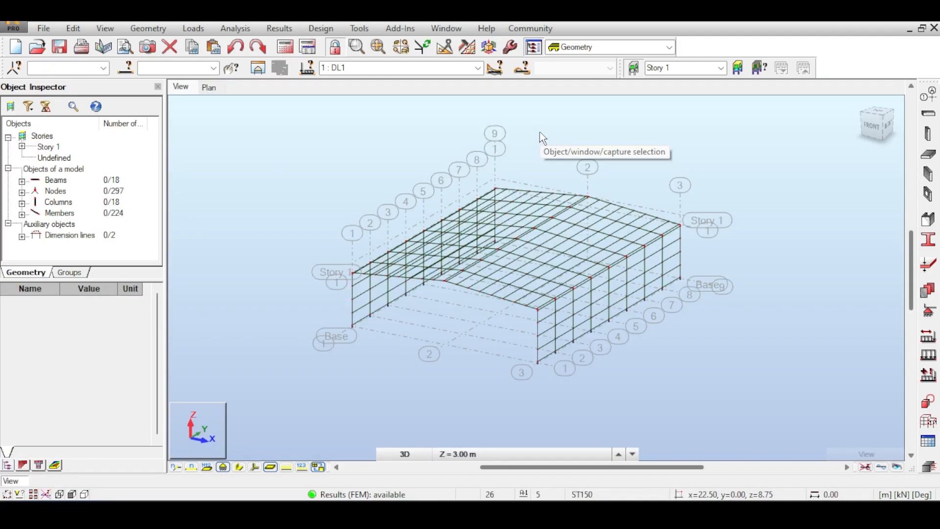
pyautogui.scroll(2, 578, 203)
pyautogui.moveTo(571, 269); pyautogui.dragTo(589, 210, button='middle')
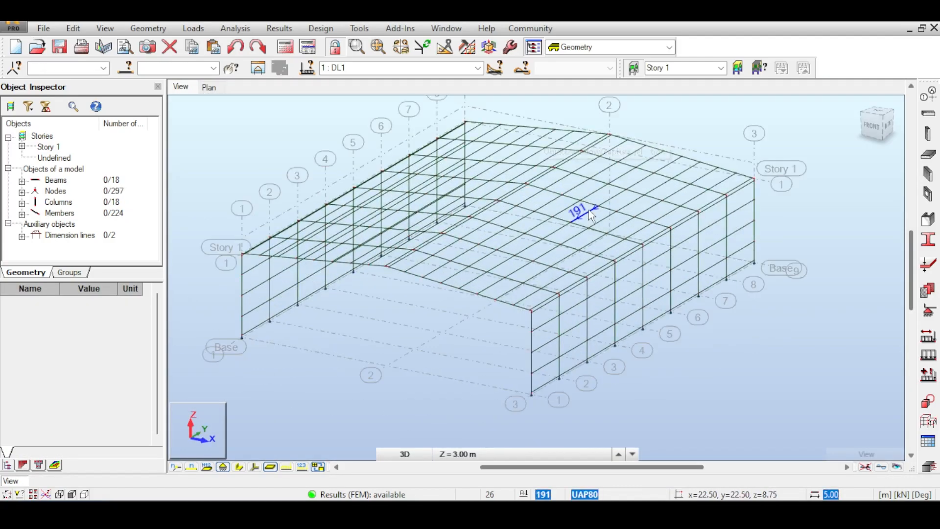
pyautogui.scroll(-1, 589, 211)
pyautogui.moveTo(674, 147); pyautogui.dragTo(647, 152, button='middle')
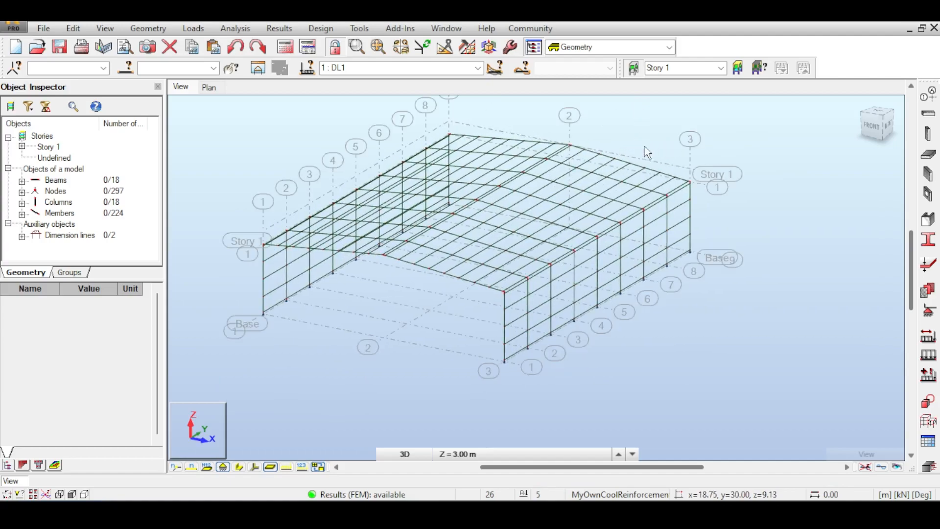
pyautogui.scroll(-1, 647, 152)
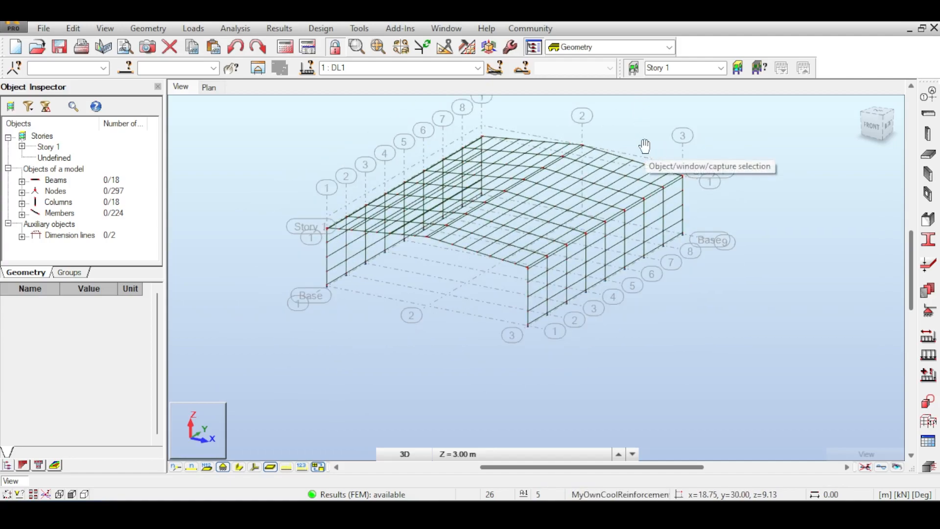
pyautogui.moveTo(646, 147); pyautogui.dragTo(659, 136, button='middle')
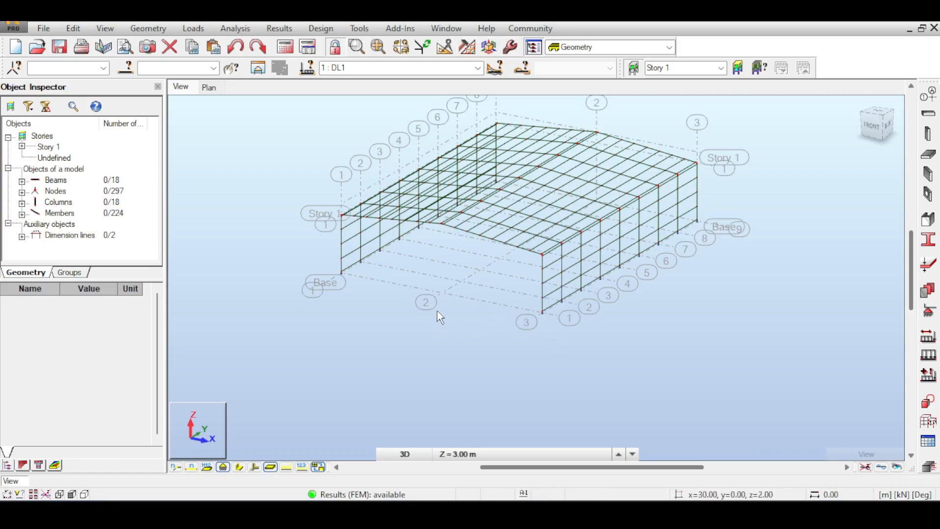
pyautogui.scroll(5, 443, 301)
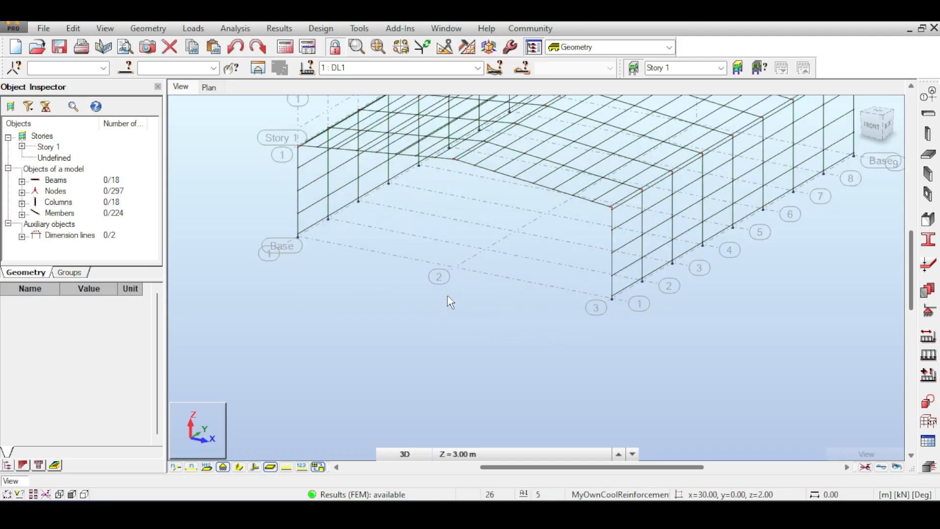
pyautogui.scroll(-5, 451, 301)
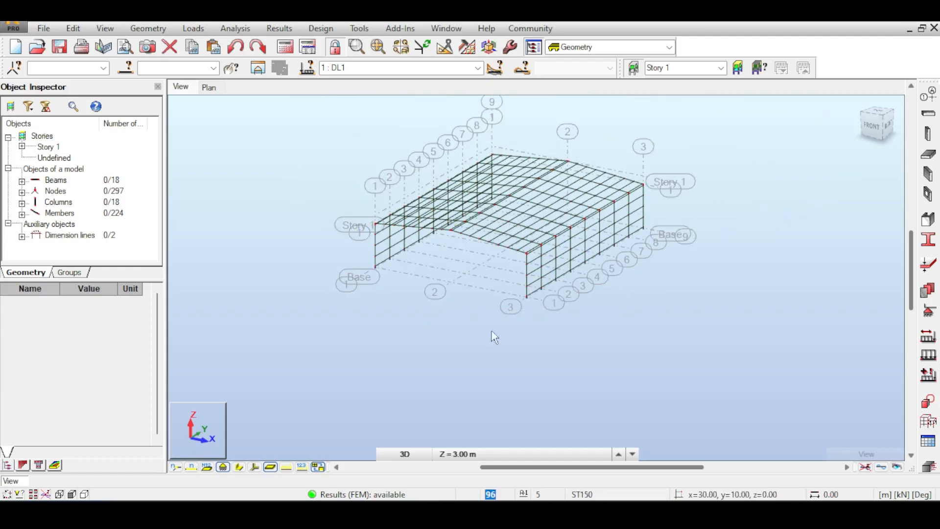
# - Show the members with their section shapes and inspect the eave joint of the corner column at axes 3 and 1
pyautogui.scroll(2, 464, 252)
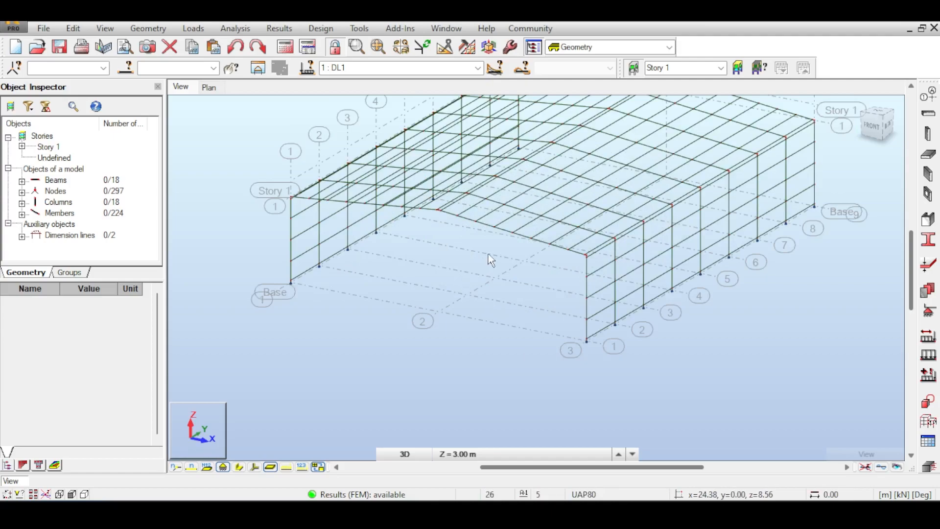
pyautogui.scroll(1, 530, 298)
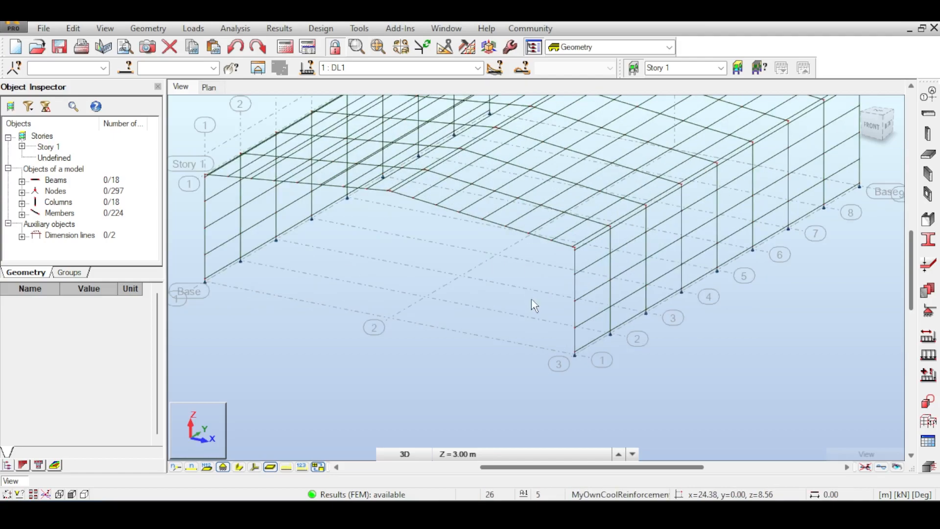
pyautogui.scroll(1, 538, 290)
pyautogui.scroll(1, 539, 290)
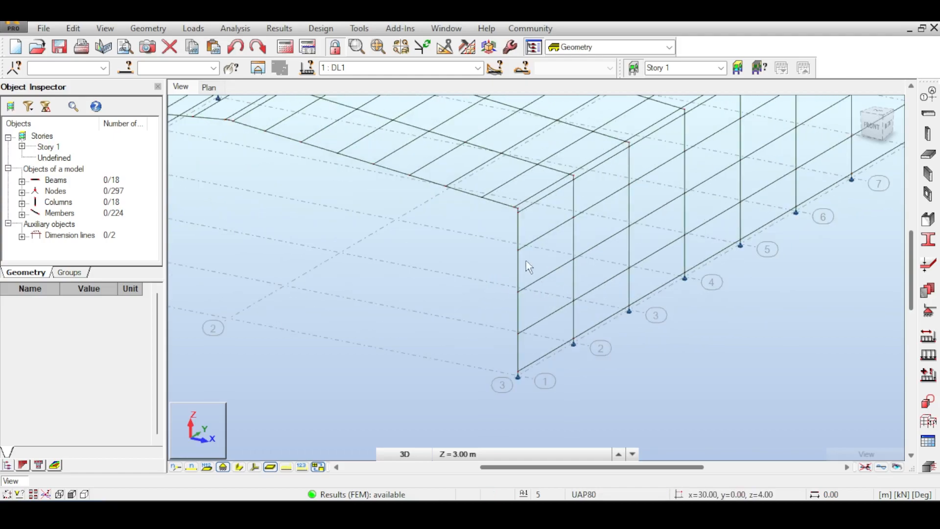
pyautogui.scroll(1, 455, 294)
pyautogui.click(242, 465)
pyautogui.scroll(1, 550, 242)
pyautogui.scroll(1, 548, 230)
pyautogui.moveTo(470, 160); pyautogui.dragTo(430, 278, button='middle')
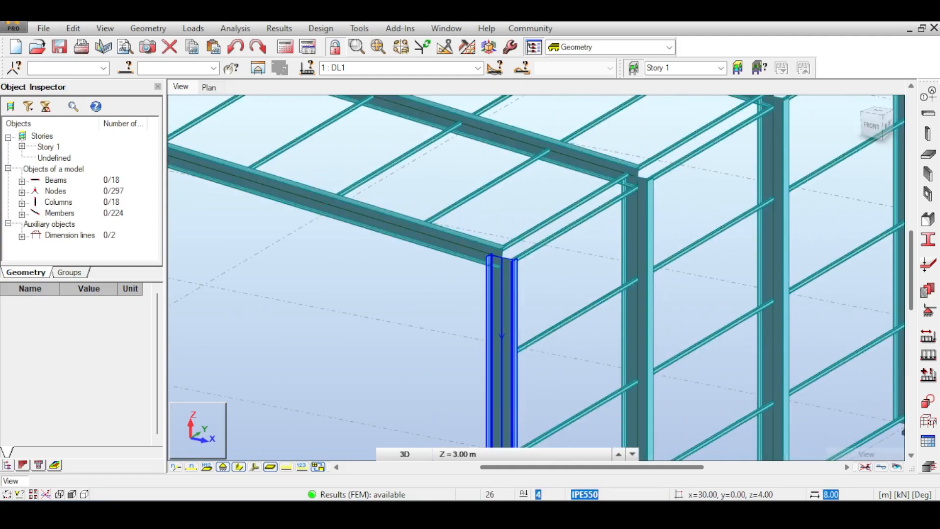
# - Consult the Portal Frames slide on global and local stability in the presentation, and return to Robot to examine the whole hall
pyautogui.moveTo(494, 510)
pyautogui.click(553, 460)
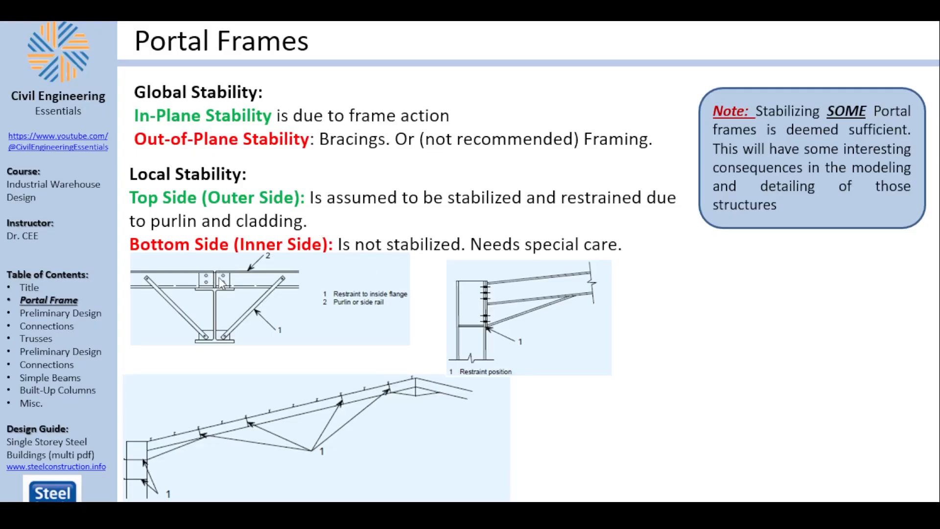
pyautogui.hotkey('alt', 'Tab')
pyautogui.scroll(-7, 303, 277)
pyautogui.scroll(-2, 304, 277)
pyautogui.moveTo(318, 301); pyautogui.dragTo(402, 306, button='middle')
pyautogui.moveTo(319, 338); pyautogui.dragTo(430, 339, button='middle')
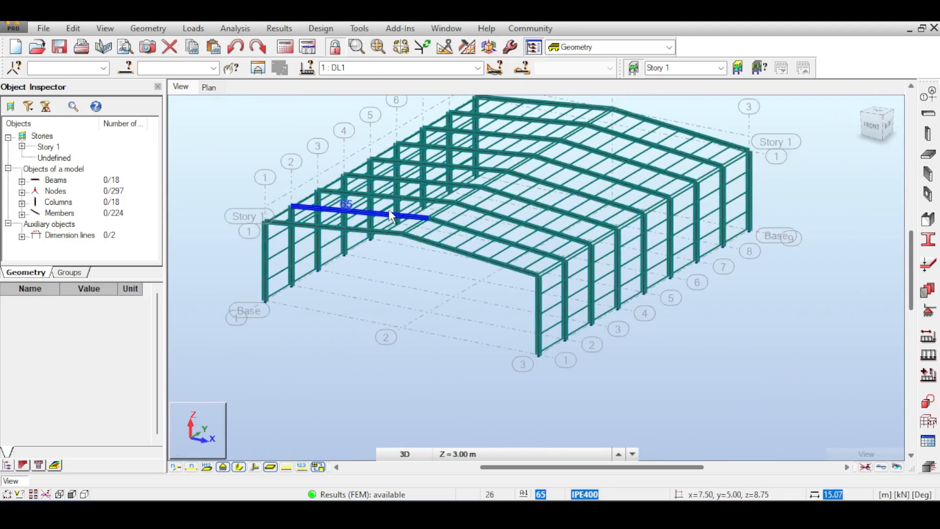
pyautogui.moveTo(421, 313); pyautogui.dragTo(414, 339, button='middle')
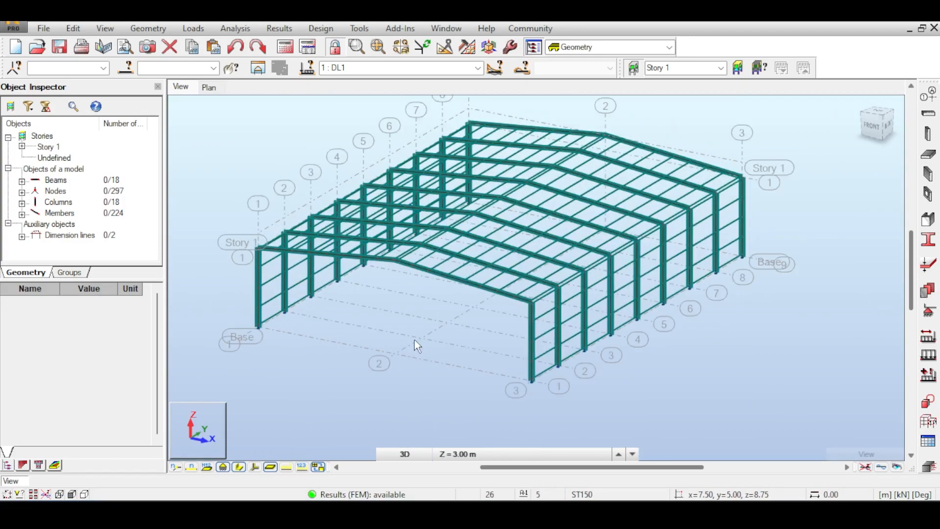